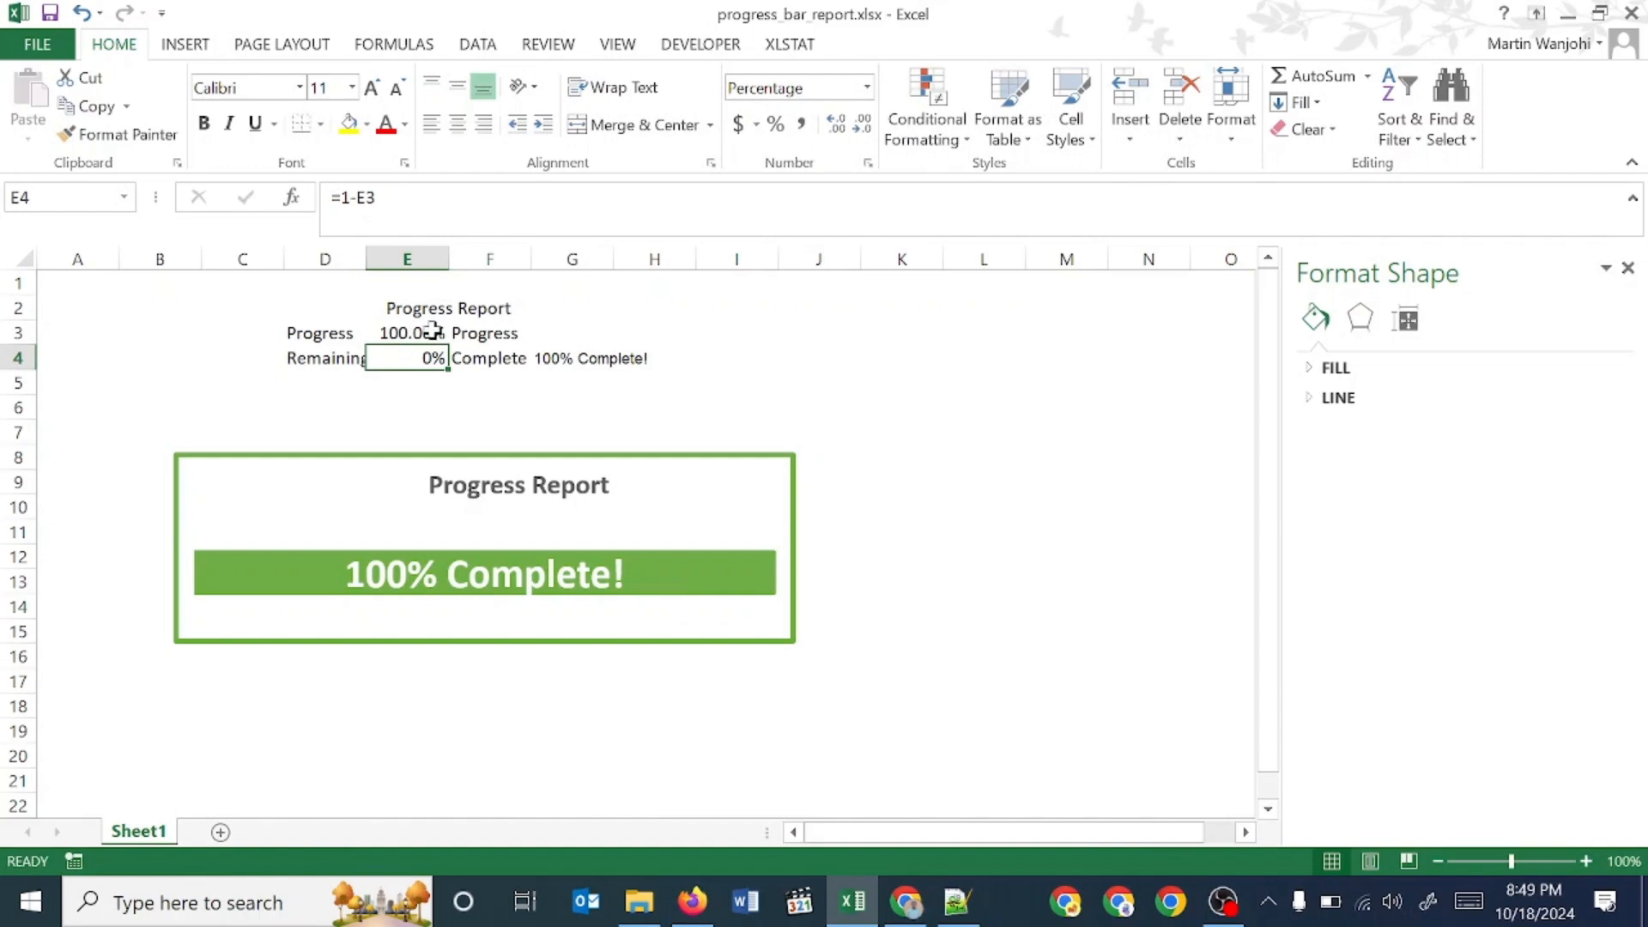
- Test the finished progress bar by setting the Progress value in E3 to 10% and after that to 30%
left_click(417, 336)
type("10")
key("Return")
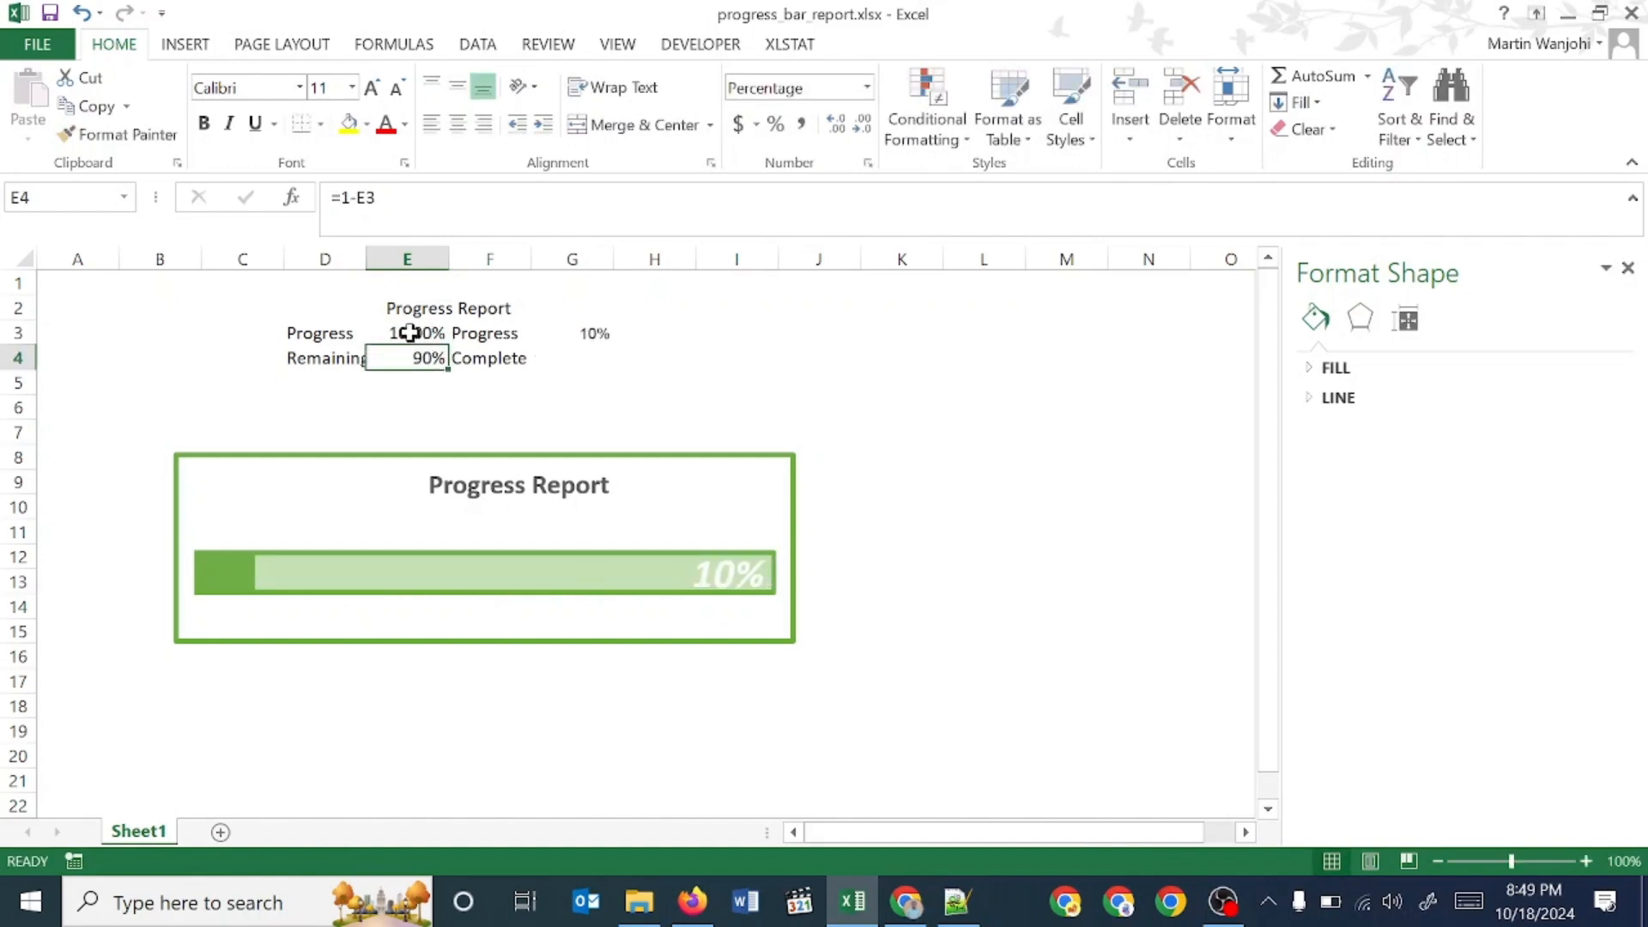
left_click(411, 335)
type("30")
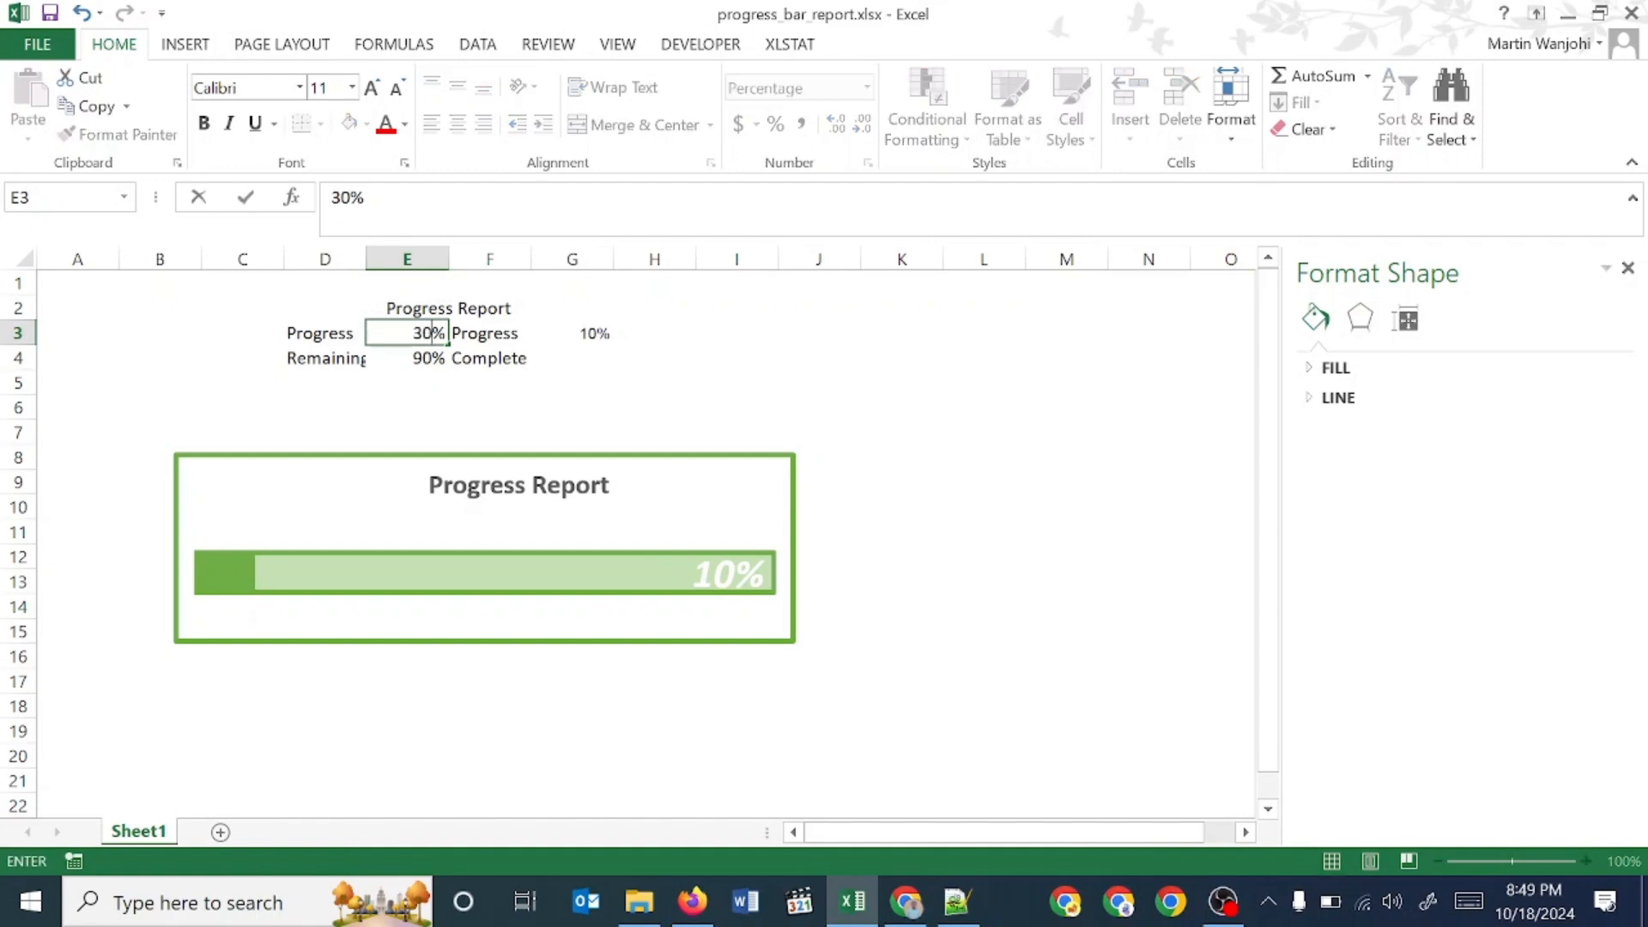
key("Return")
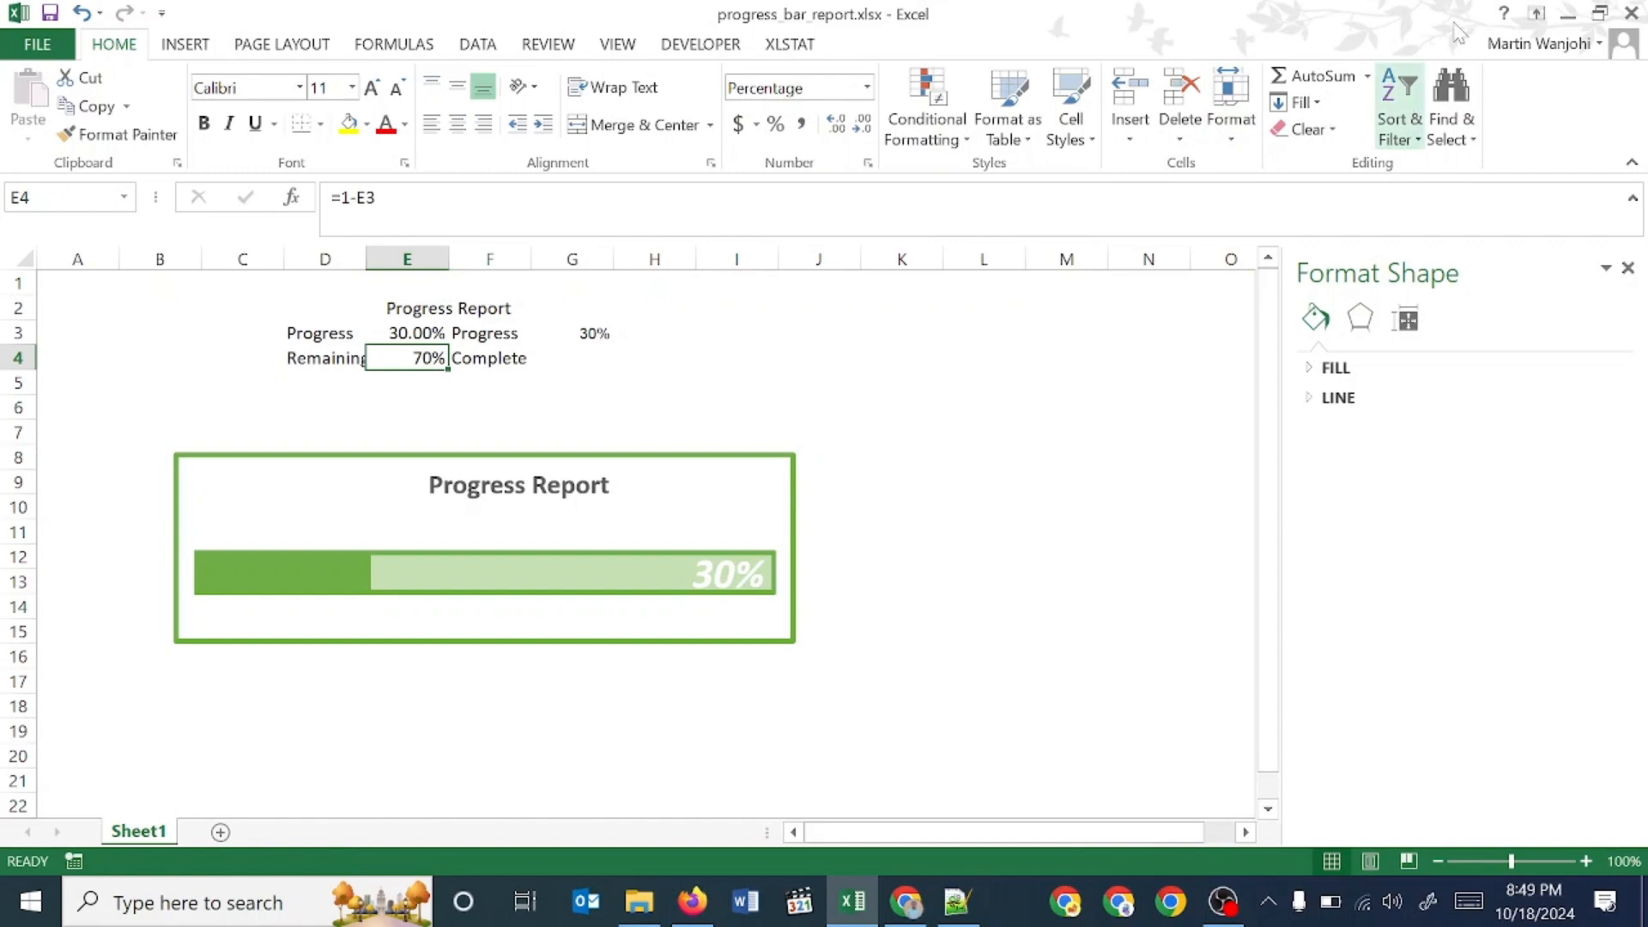
- Minimize the progress_bar_report.xlsx workbook and open a new blank Excel 2013 workbook in a maximized window
left_click(1568, 13)
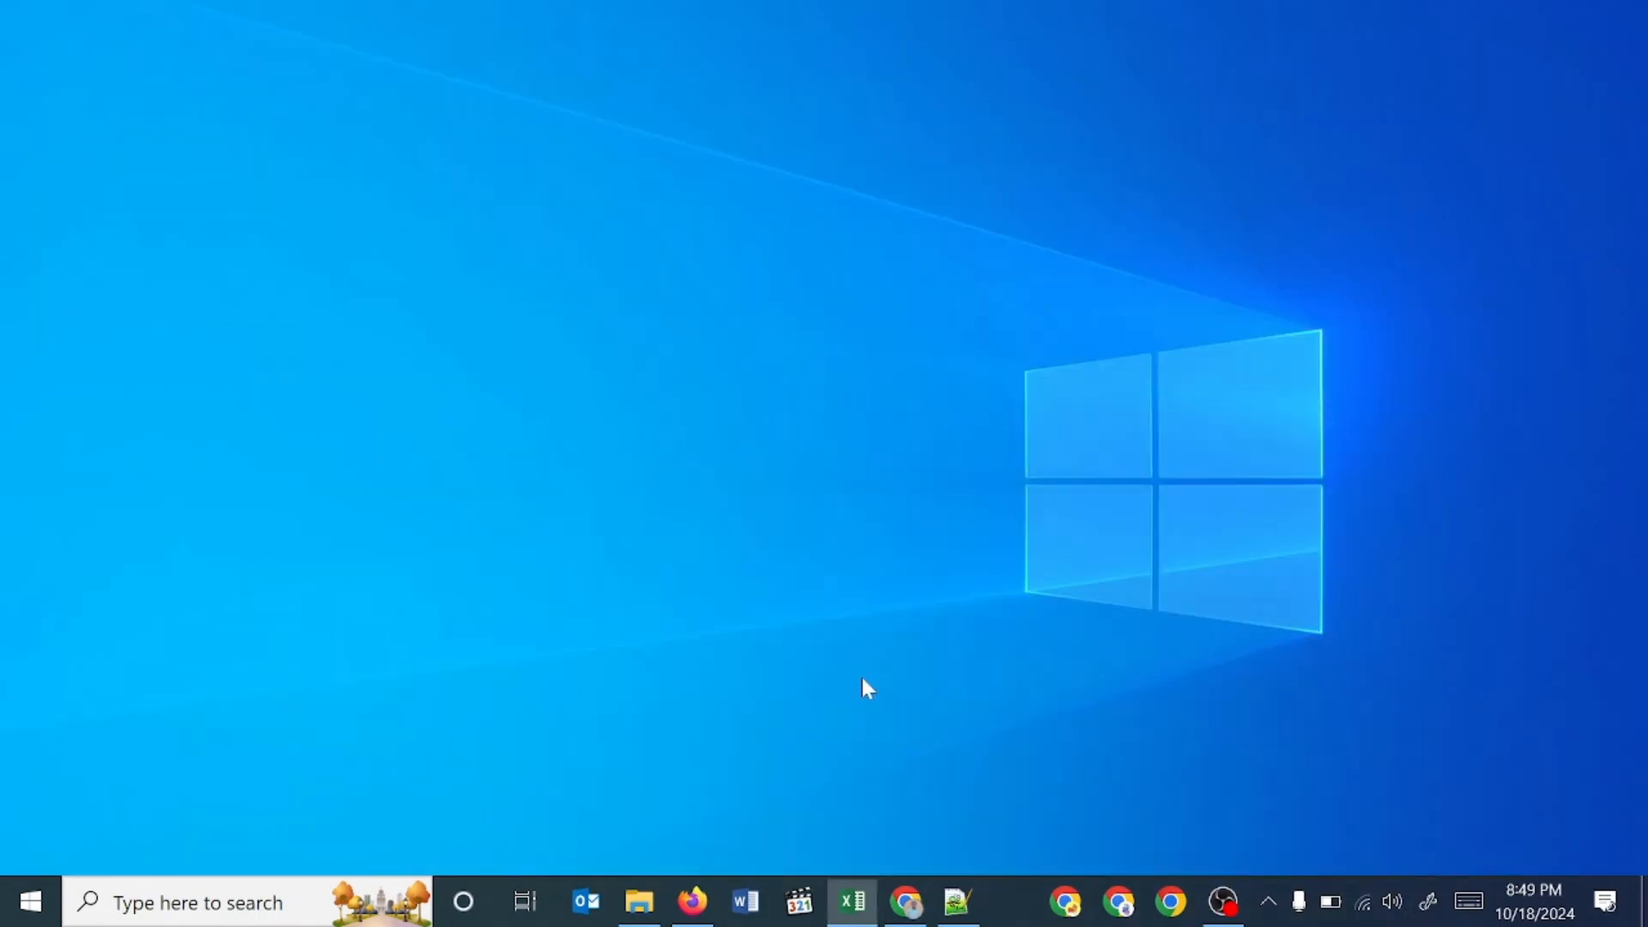
right_click(850, 901)
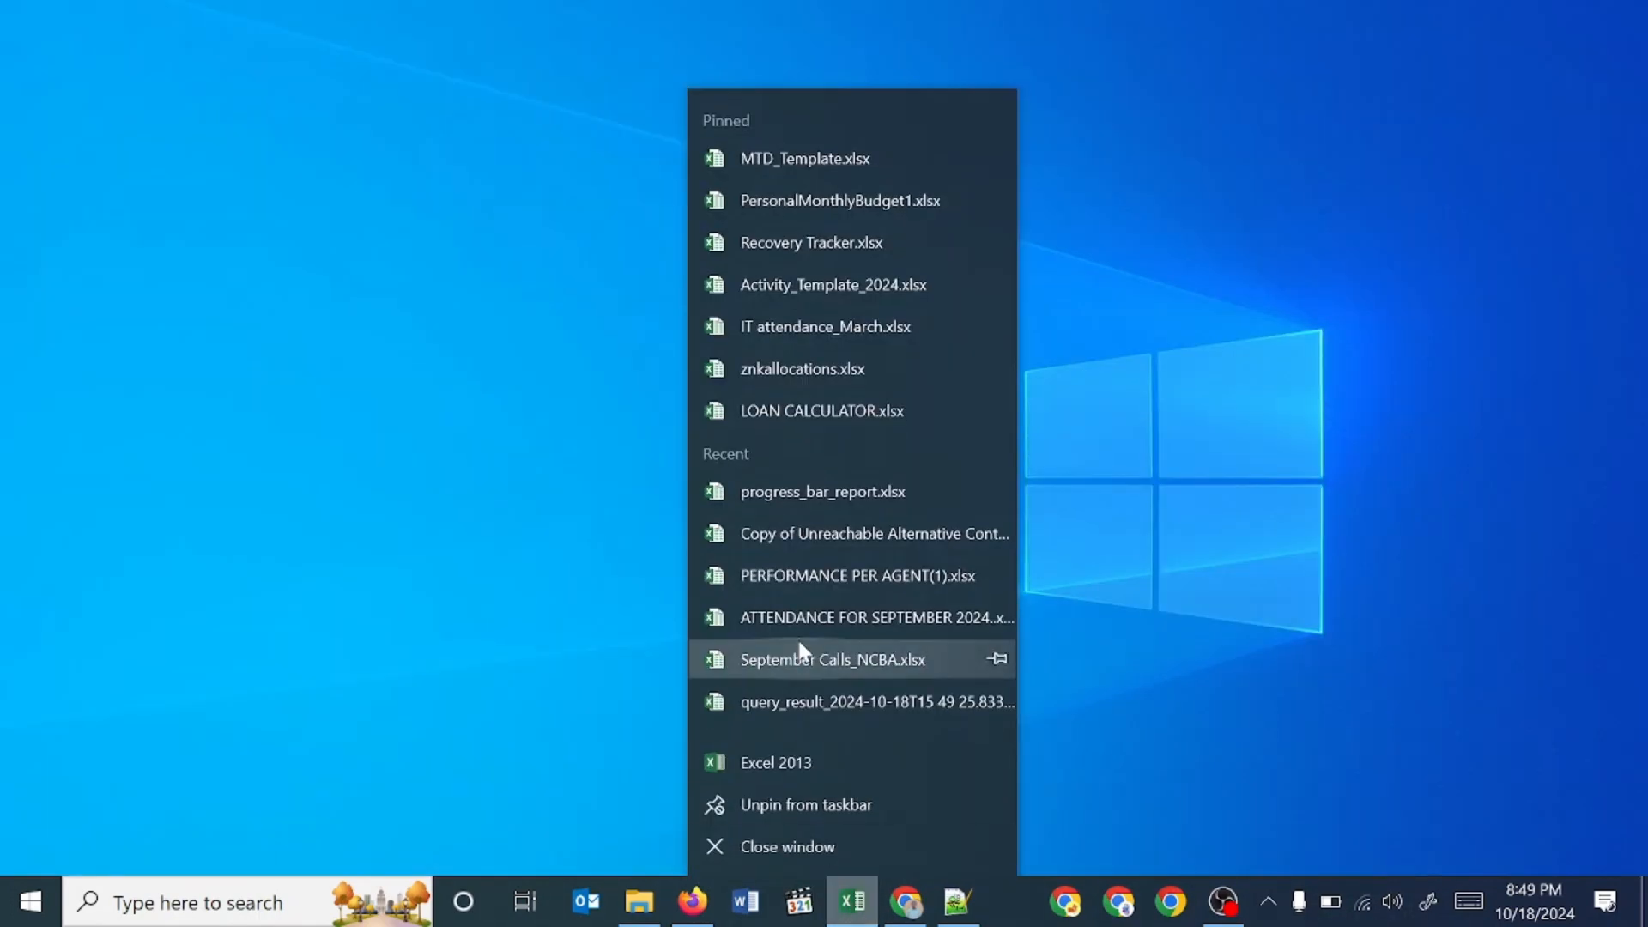
left_click(805, 757)
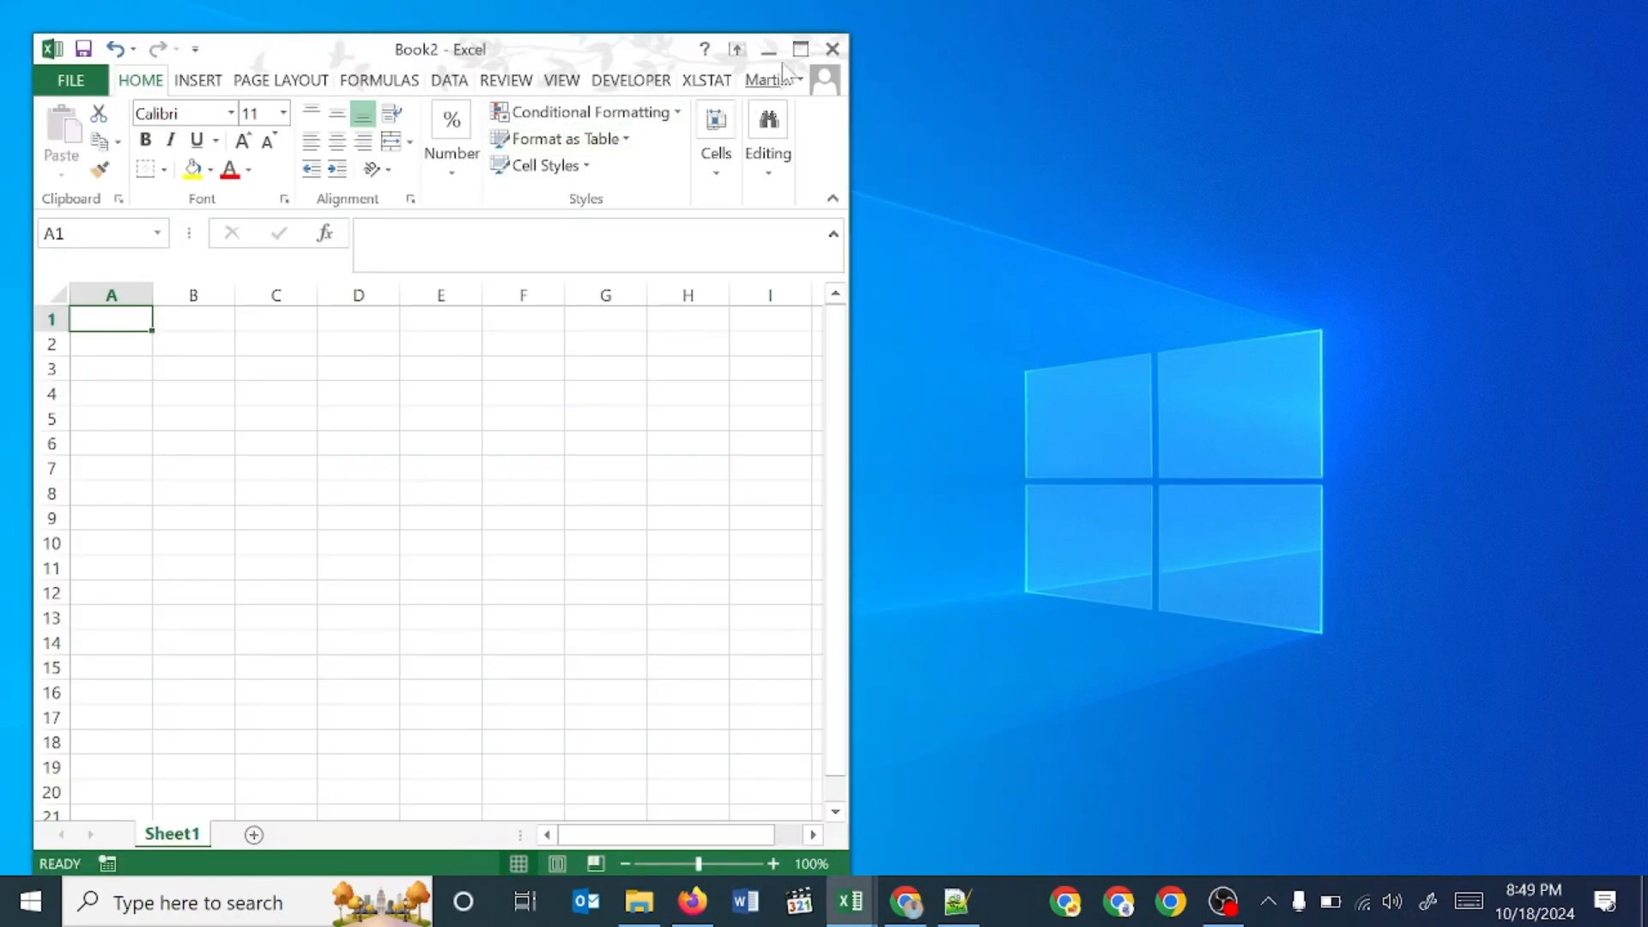
left_click(800, 49)
- Enter the row labels "Progress" in G2 and "Remaining" in G3
left_click(565, 301)
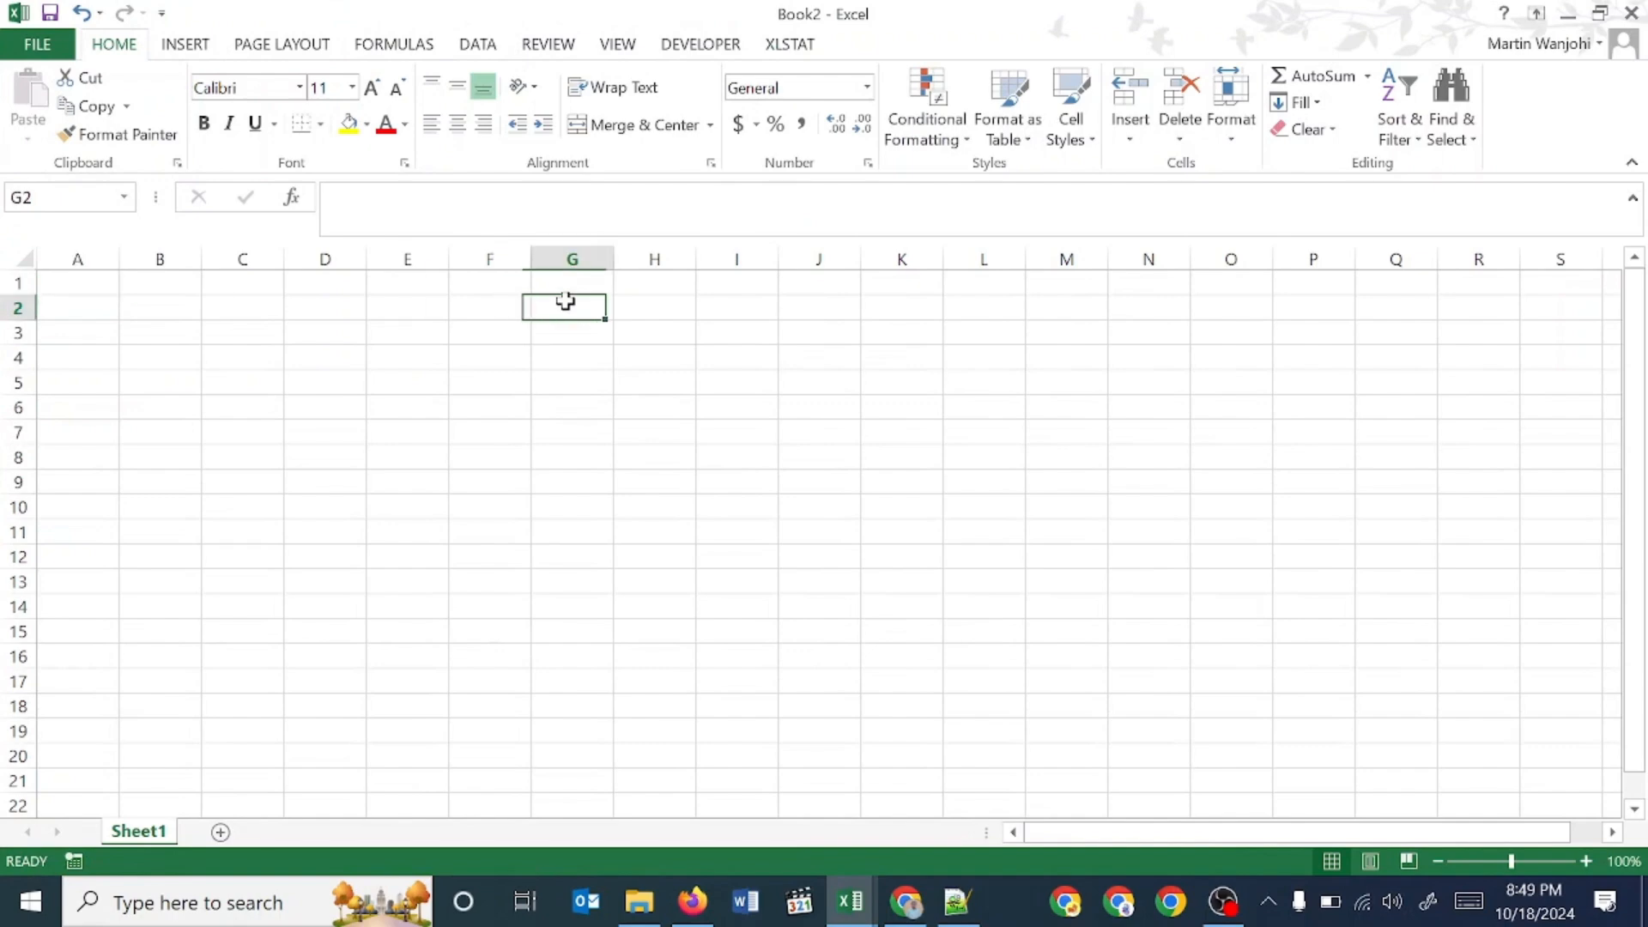
type("Progress")
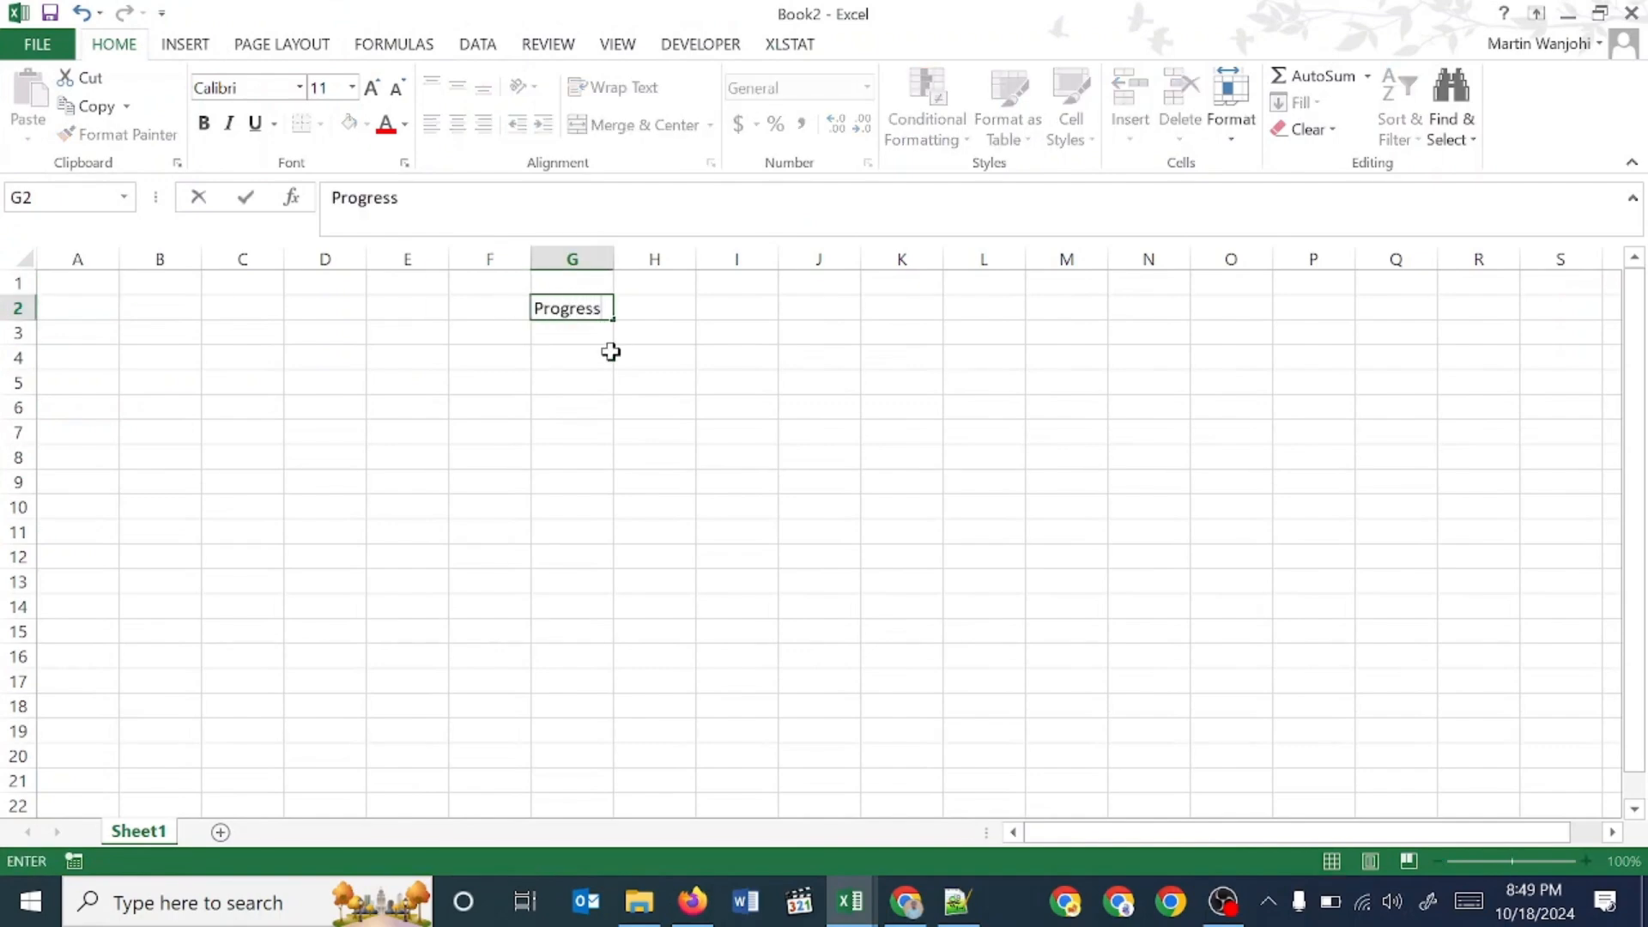
key("Return")
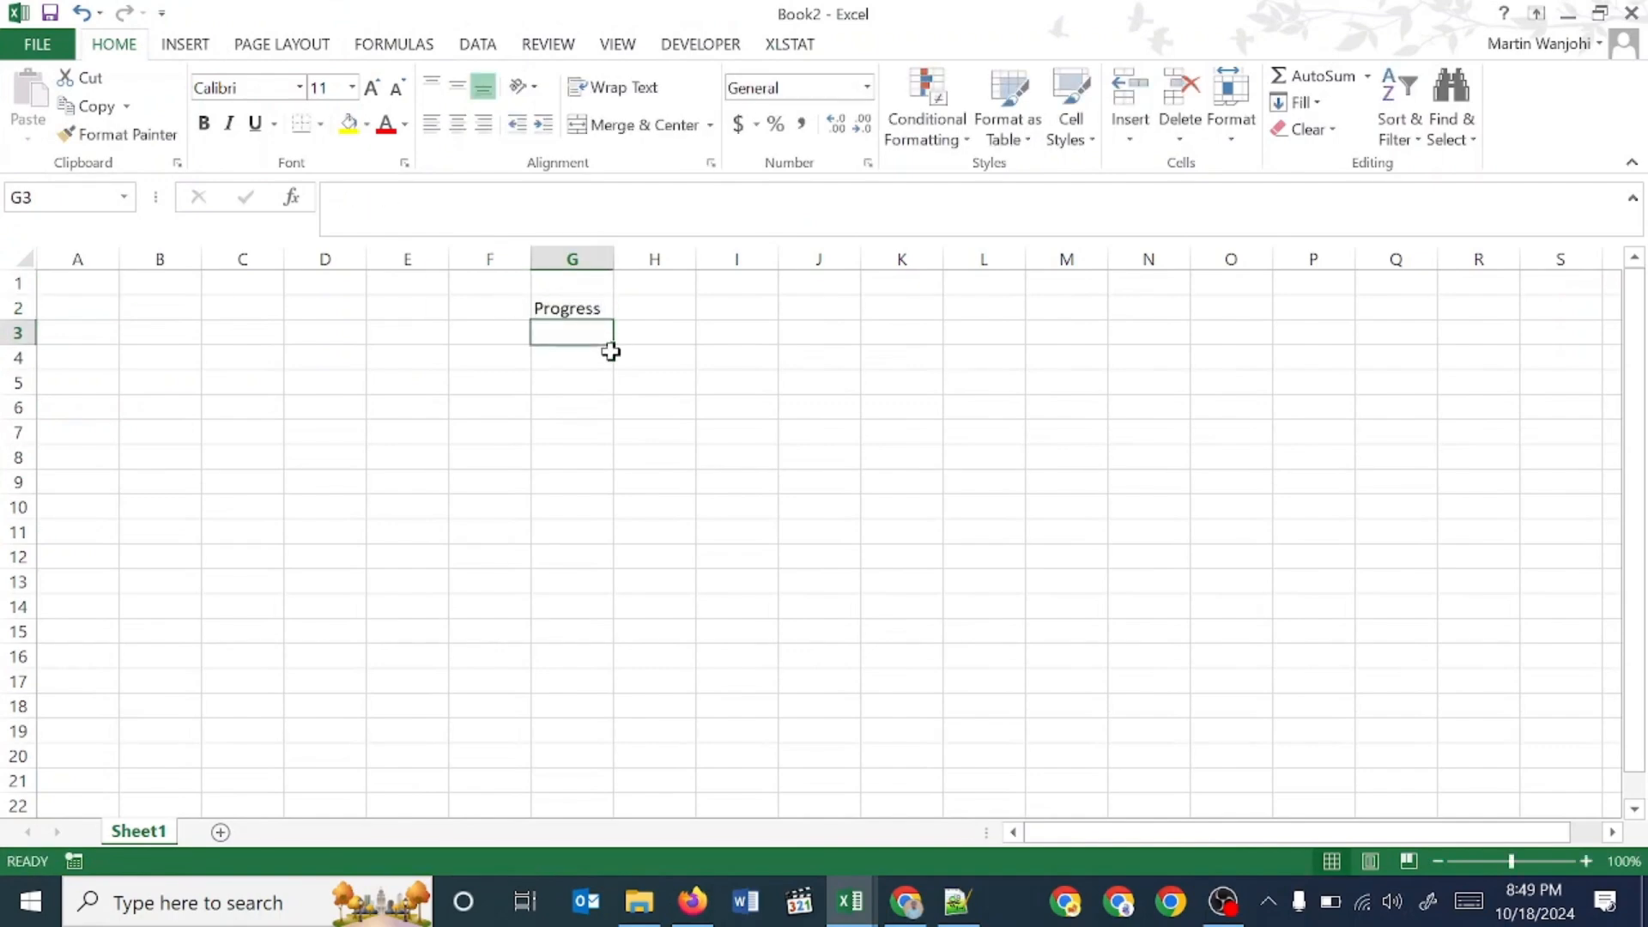
type("Remaingin")
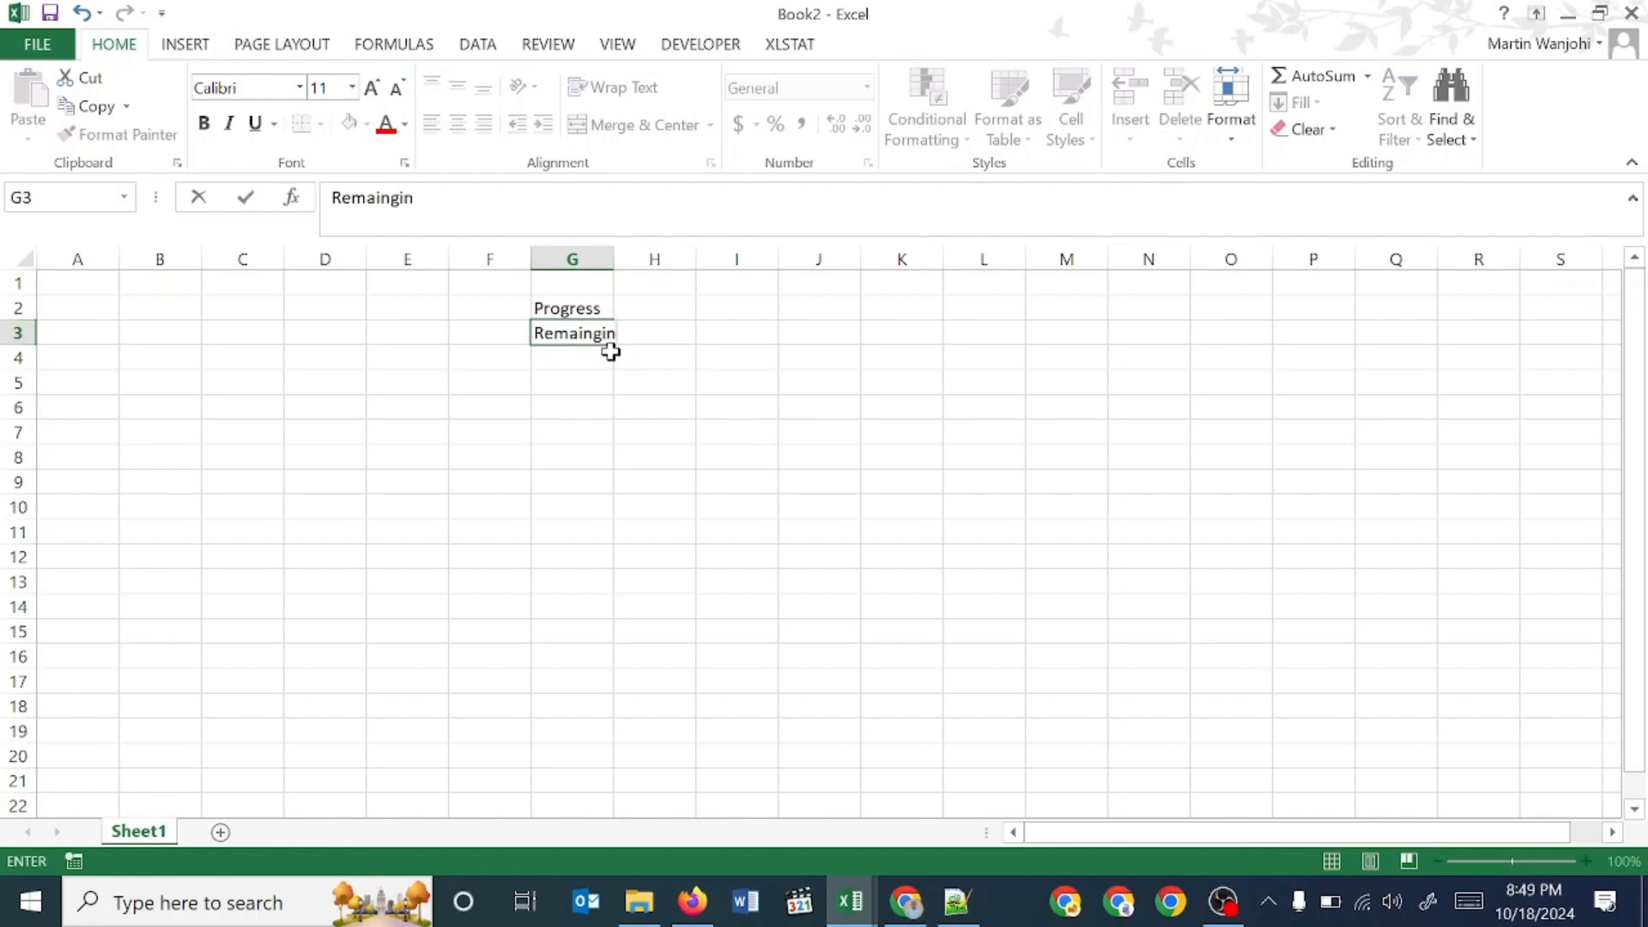
type("g")
key("Return")
key("Up")
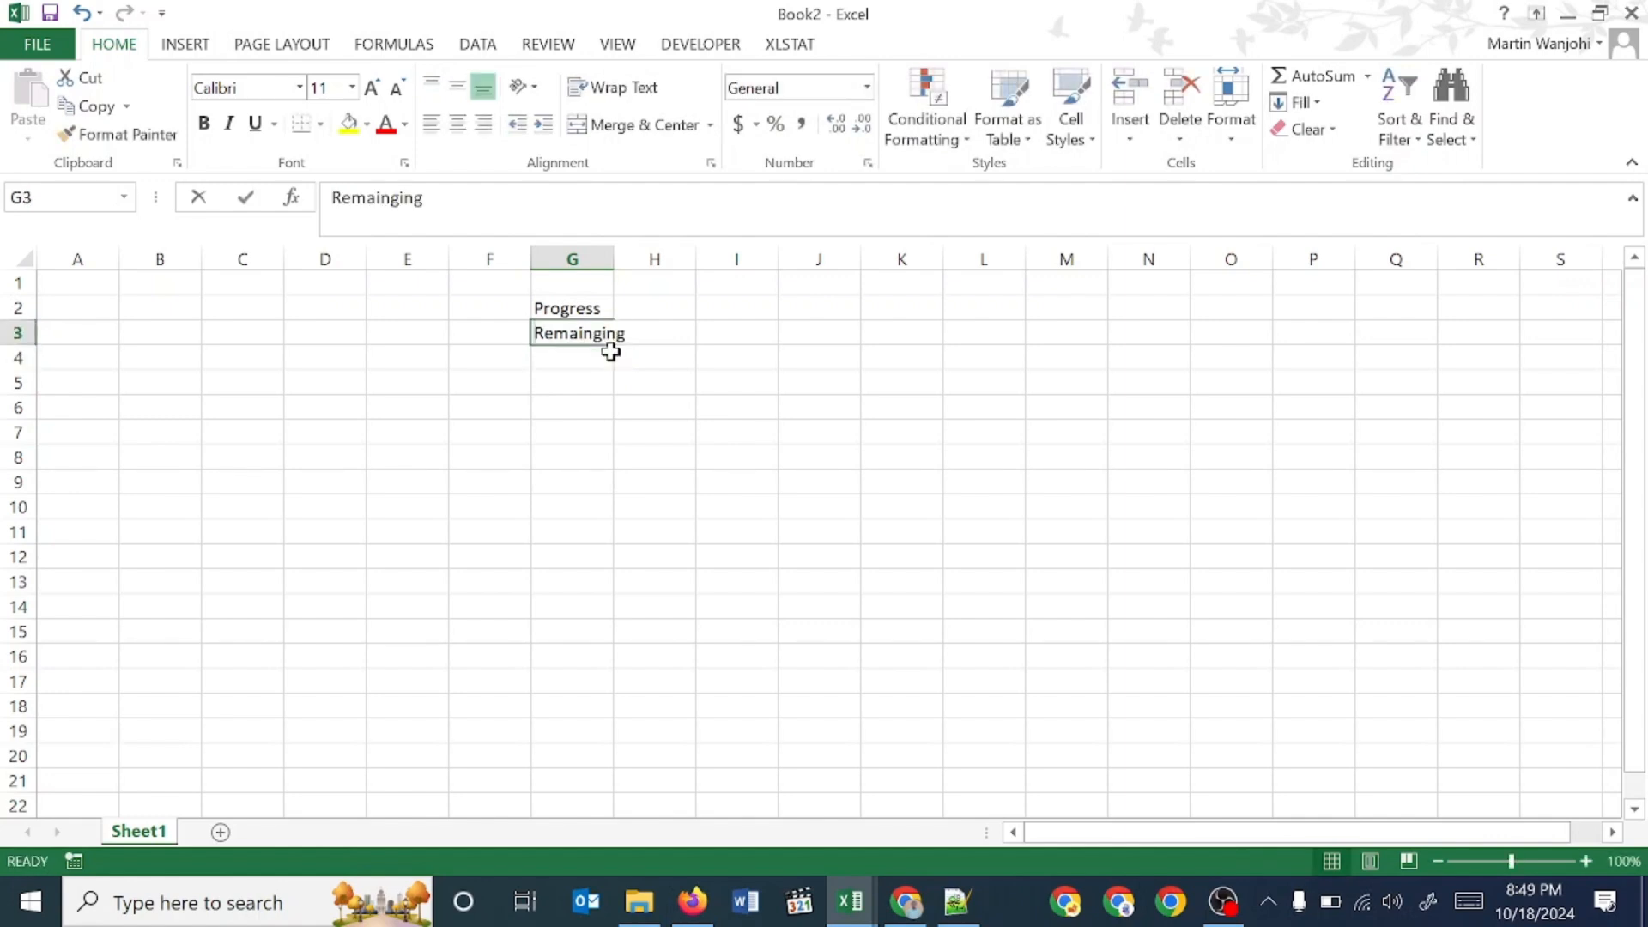
type("Rem")
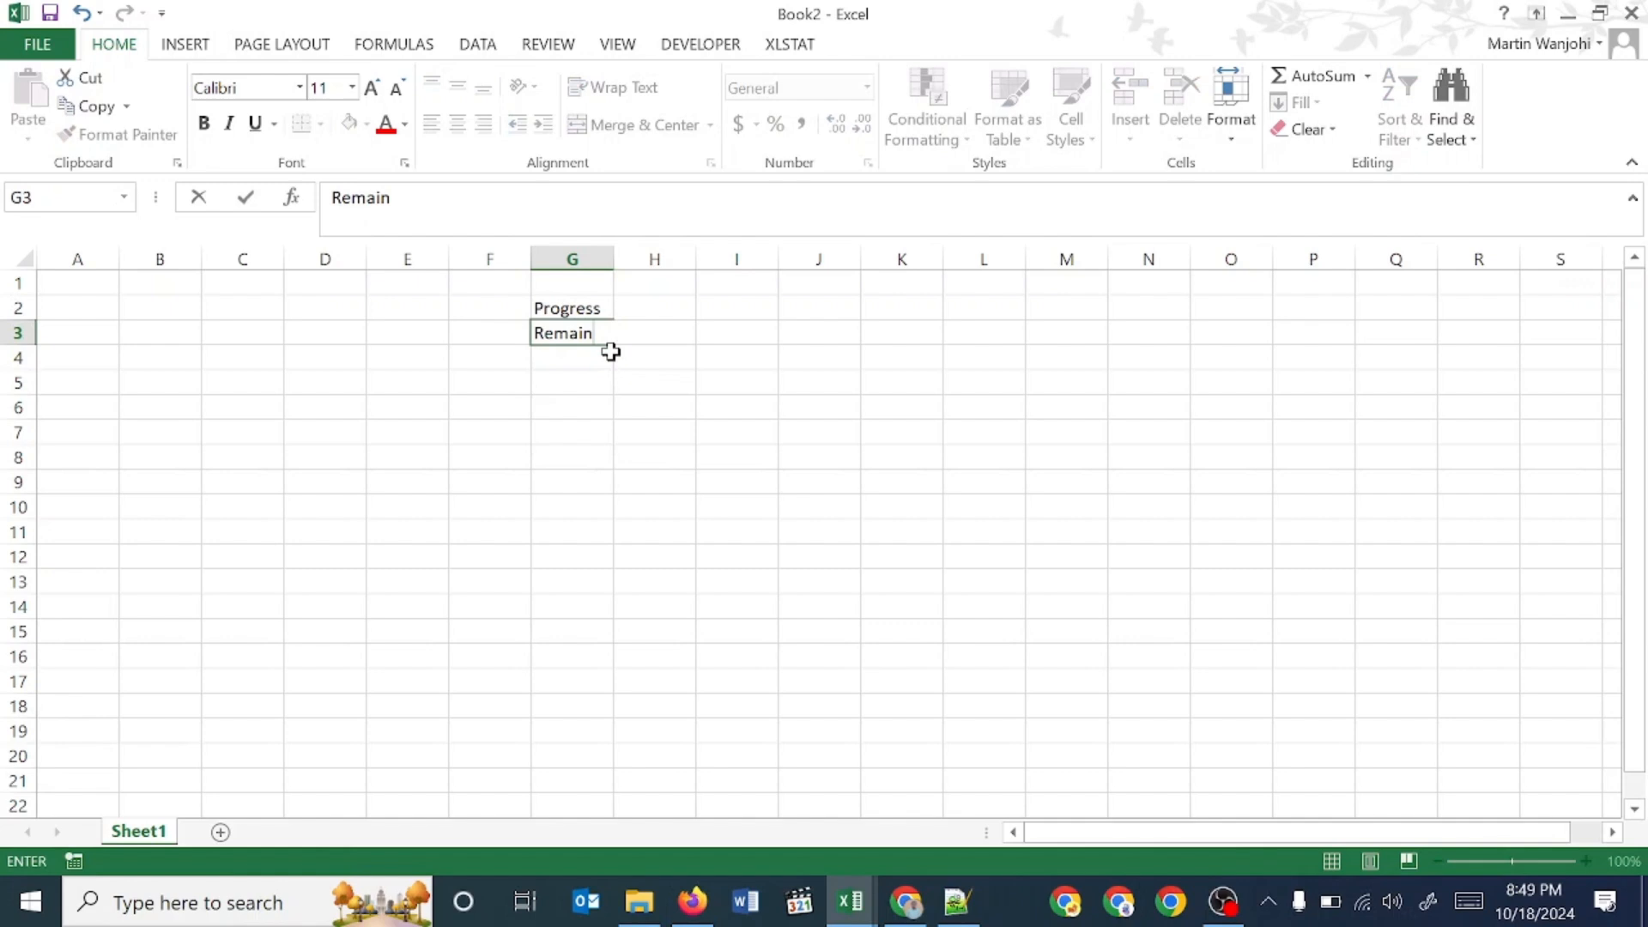
key("Return")
- Format the value cells H2:H3 beside the Progress and Remaining labels as percentages
key("Up")
key("Right")
key("Up")
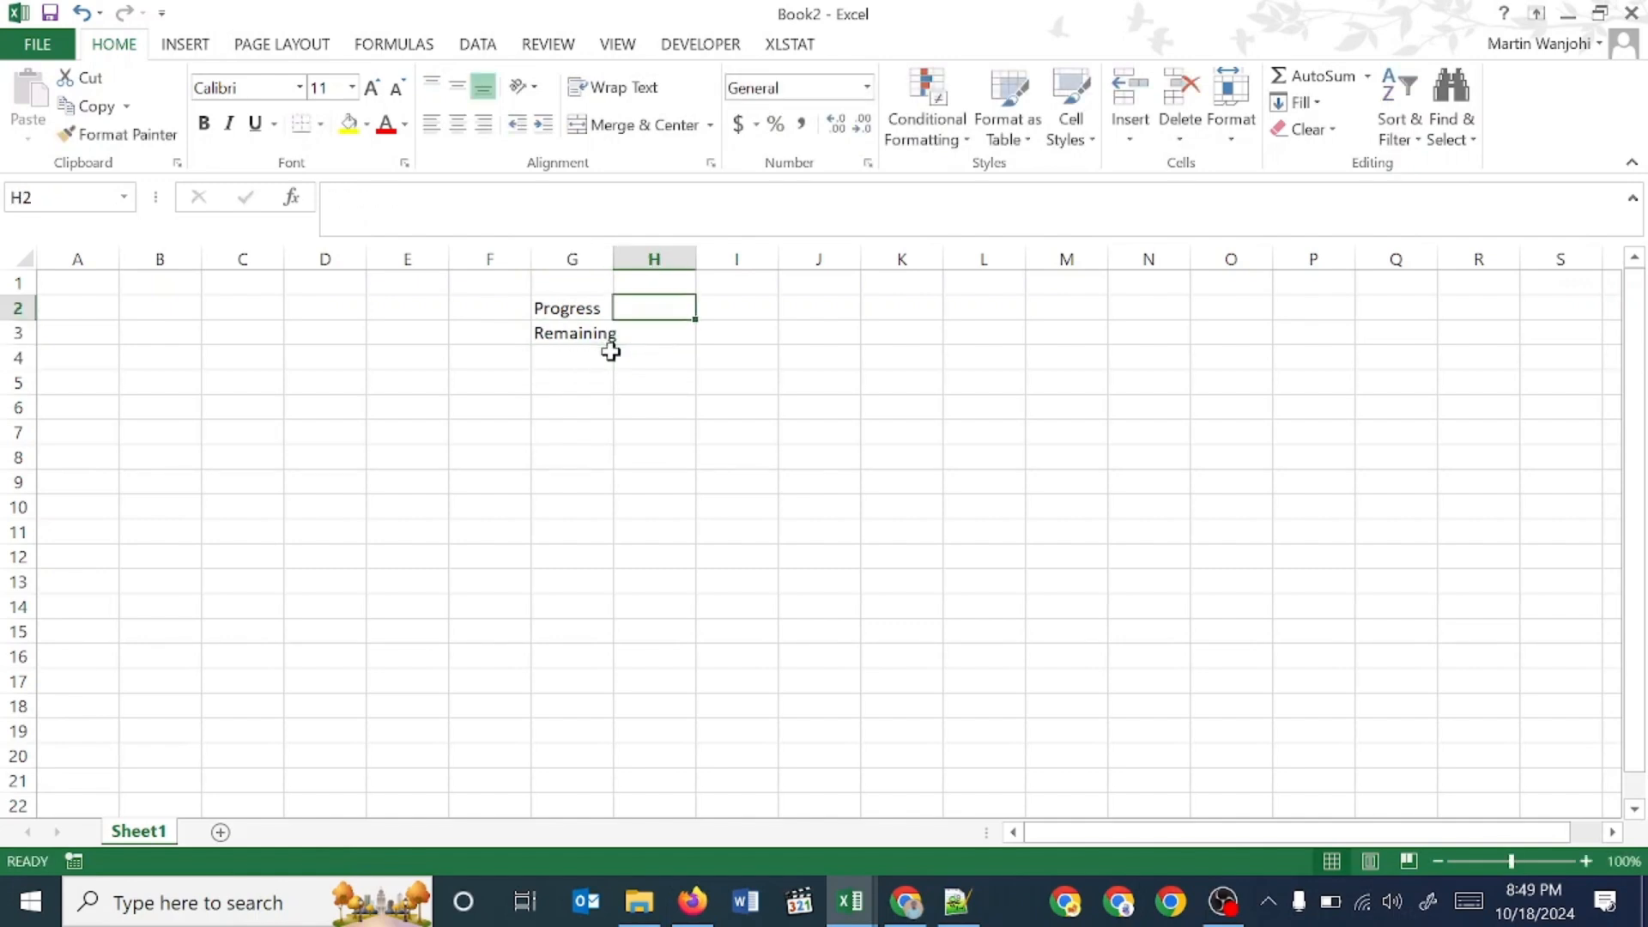
key("shift+Down")
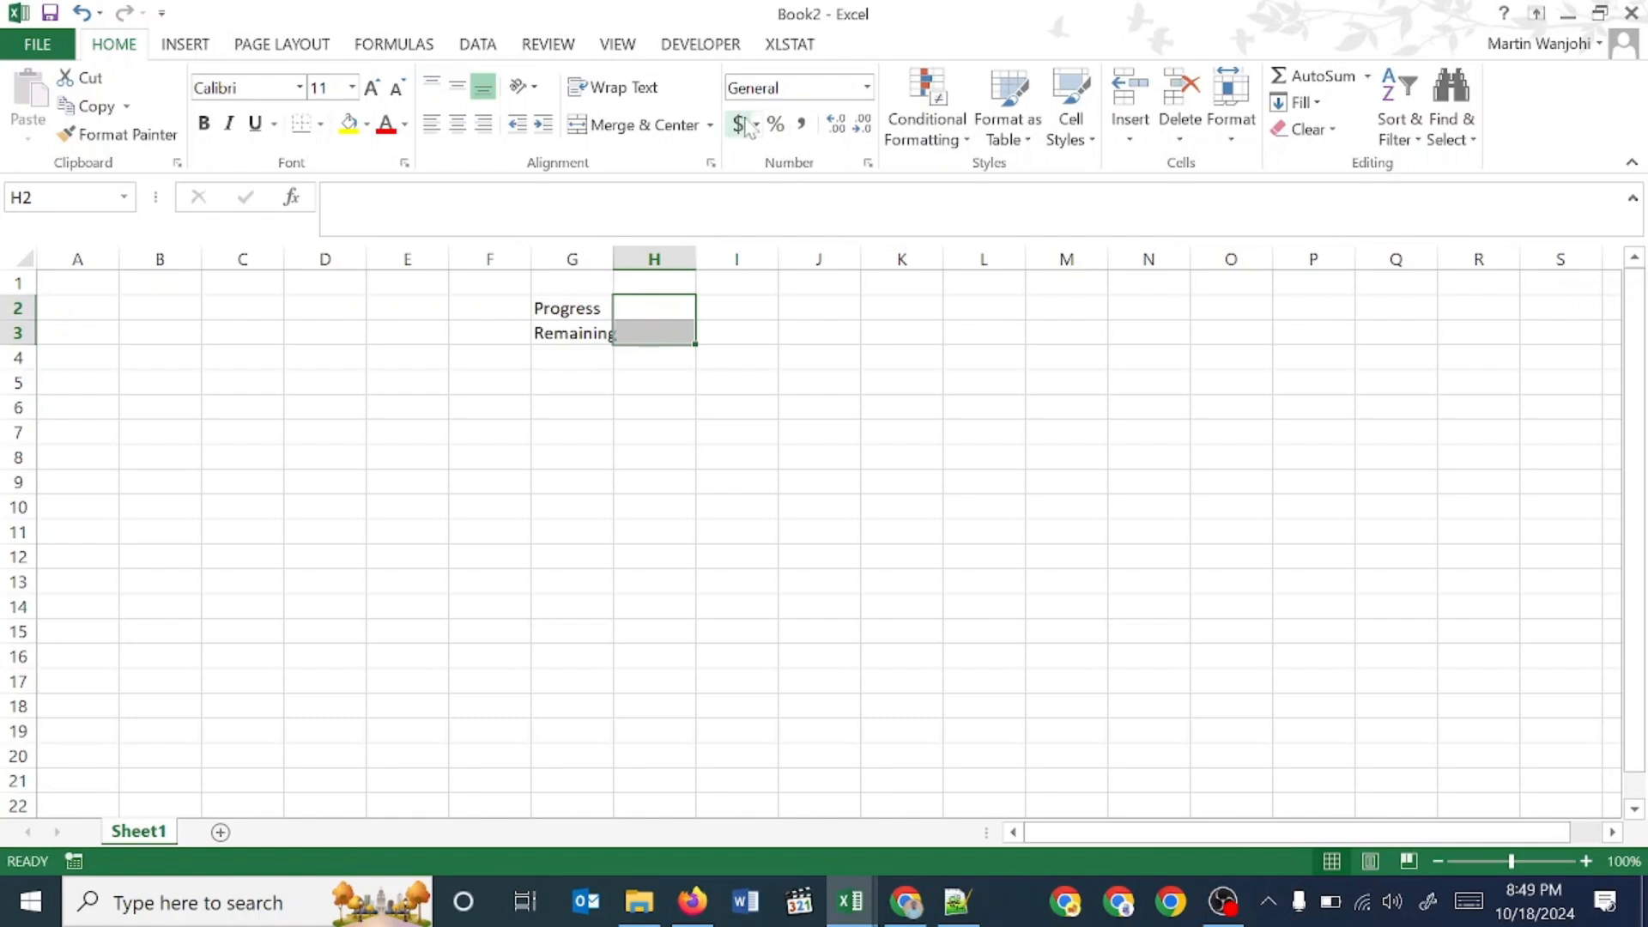
left_click(775, 125)
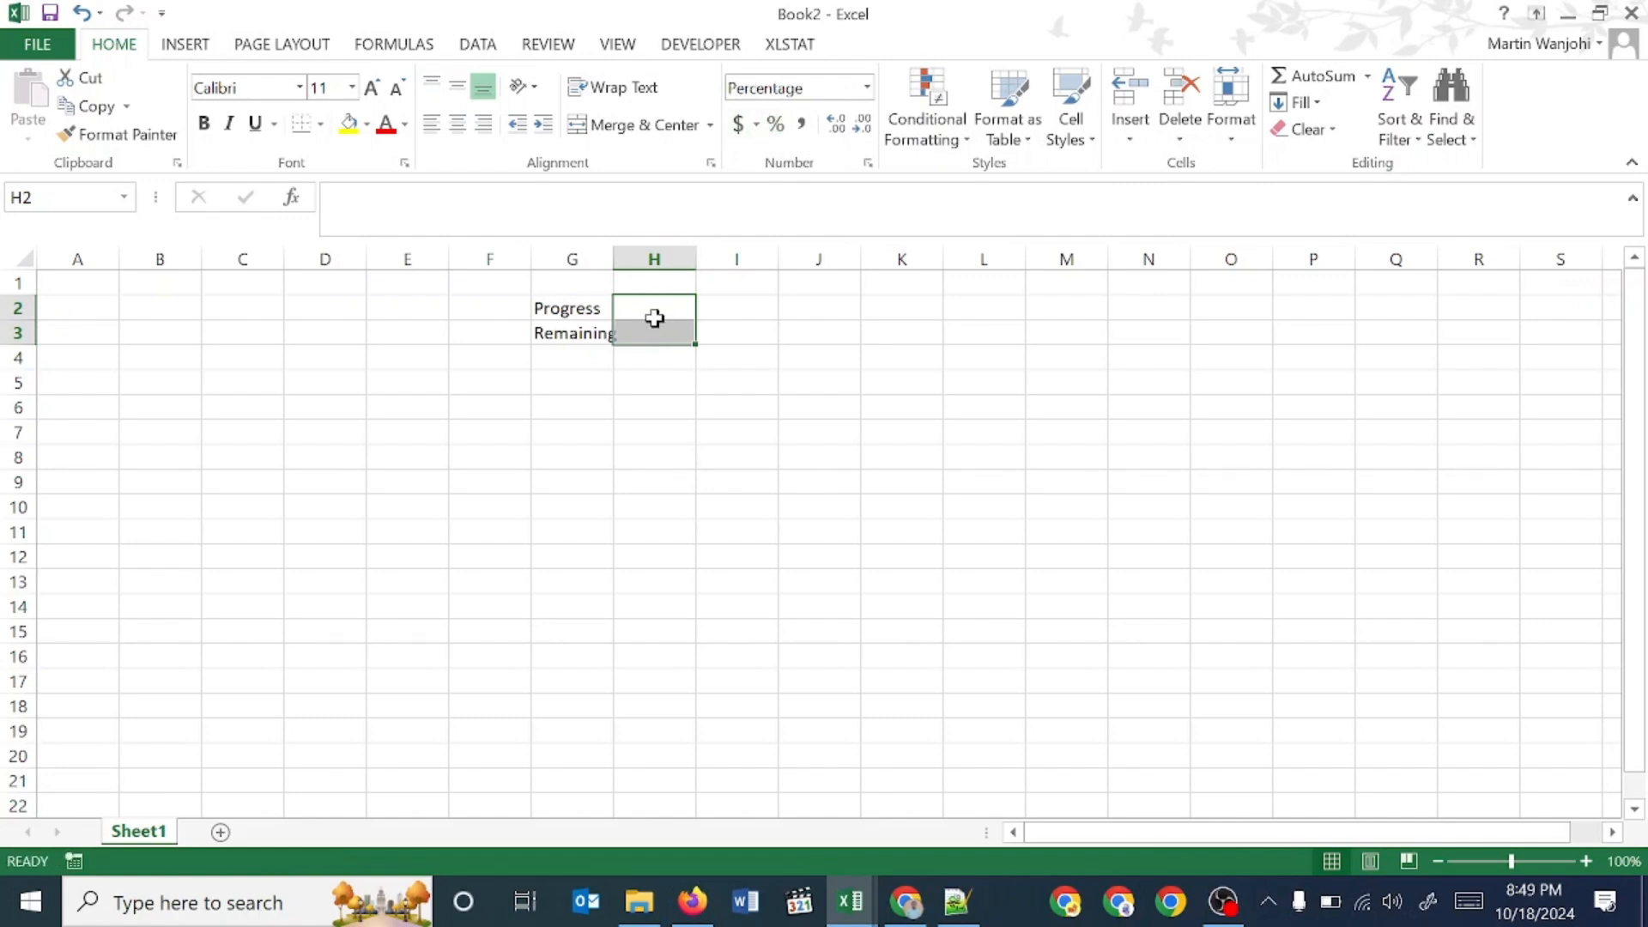
- Enter the formula =1-H2 in H3 to calculate the remaining percentage
left_click(656, 308)
left_click(658, 333)
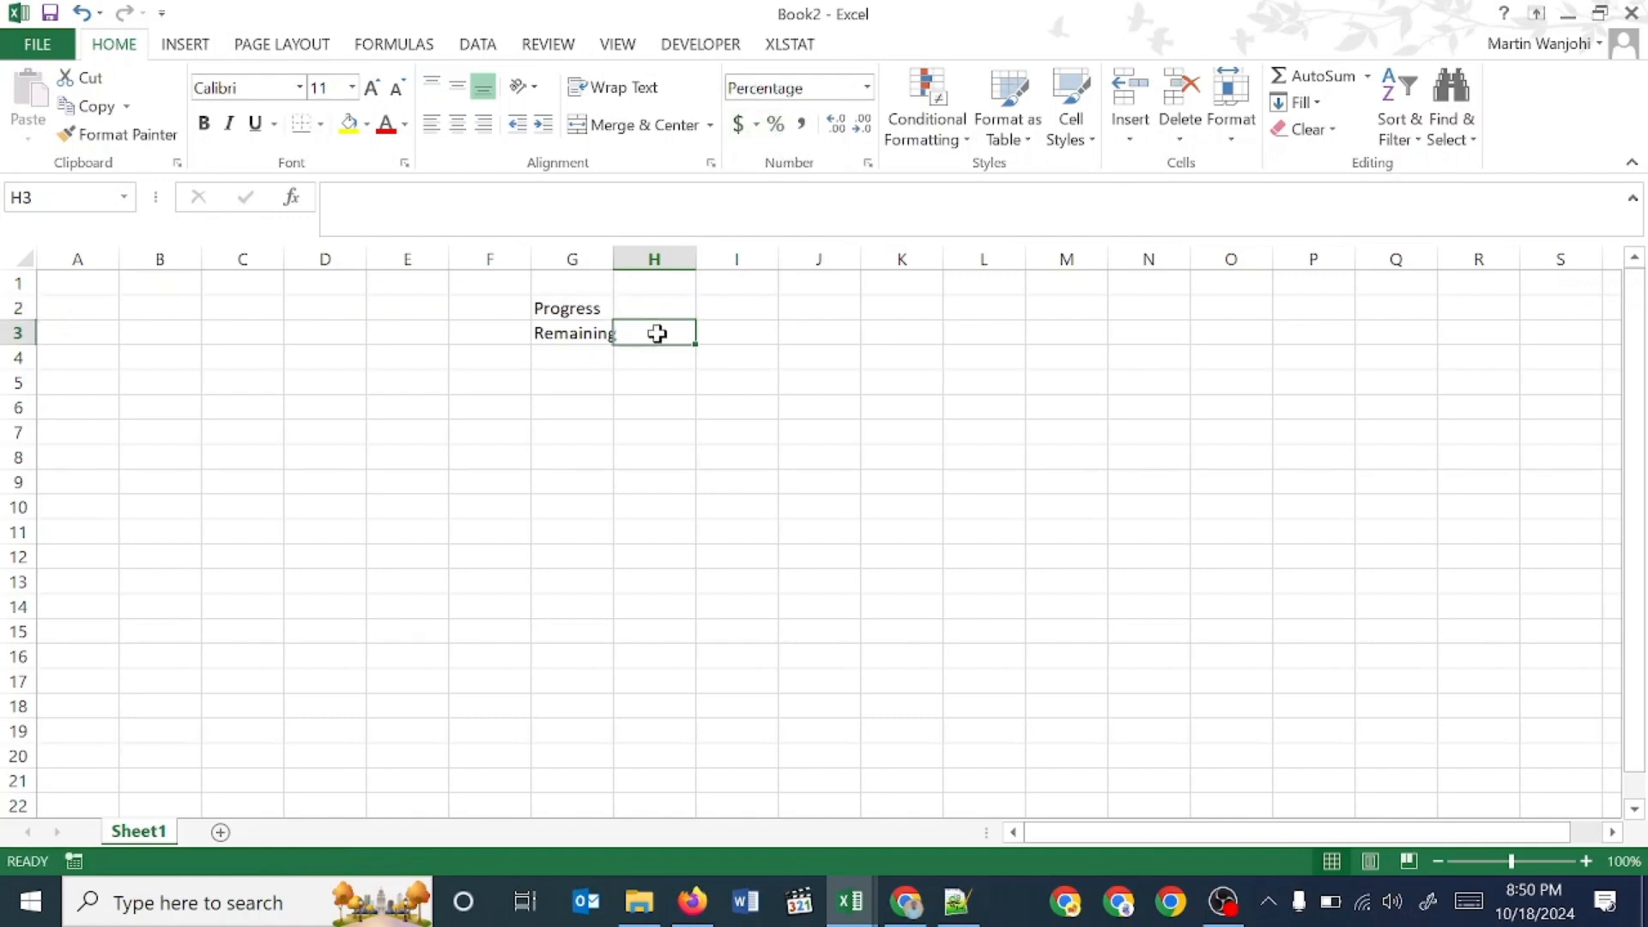
type("=")
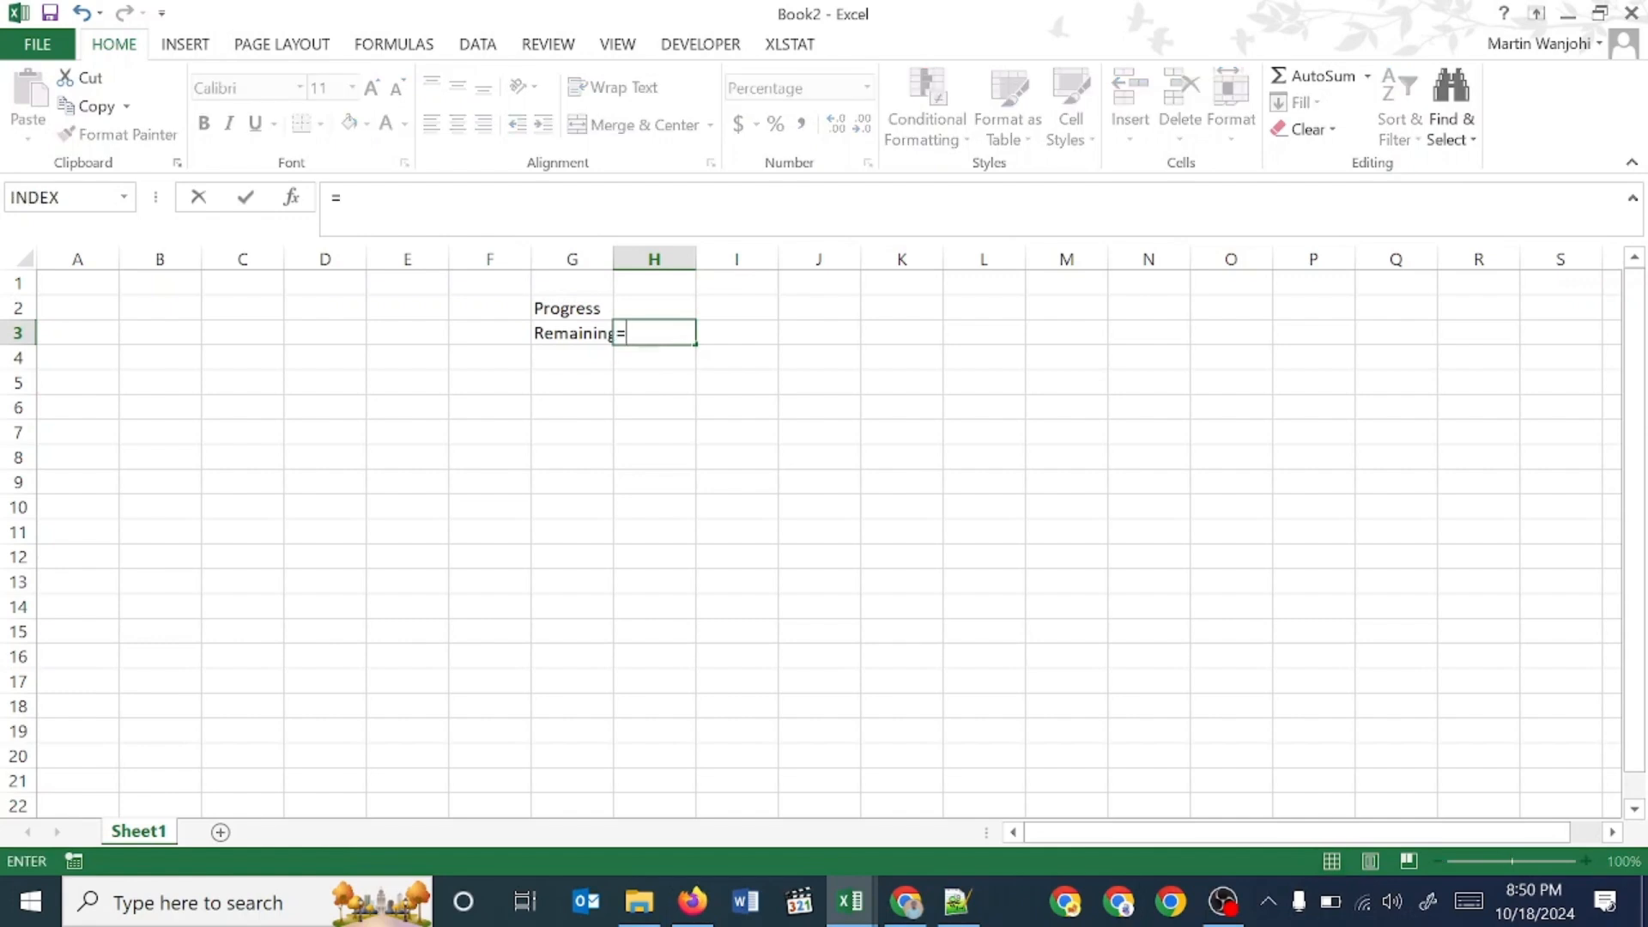
type("1-")
key("Up")
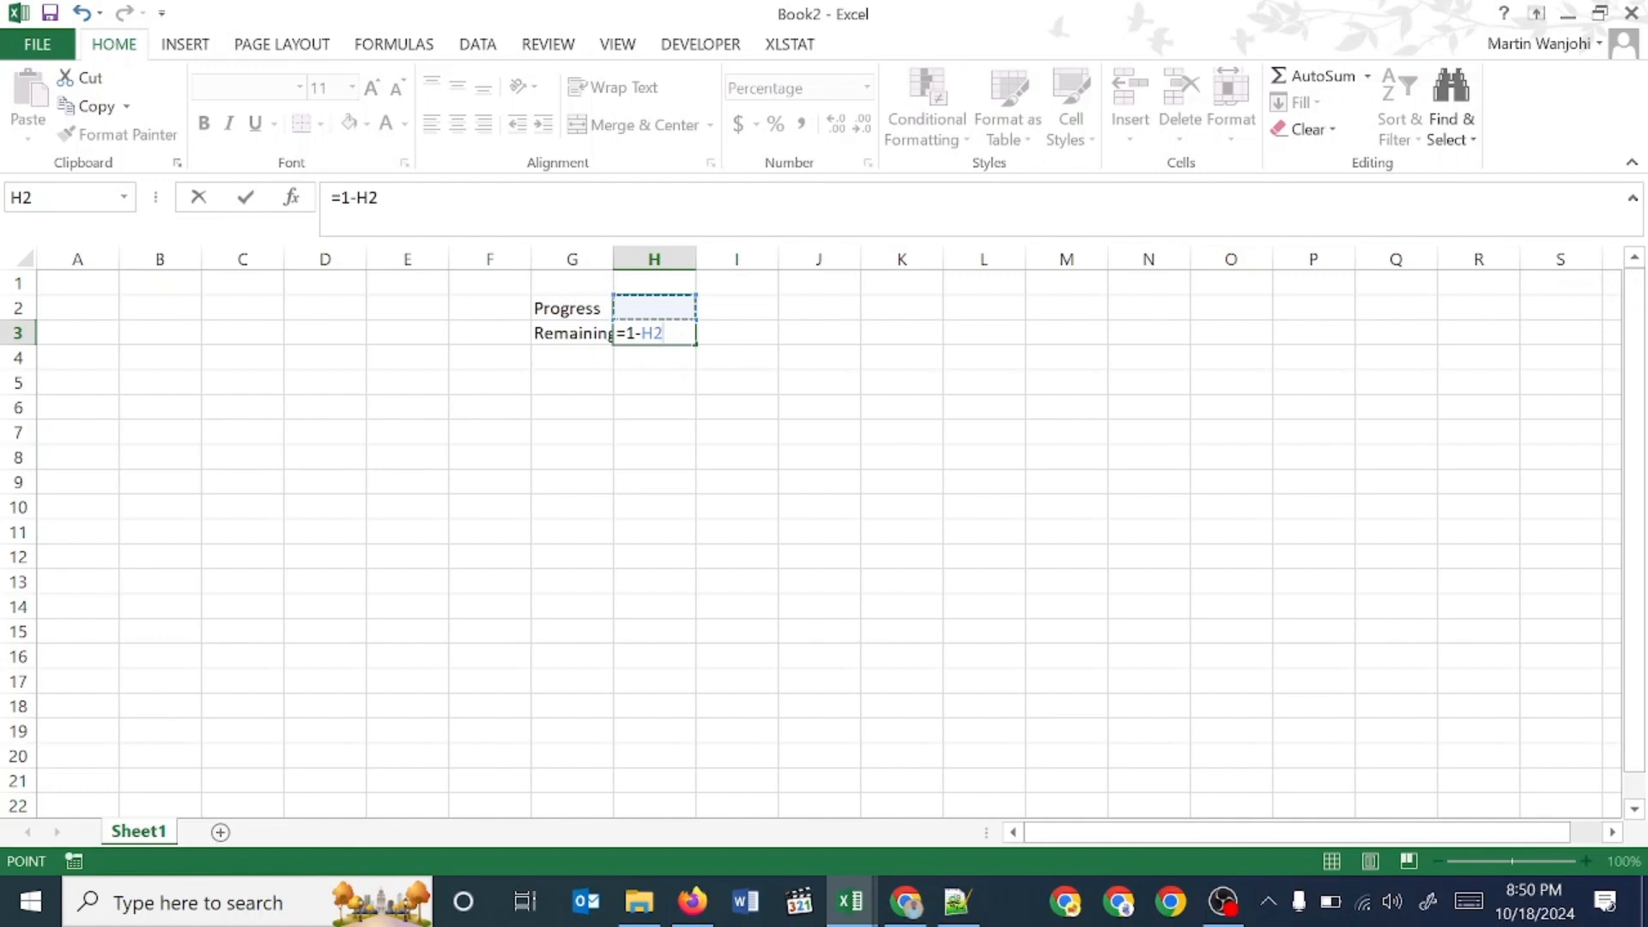
key("Return")
left_click(657, 333)
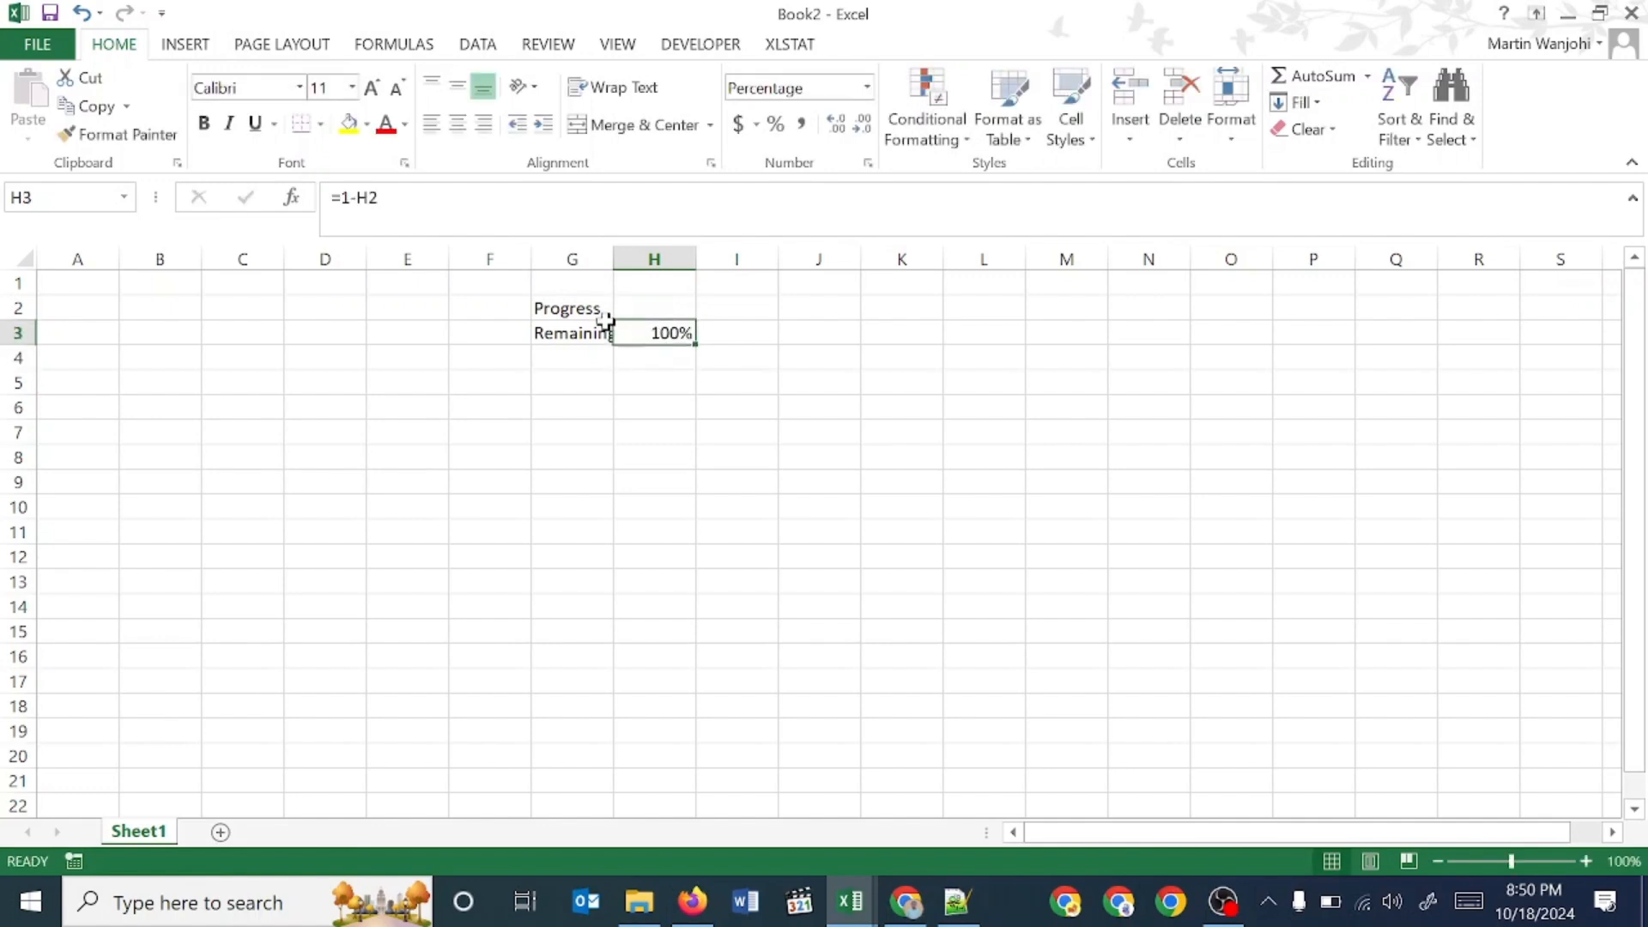
- Set the Progress value in H2 to 10%
left_click(642, 313)
type("10")
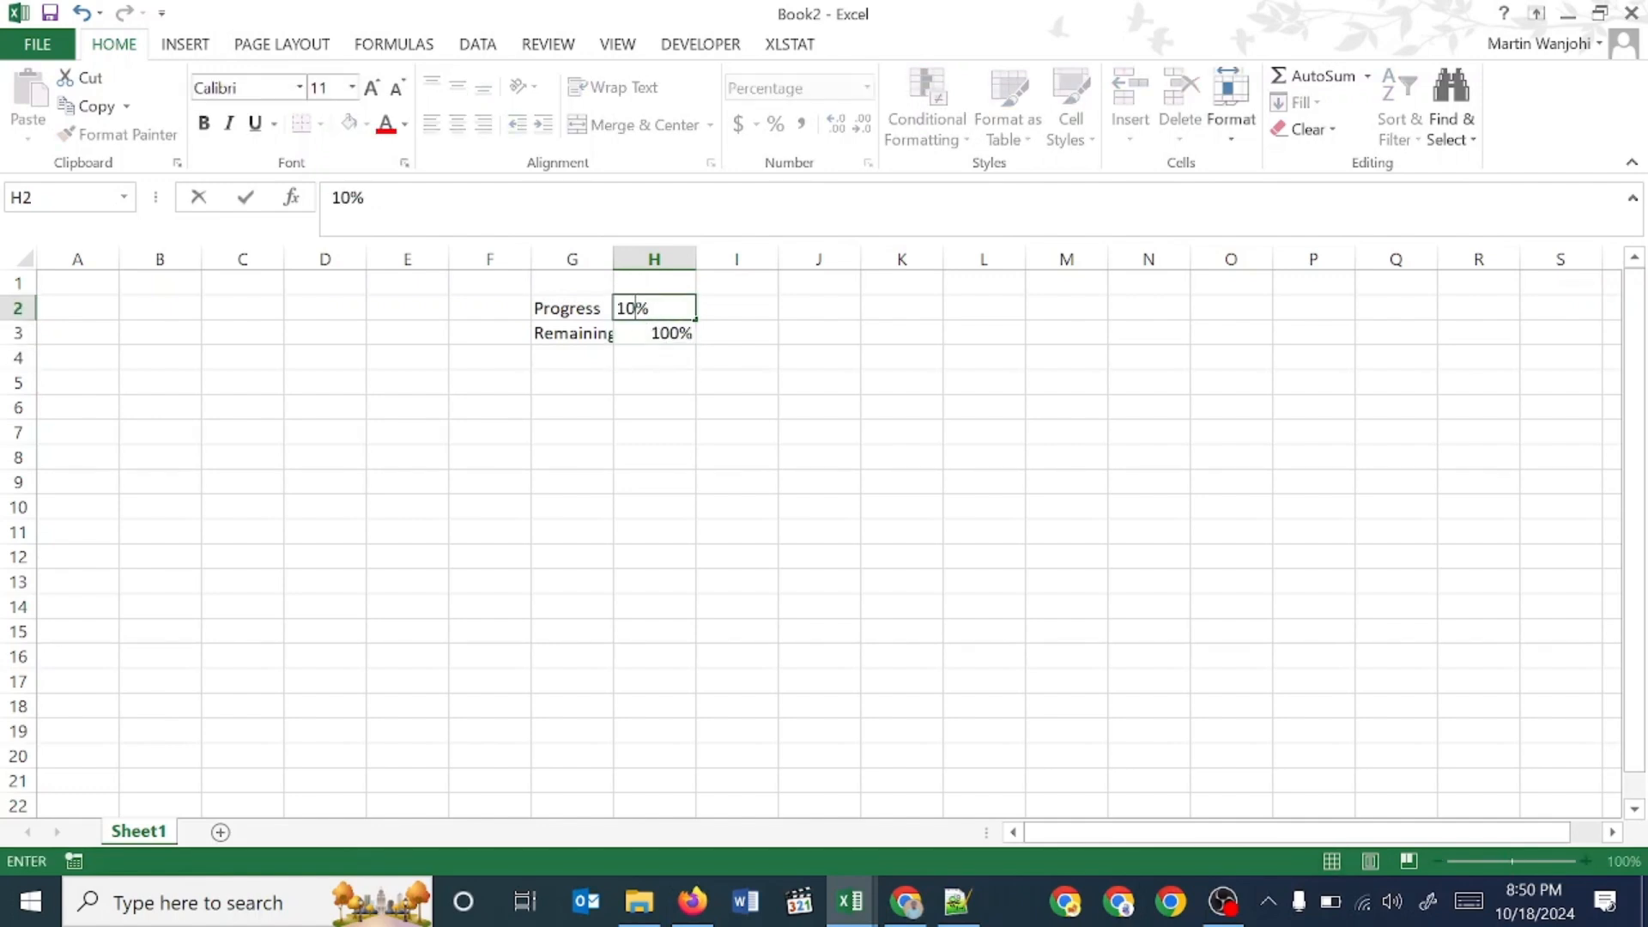
key("Return")
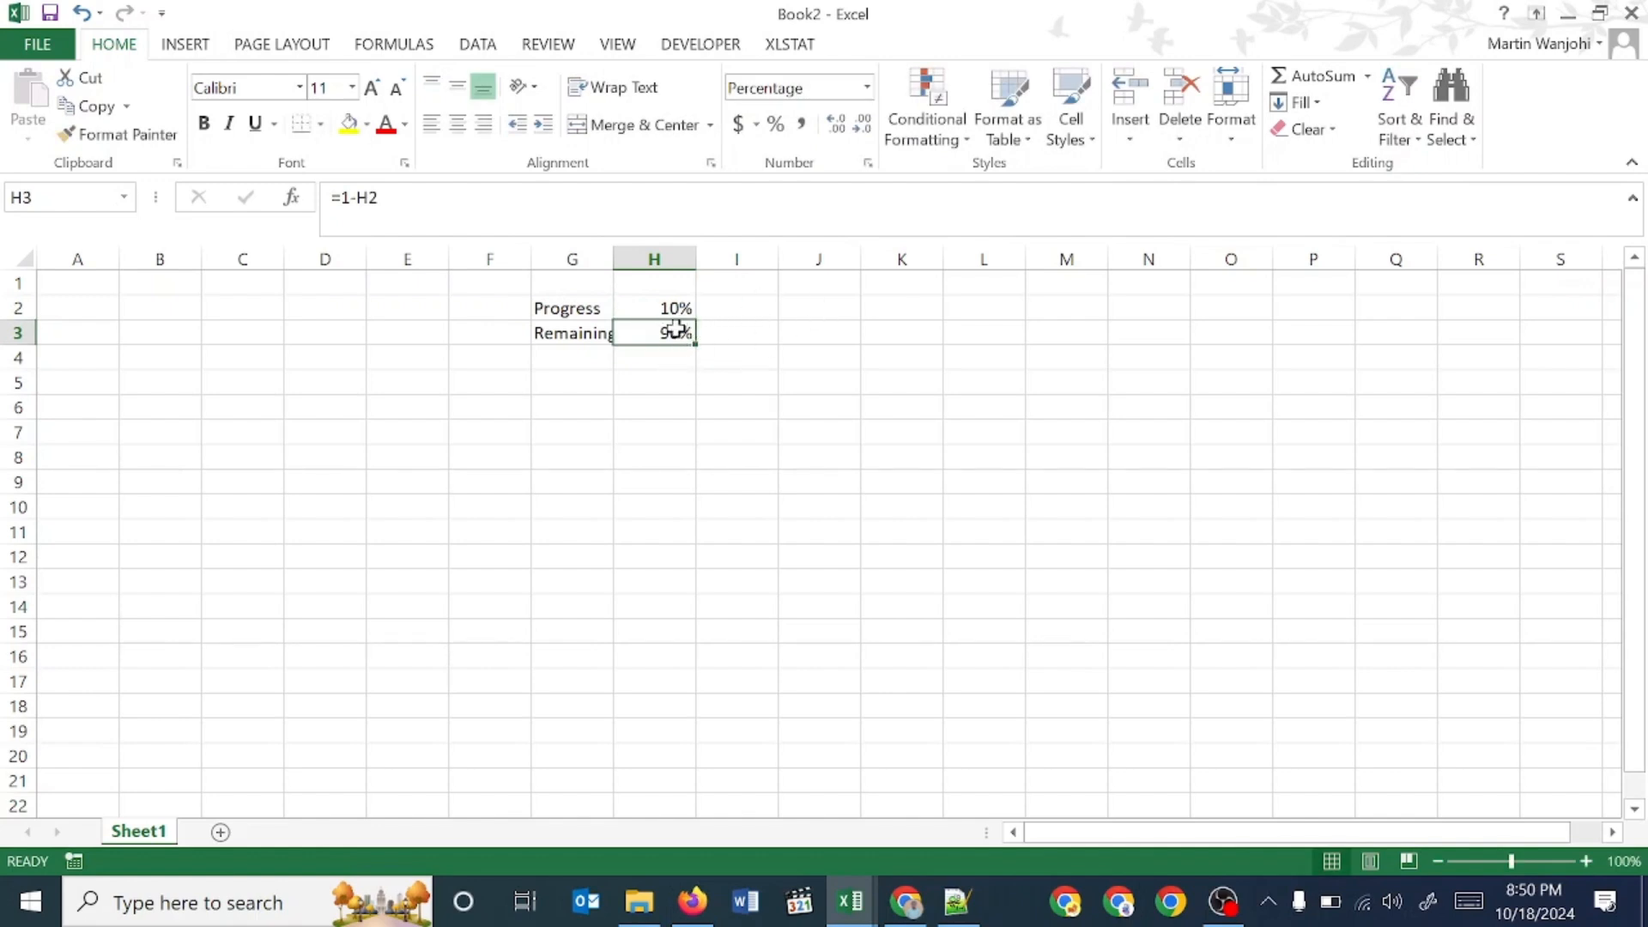
- Enter the labels "Progress" in I2 and "Complete" in I3, beside the percentage values
left_click(737, 314)
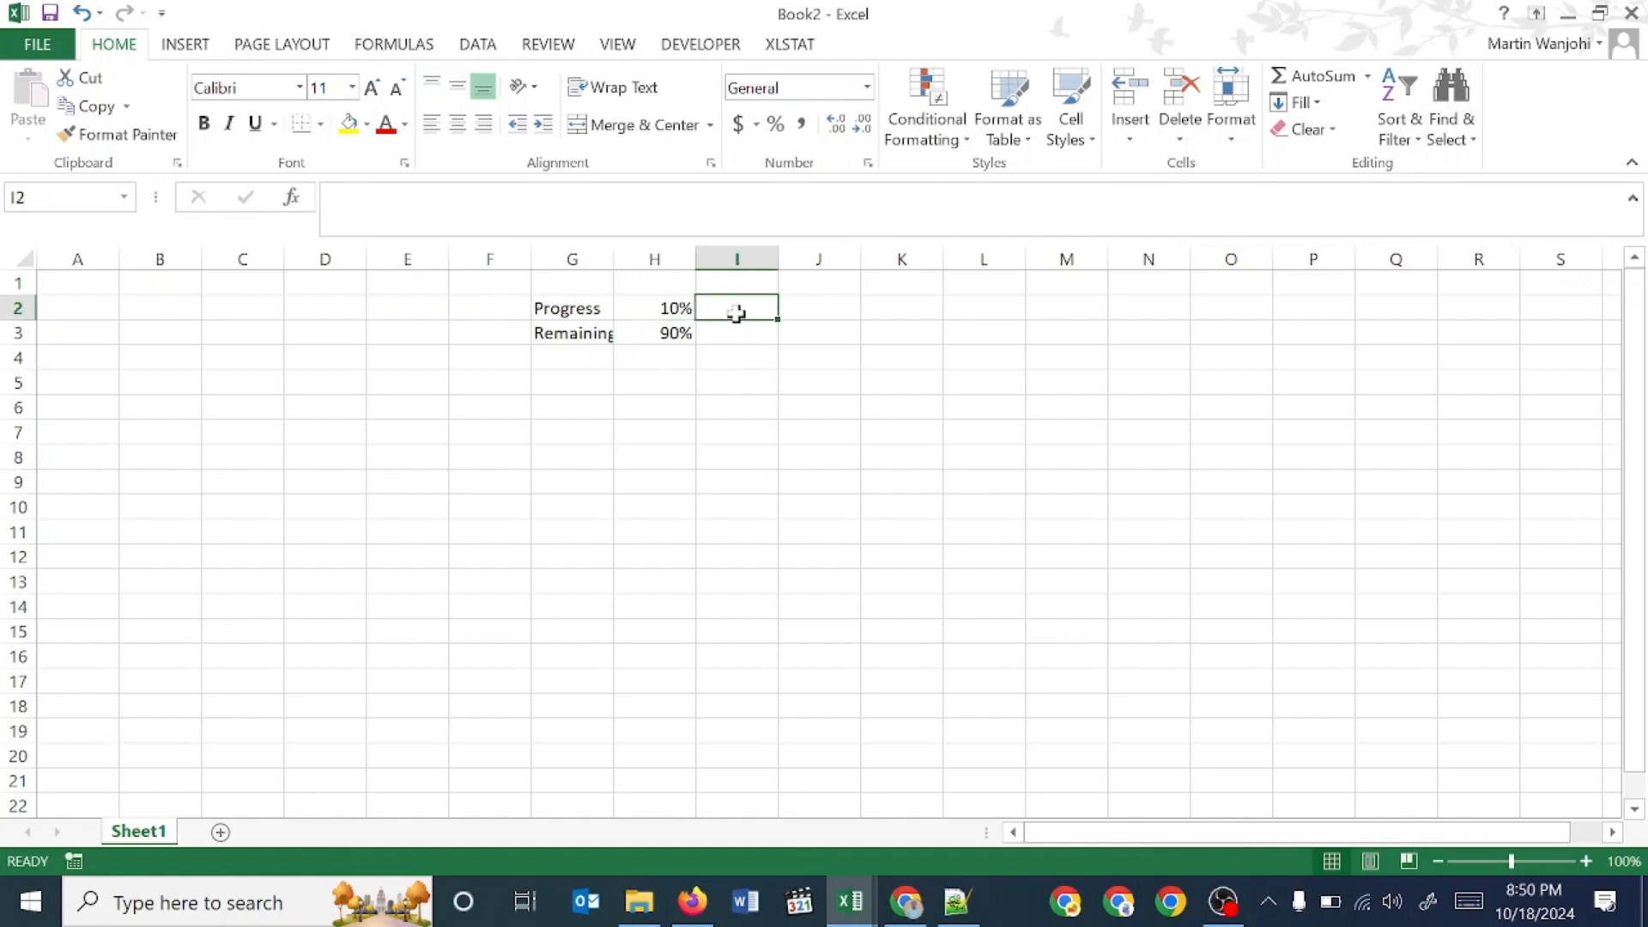
type("P")
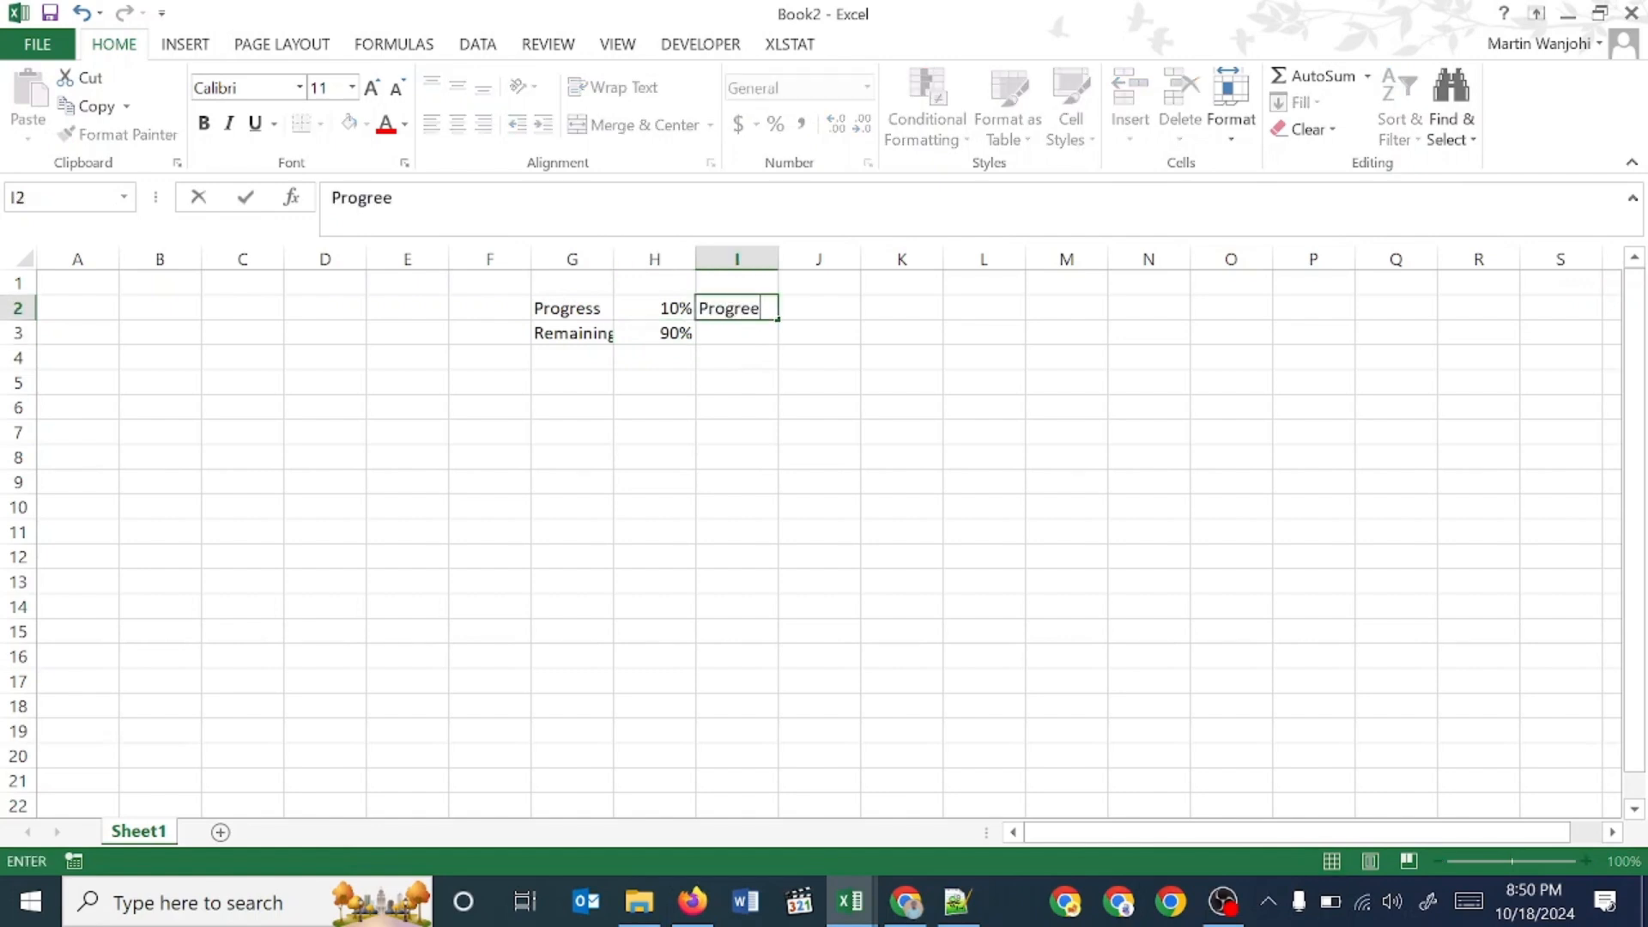
type("rogree")
key("Return")
left_click(737, 314)
type("Pro")
key("Return")
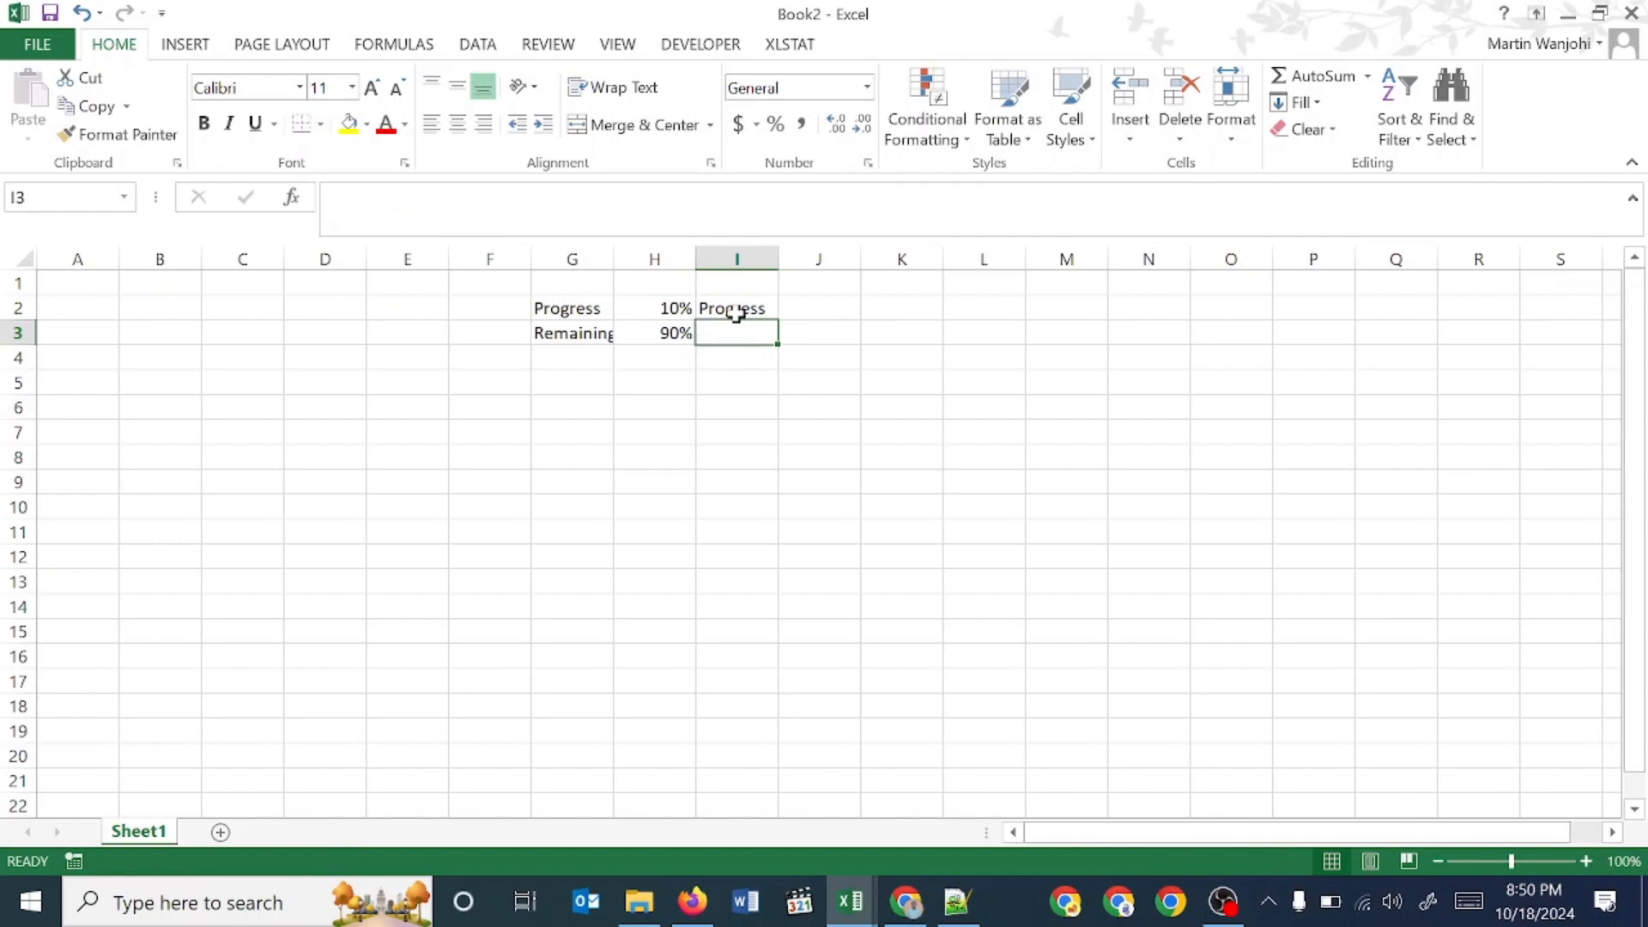
type("R")
type("COmplete")
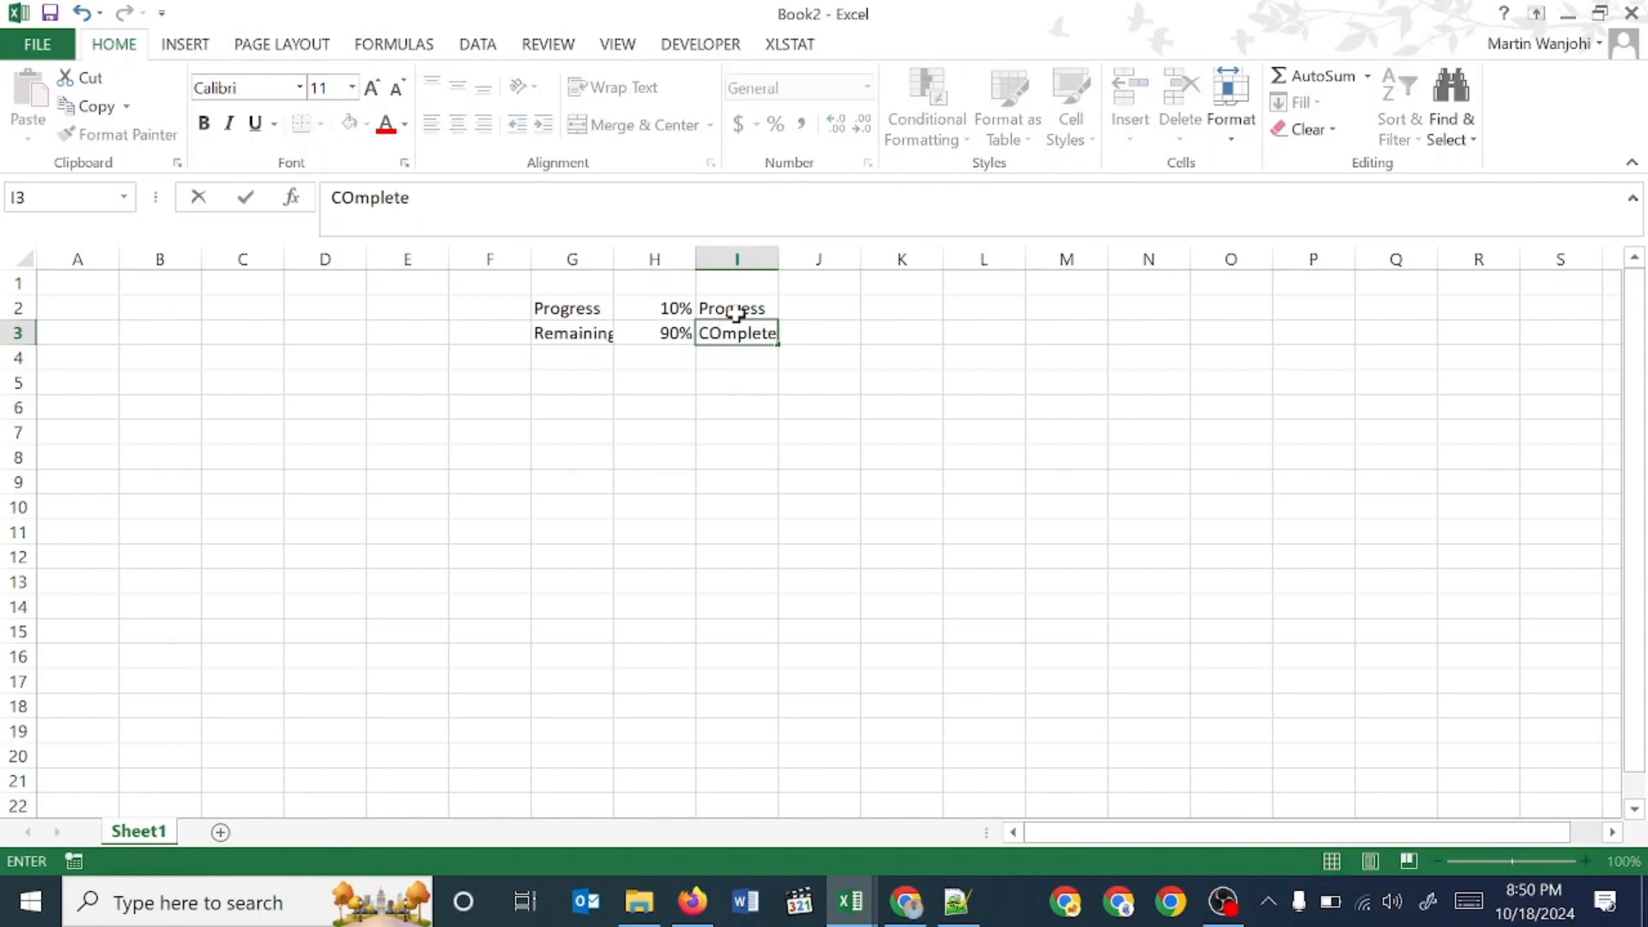
key("Return")
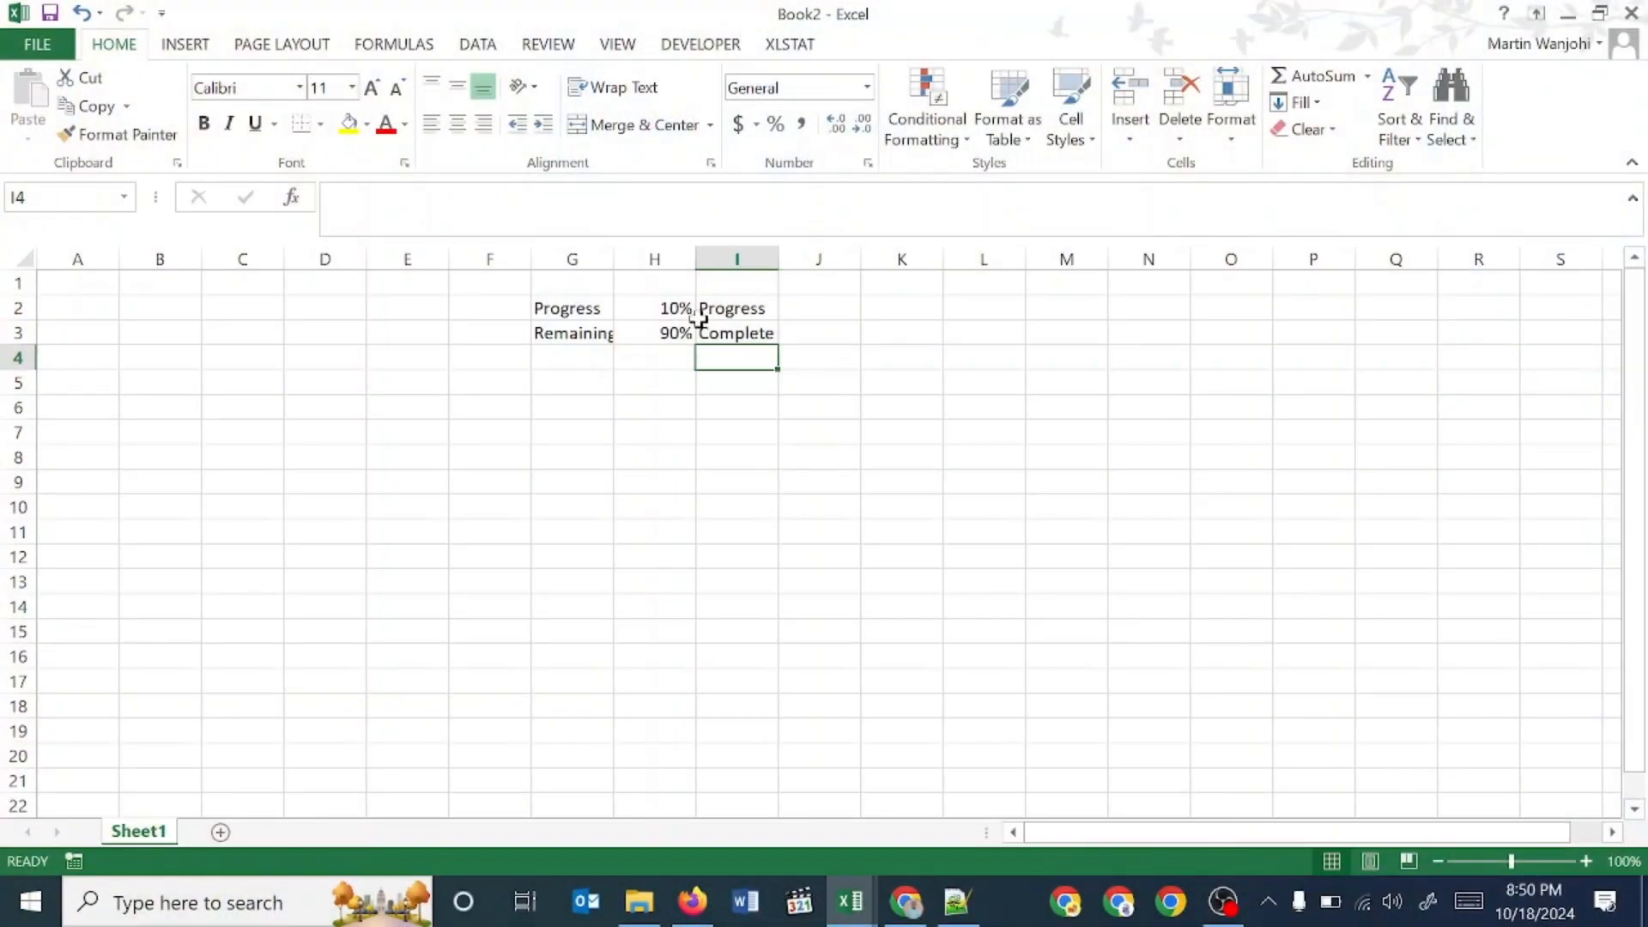
- Merge and center G1:J1 above the table and enter the title "Progress Bar"
left_click(788, 329)
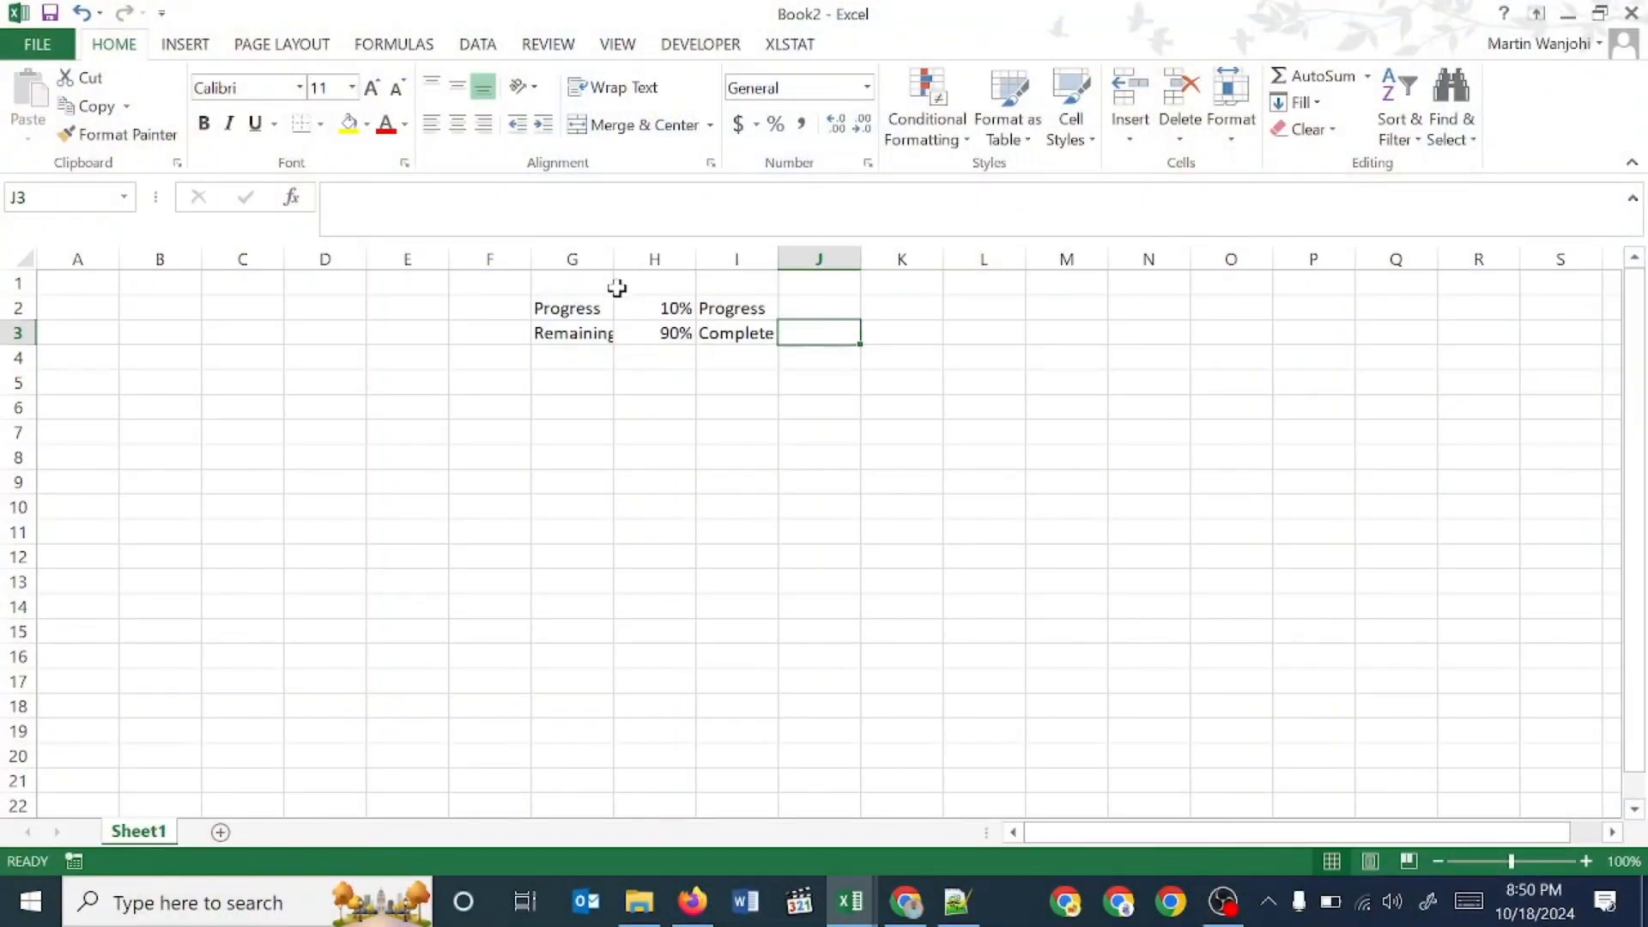
left_click_drag(610, 286, 816, 284)
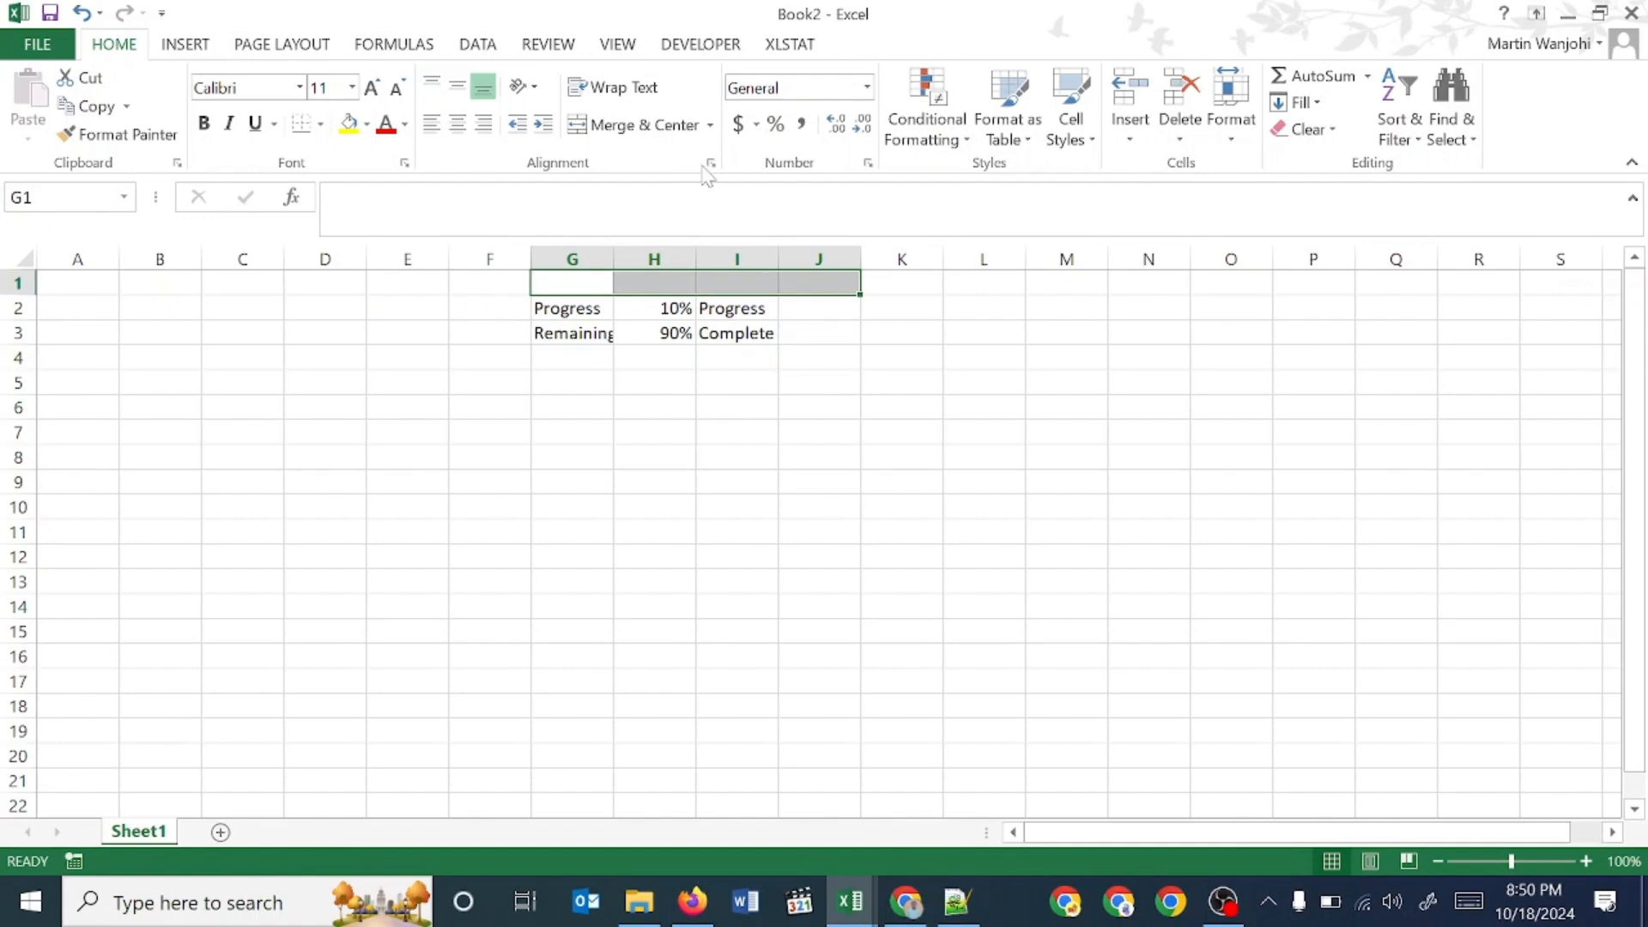
left_click(622, 133)
type("Prog")
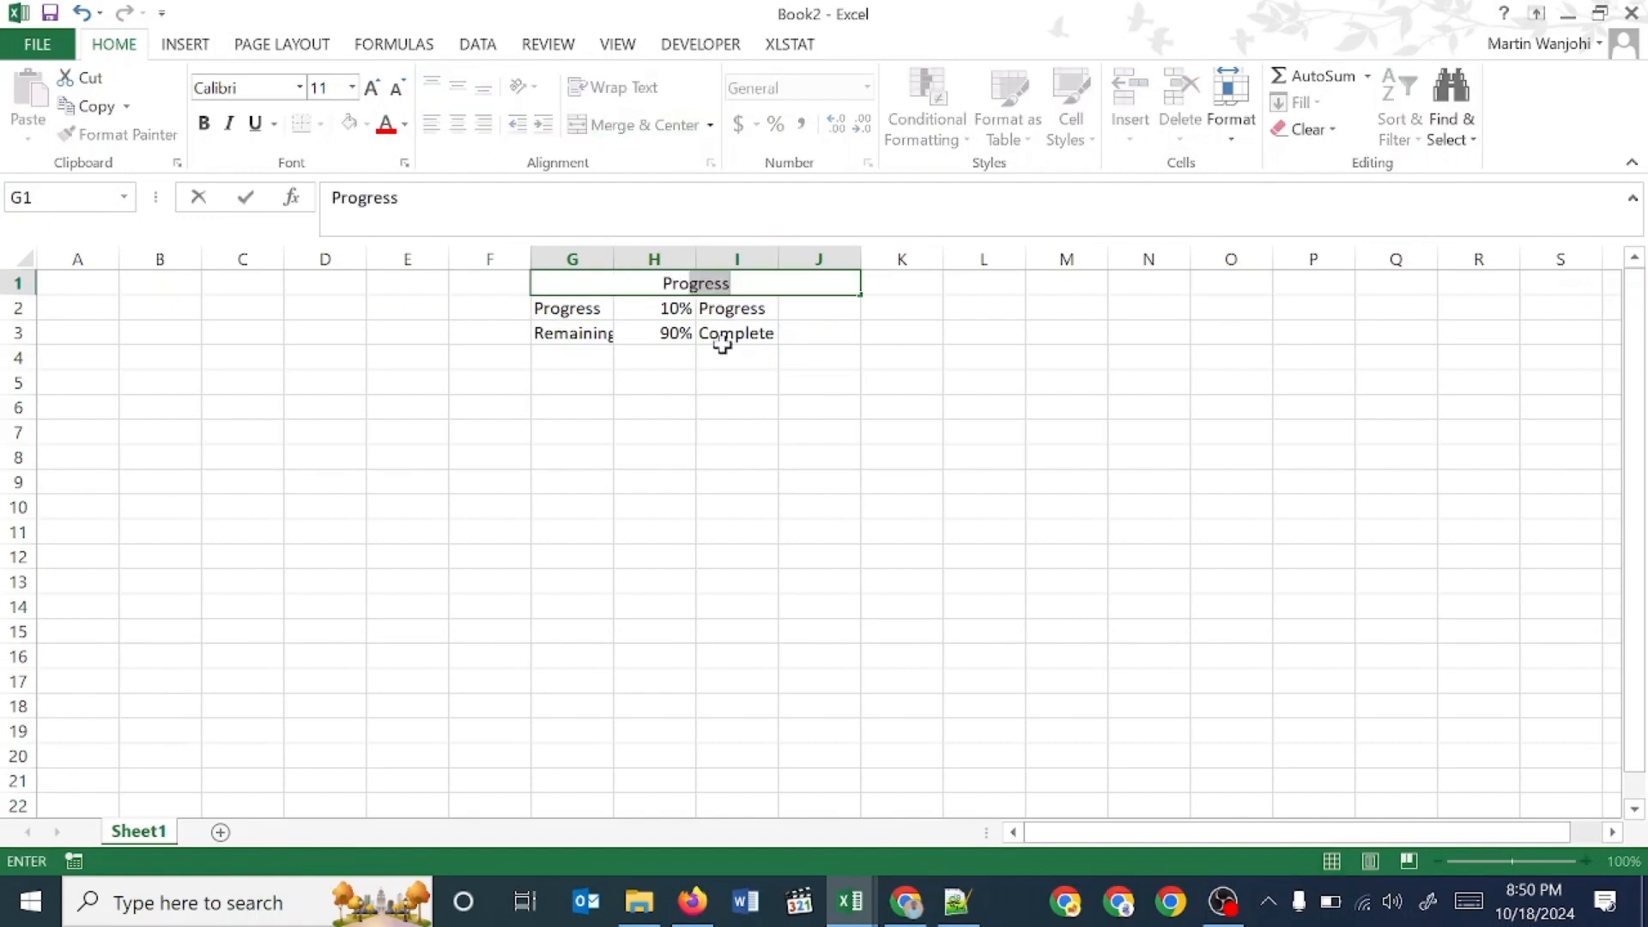
type("ress Bar Repor")
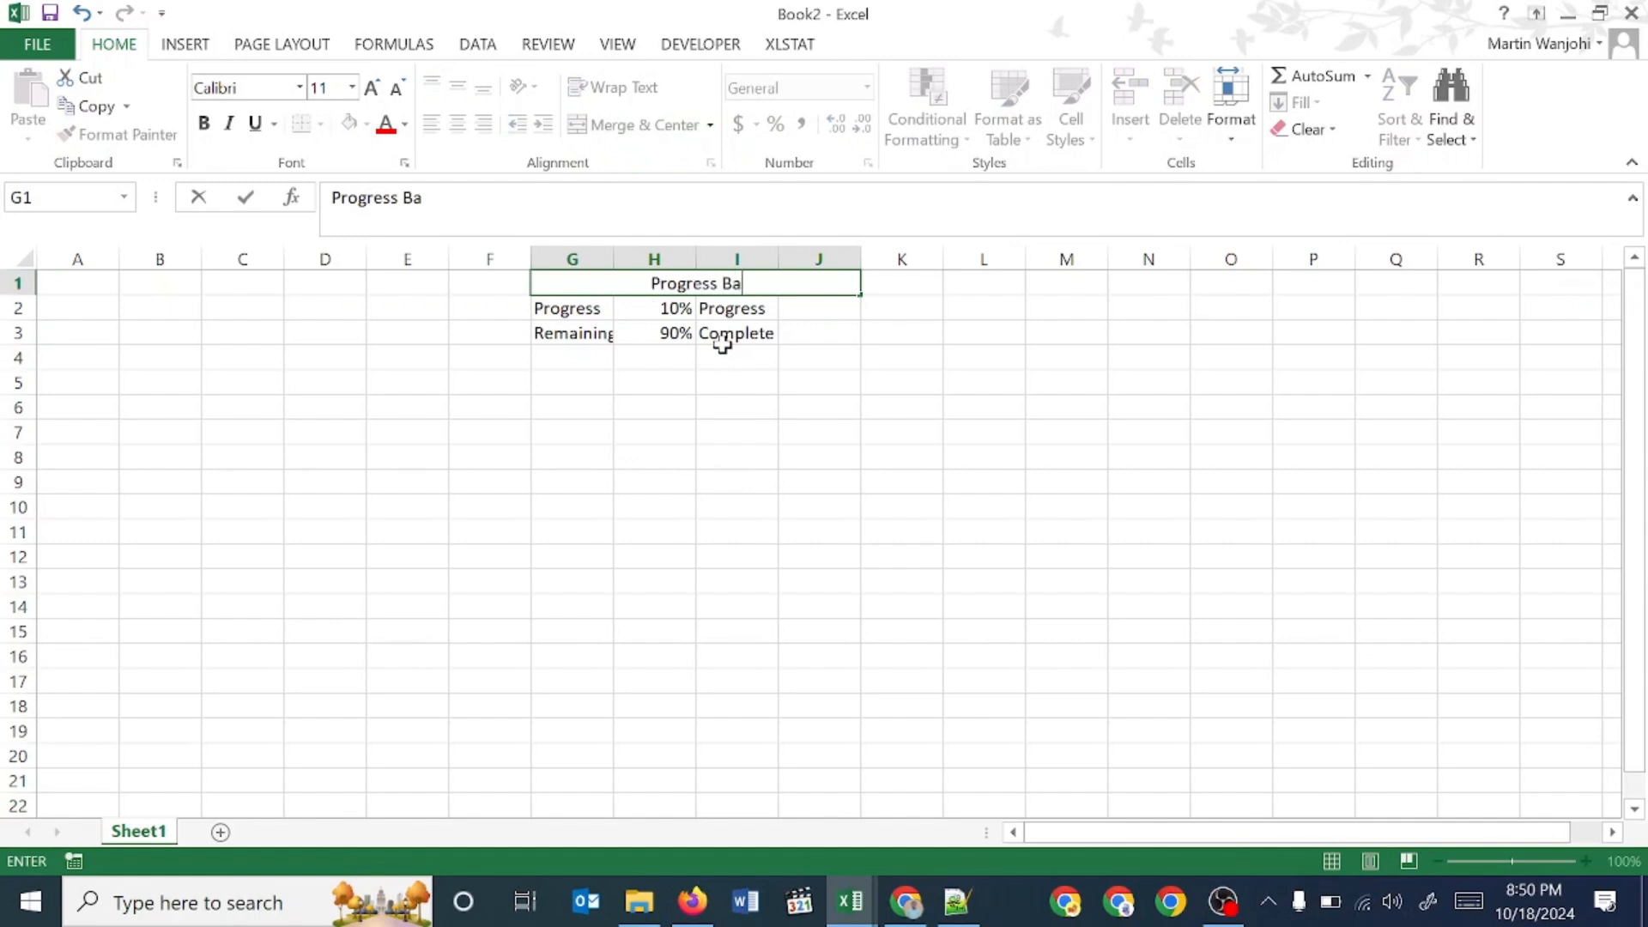
key("BackSpace")
key("BackSpace")
key("BackSpace")
key("BackSpace")
key("BackSpace")
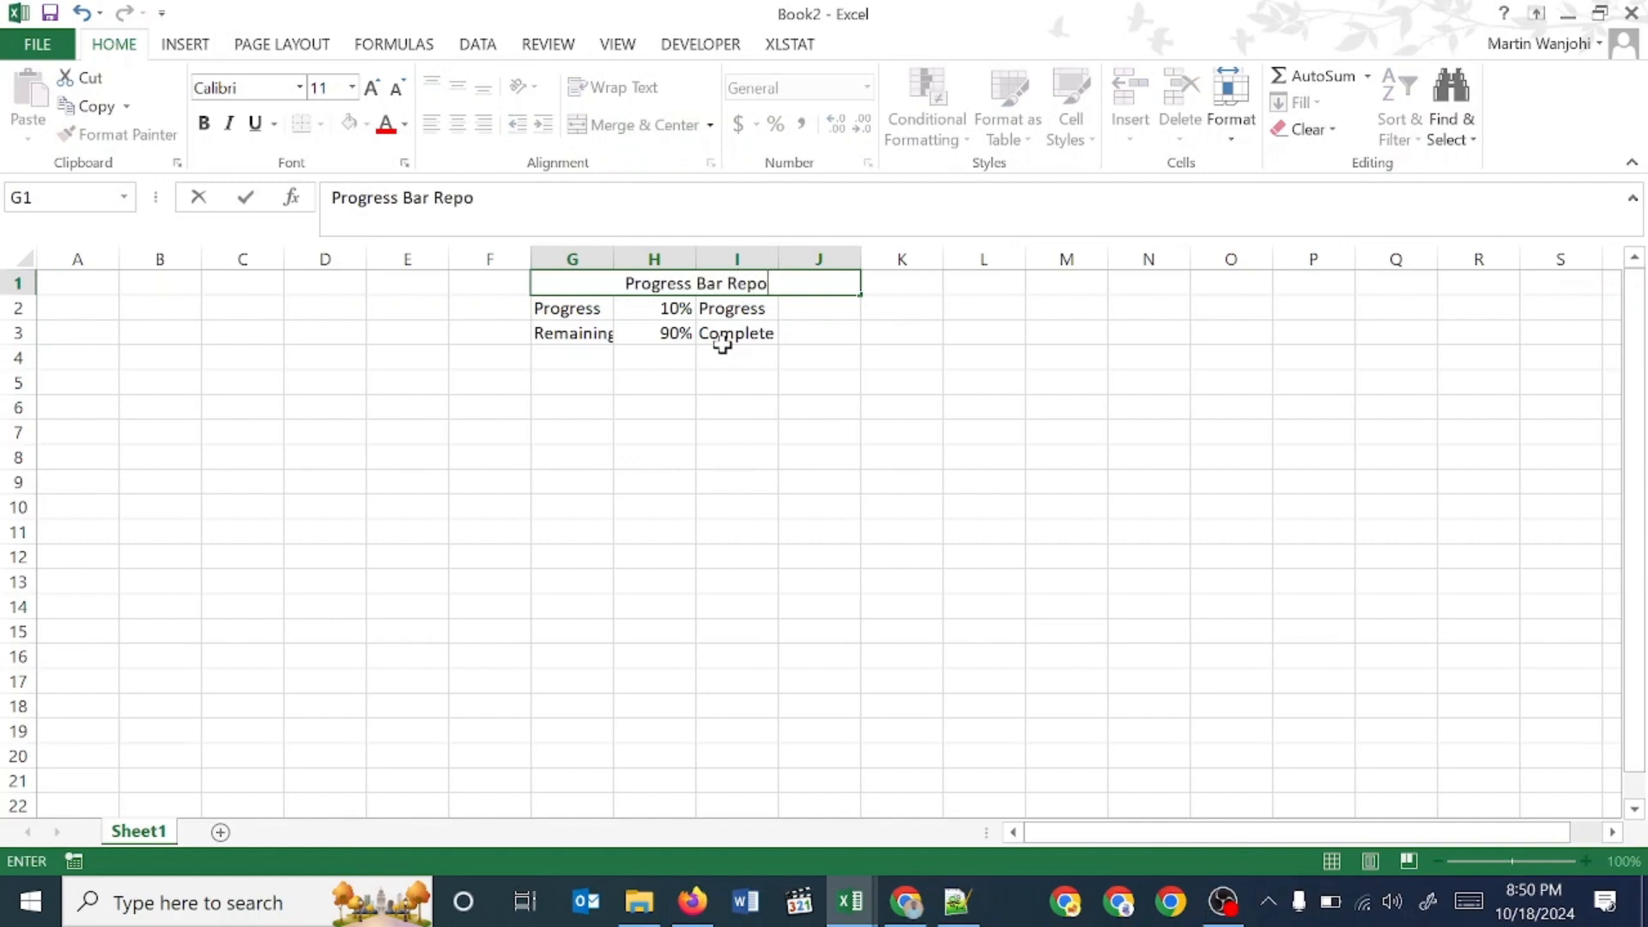
key("Return")
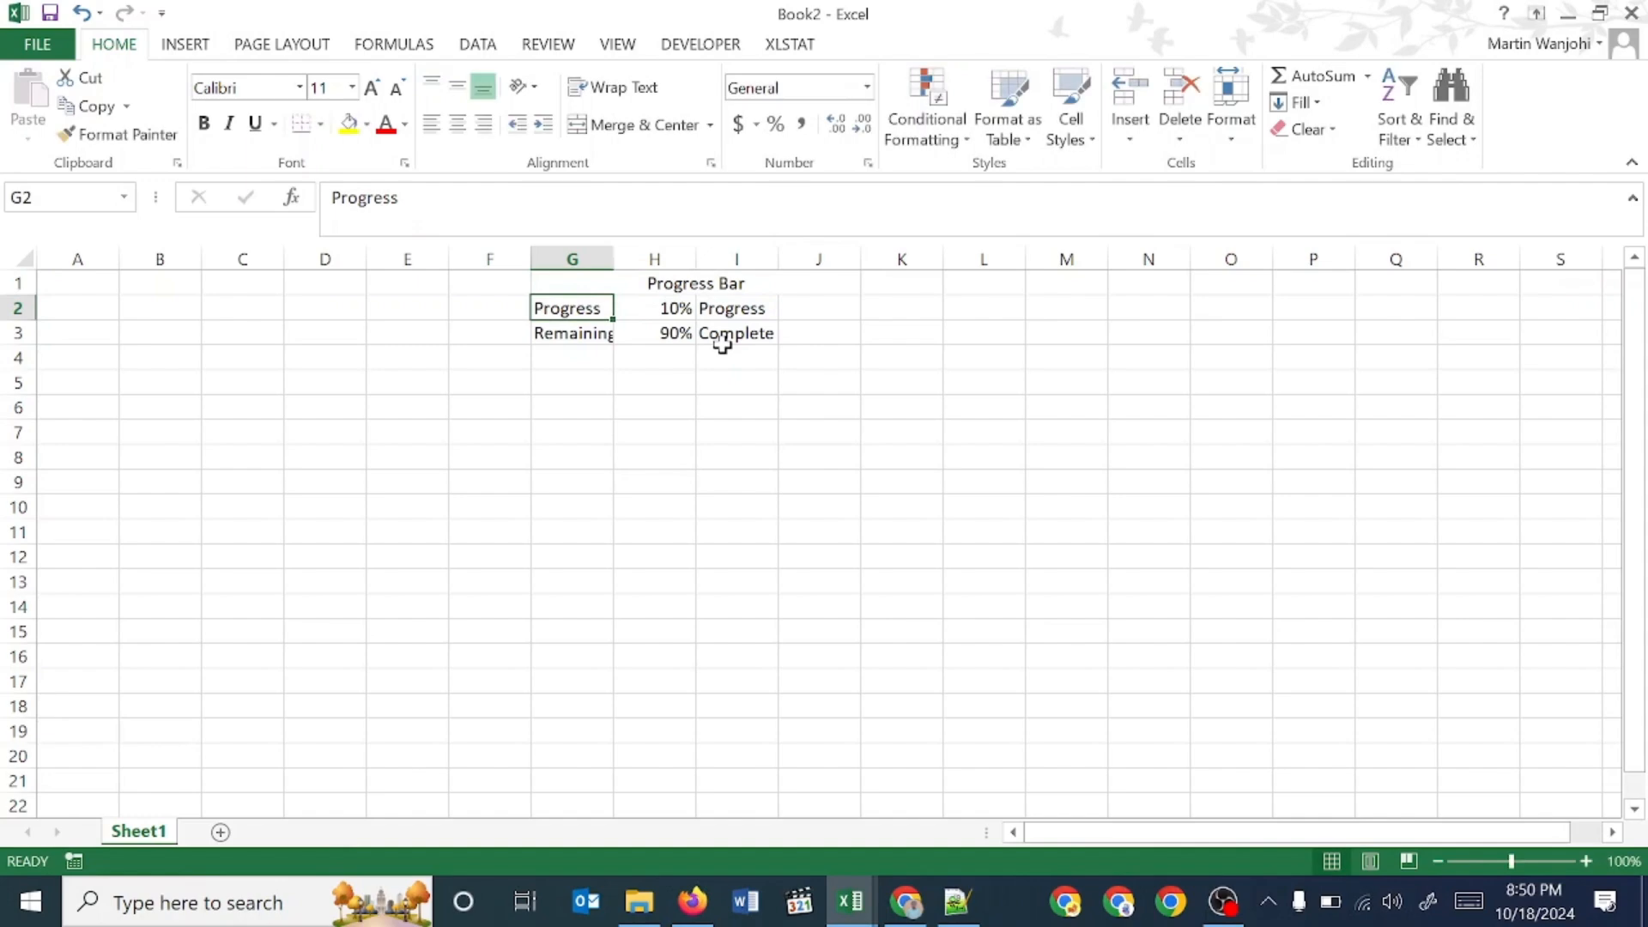
- Select the percentages in H2:H3 and browse all chart types for them, choosing the Bar category
left_click(654, 311)
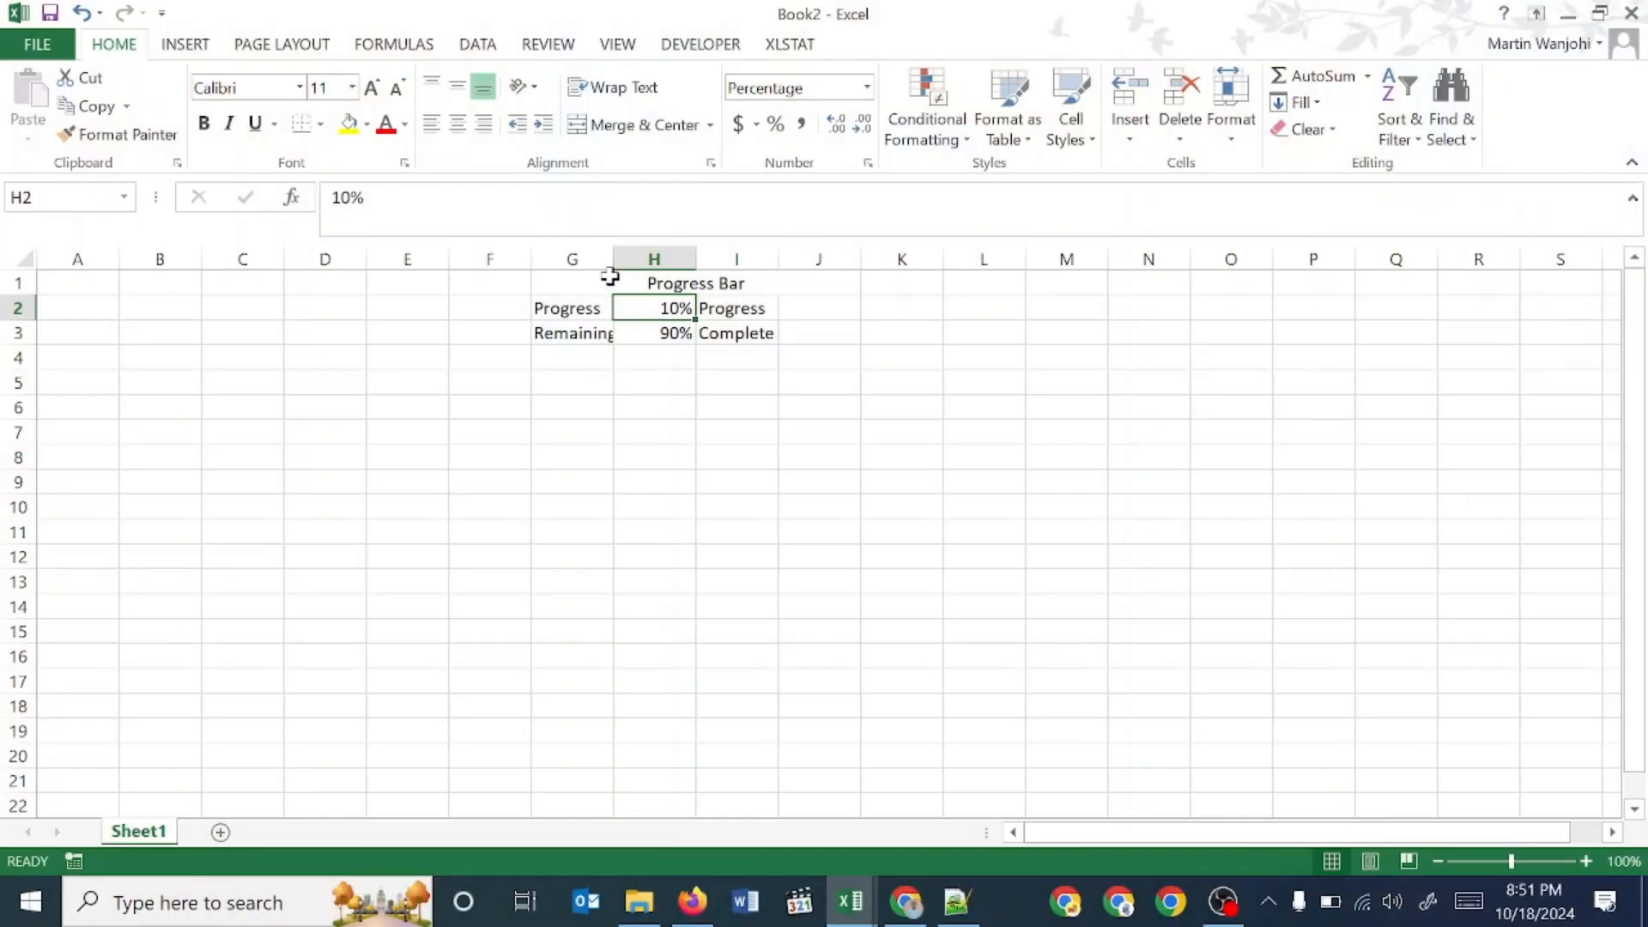
left_click_drag(647, 309, 650, 342)
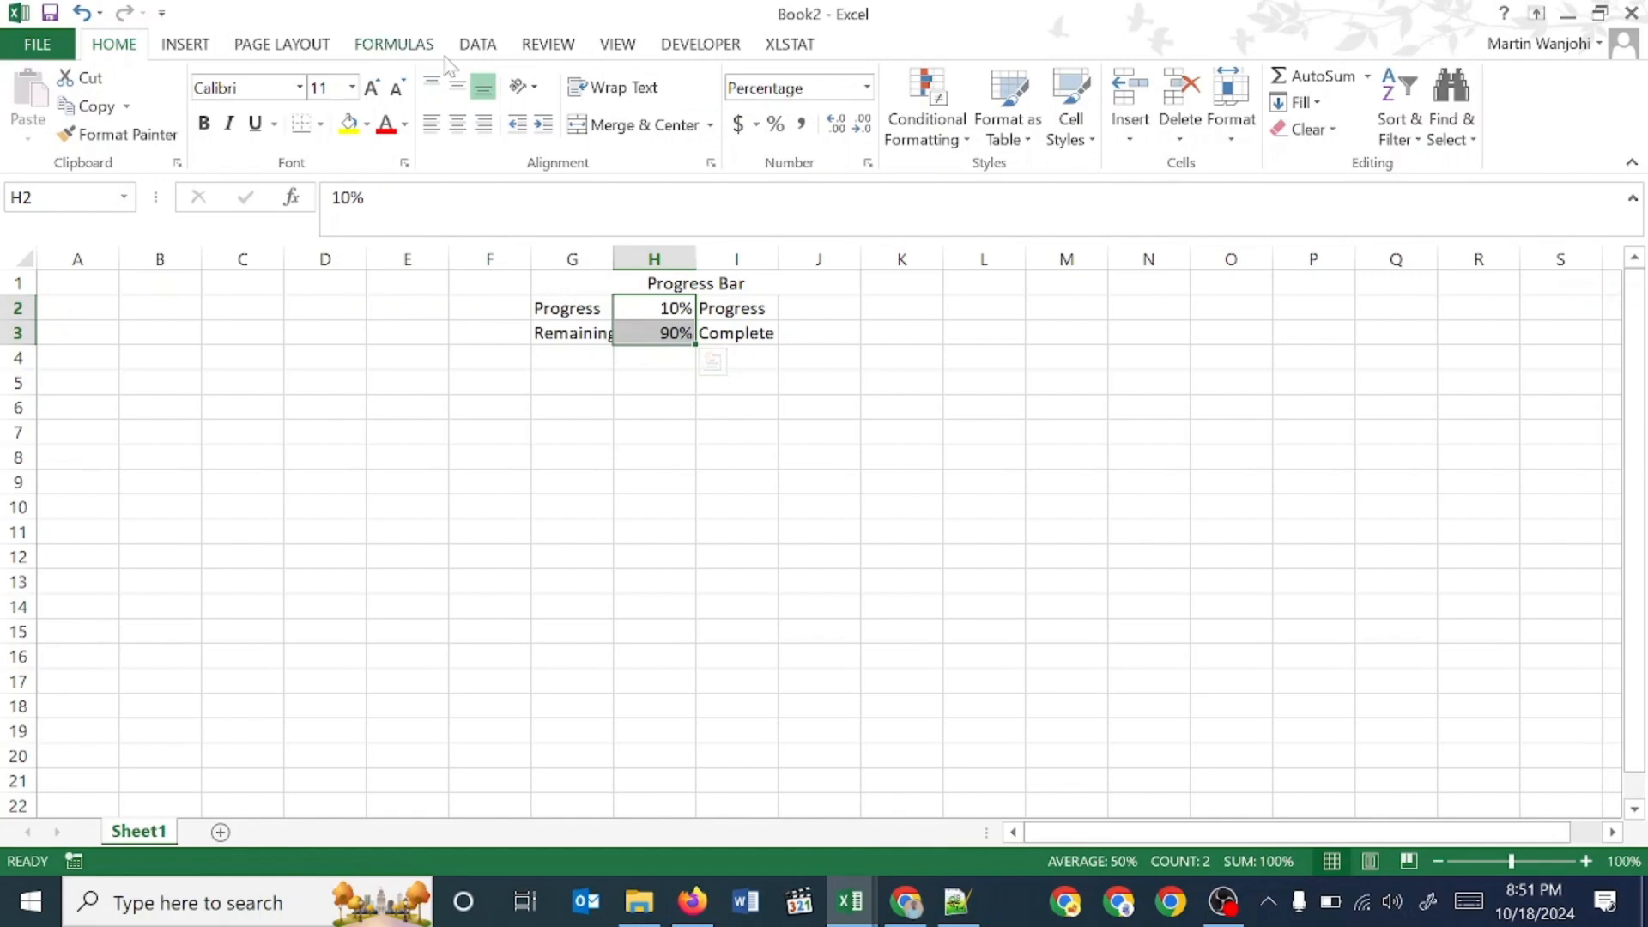
left_click(189, 45)
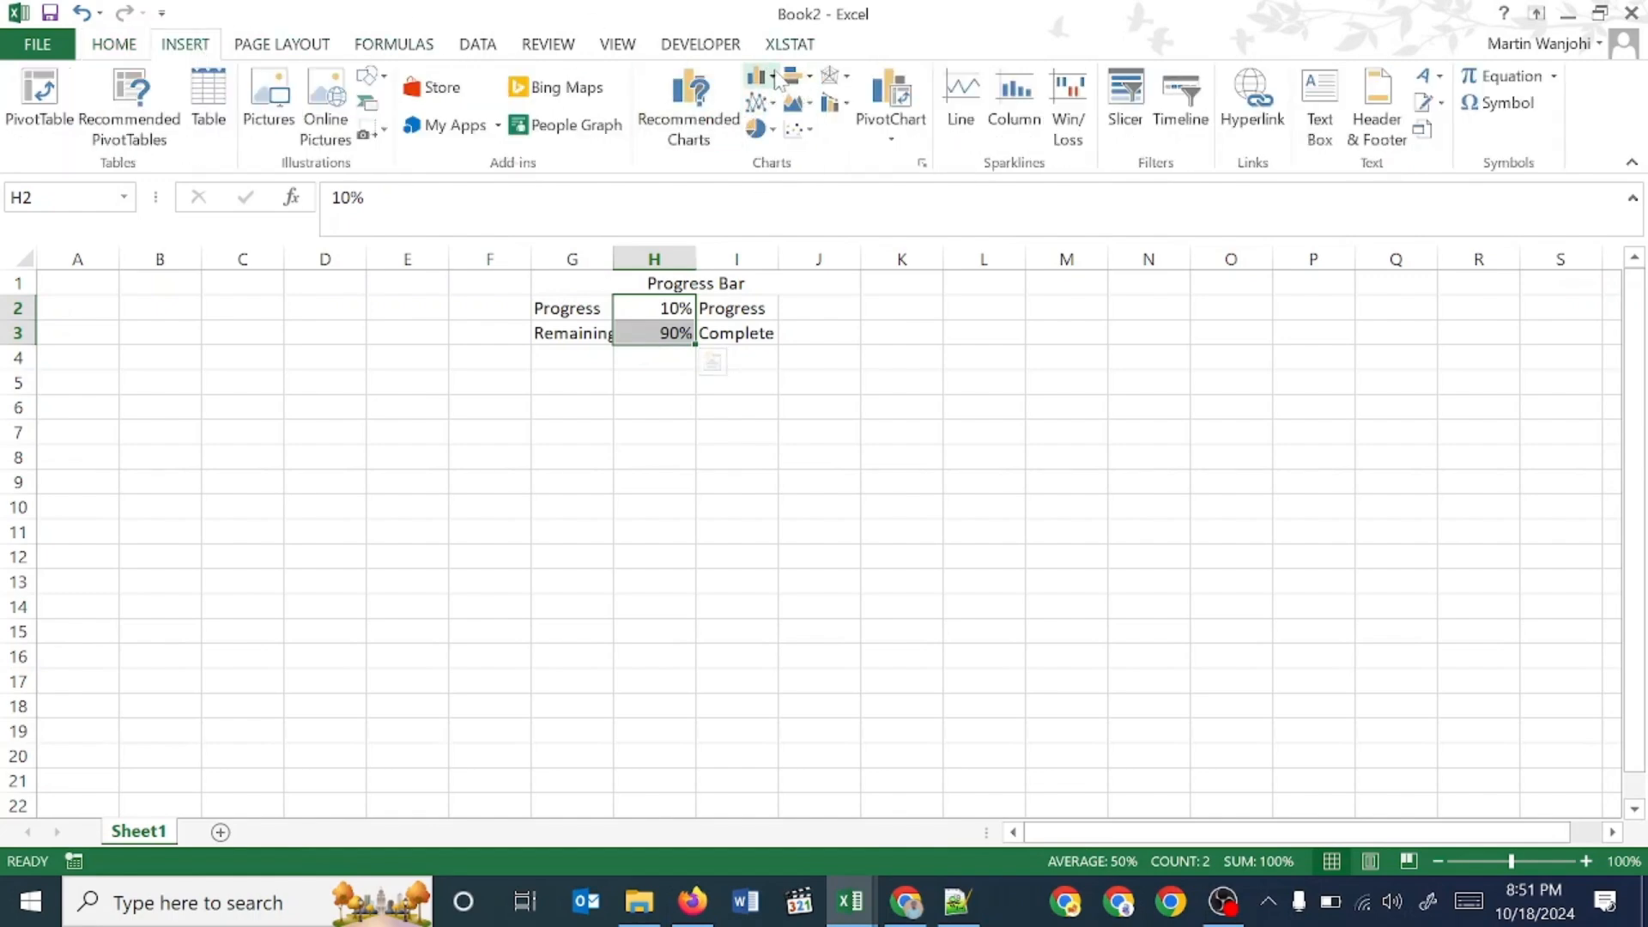
left_click(922, 163)
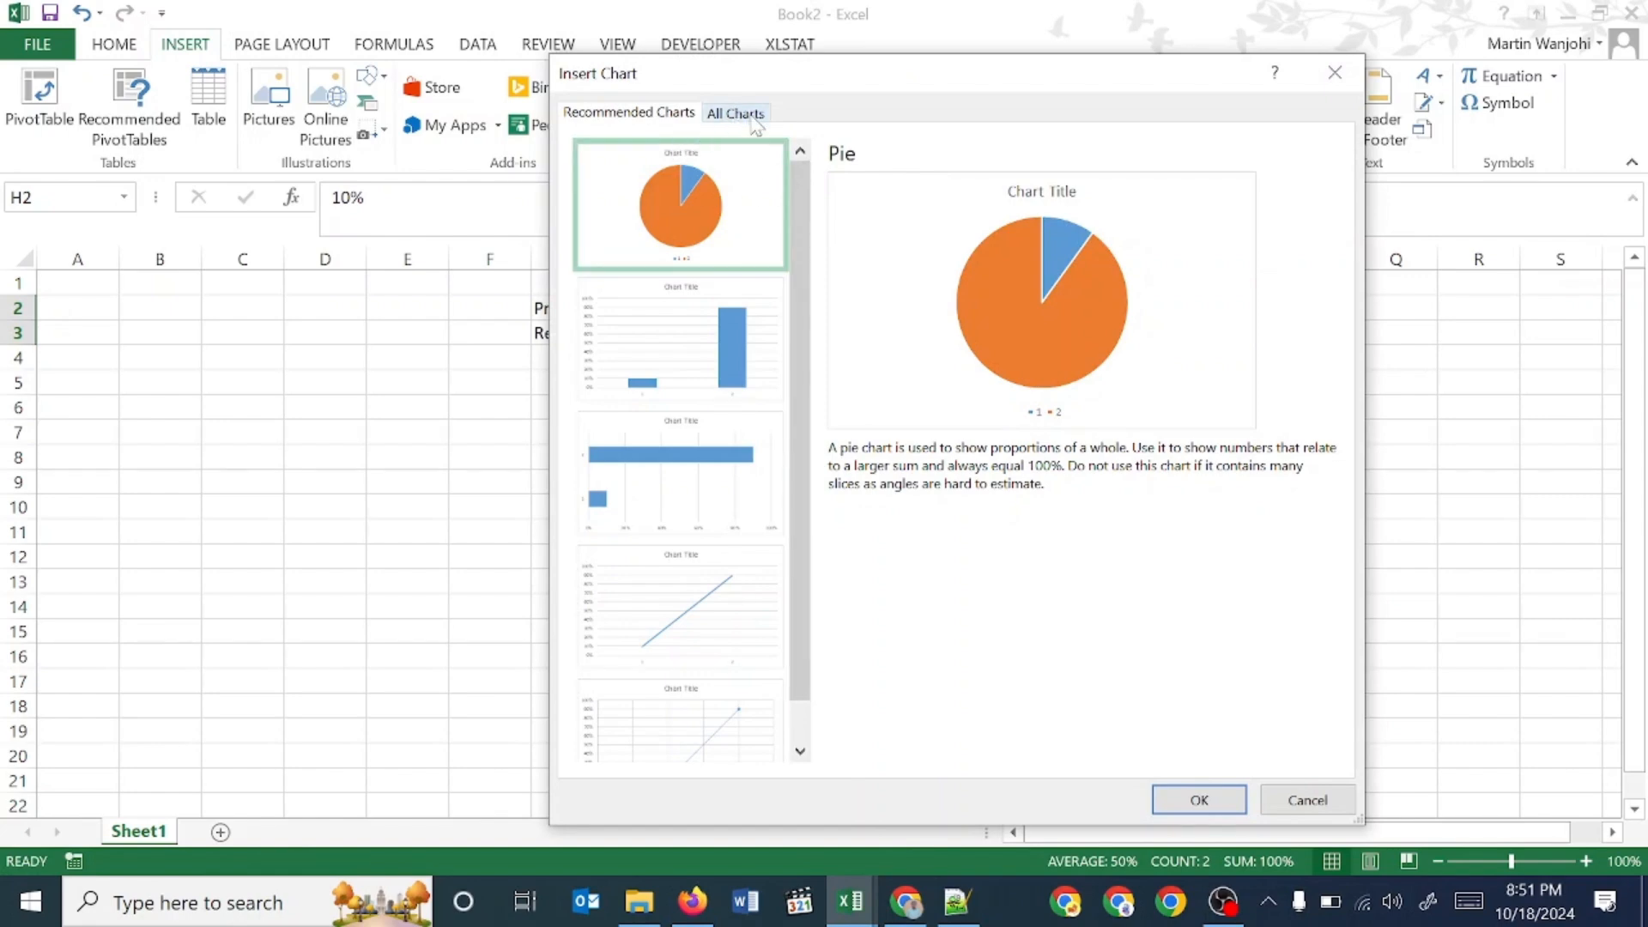
left_click(745, 115)
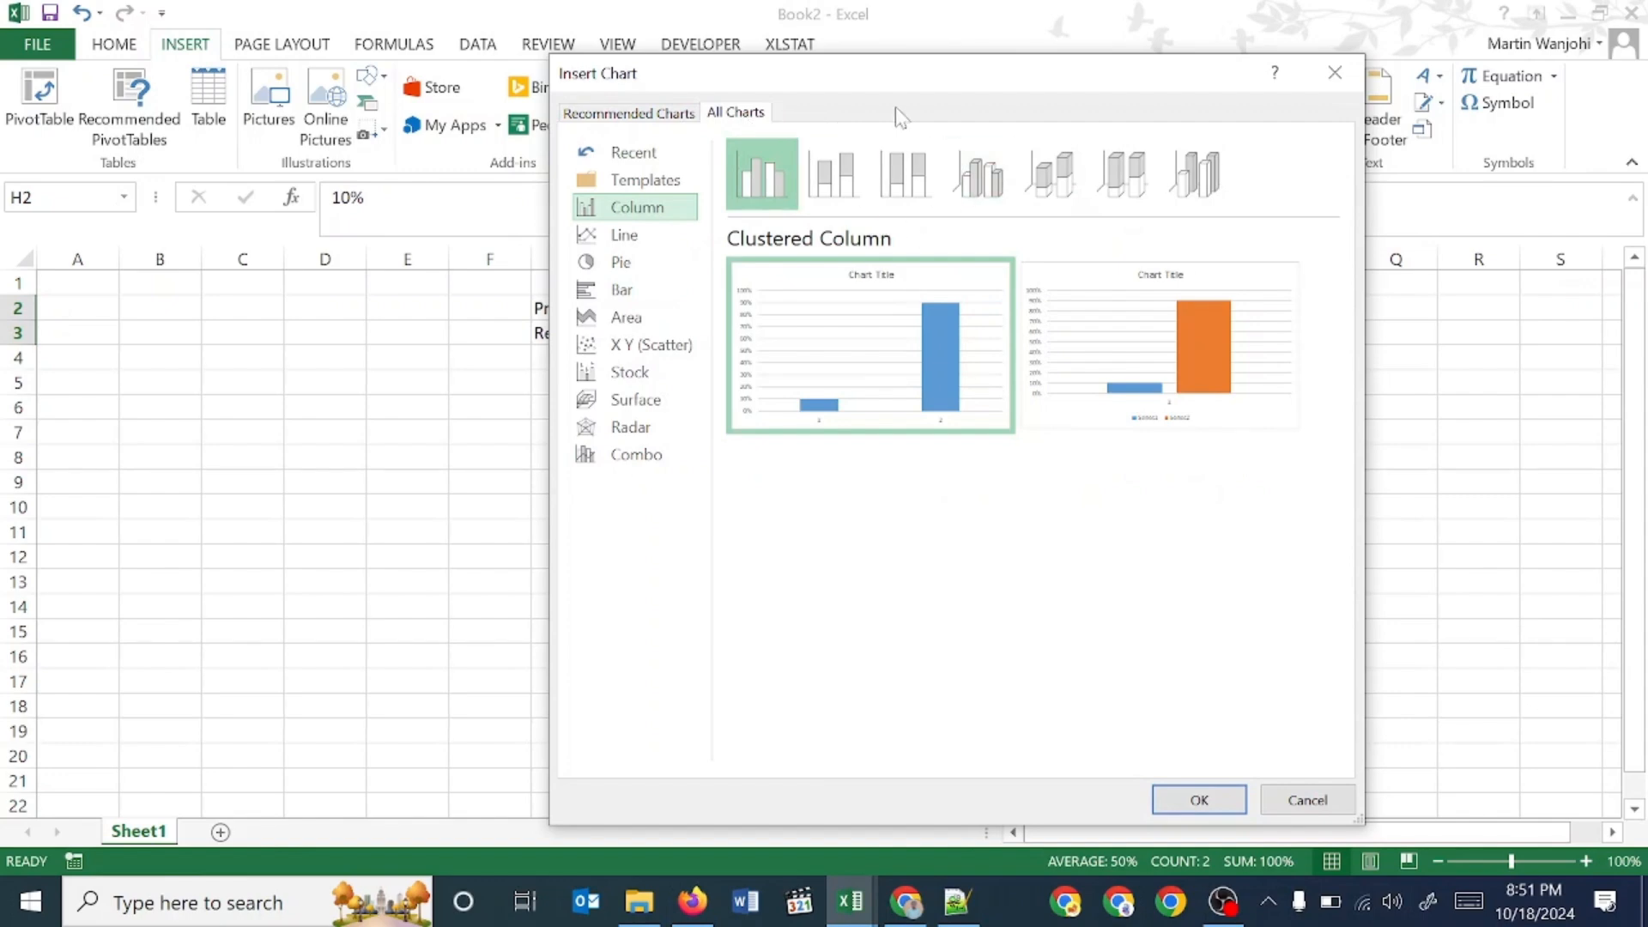
left_click_drag(876, 77, 1041, 81)
left_click(793, 302)
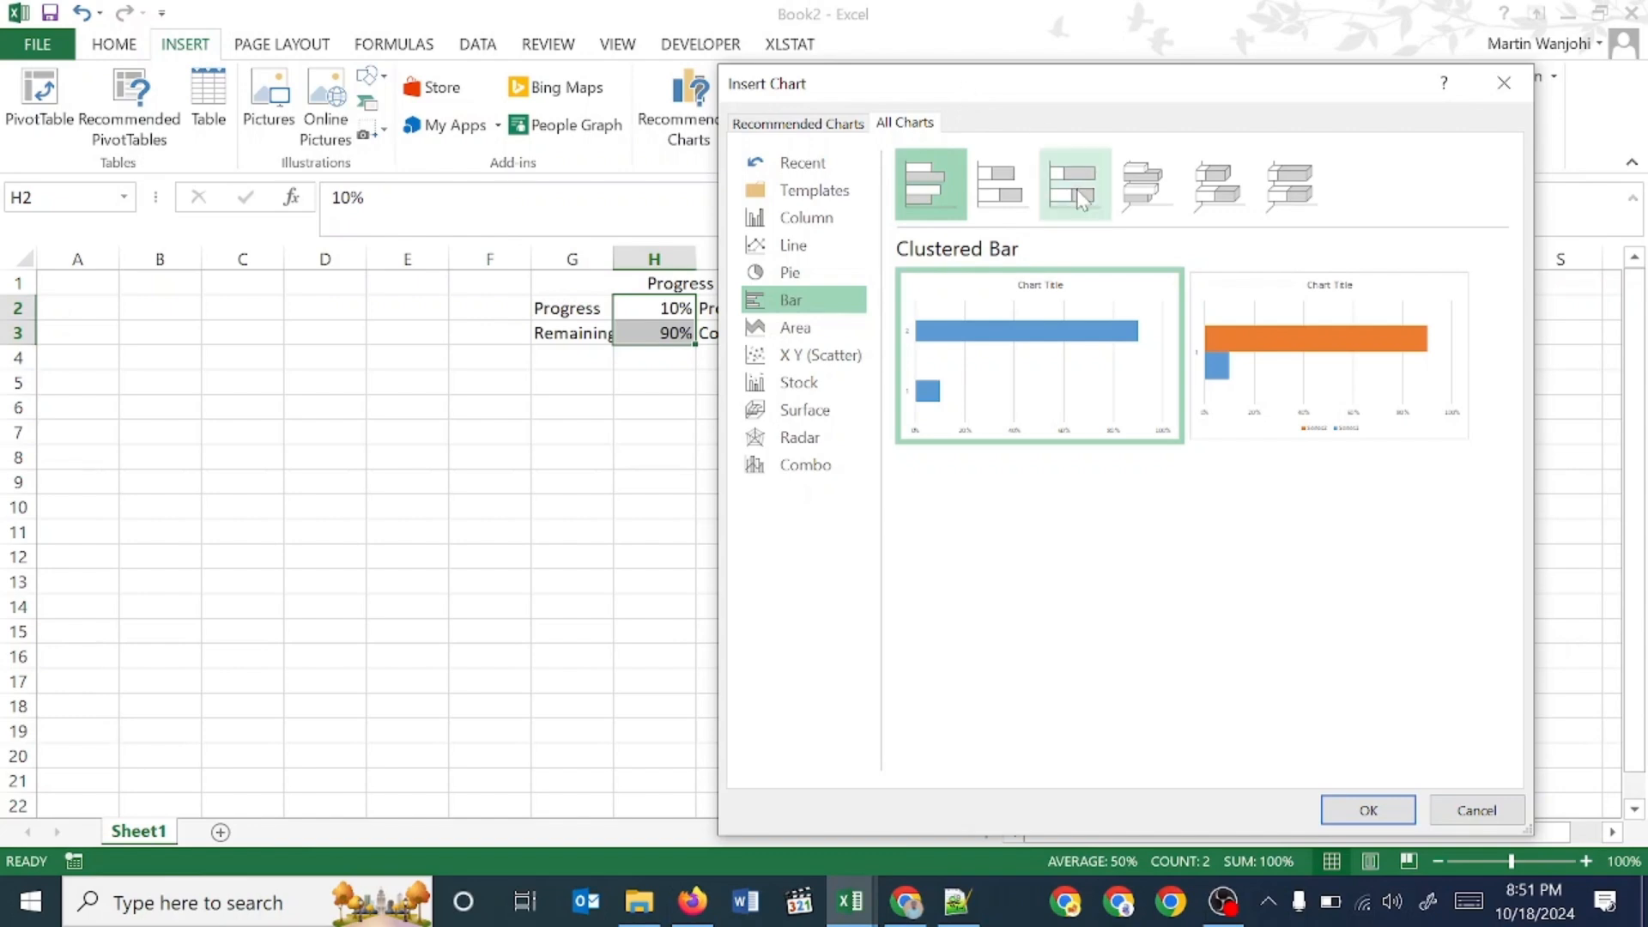
- Insert a Stacked Bar chart, using the variant that stacks both percentages as separate series in a single bar
left_click_drag(1015, 96, 760, 153)
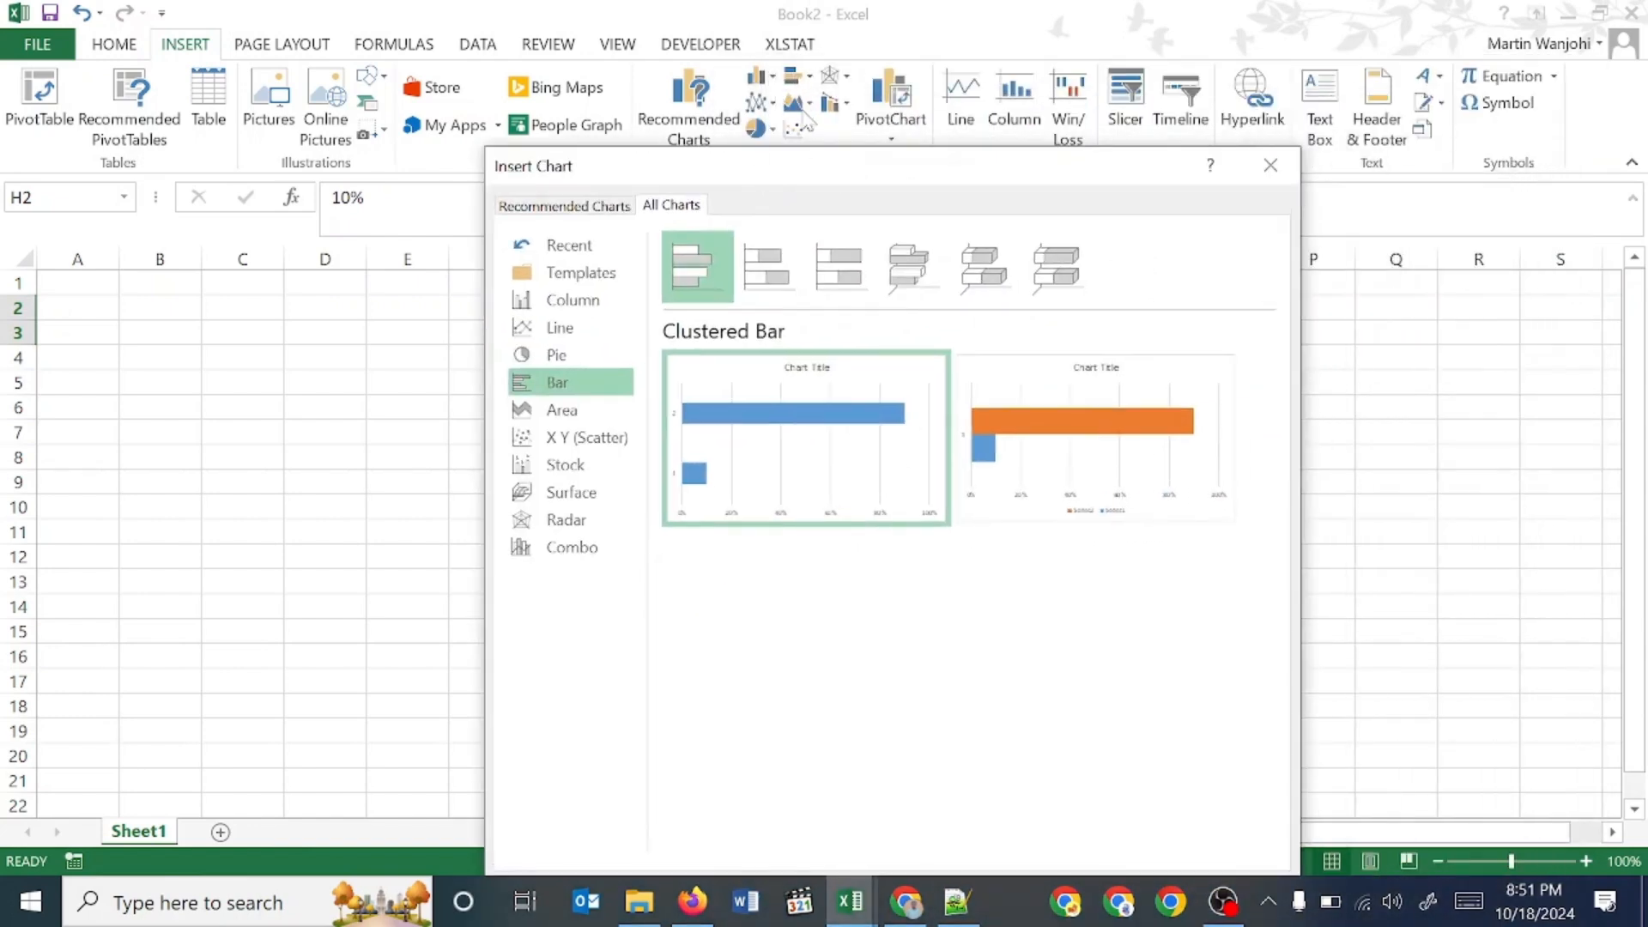
left_click_drag(845, 183, 992, 77)
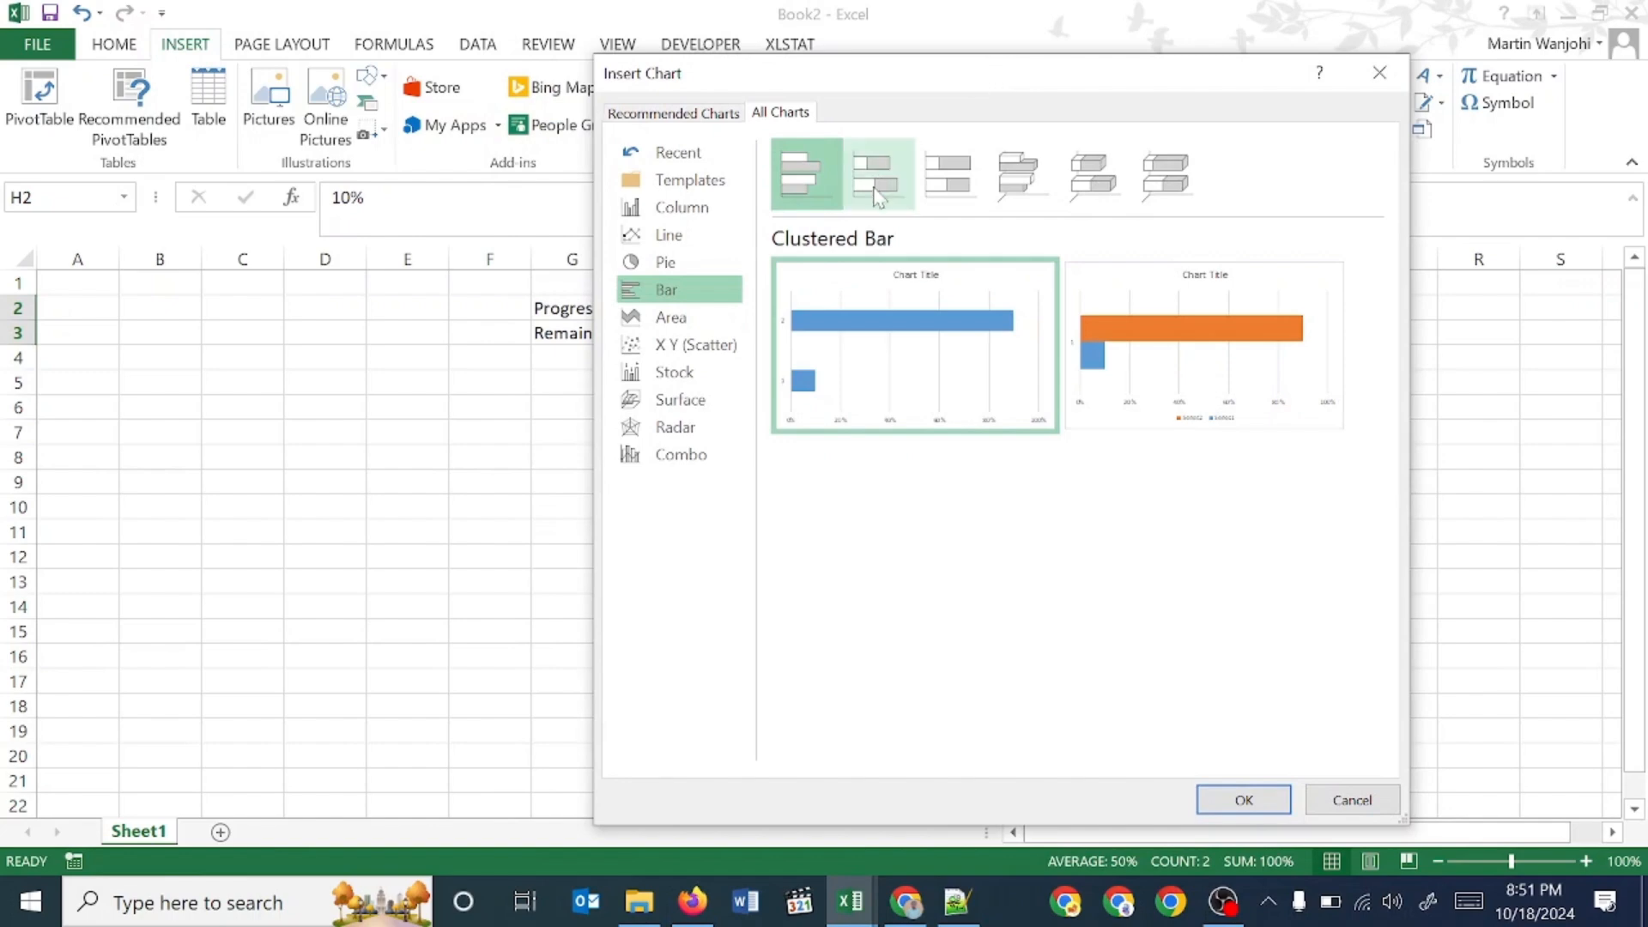
mouse_move(1118, 363)
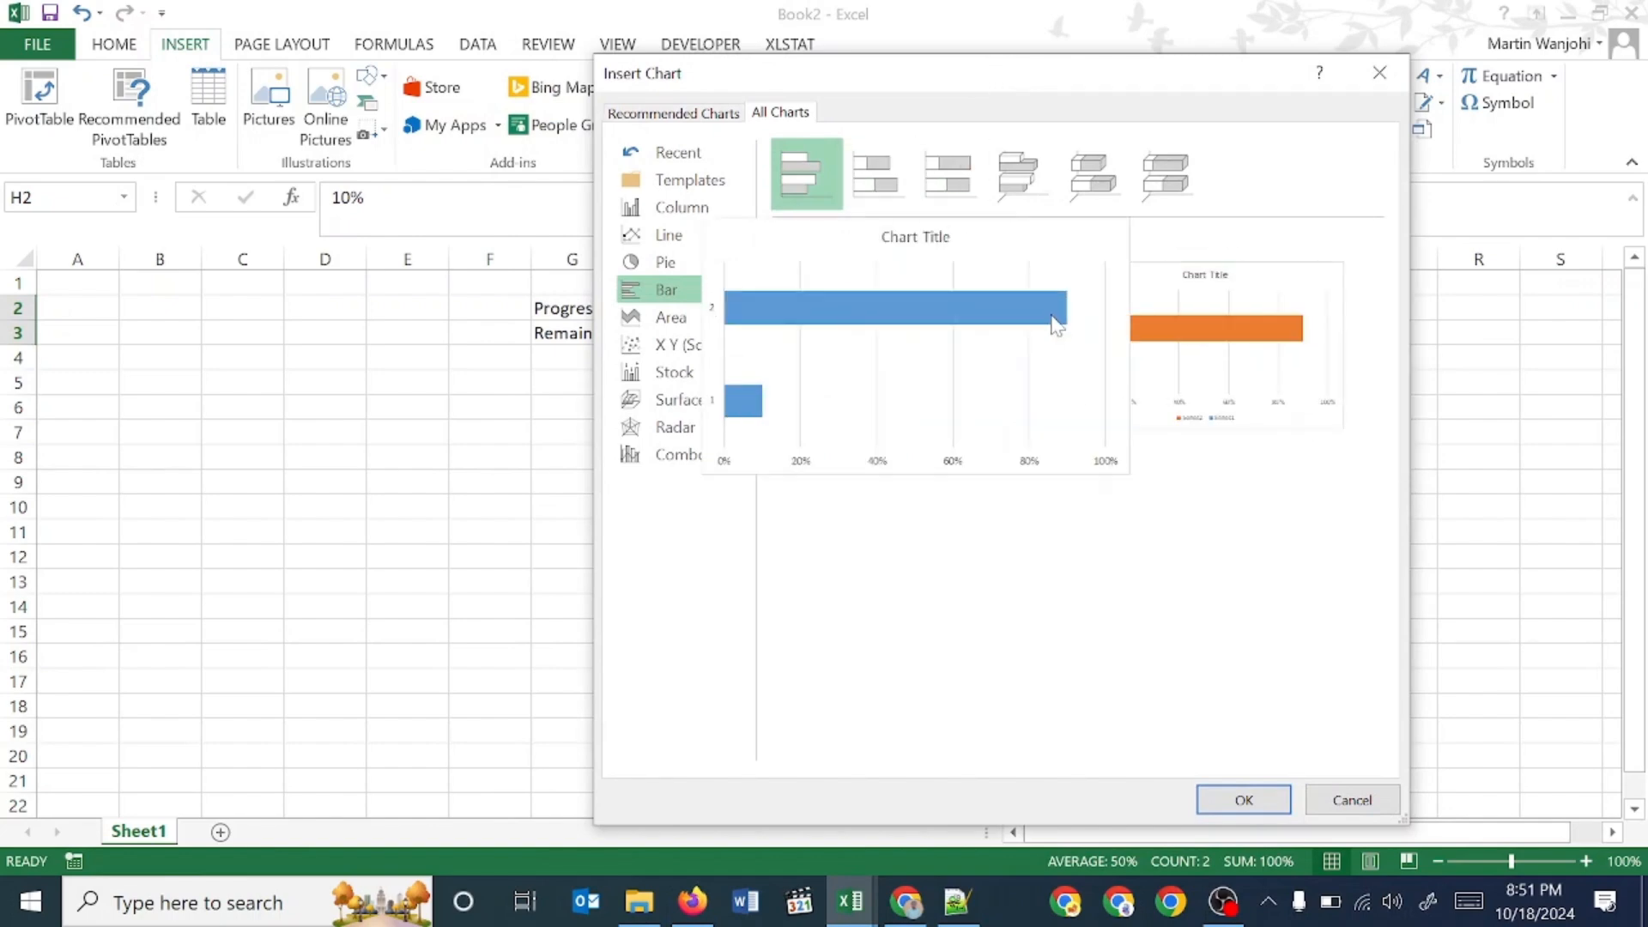
mouse_move(989, 353)
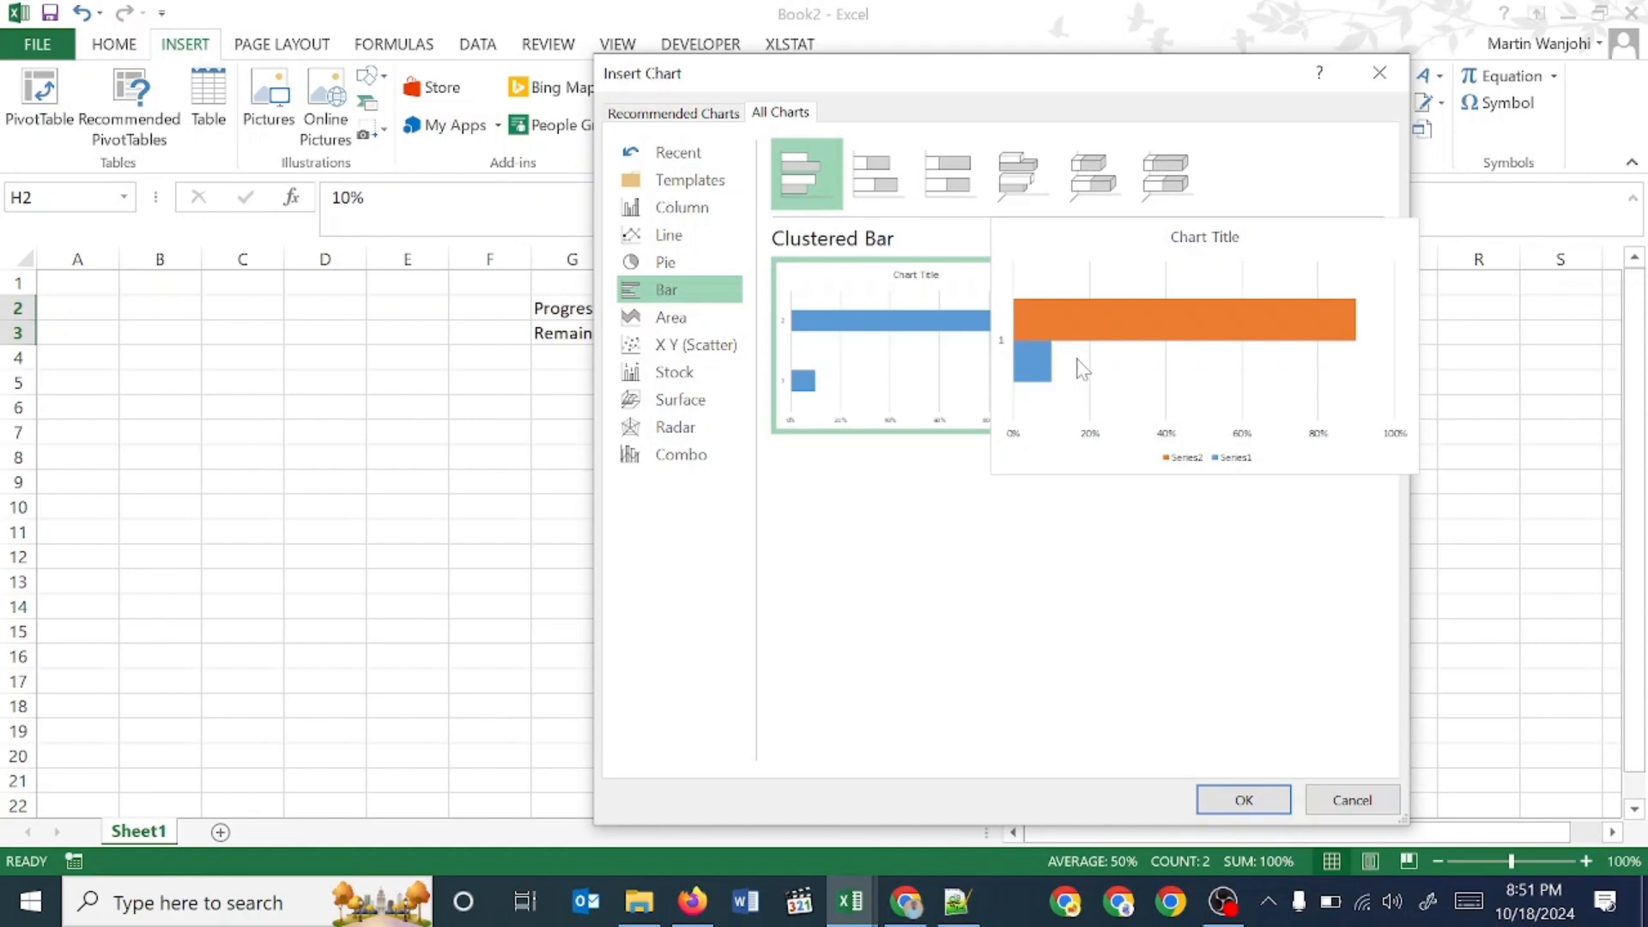
left_click(877, 183)
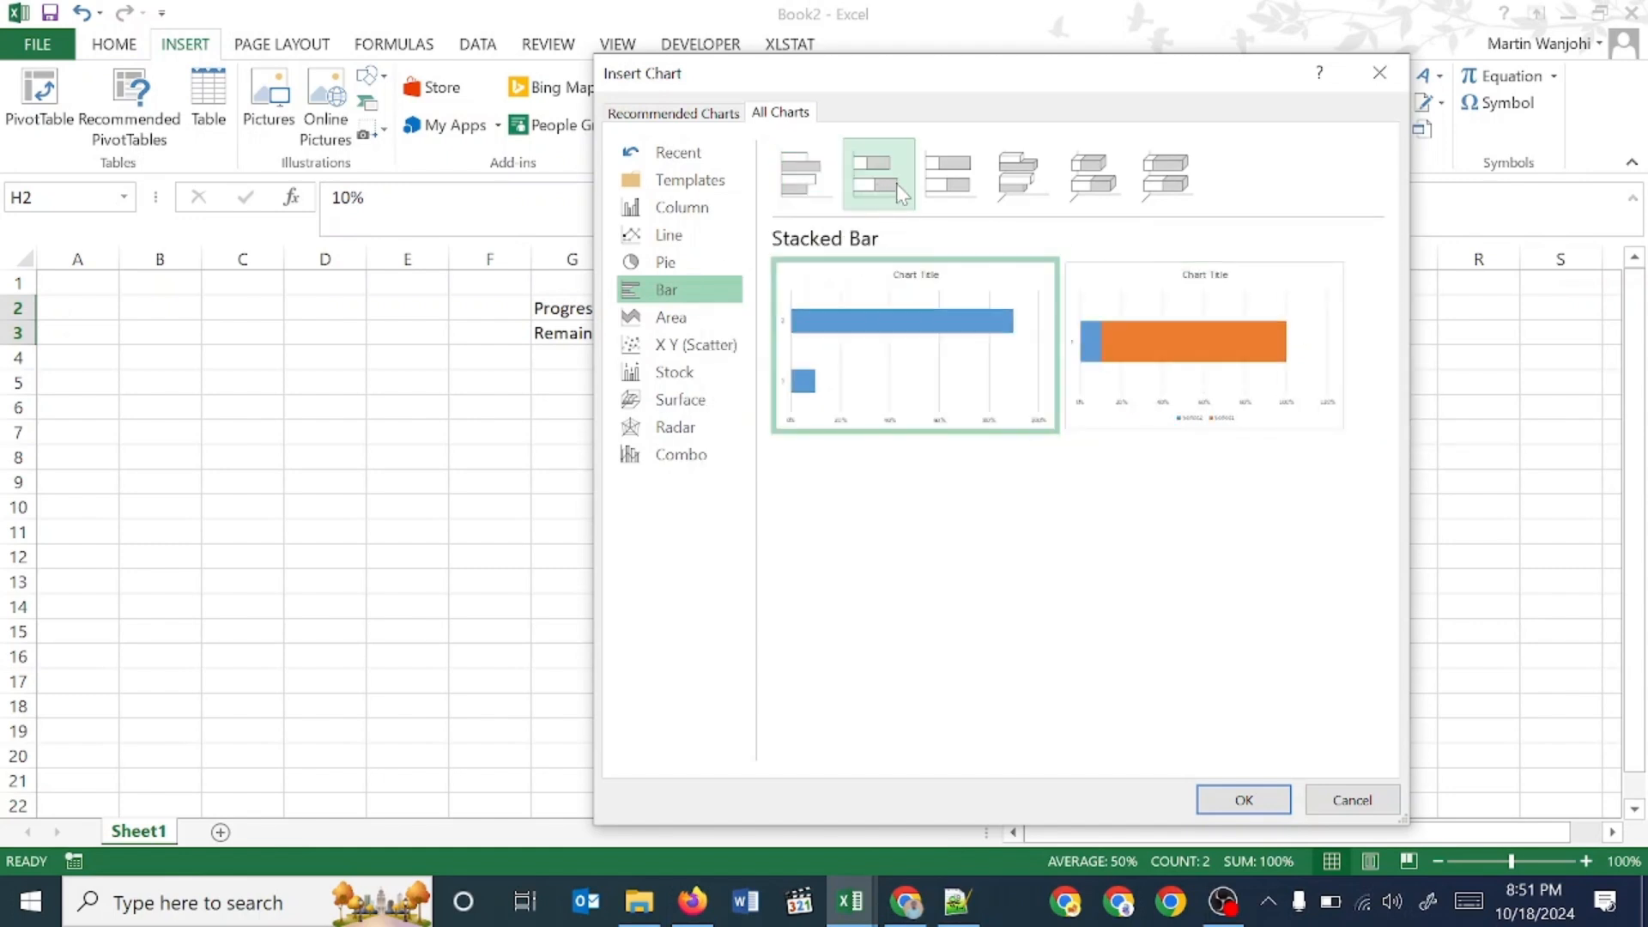
mouse_move(1173, 348)
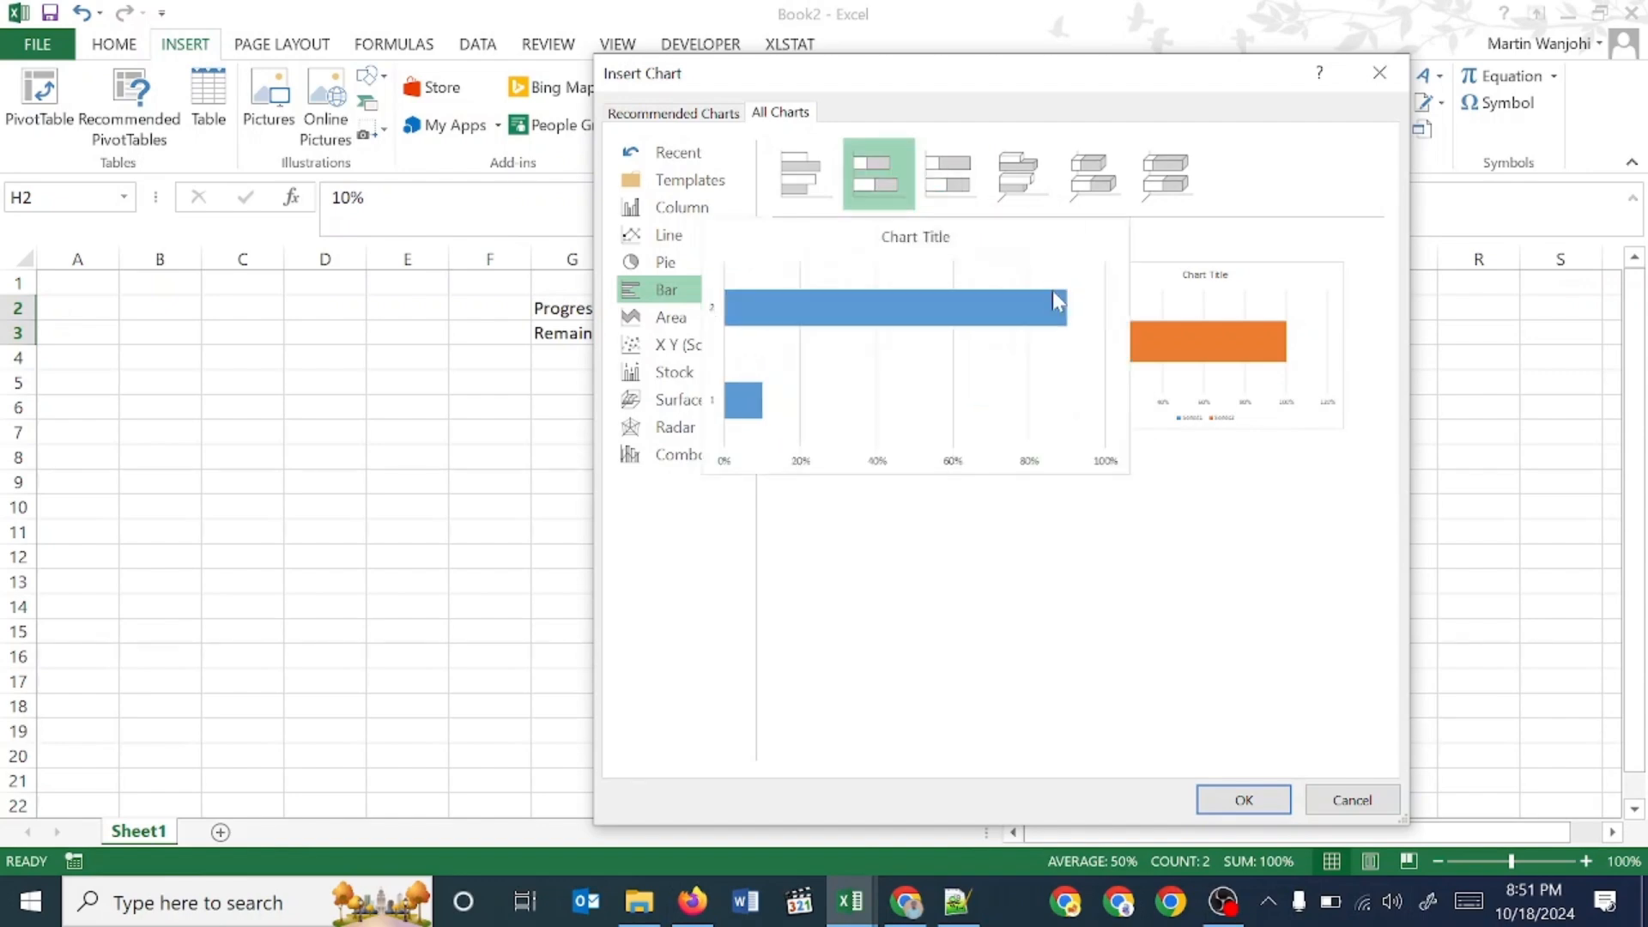
left_click(1088, 328)
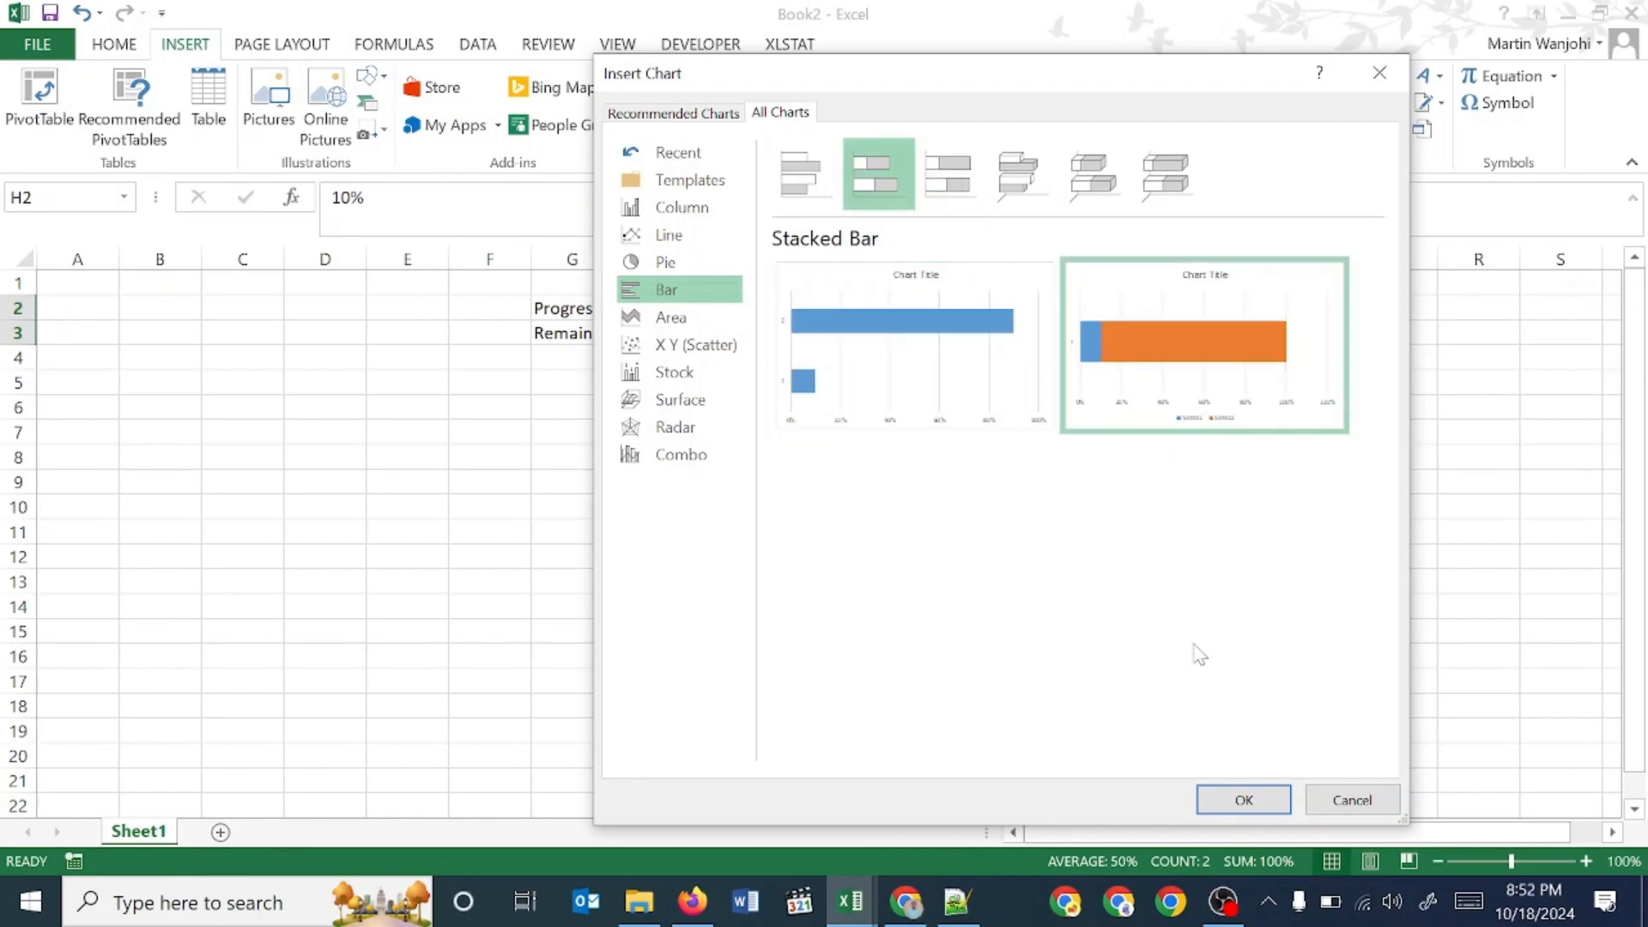
left_click(1237, 798)
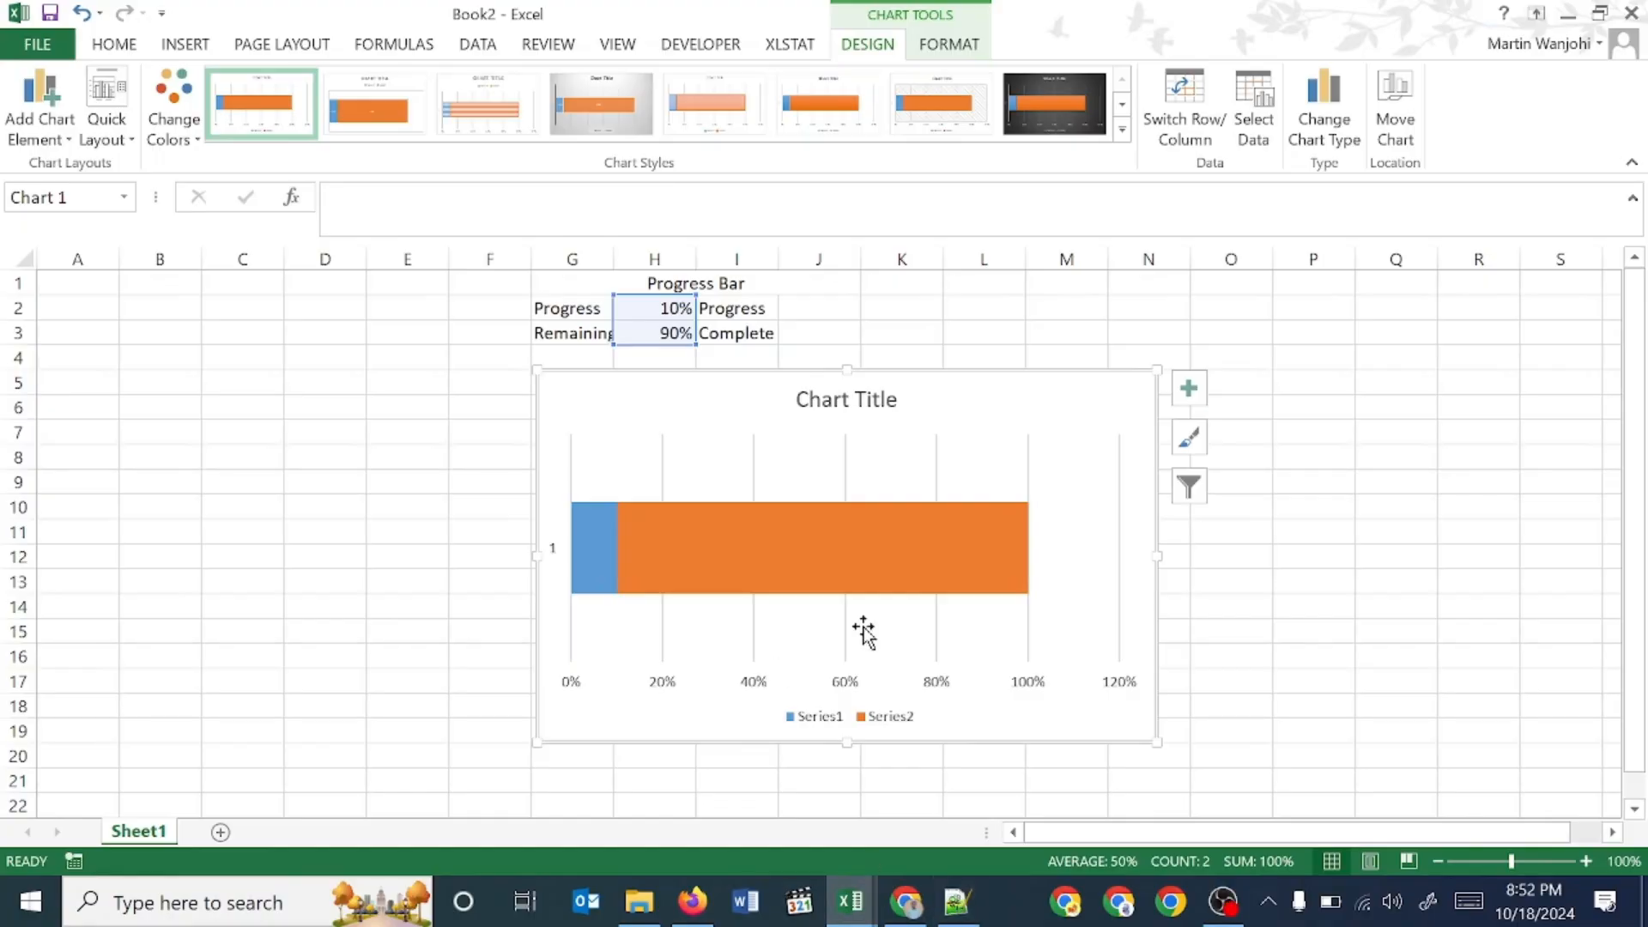
- Open the formatting options of the chart's Remaining series (H3) and expand its fill settings
left_click(711, 525)
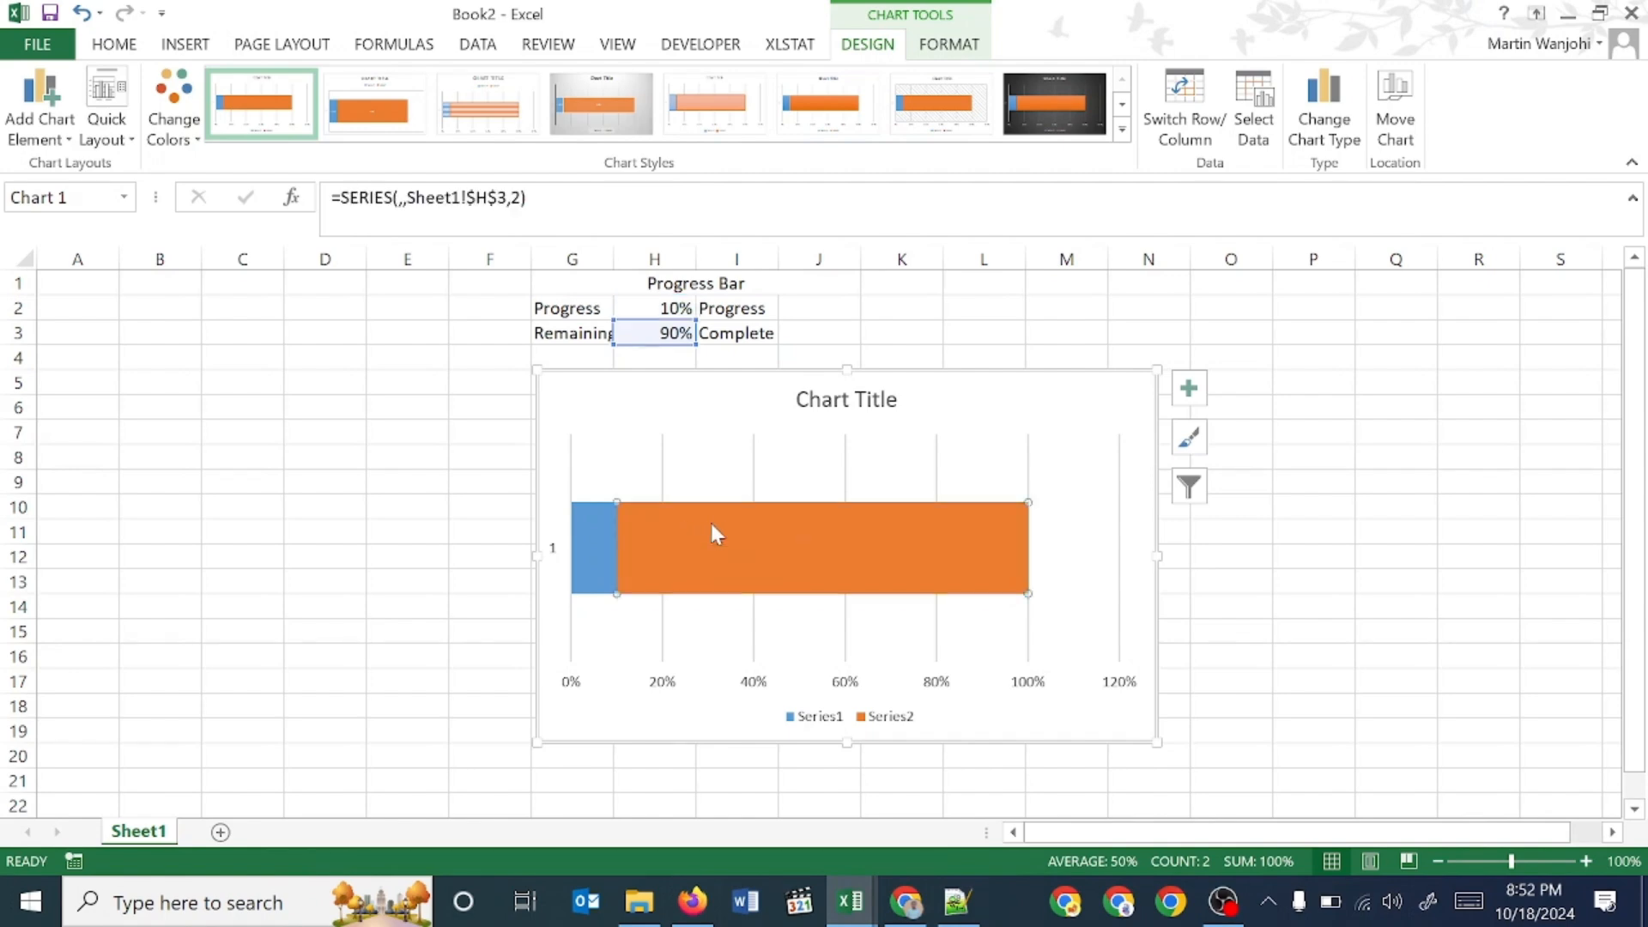
right_click(749, 534)
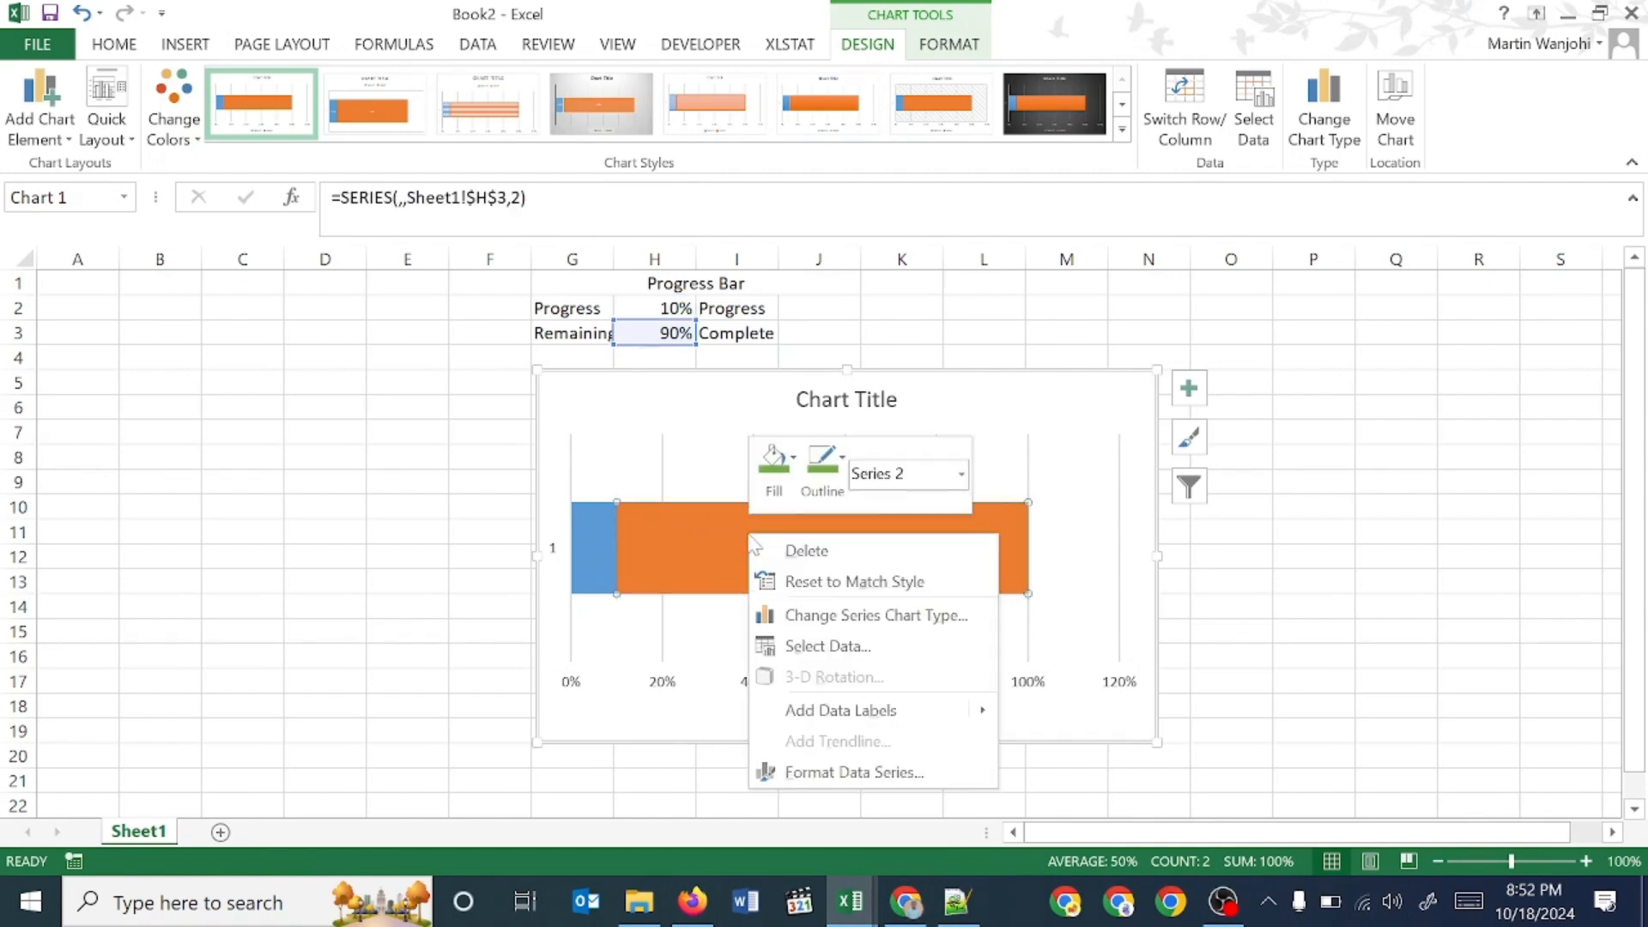
left_click(855, 772)
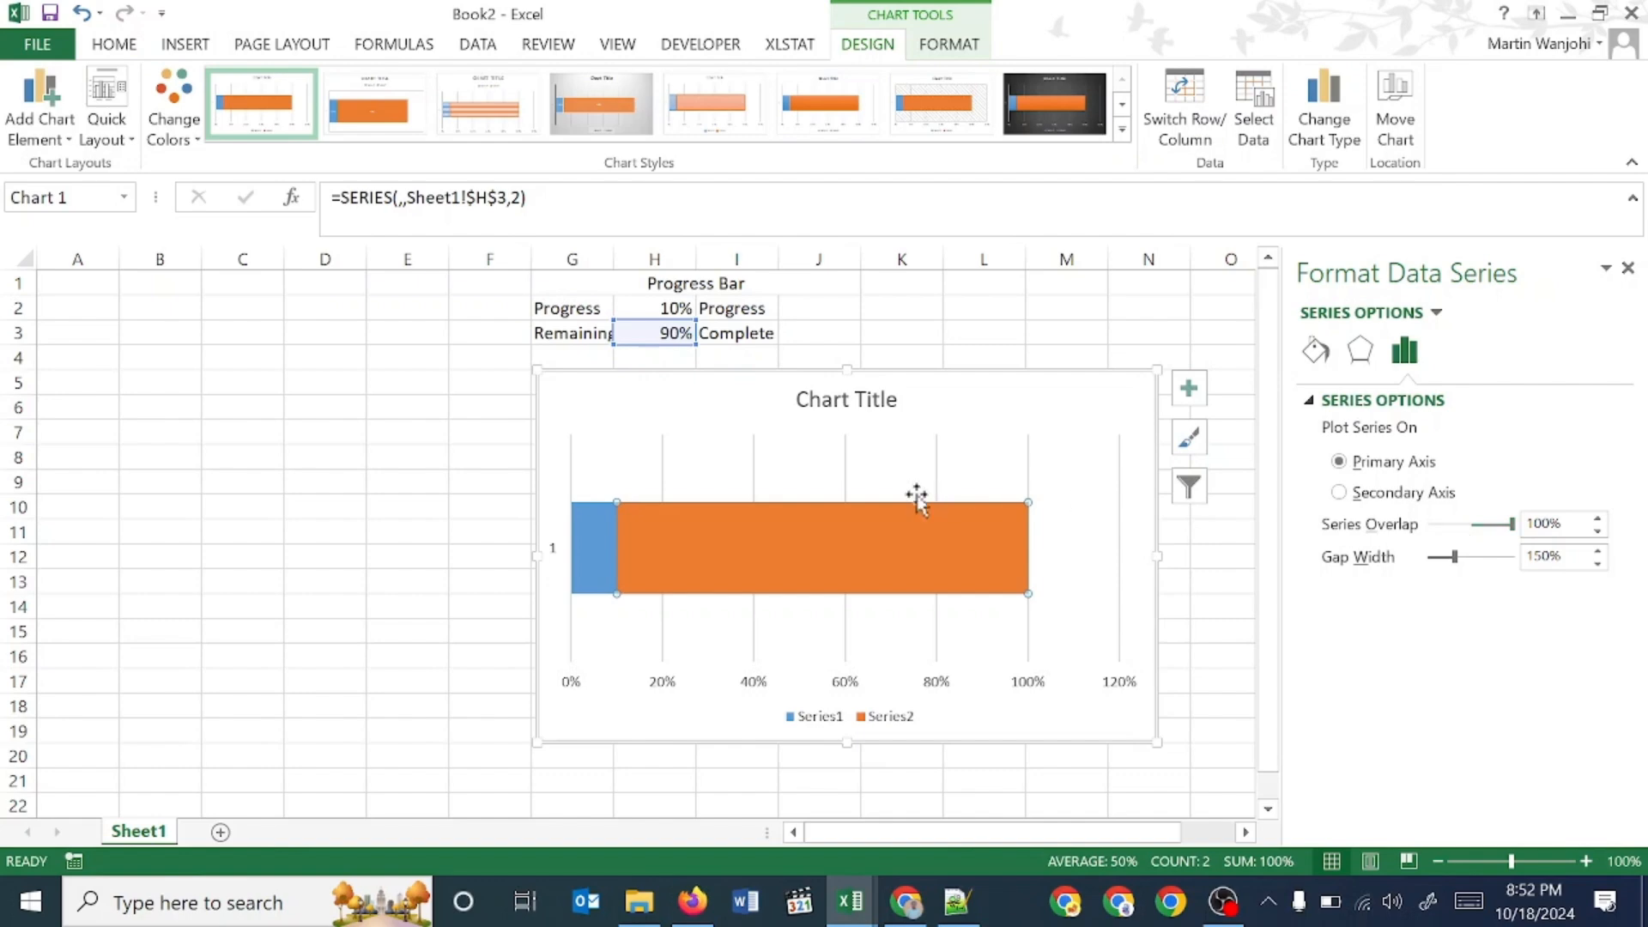
right_click(904, 533)
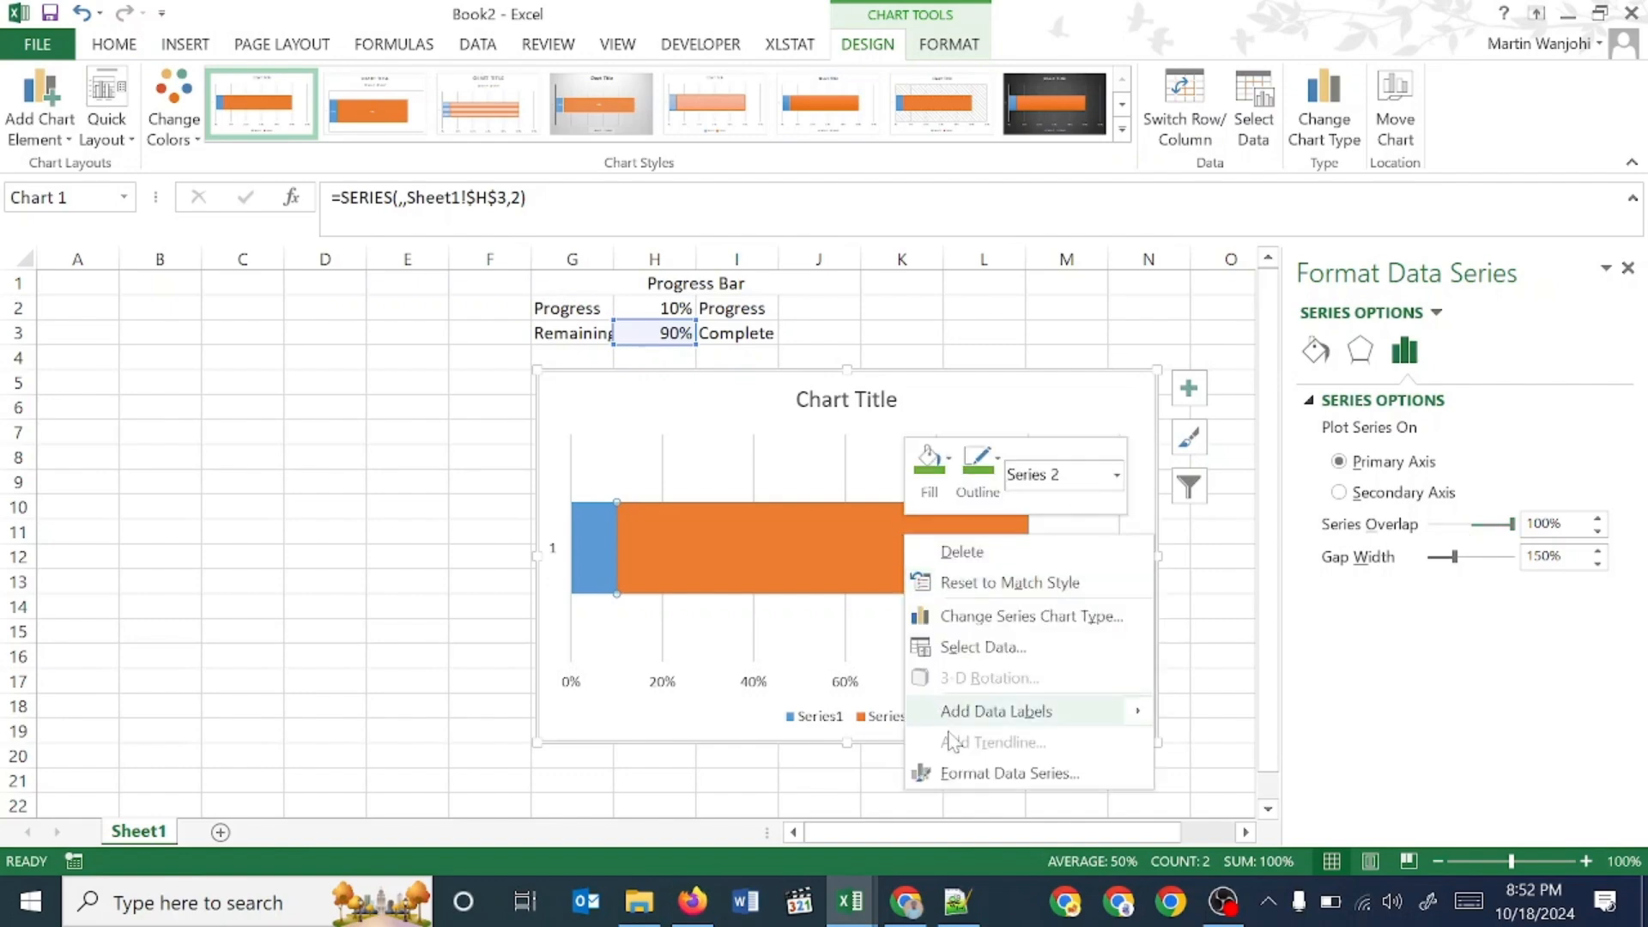
left_click(1453, 687)
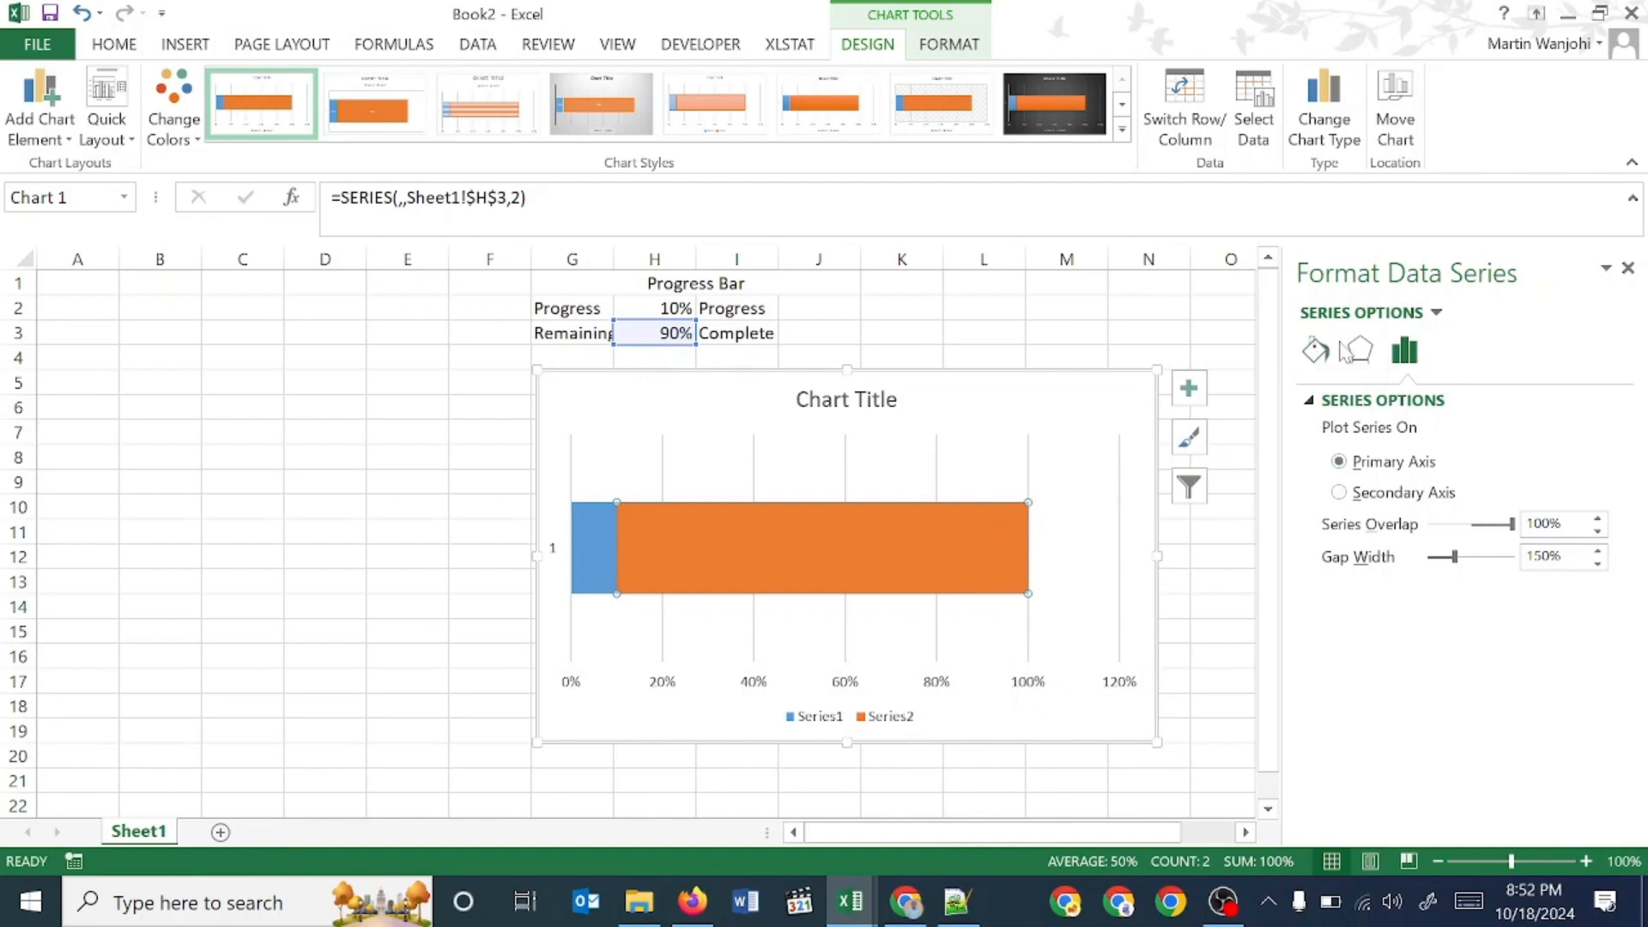
left_click(1316, 356)
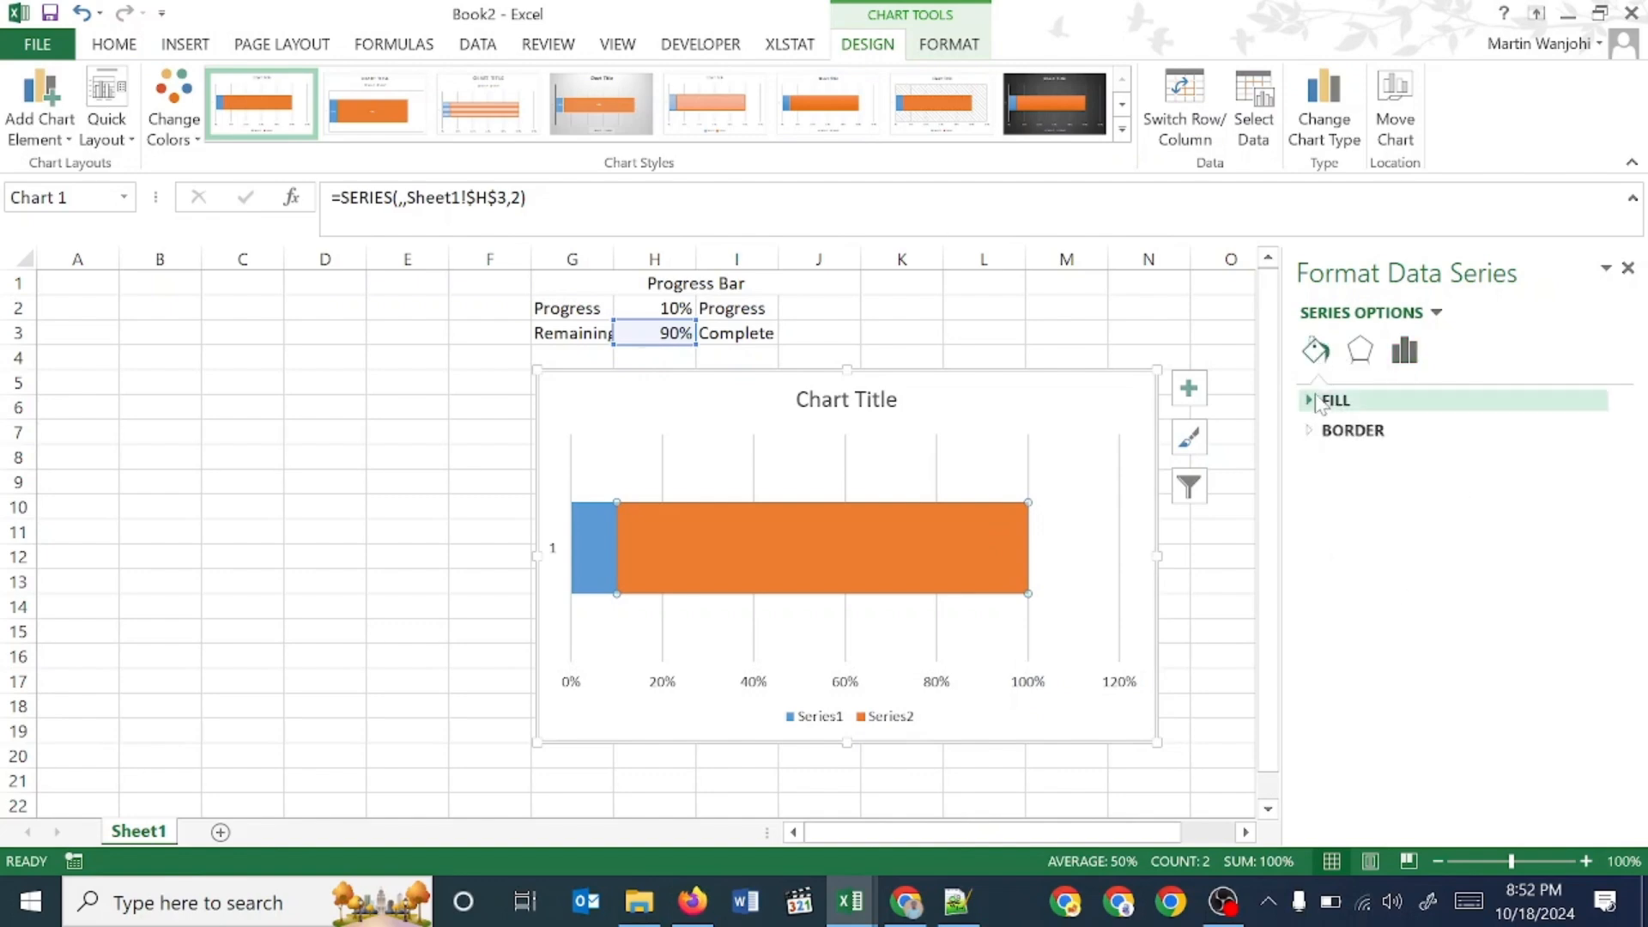
left_click(1316, 400)
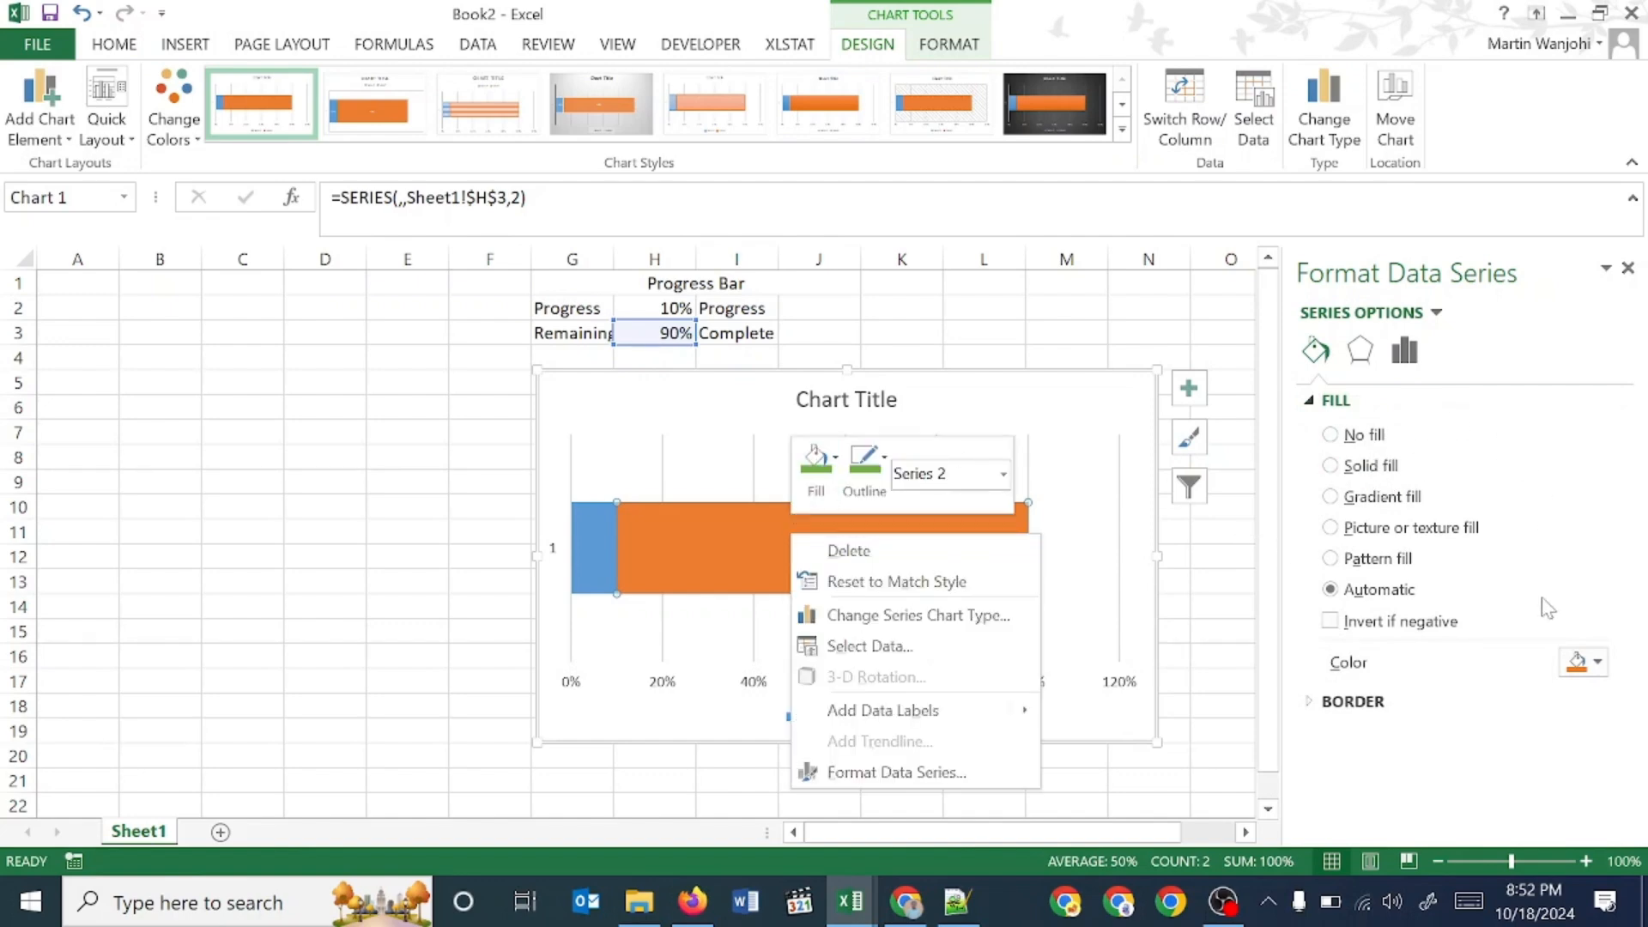
- Give the Remaining series a solid fill in the second-lightest shade of the green theme color
left_click(1309, 678)
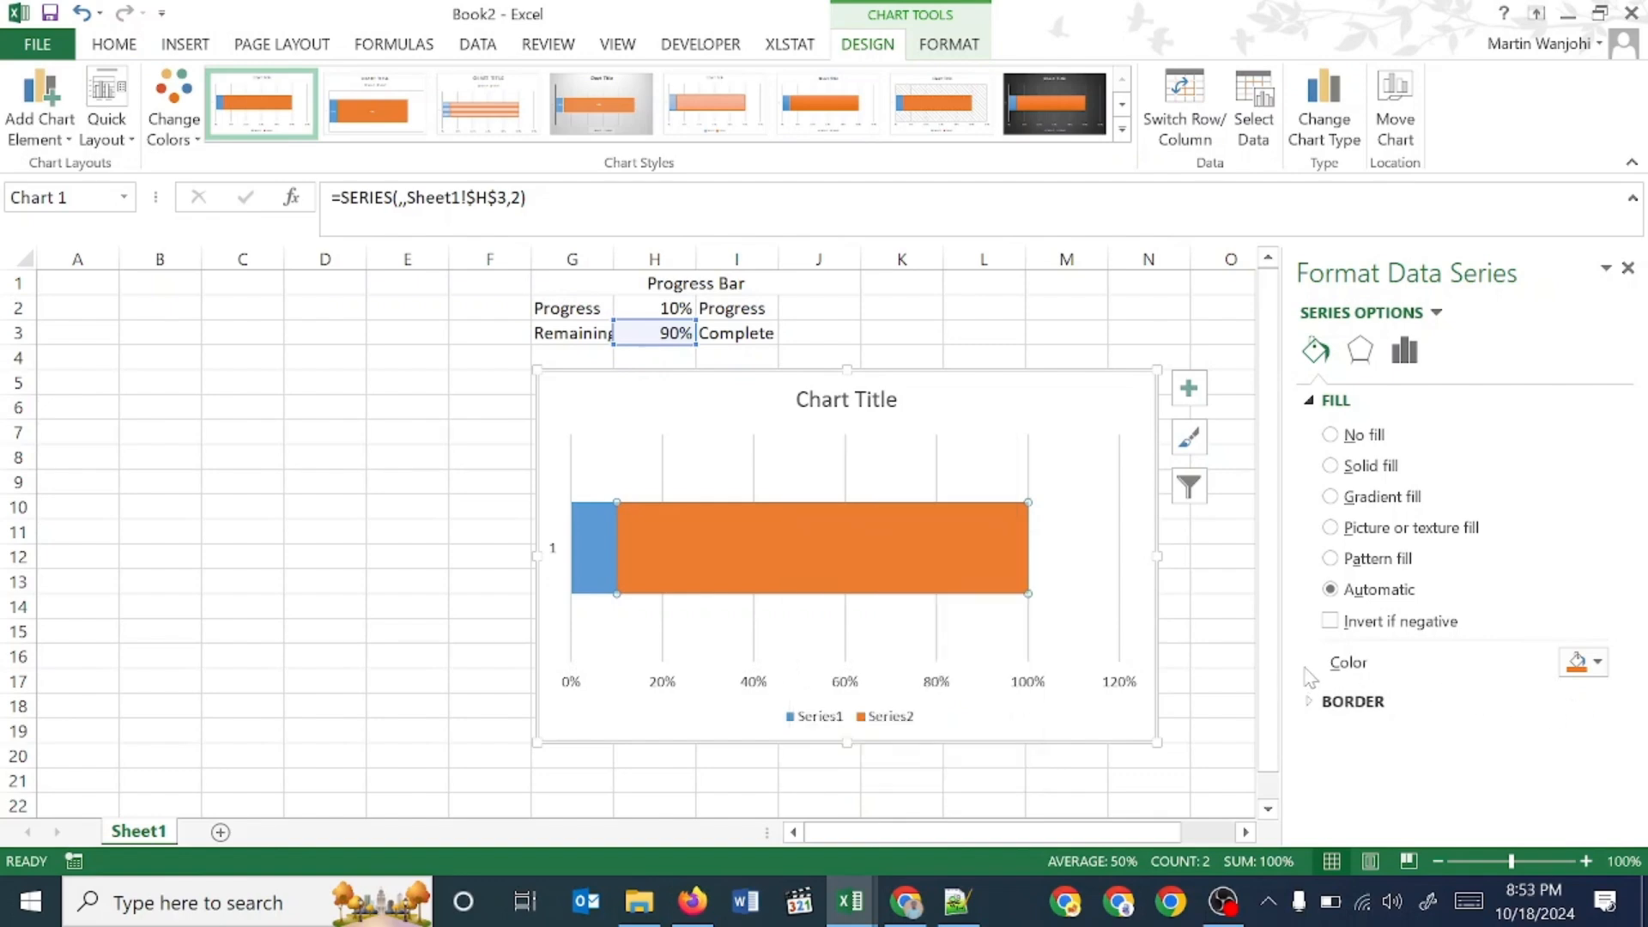
left_click(1599, 663)
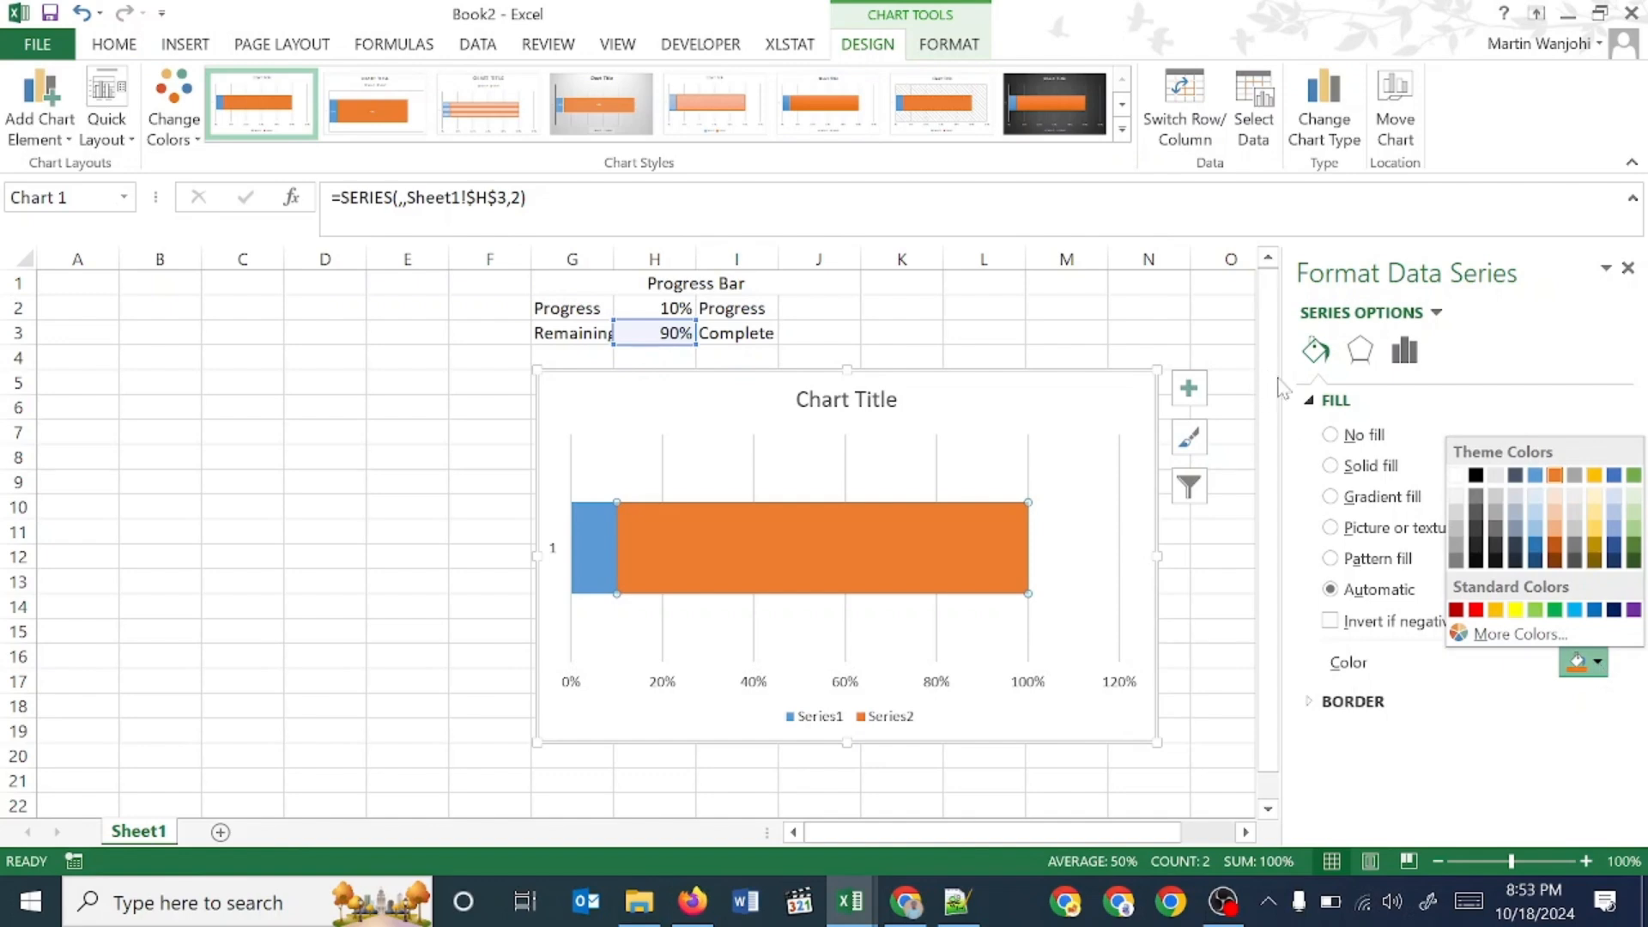
left_click(1635, 475)
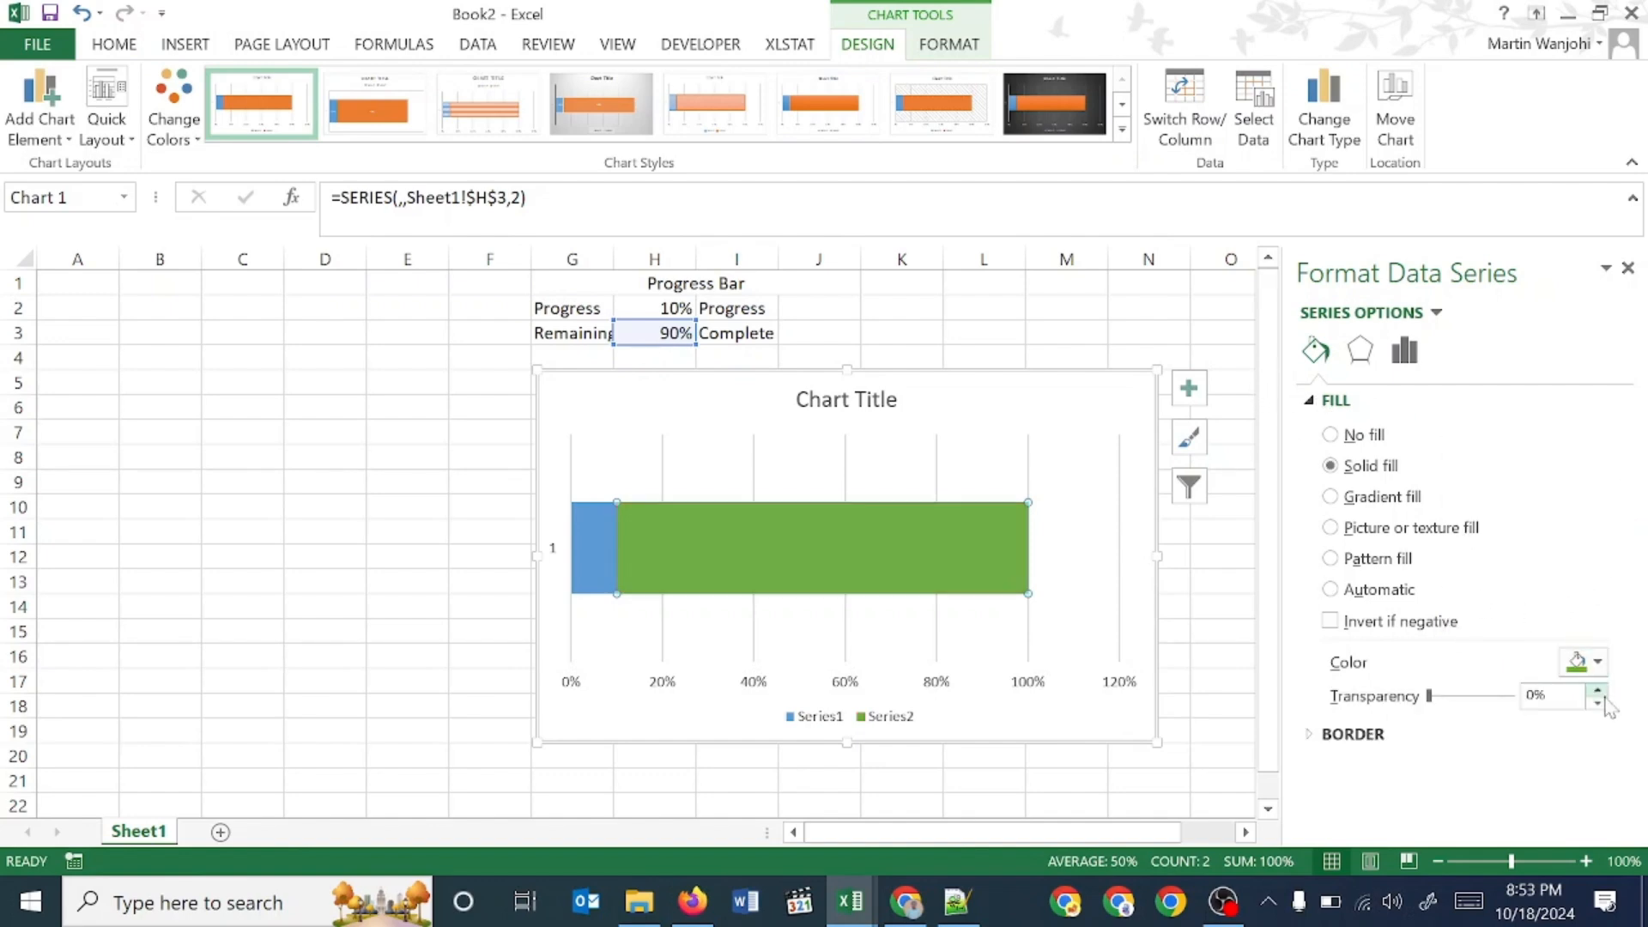
left_click(1586, 661)
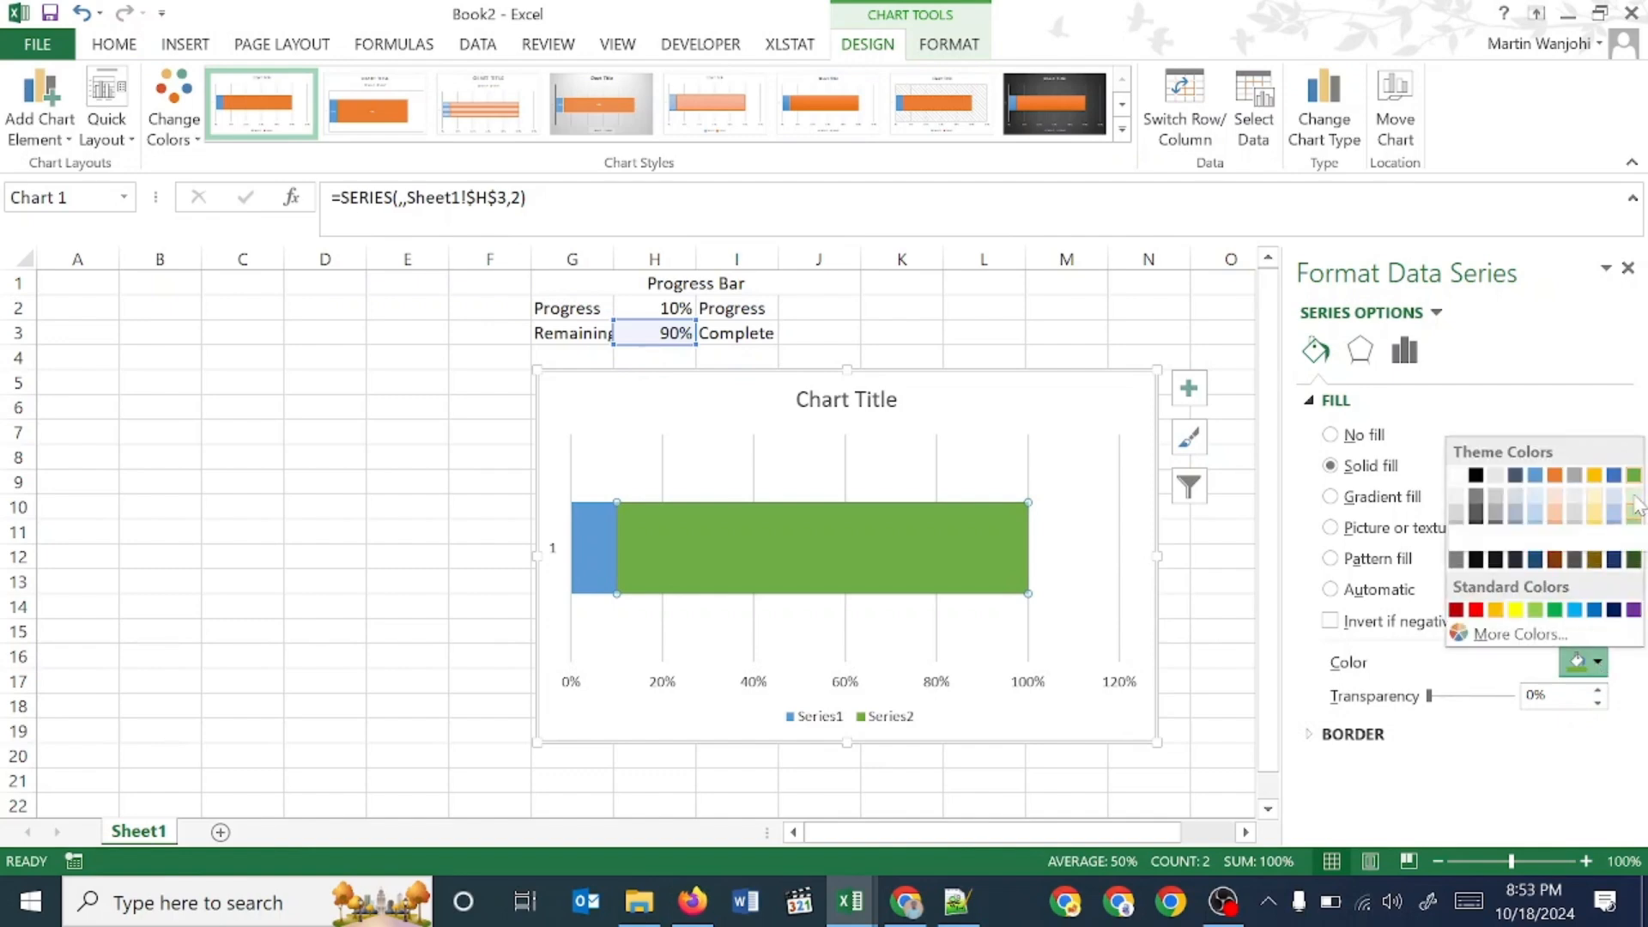
left_click(1636, 505)
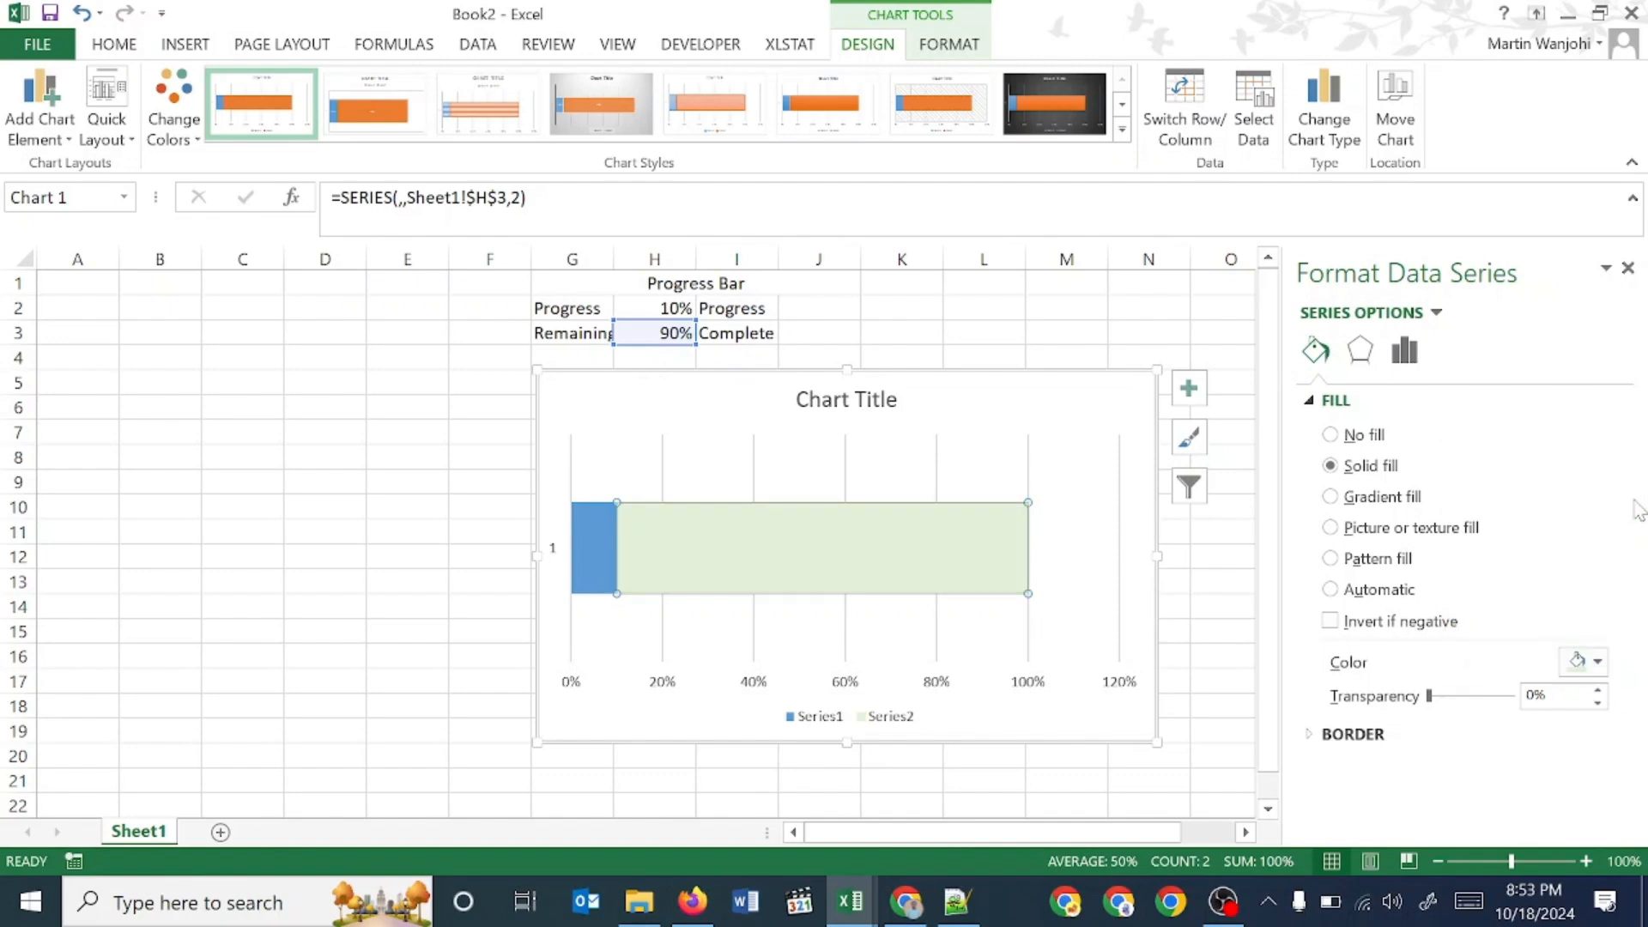
left_click(1598, 662)
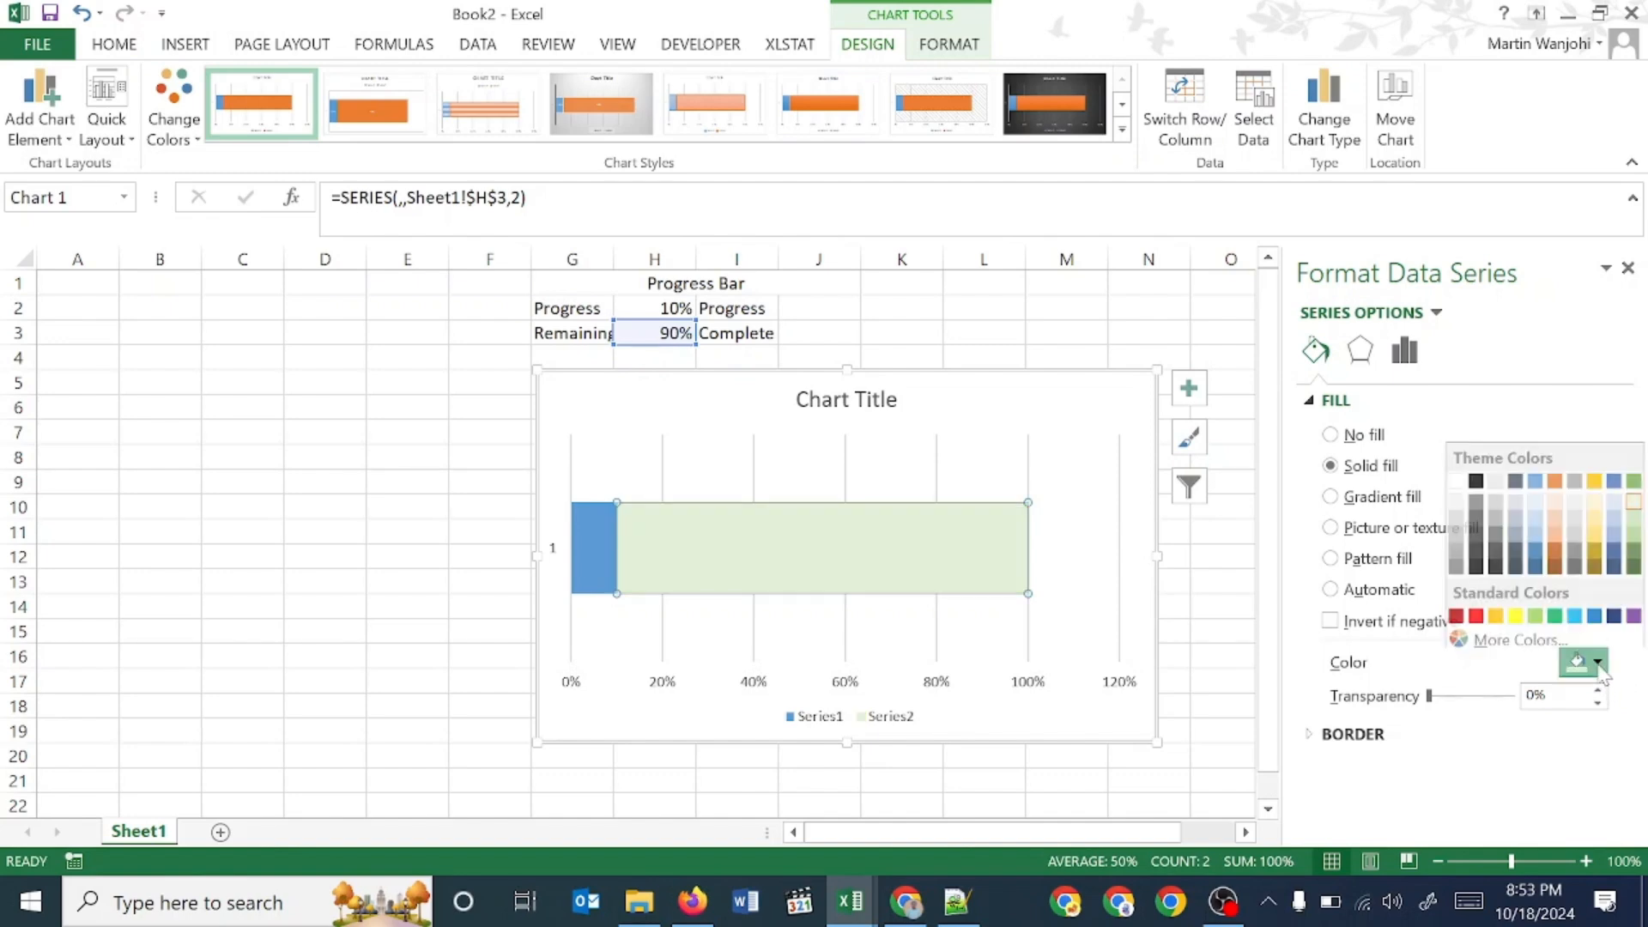
left_click(1598, 663)
left_click(1599, 663)
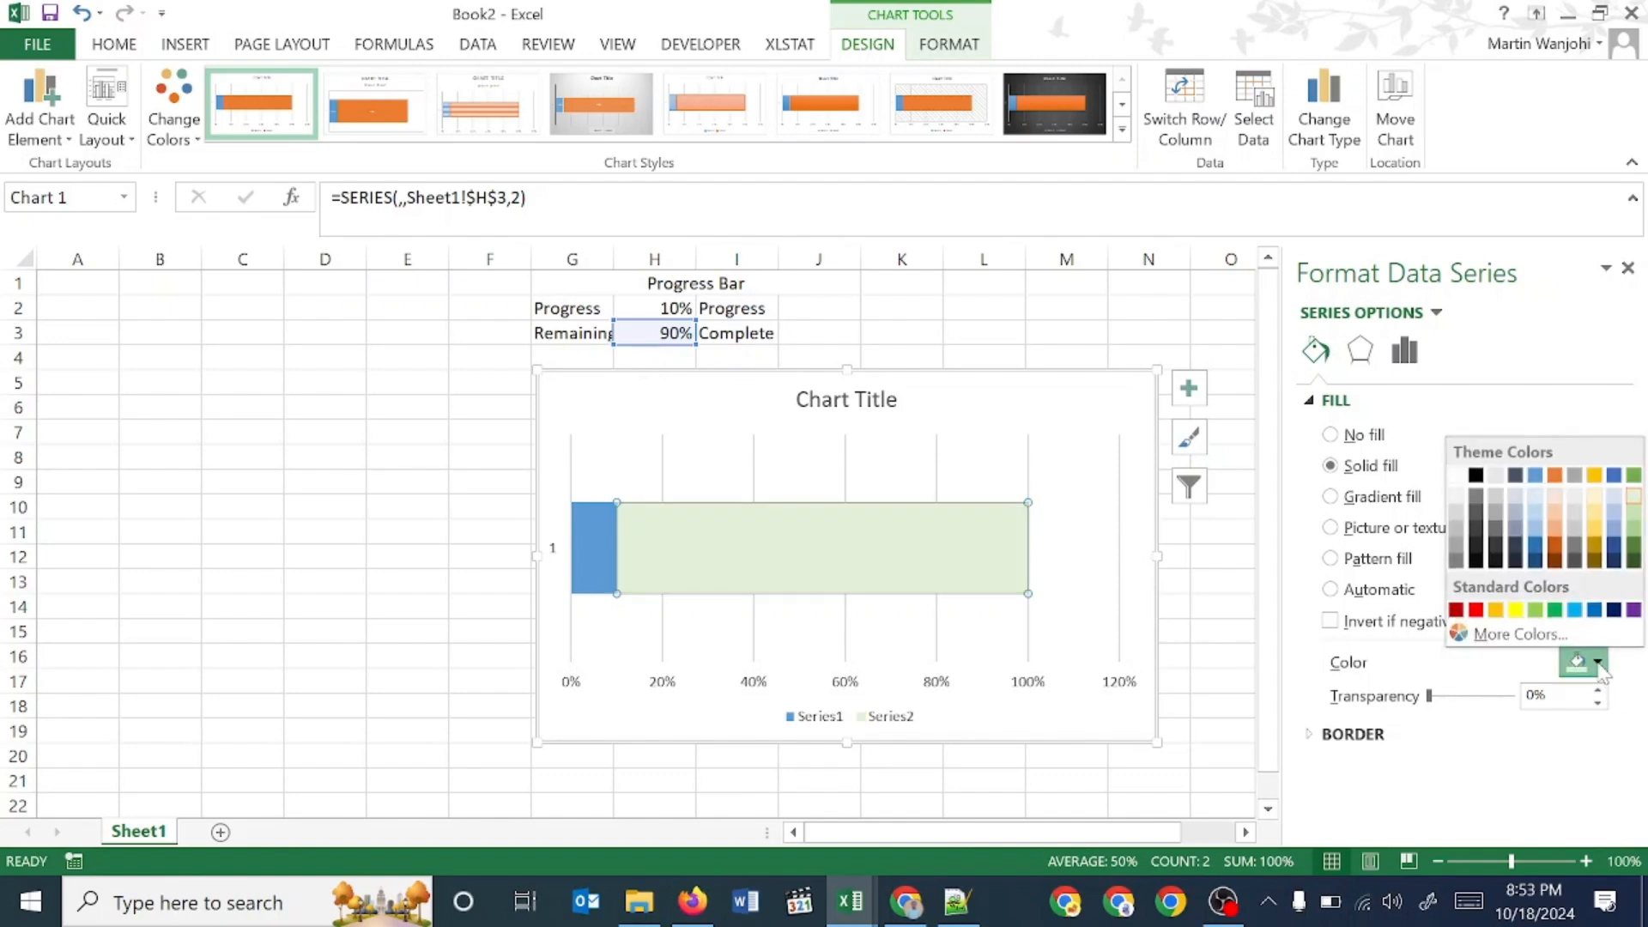
left_click(1635, 525)
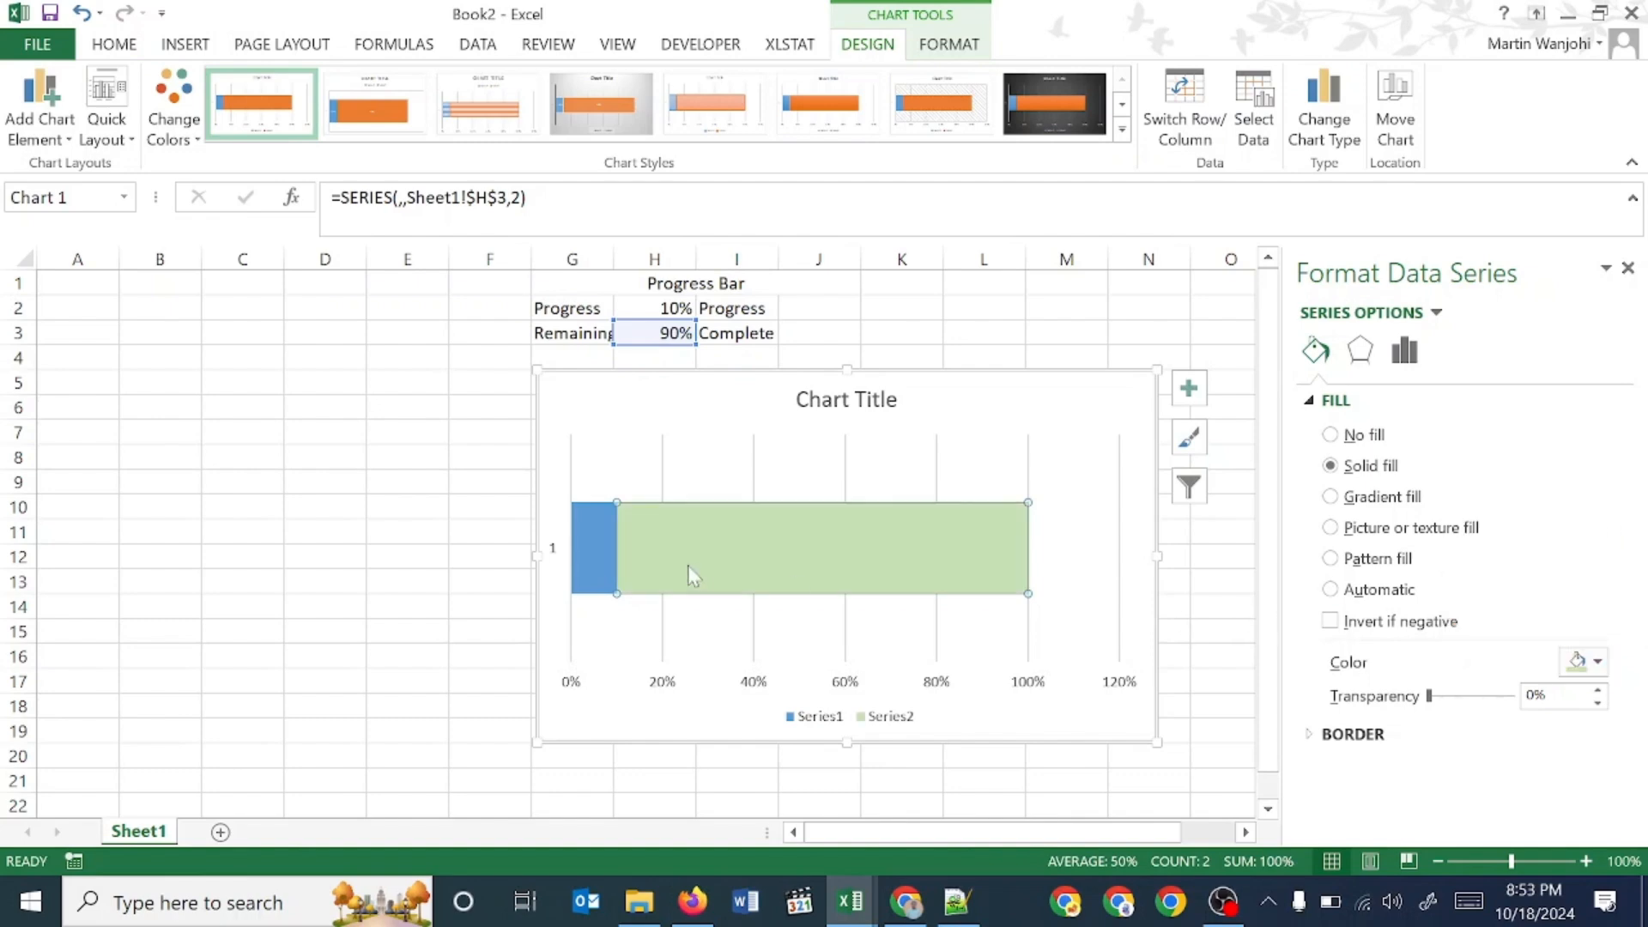
- Give the Progress series (H2) a solid fill in the base green theme color
left_click(593, 536)
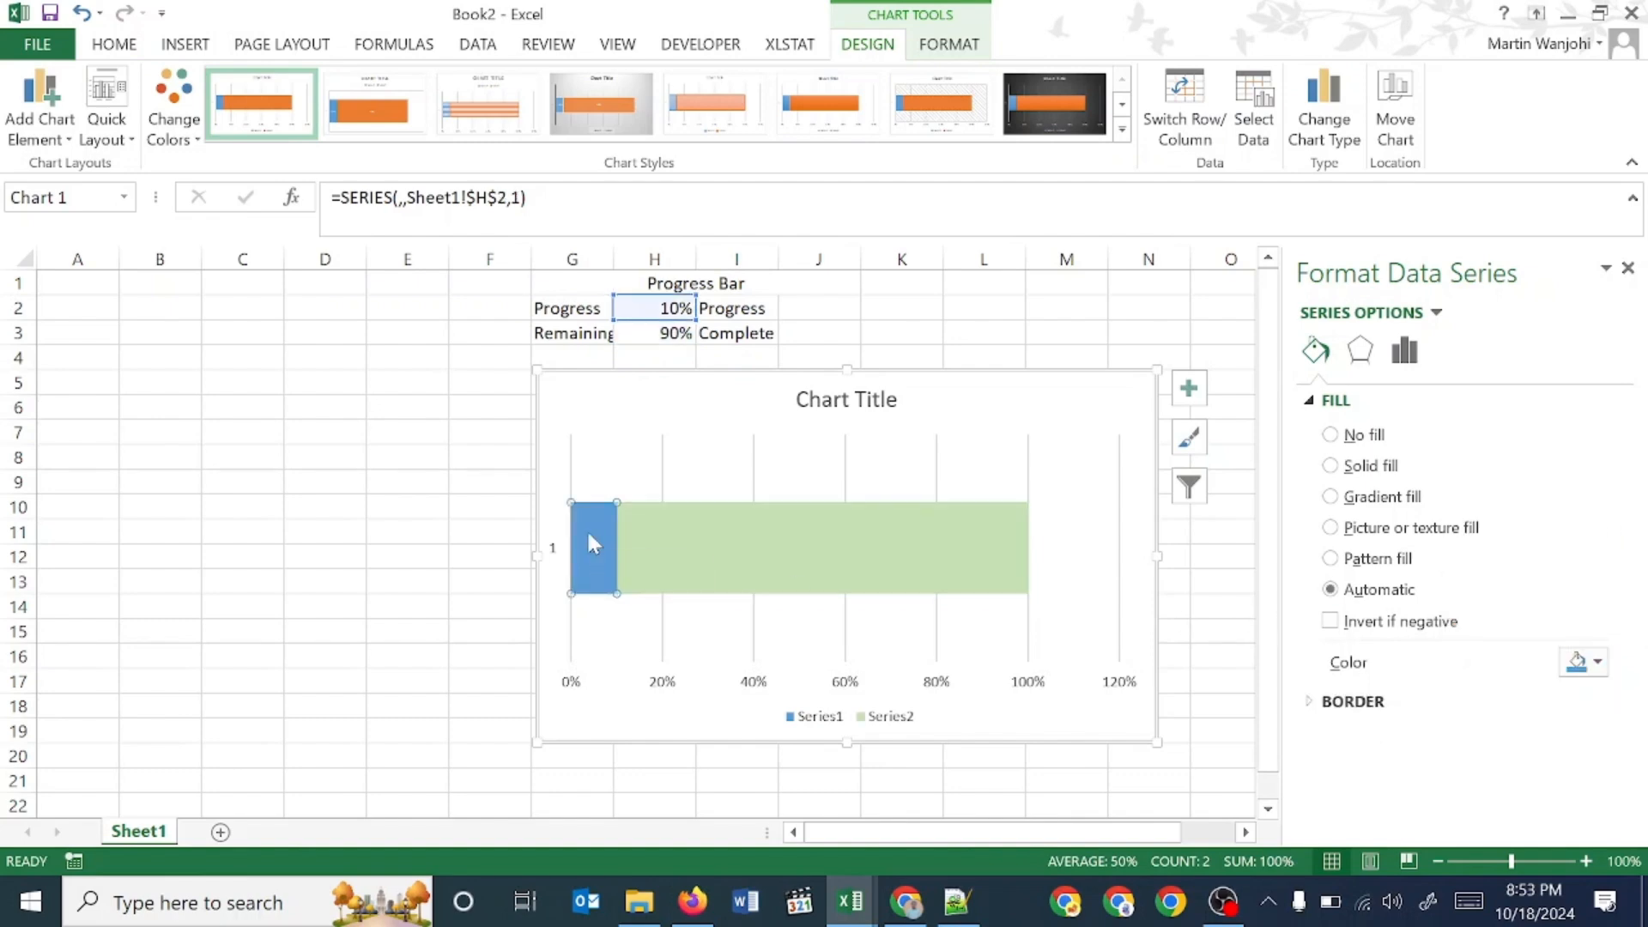
left_click(1598, 663)
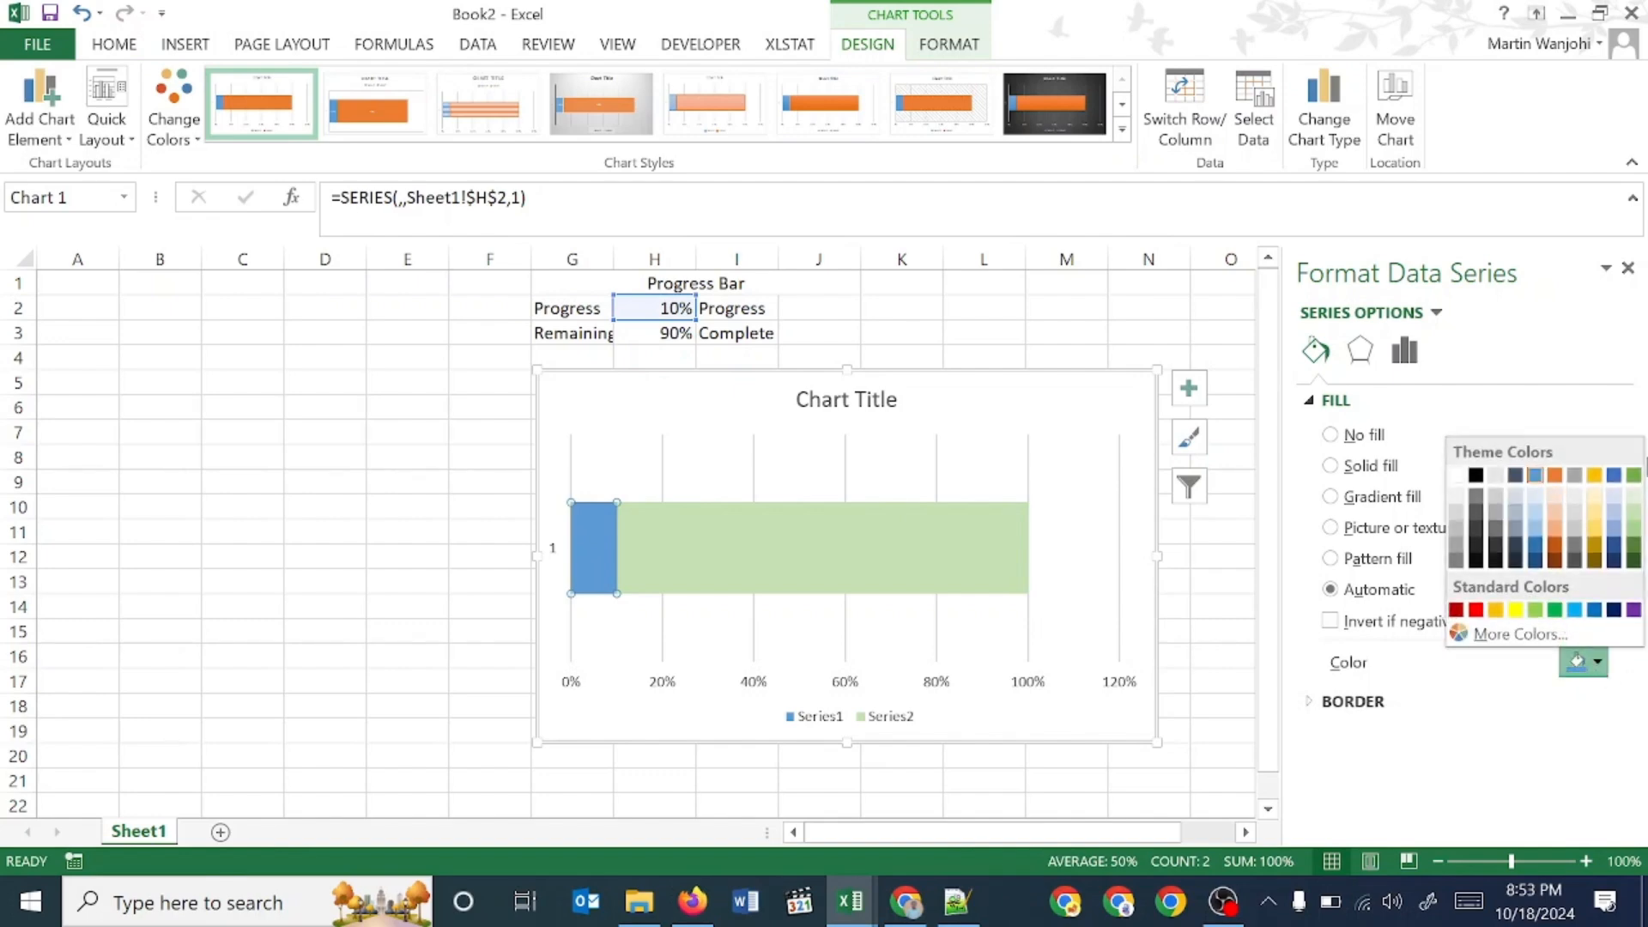
left_click(1633, 477)
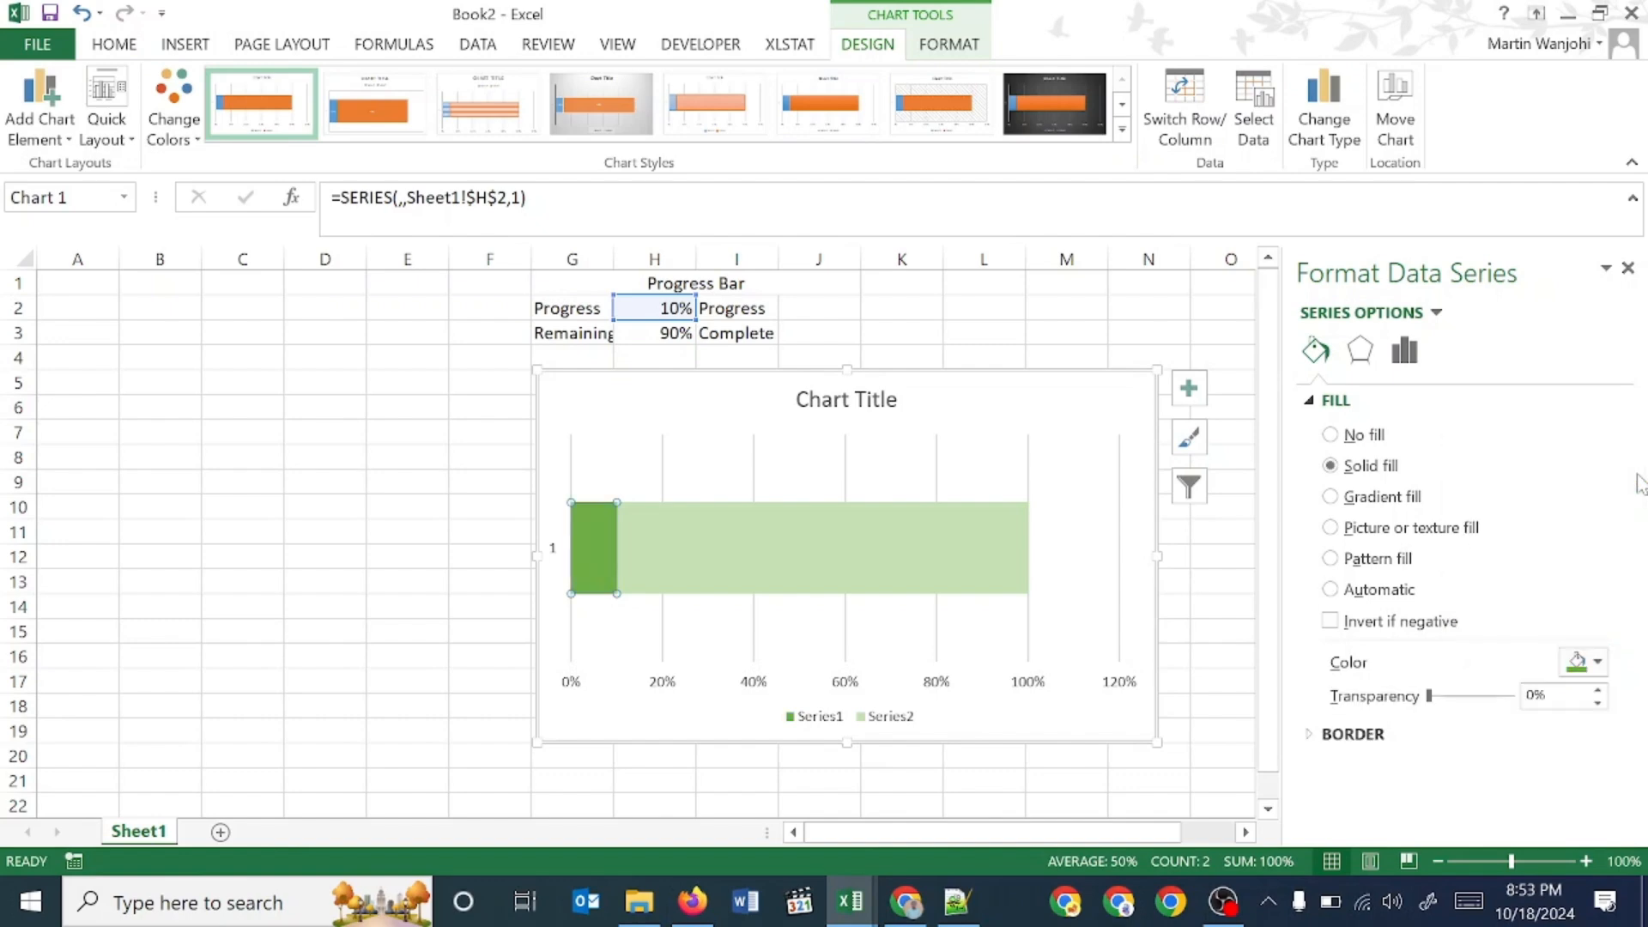
- Give the Remaining series bar (H3) a solid line border
left_click(1189, 388)
left_click(336, 525)
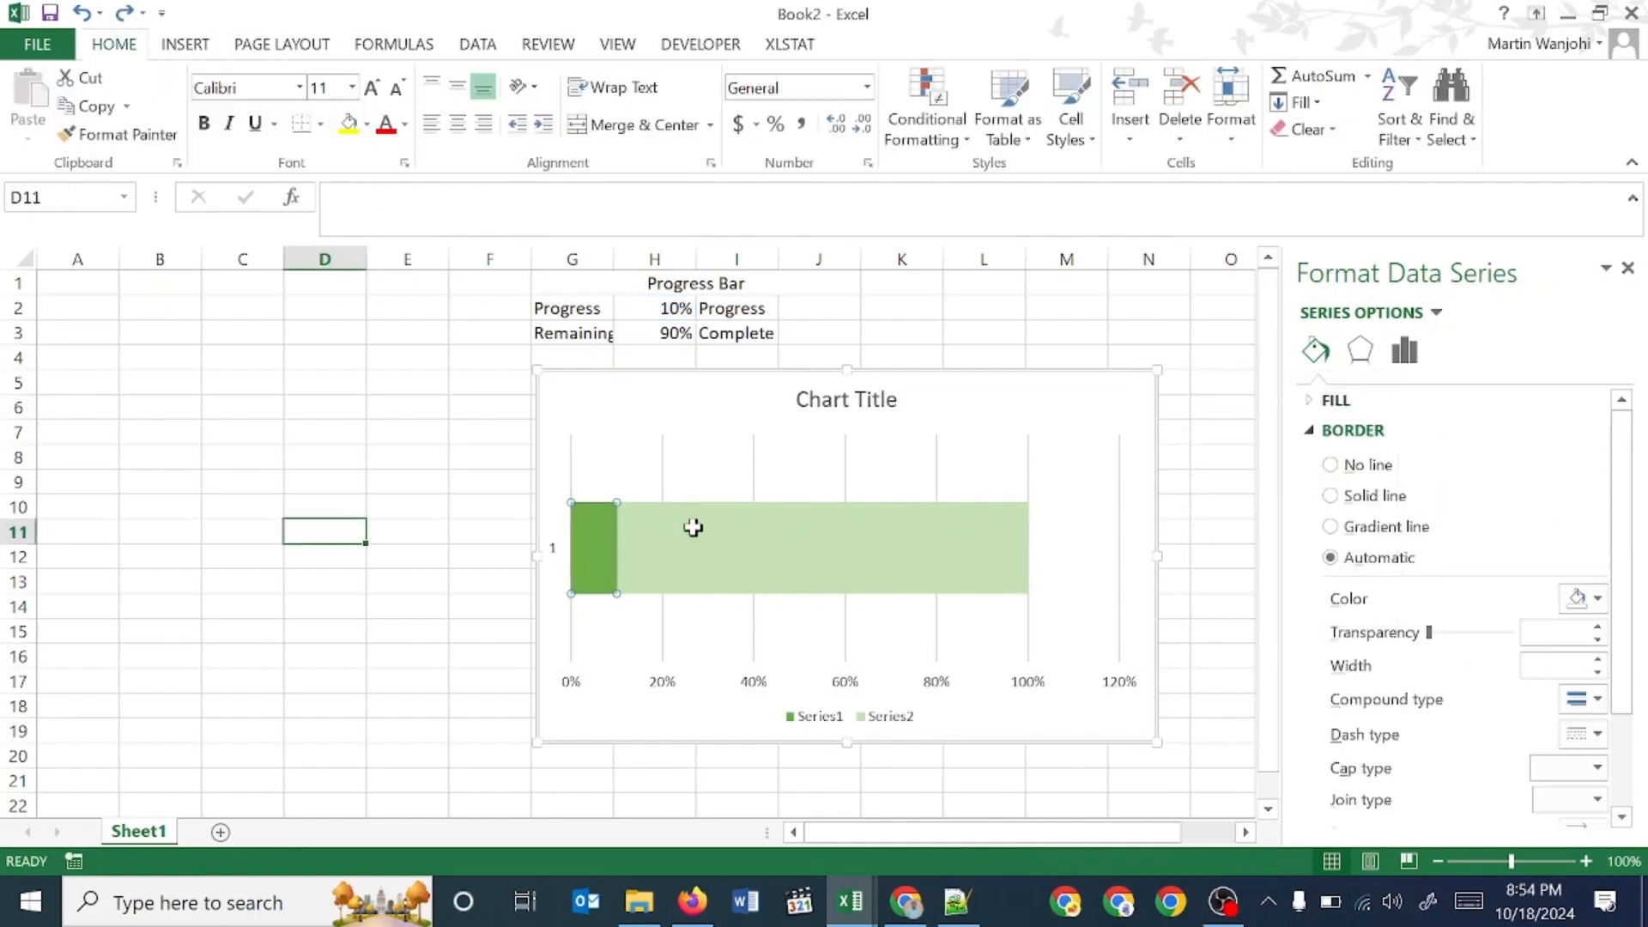
left_click(736, 550)
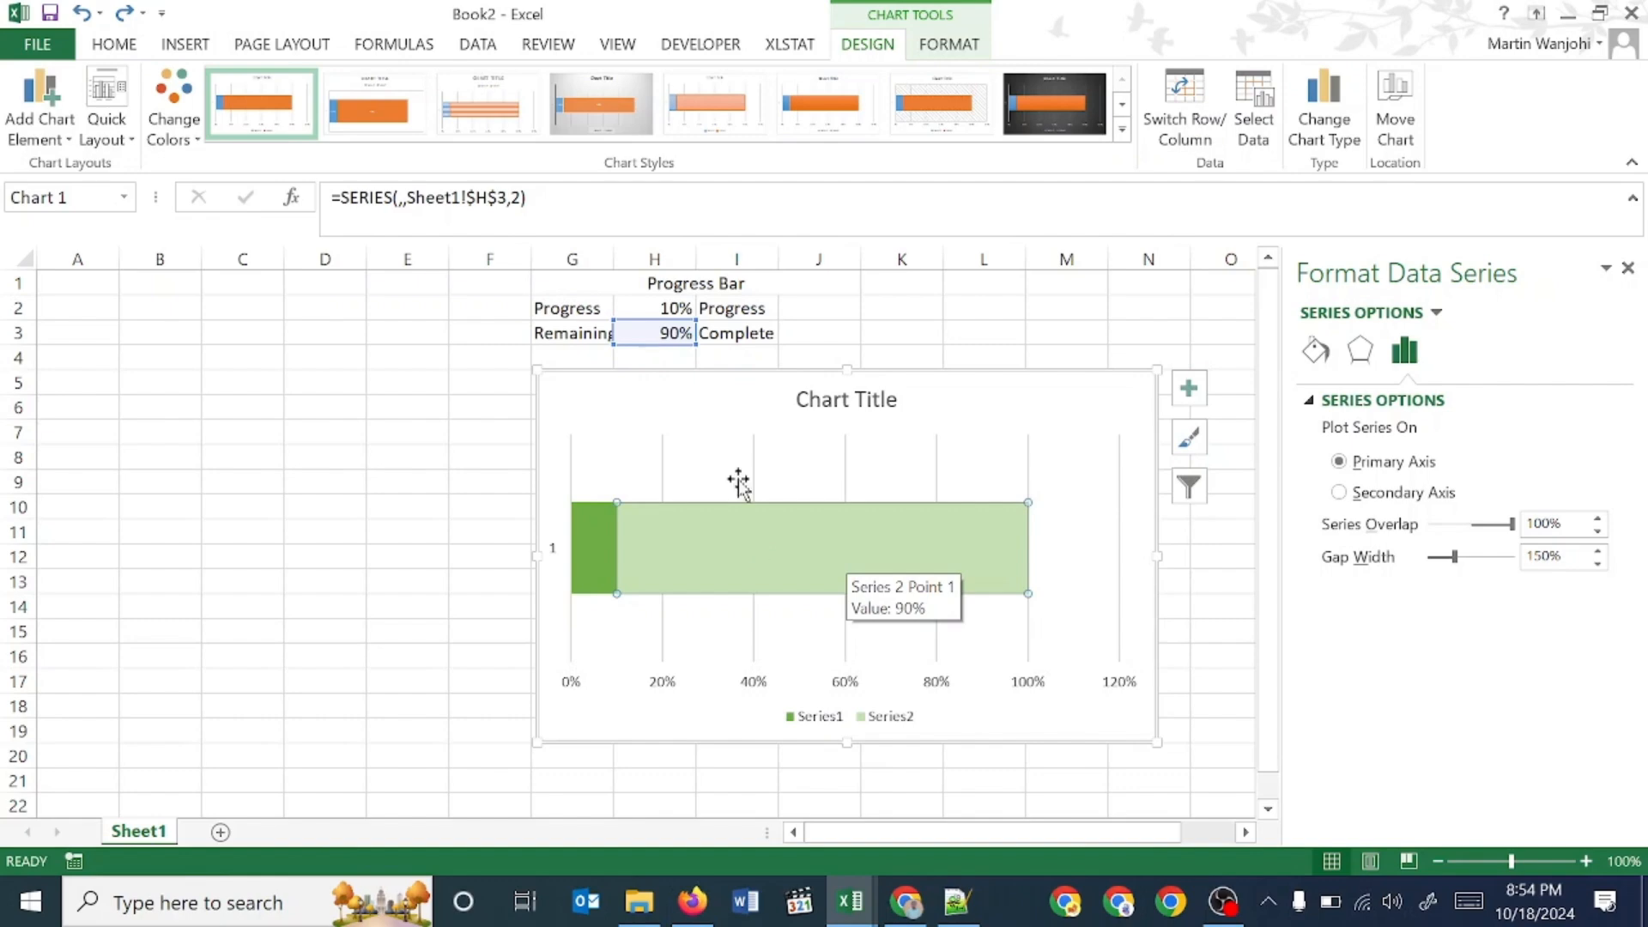
left_click(877, 559)
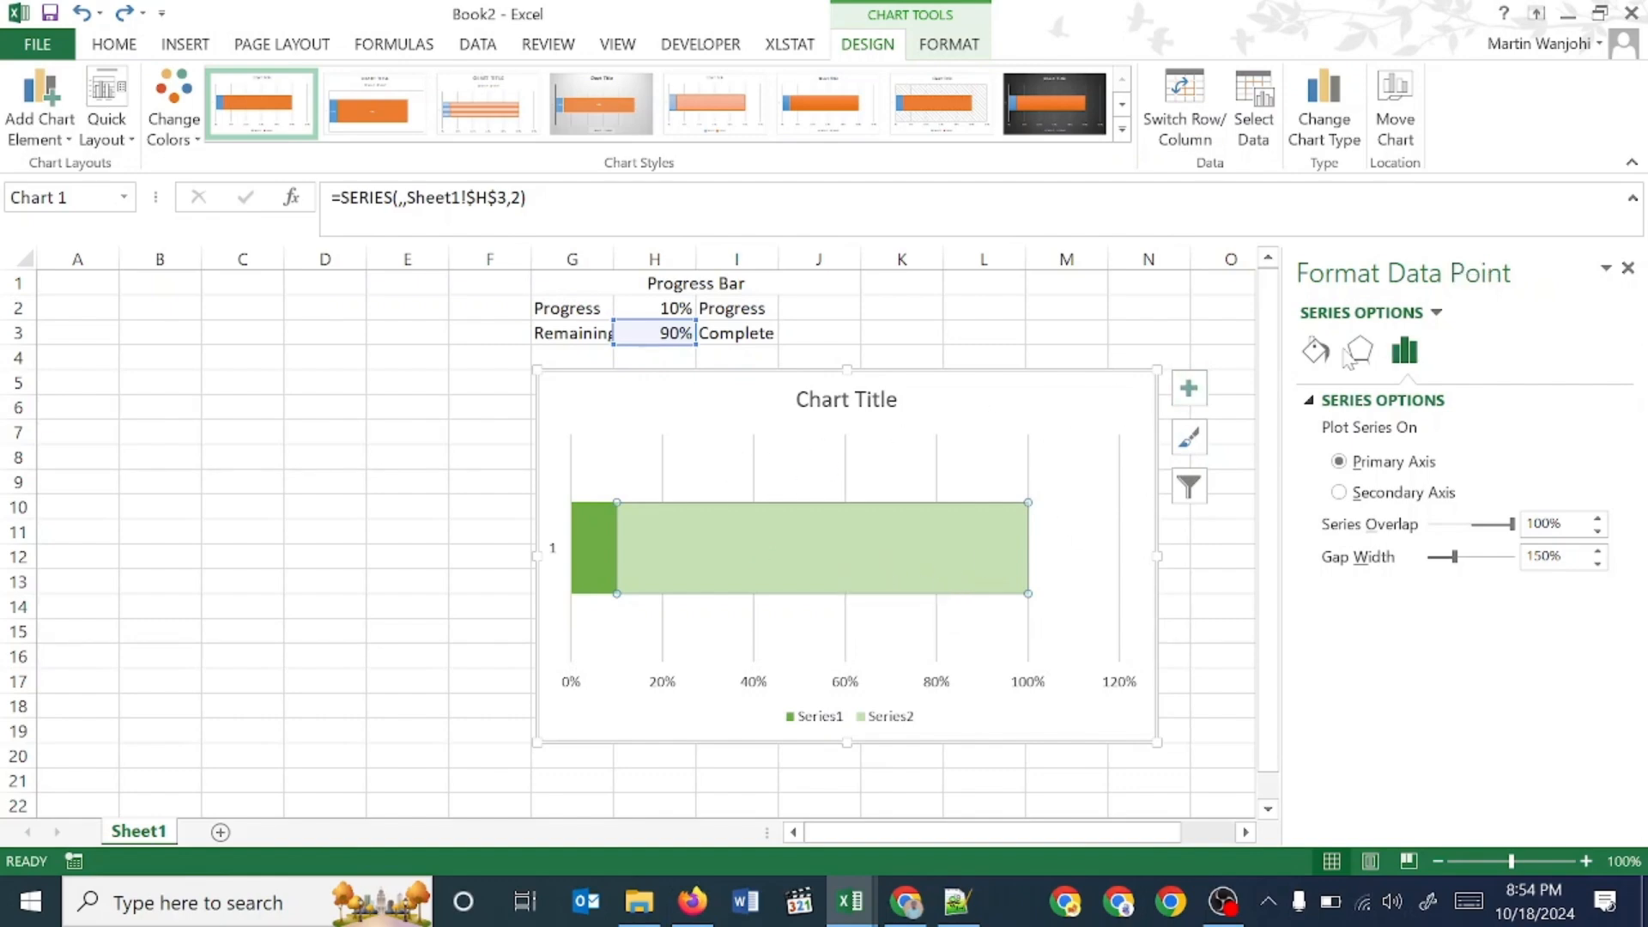
left_click(1315, 351)
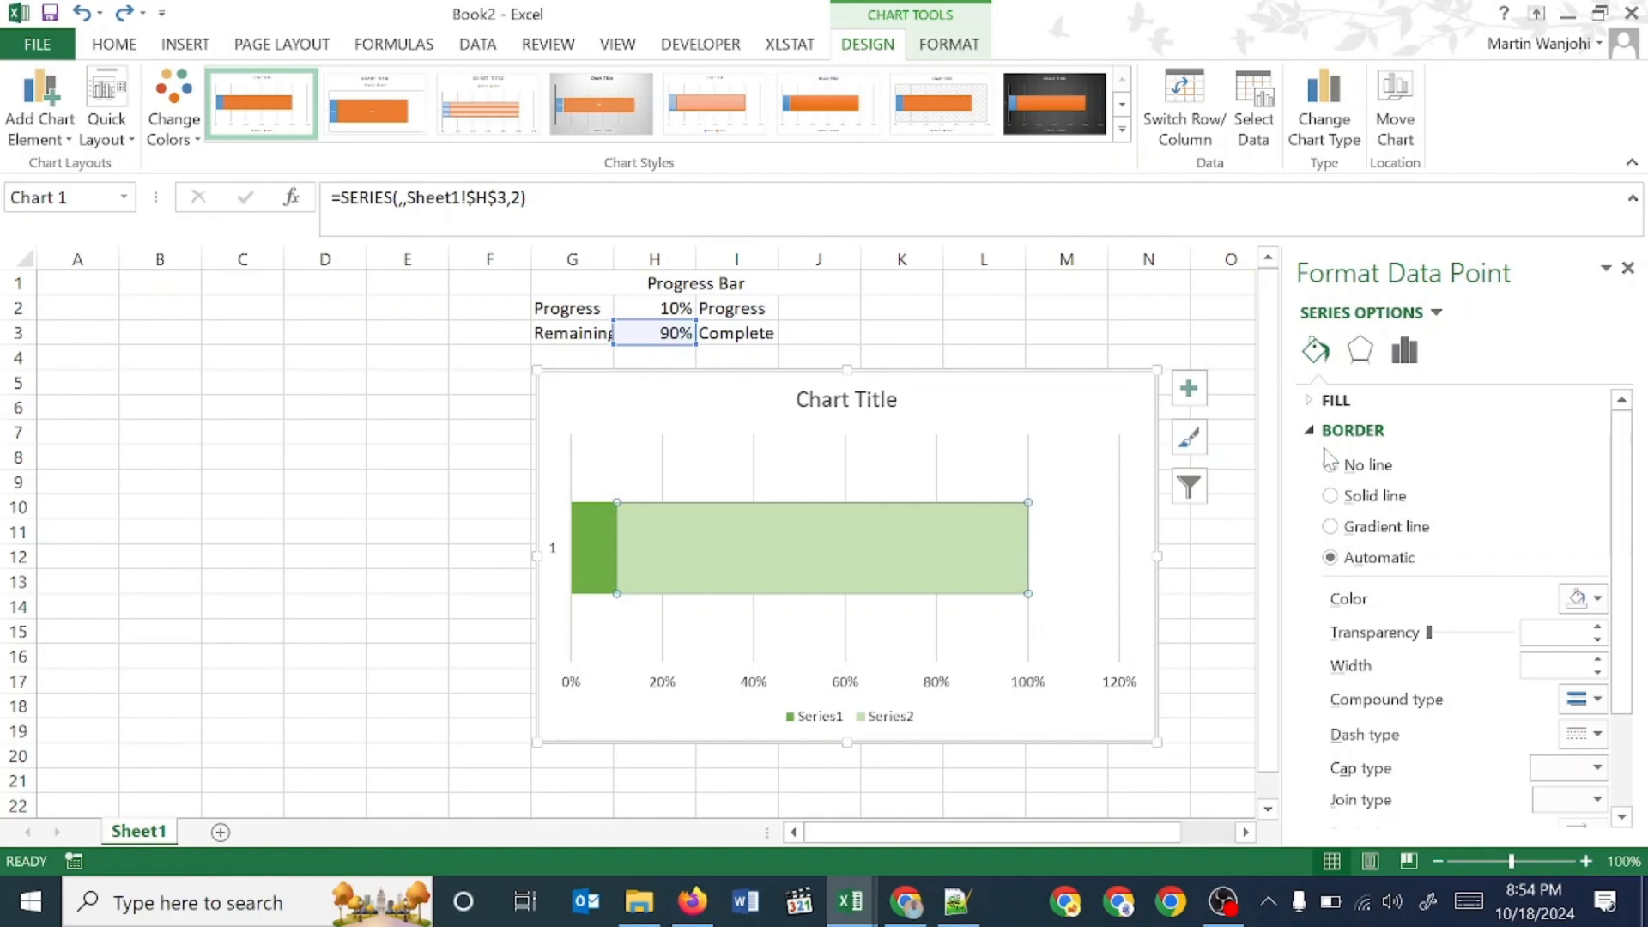
left_click(1331, 496)
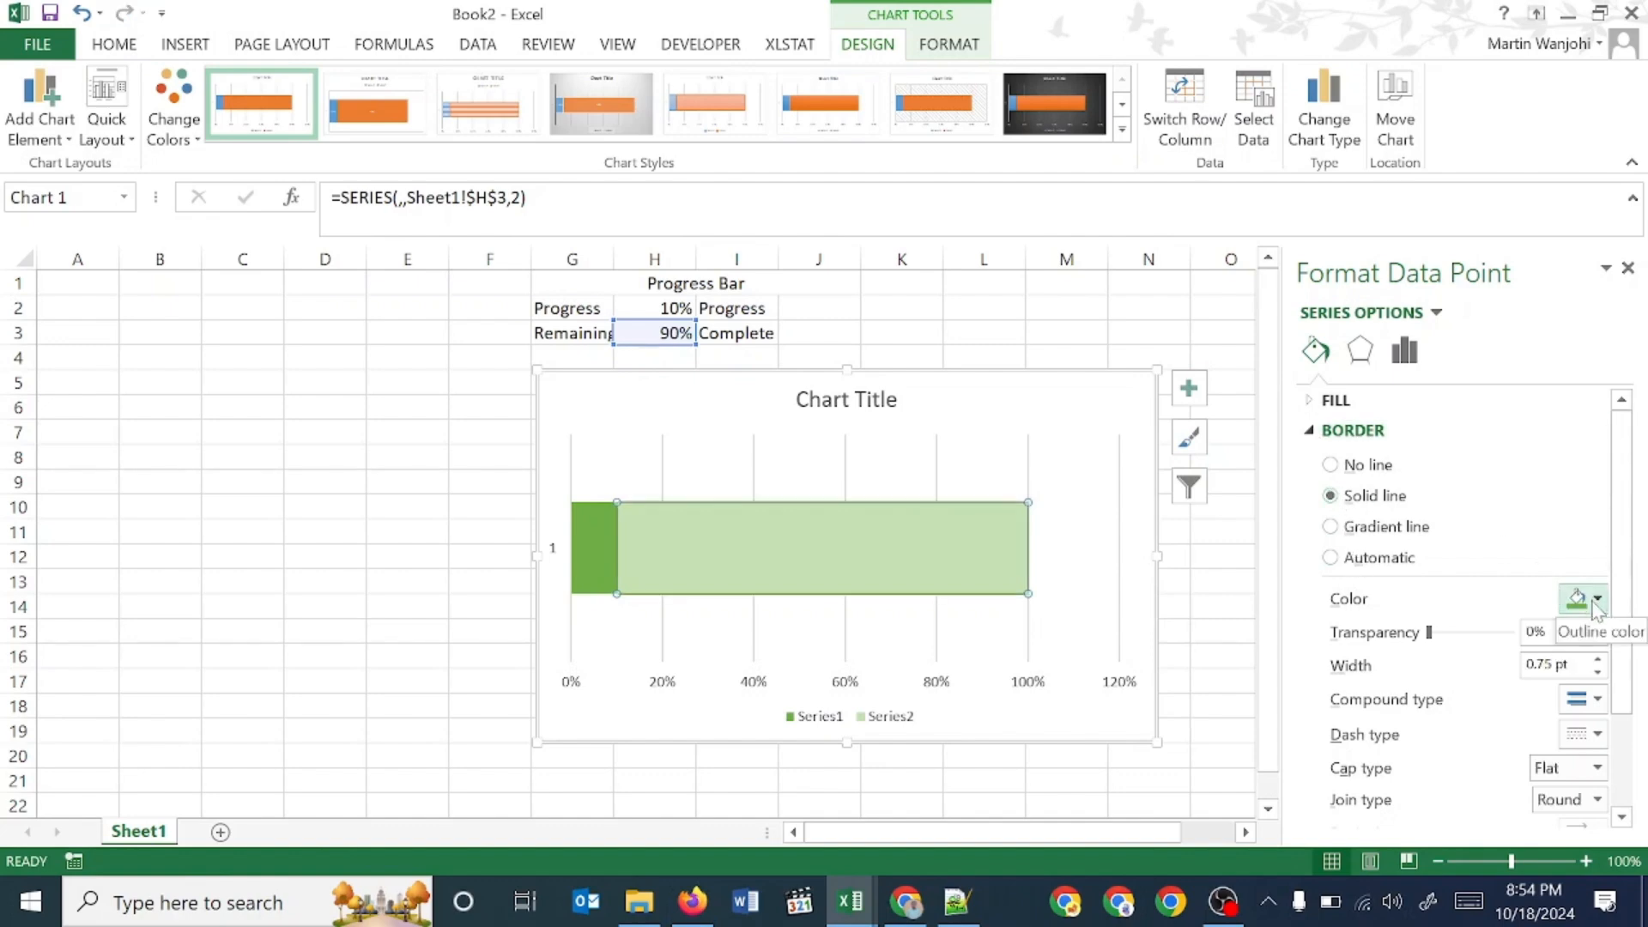
- Give the Progress series bar (H2) a solid line border
left_click(590, 533)
left_click(590, 533)
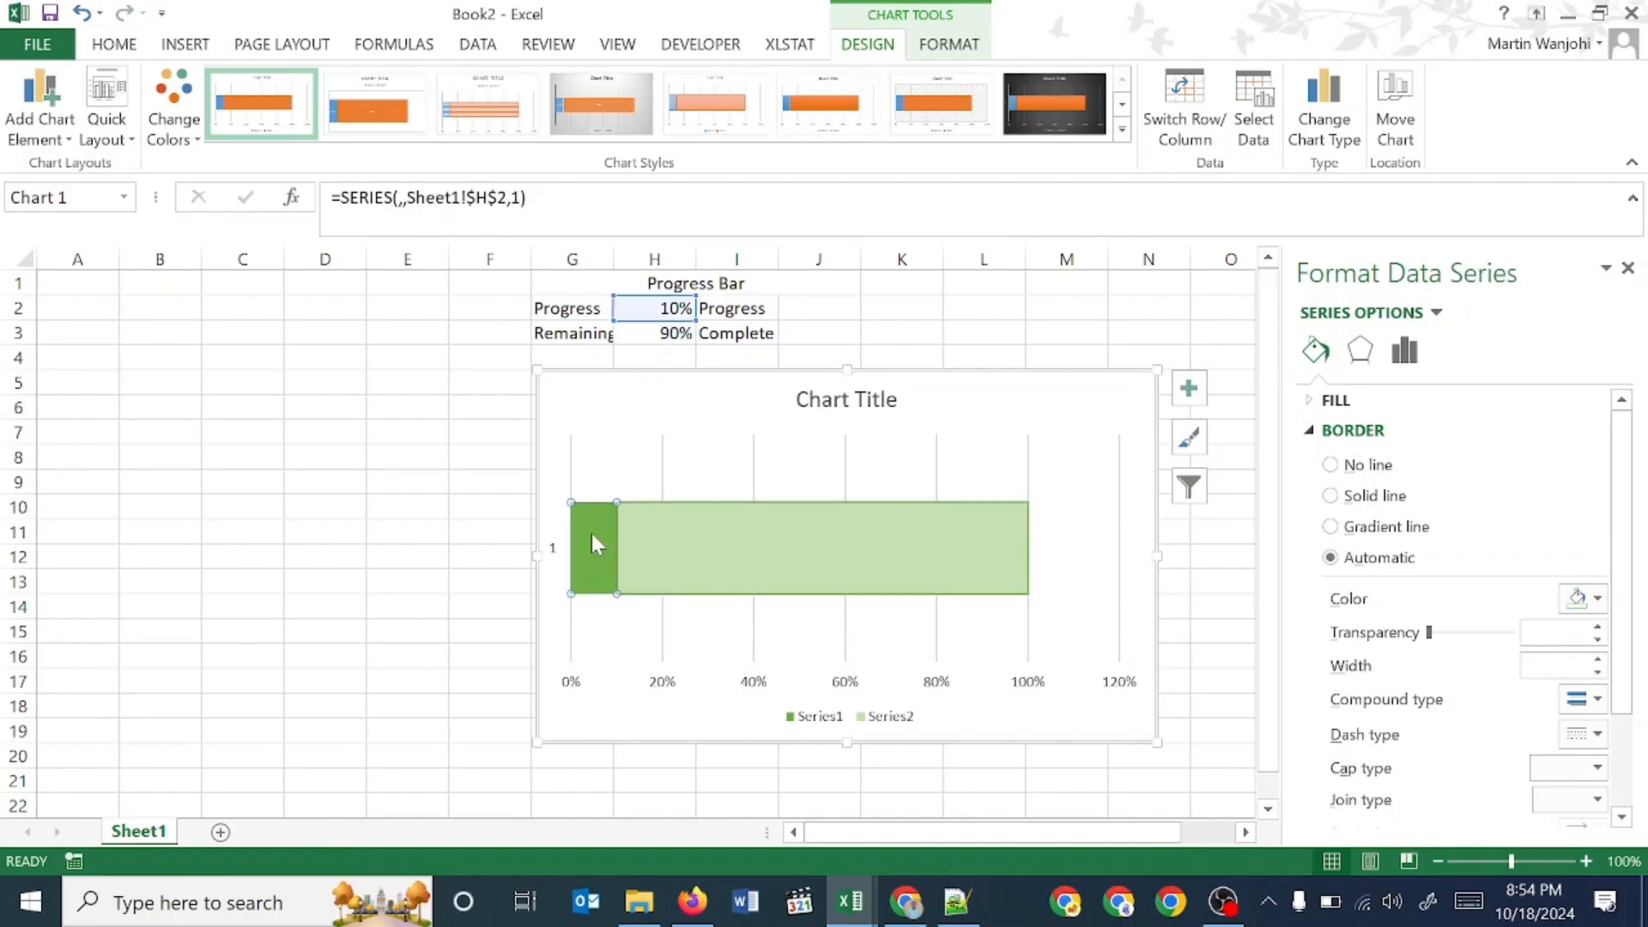
left_click(590, 533)
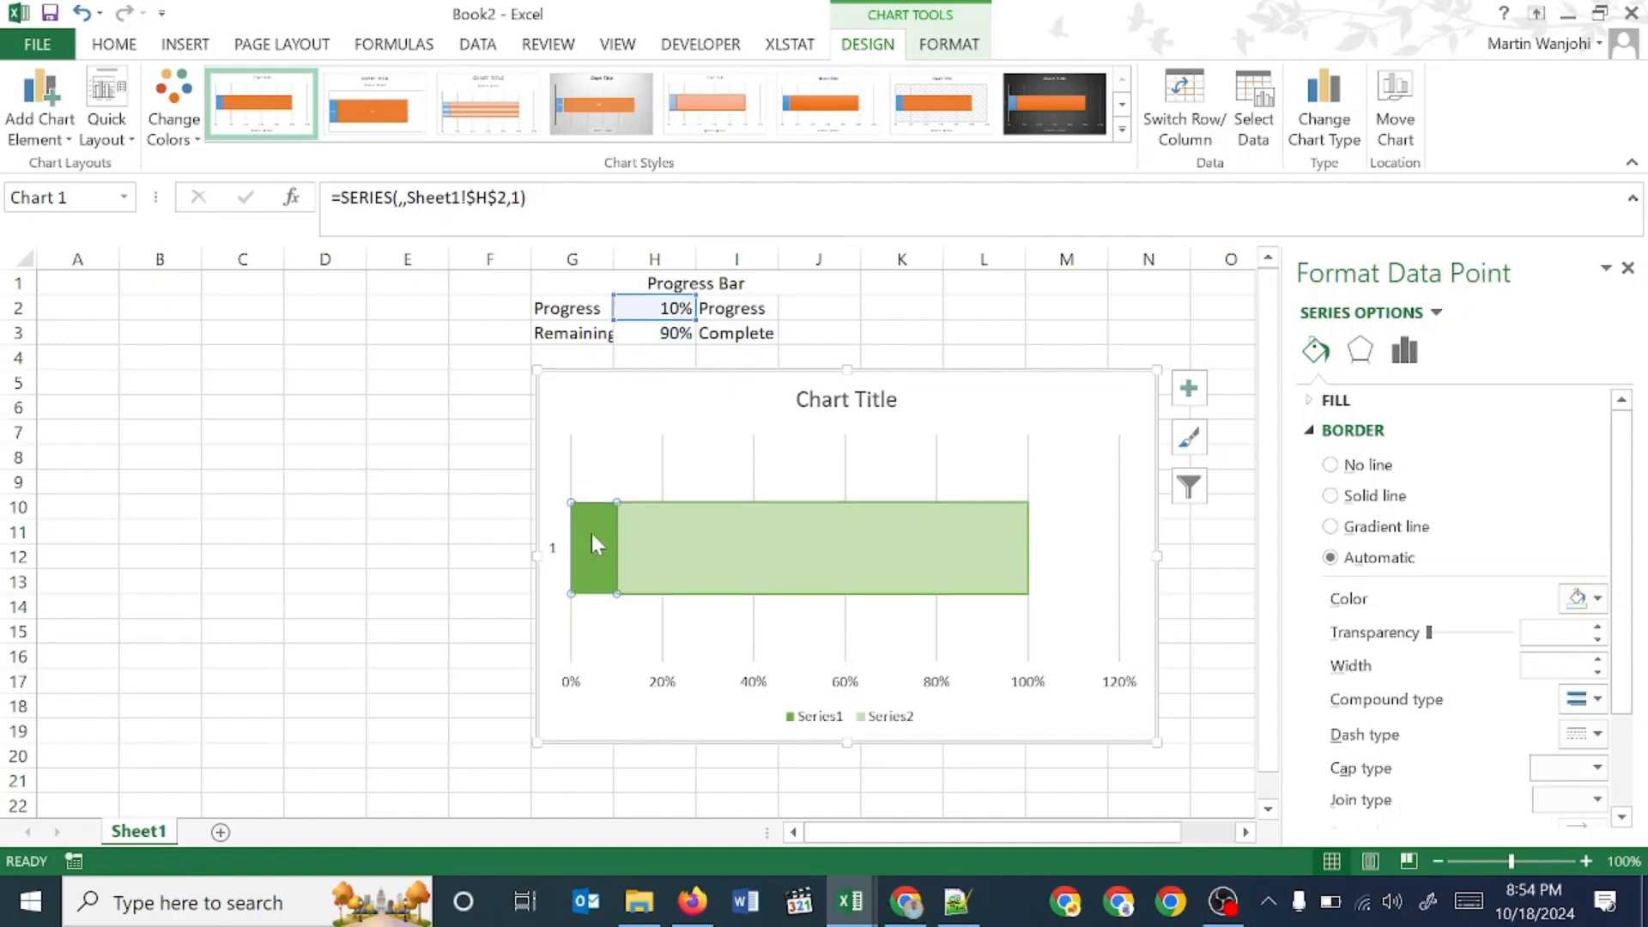
left_click(1331, 495)
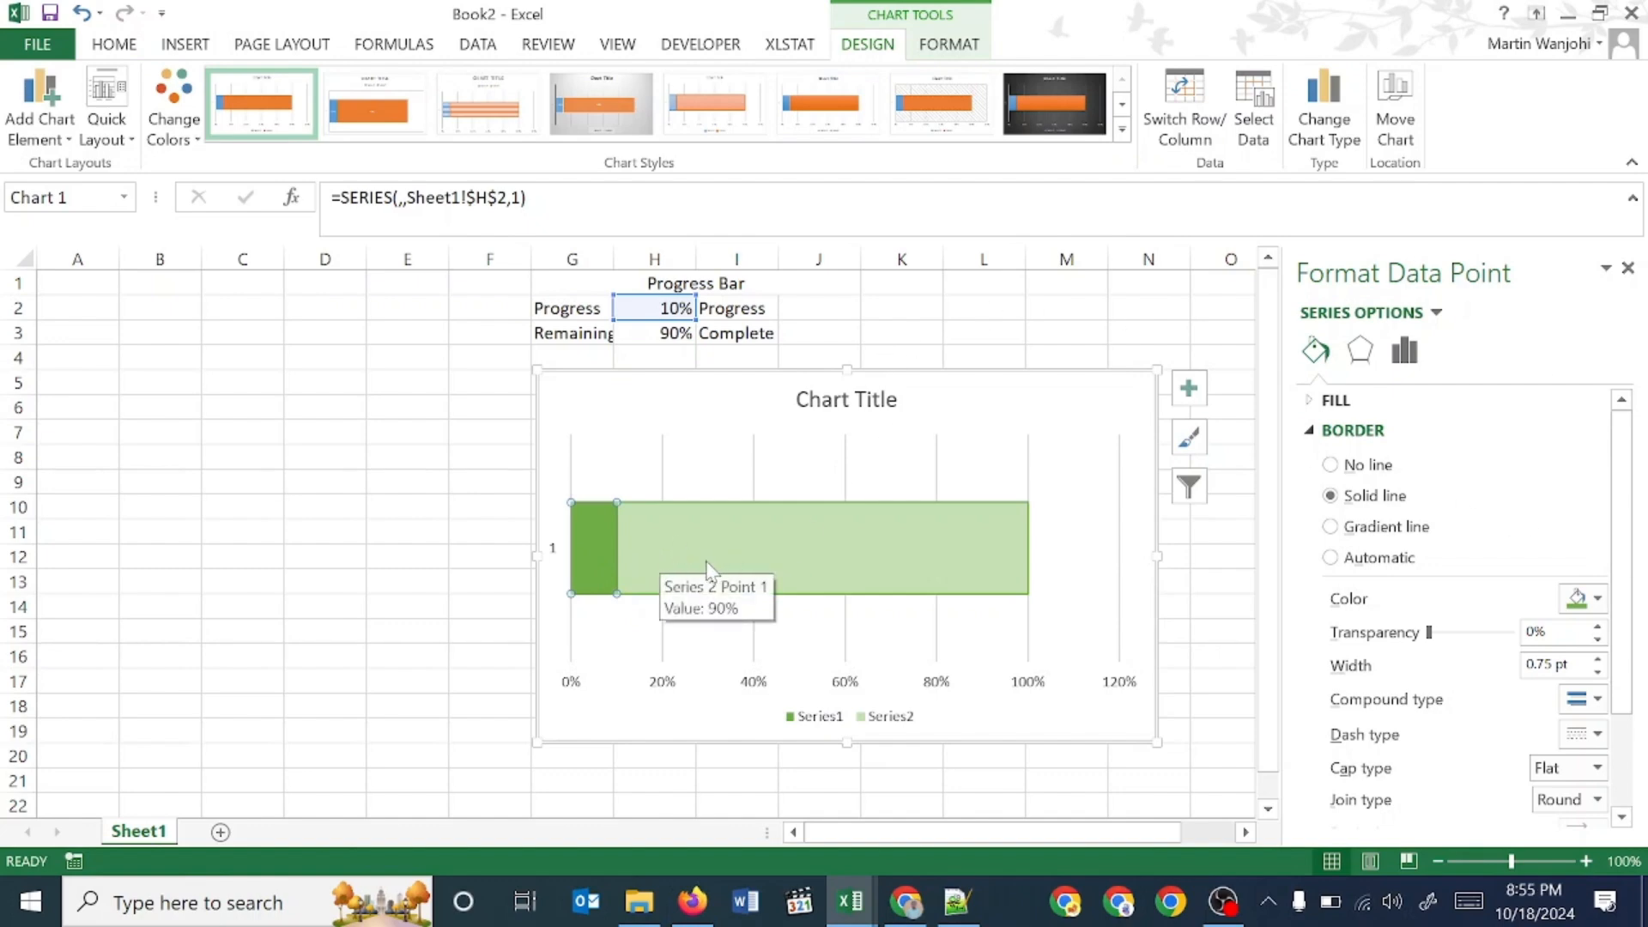
- Add data labels to the Remaining series (H3)
right_click(650, 532)
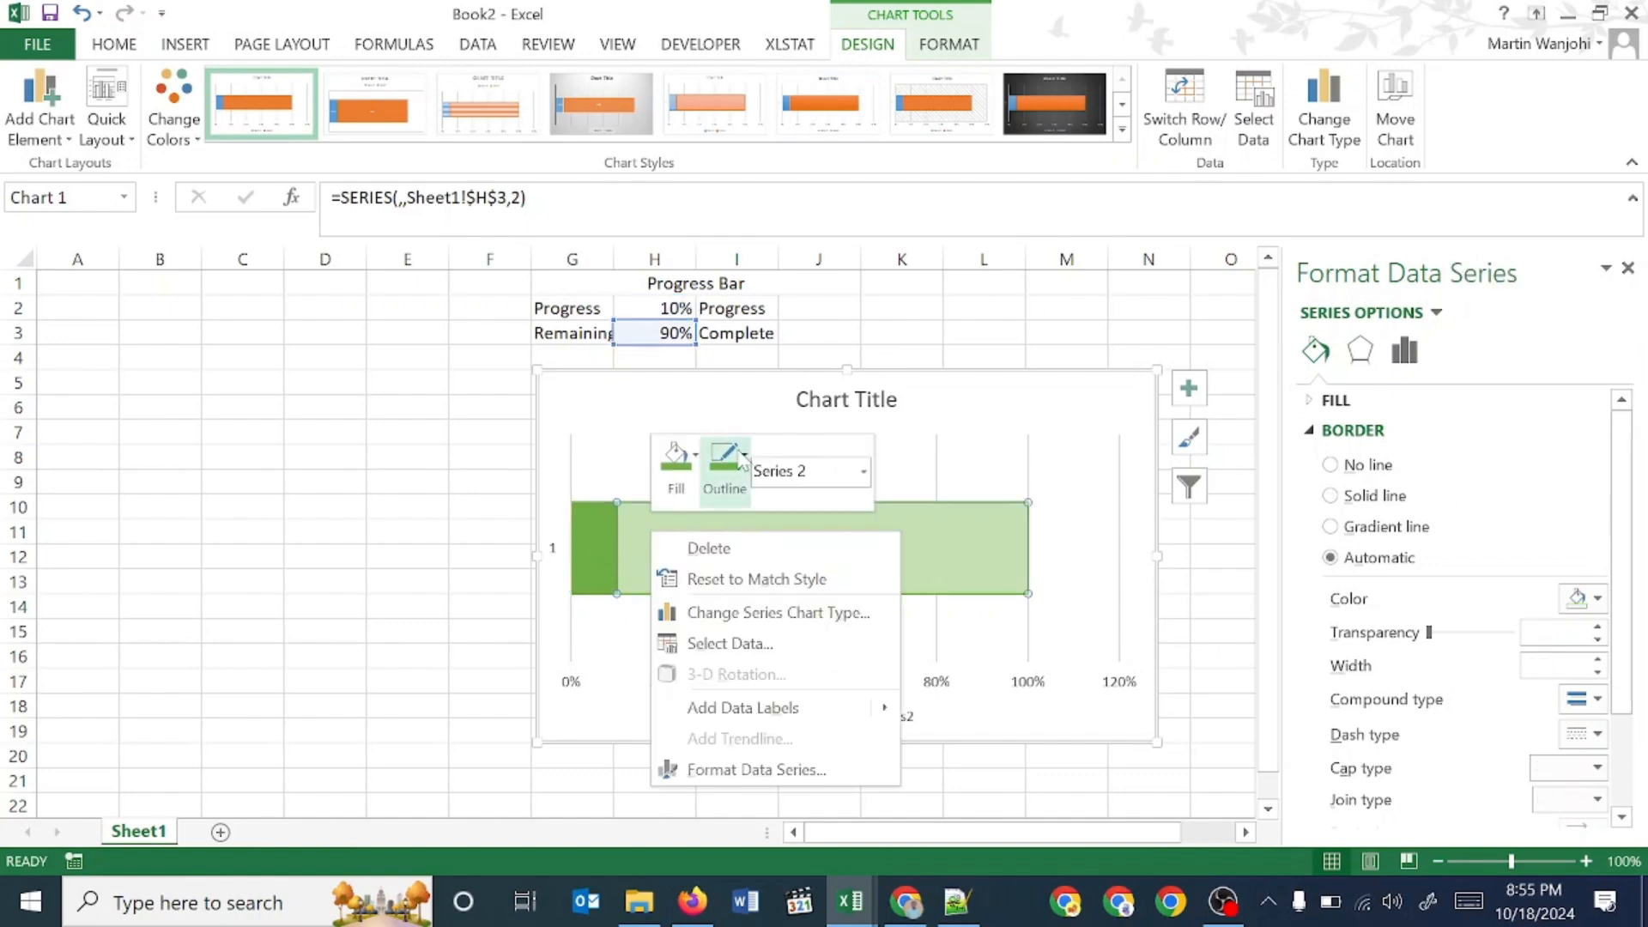
left_click(963, 560)
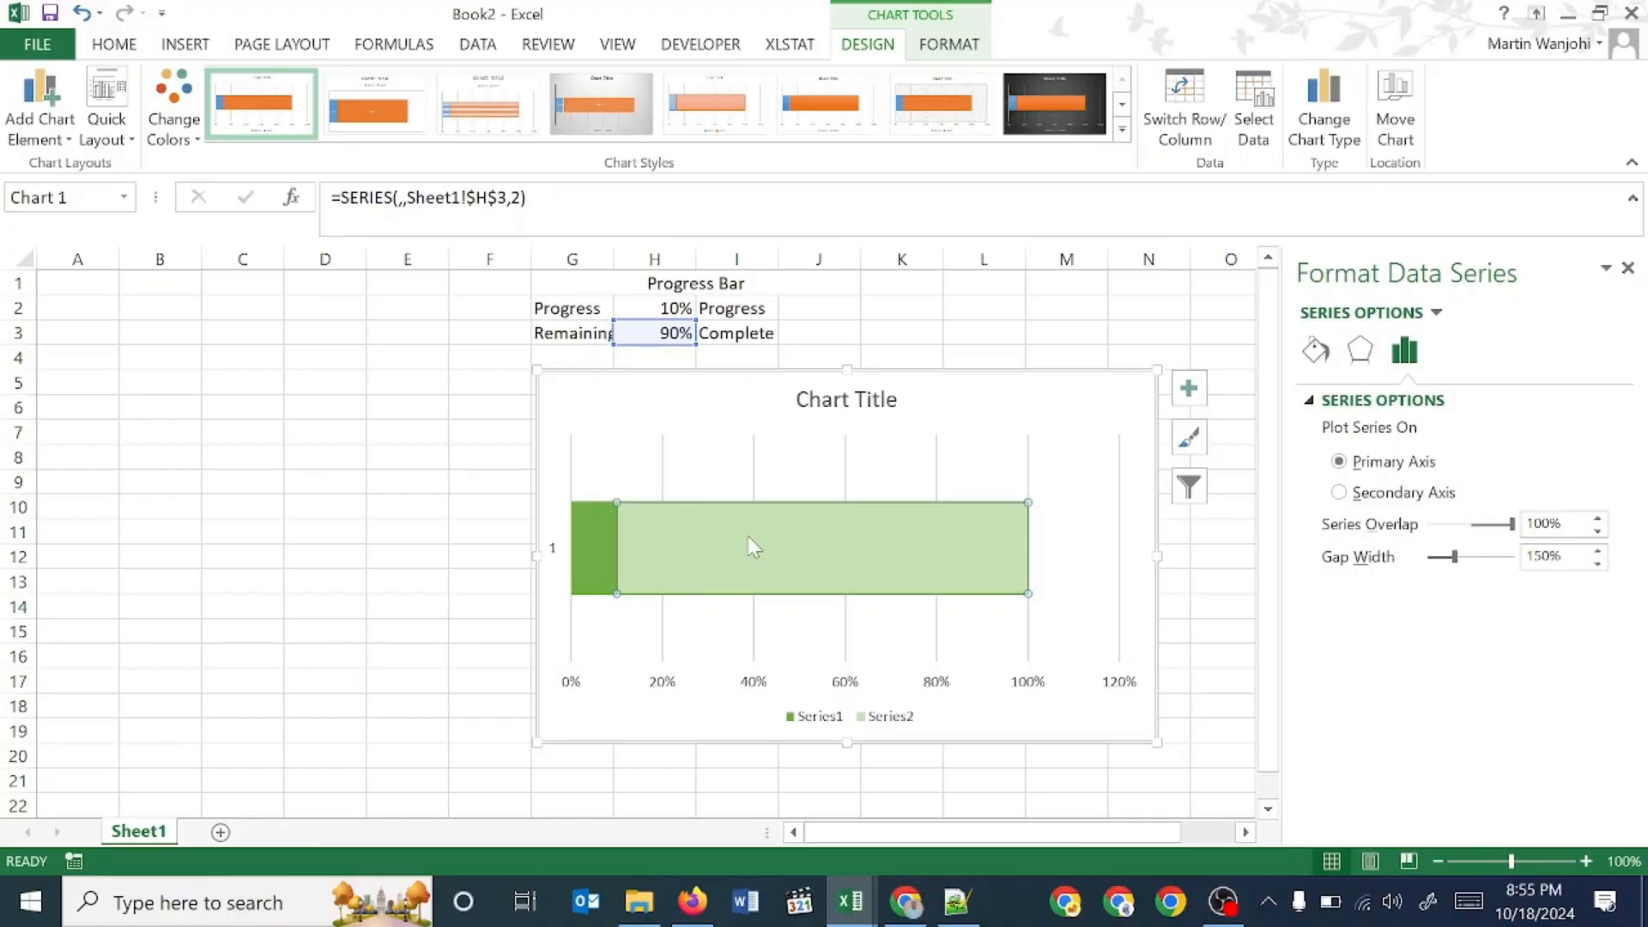
right_click(753, 546)
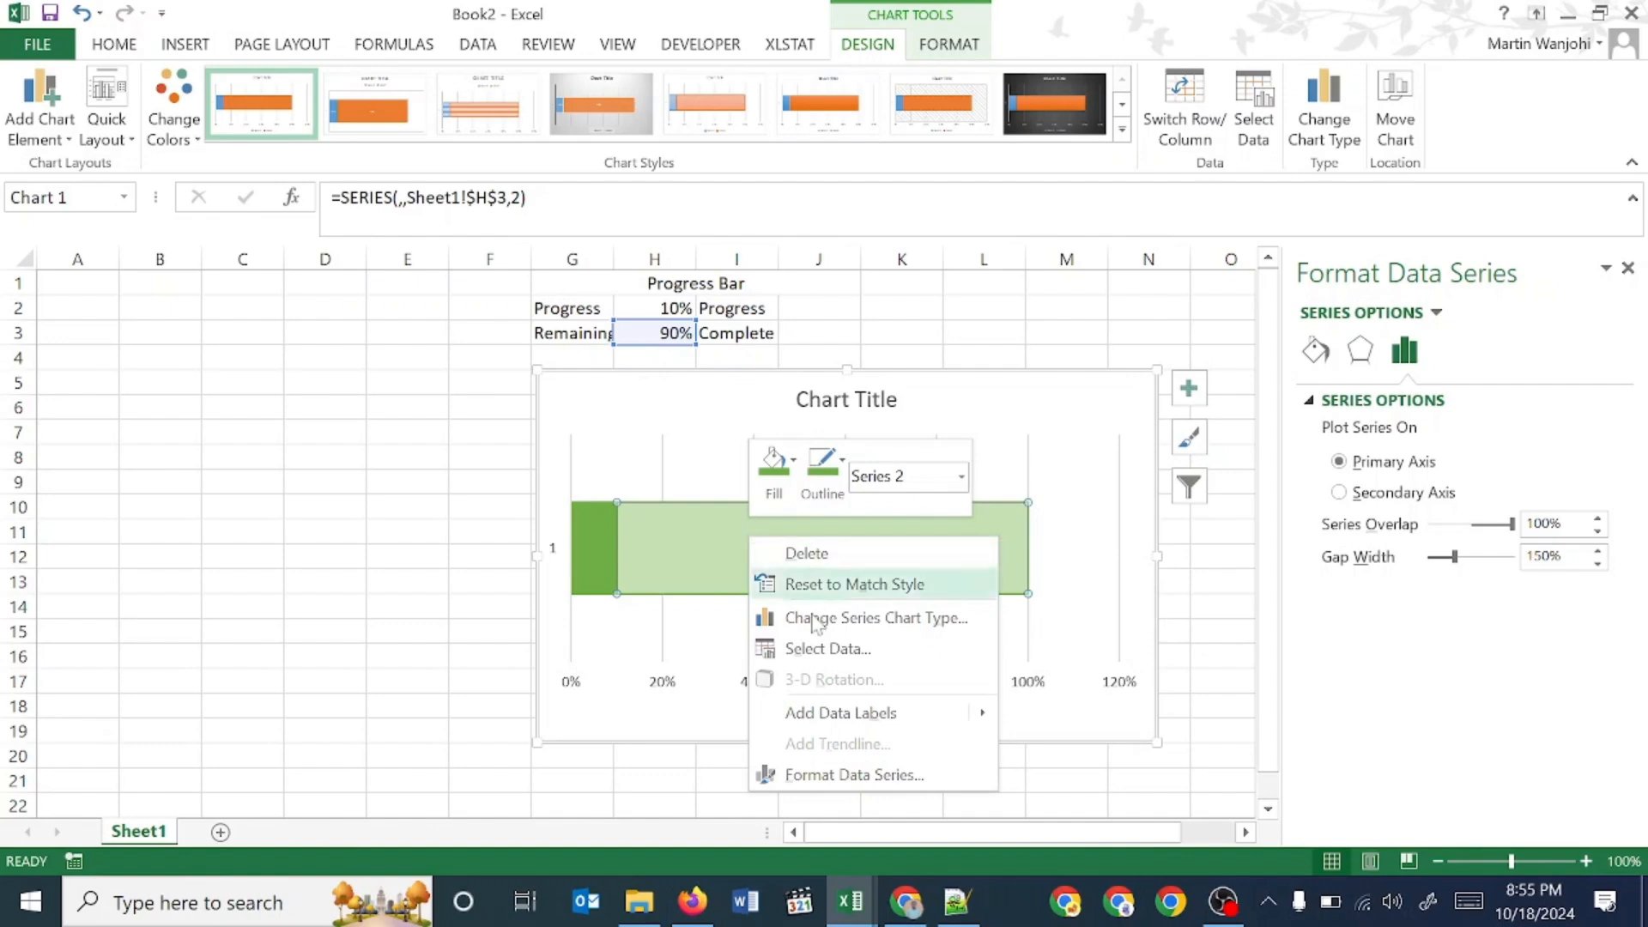
left_click(858, 722)
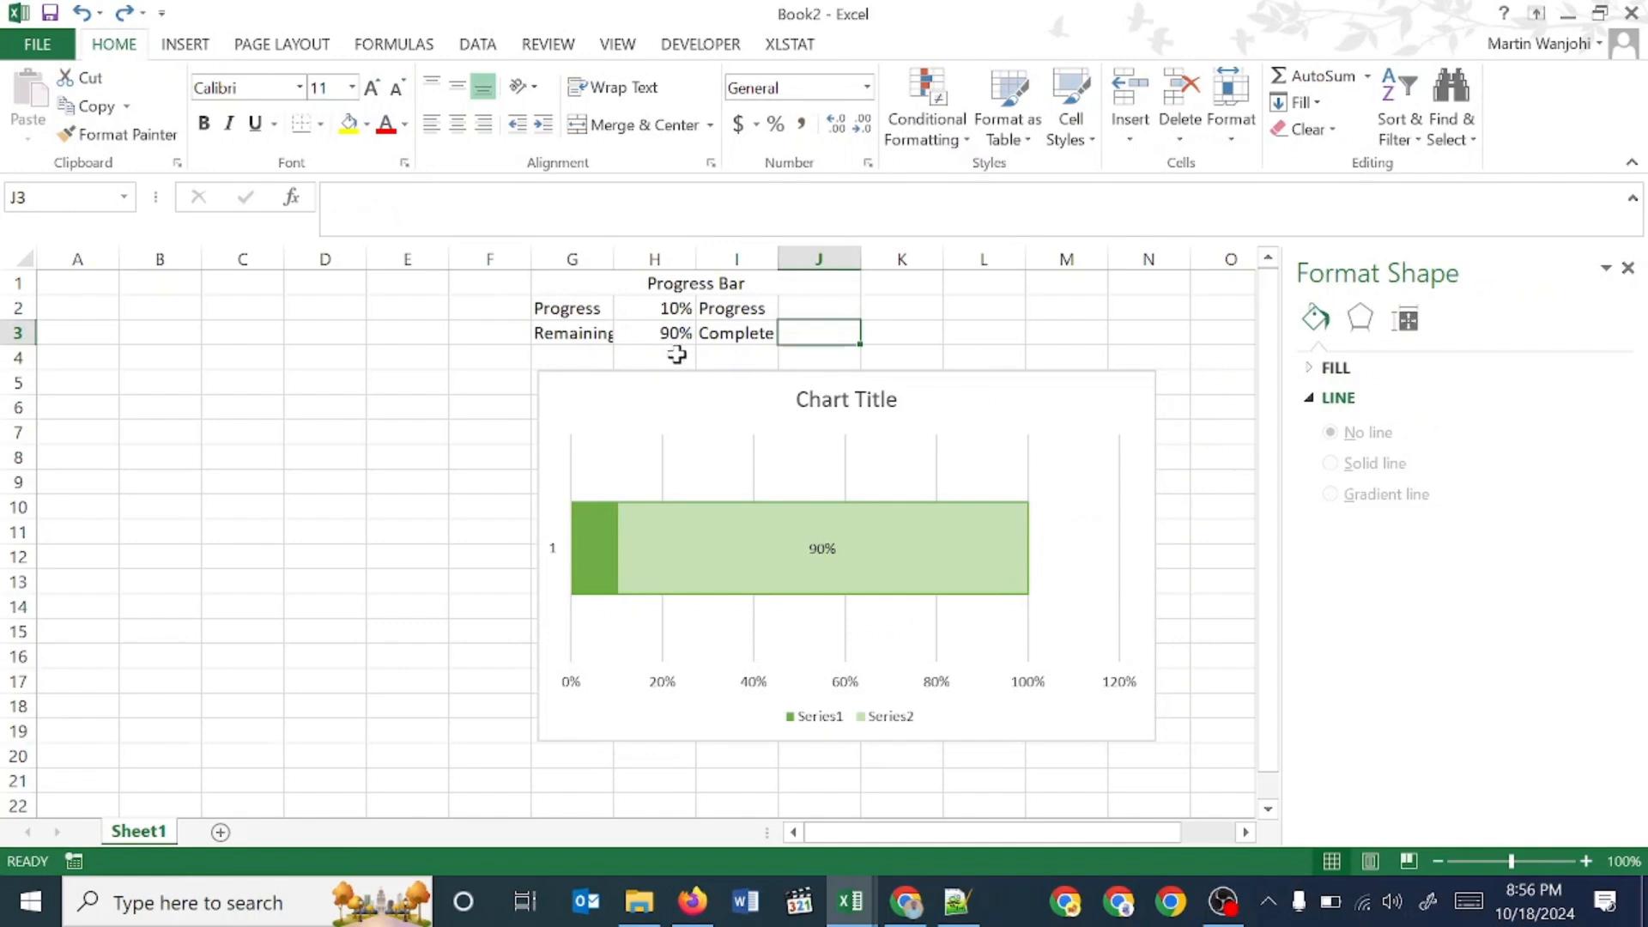
- Try a progress value of 90% in H2 to test the chart, and undo the entry
left_click(651, 311)
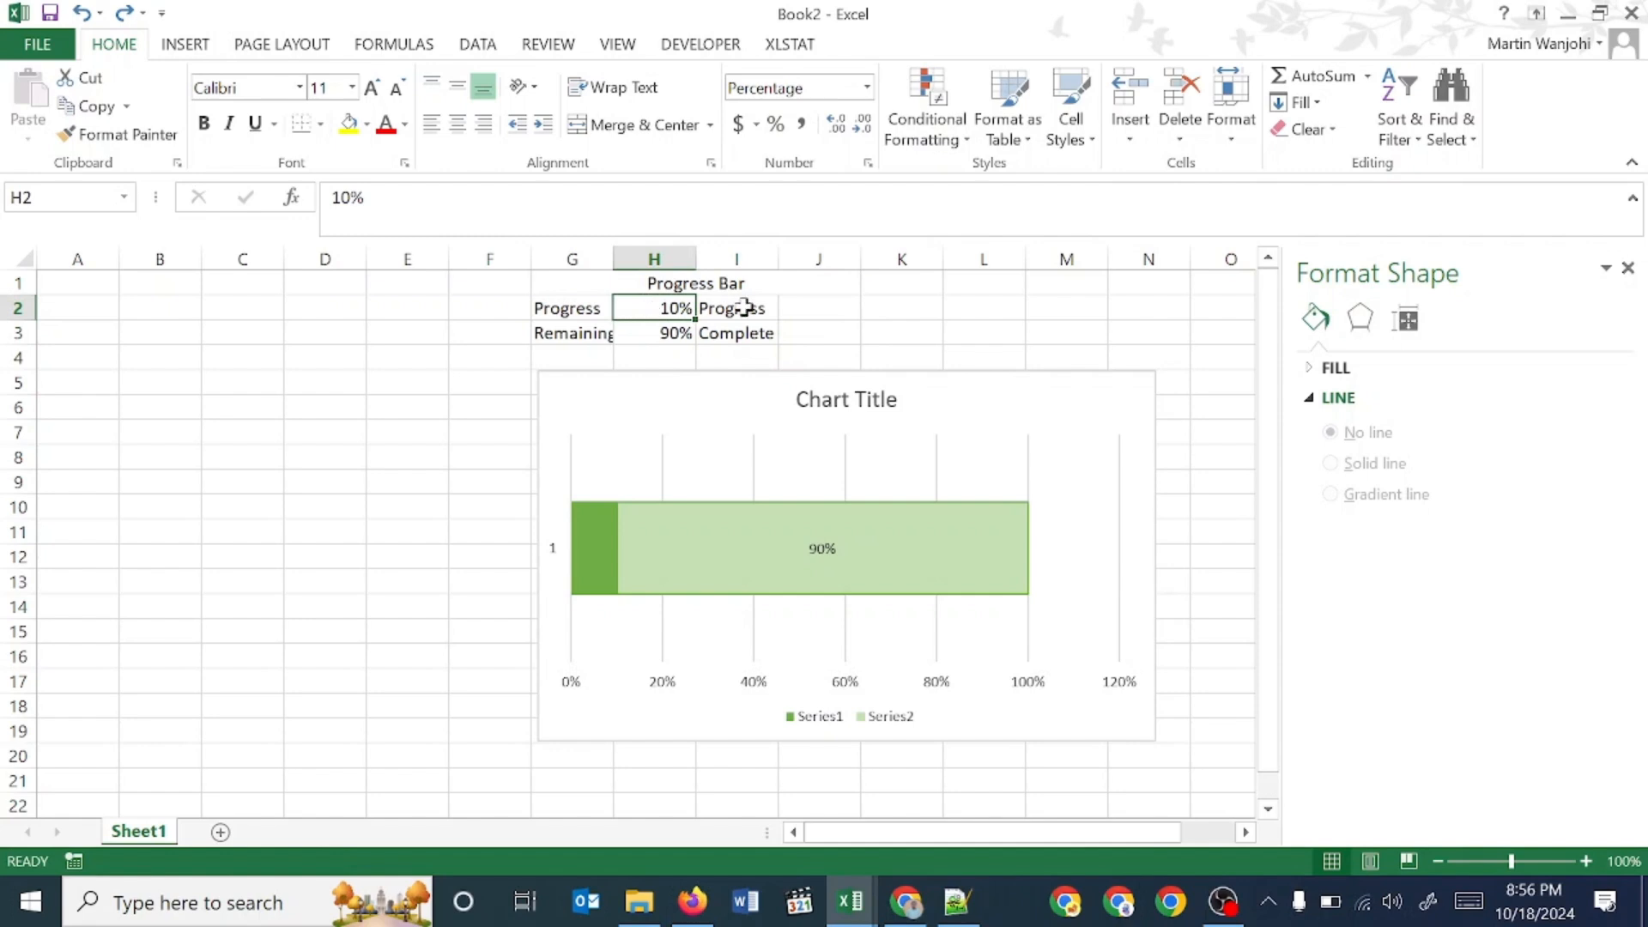
type("90")
key("Return")
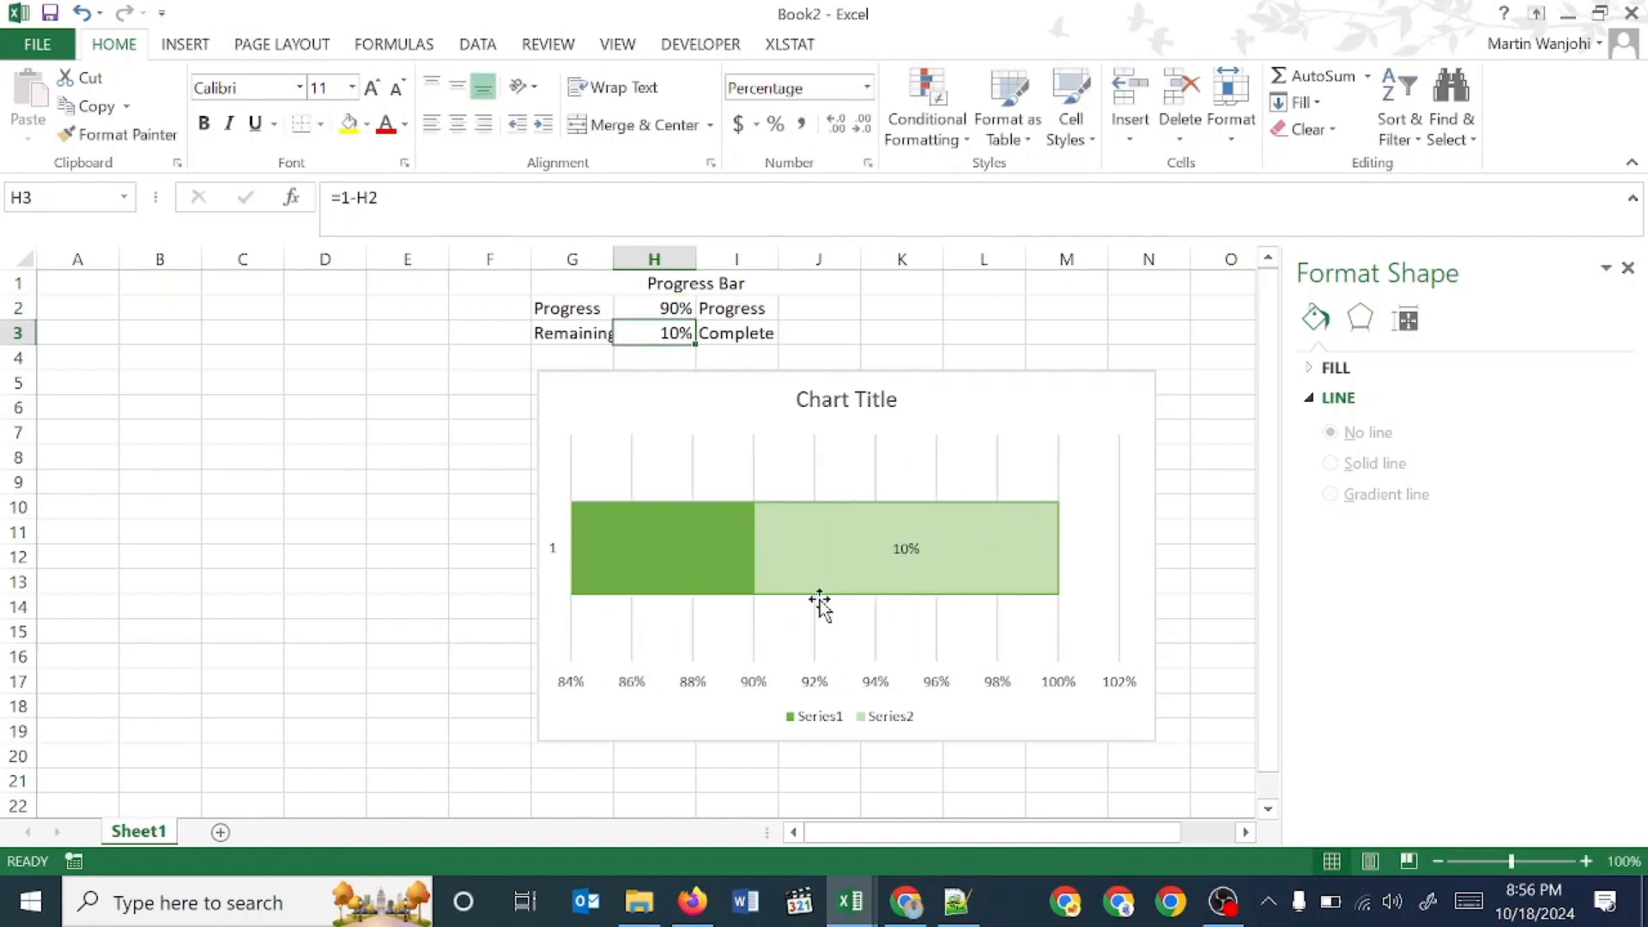
mouse_move(871, 556)
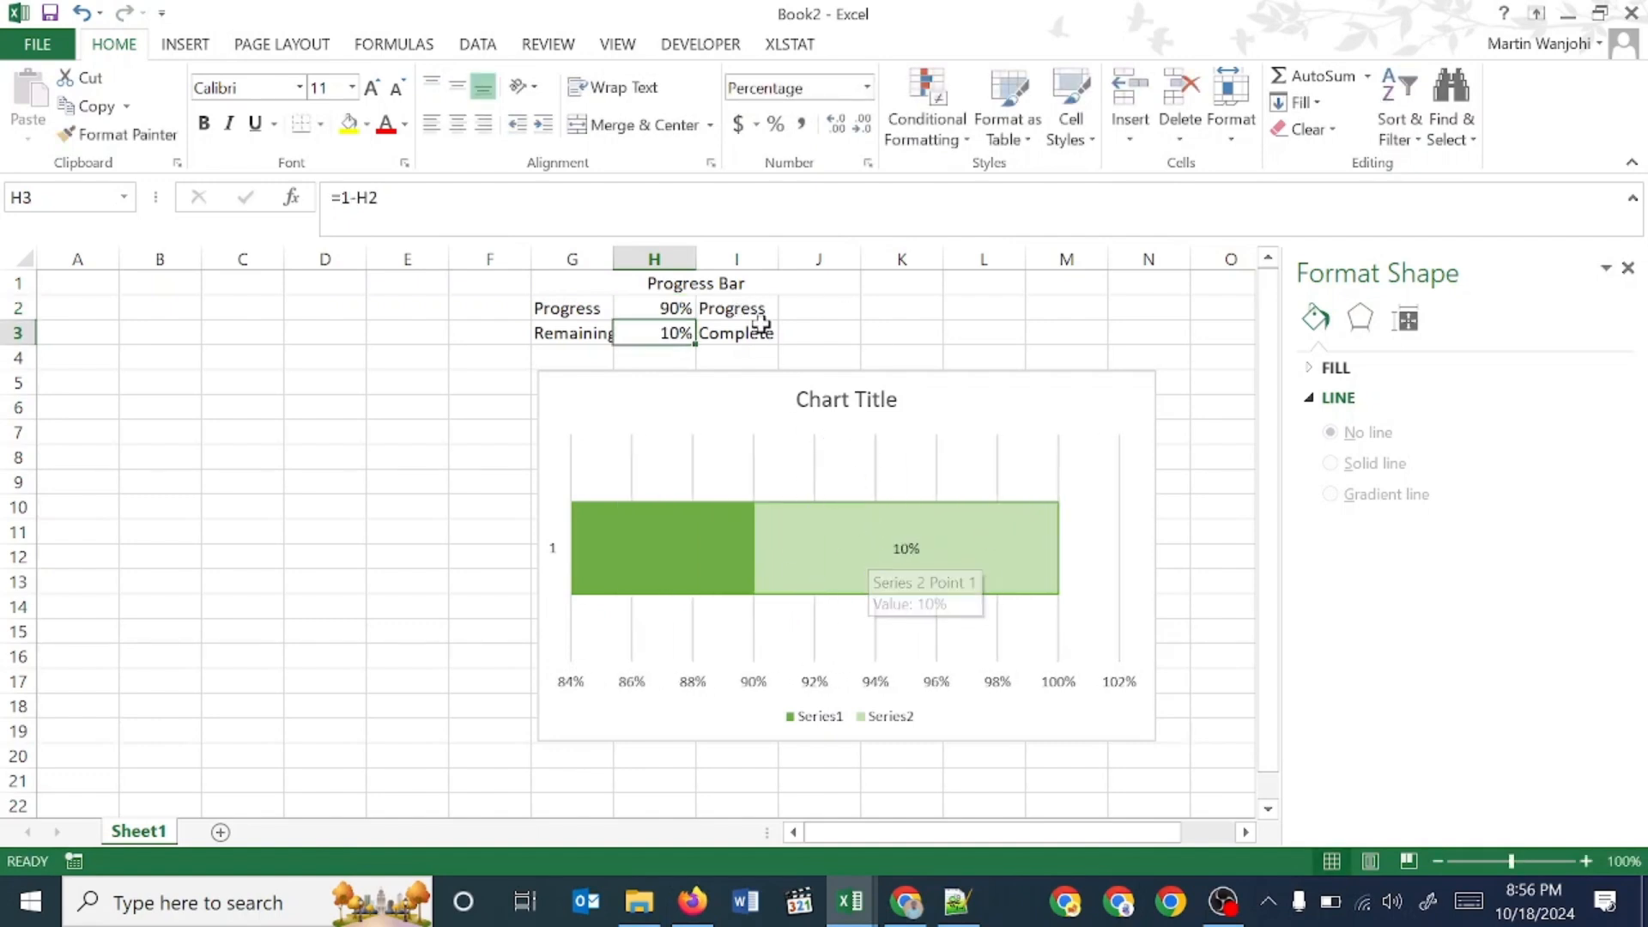
key("ctrl+z")
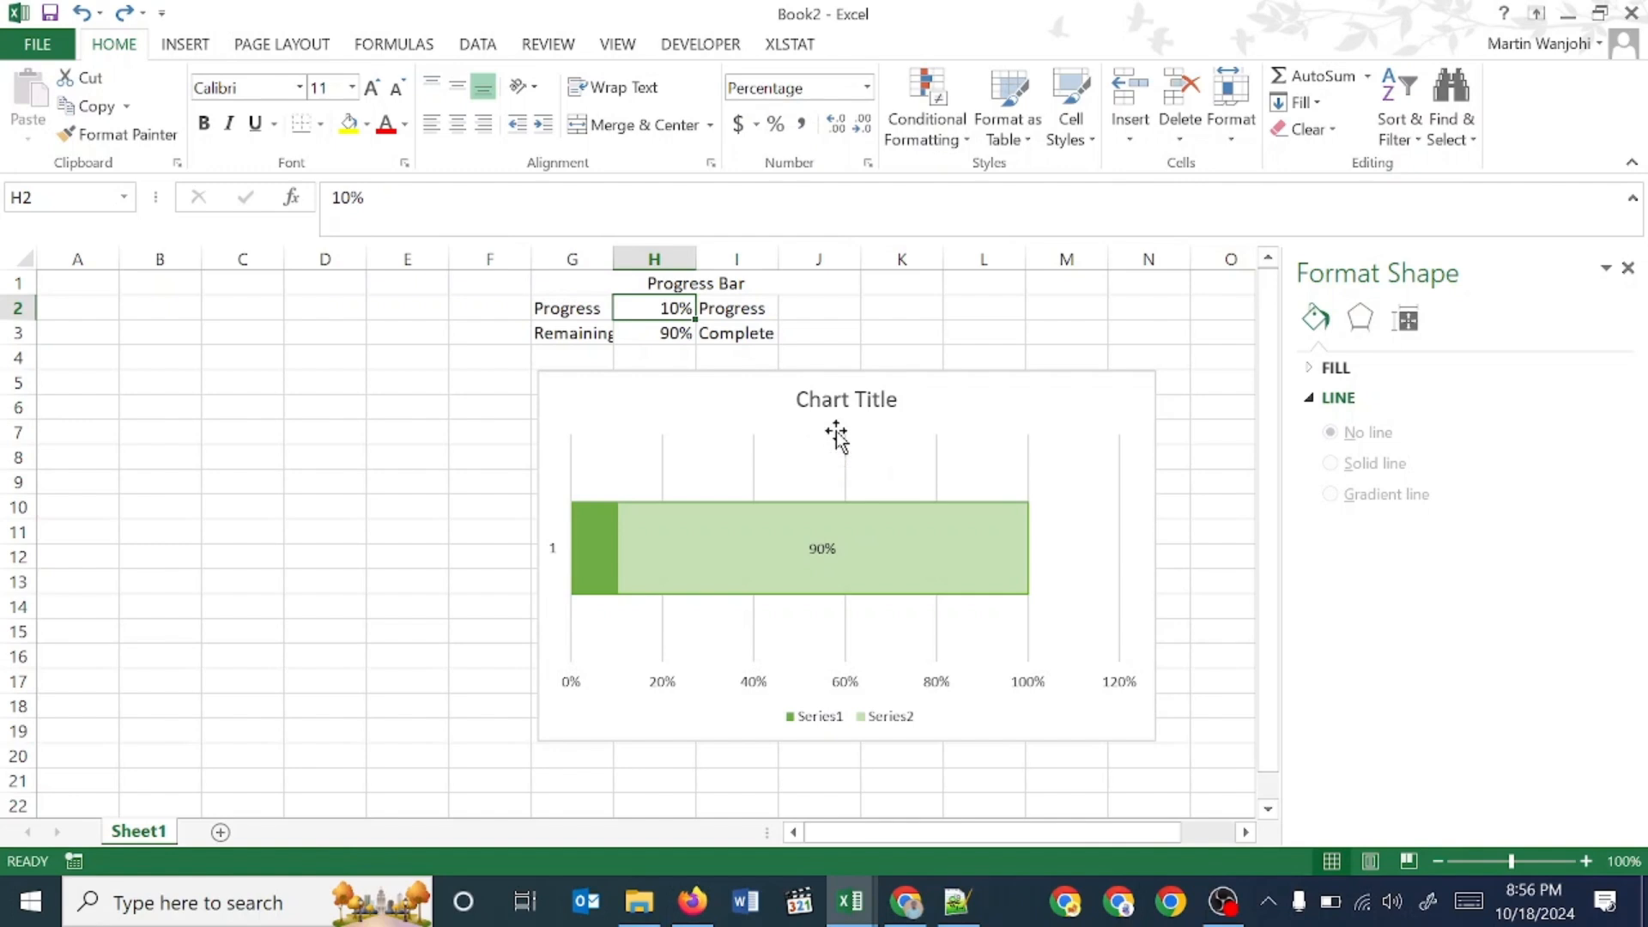
- Link the data label on the Remaining bar to cell H2 so it displays the progress percentage
left_click(821, 547)
left_click(821, 549)
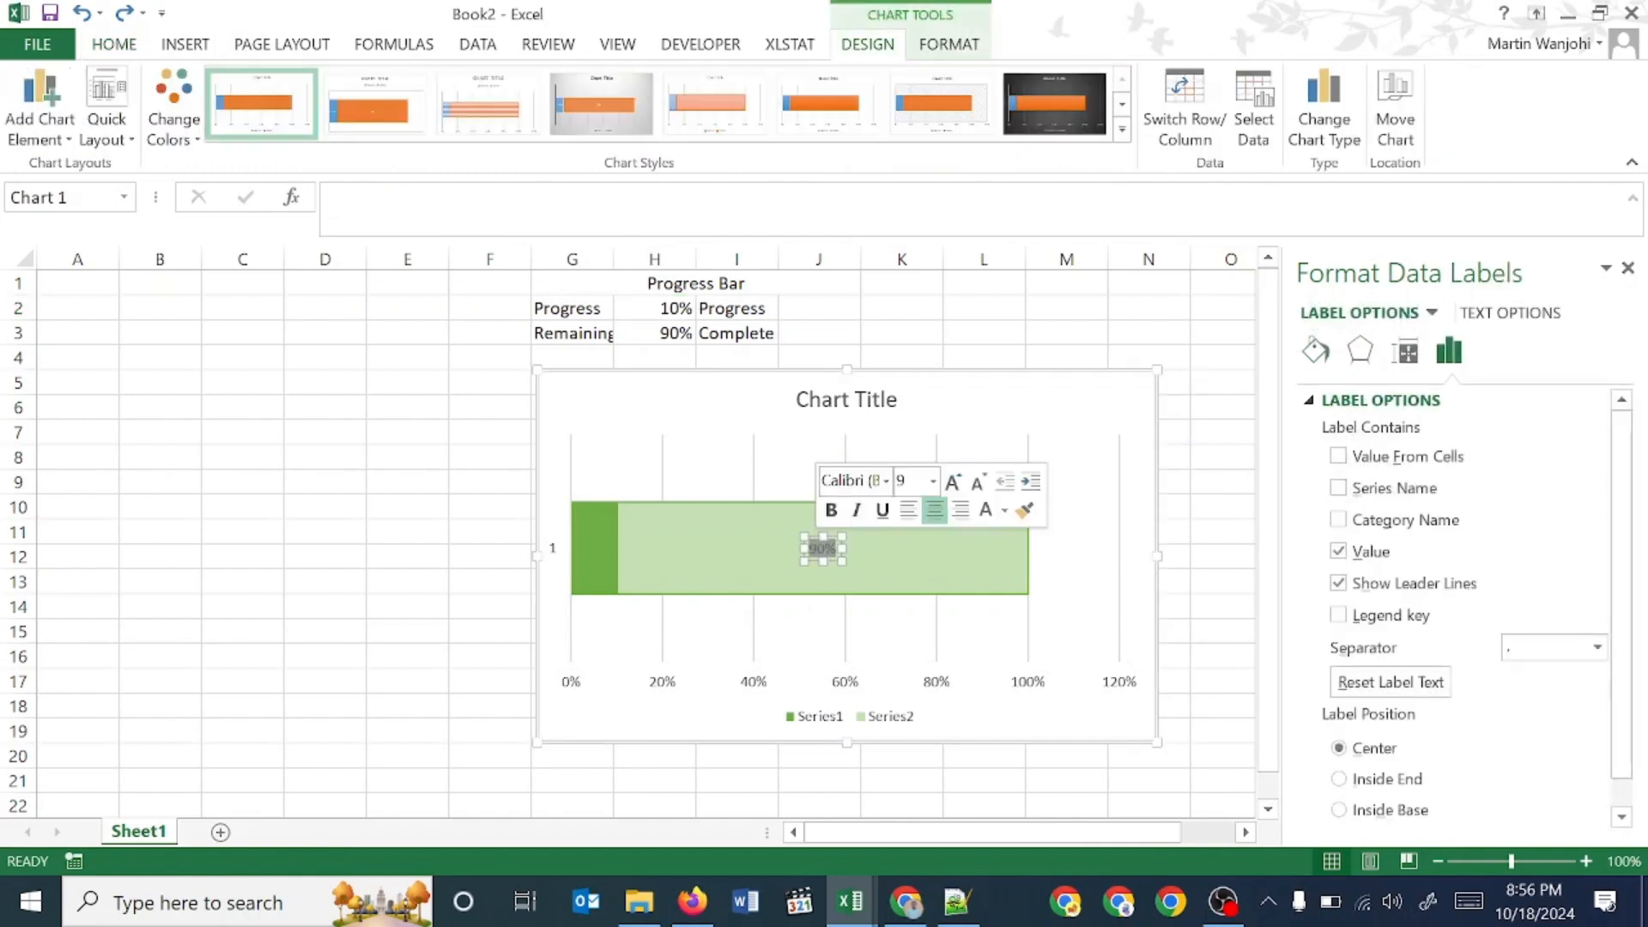
left_click(824, 550)
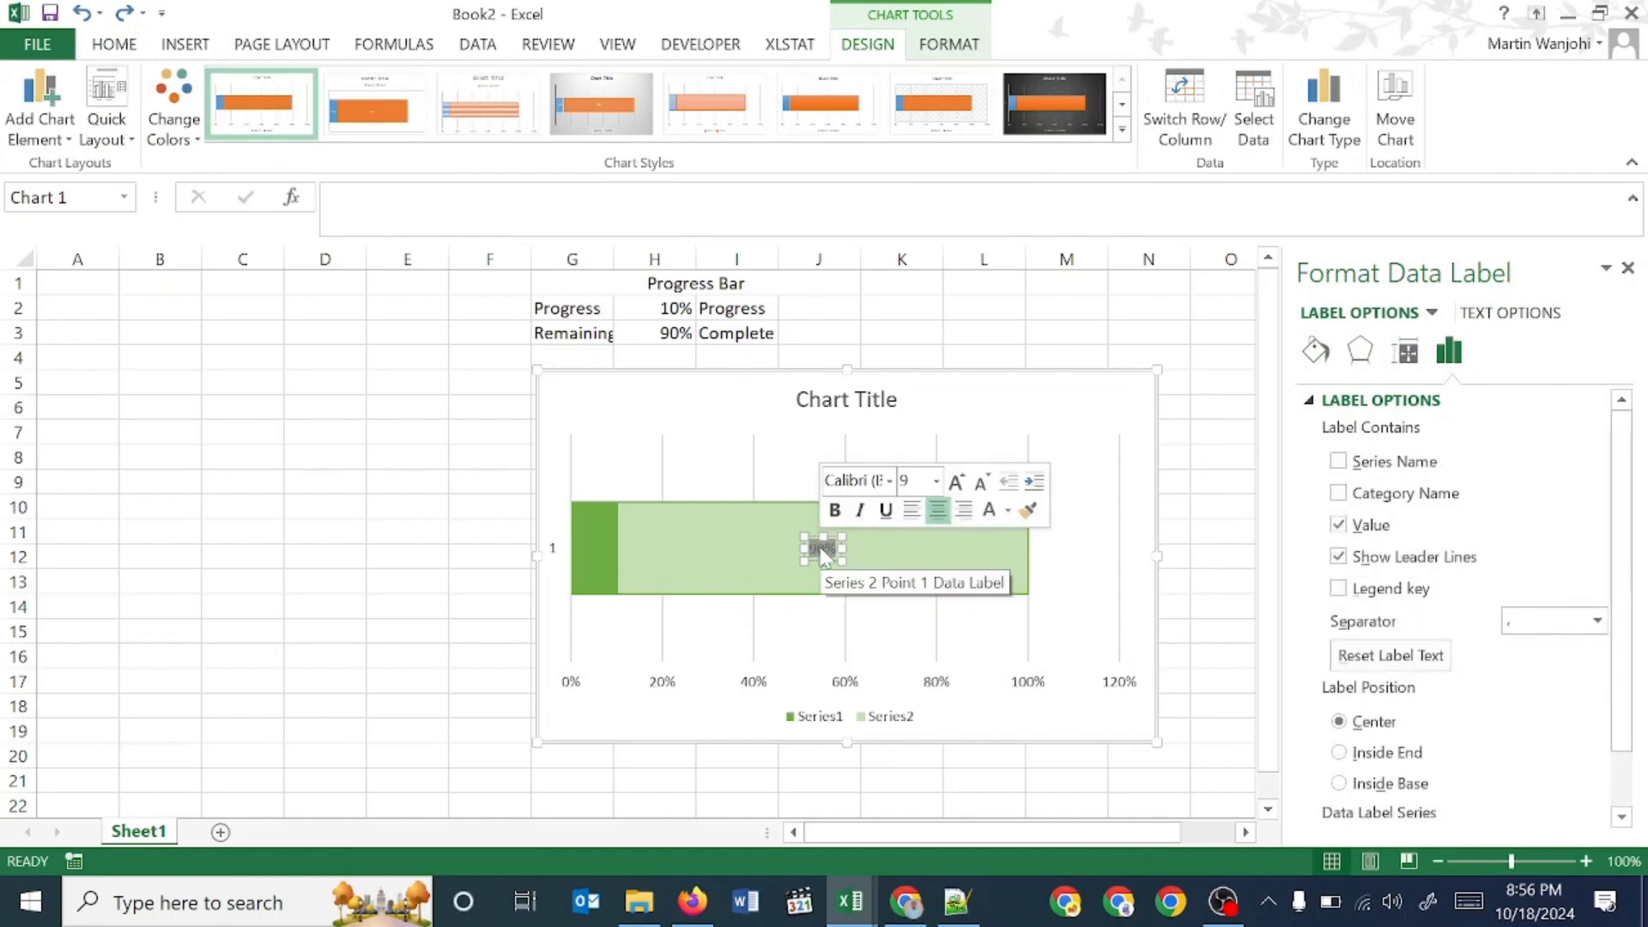
left_click(824, 551)
left_click(824, 551)
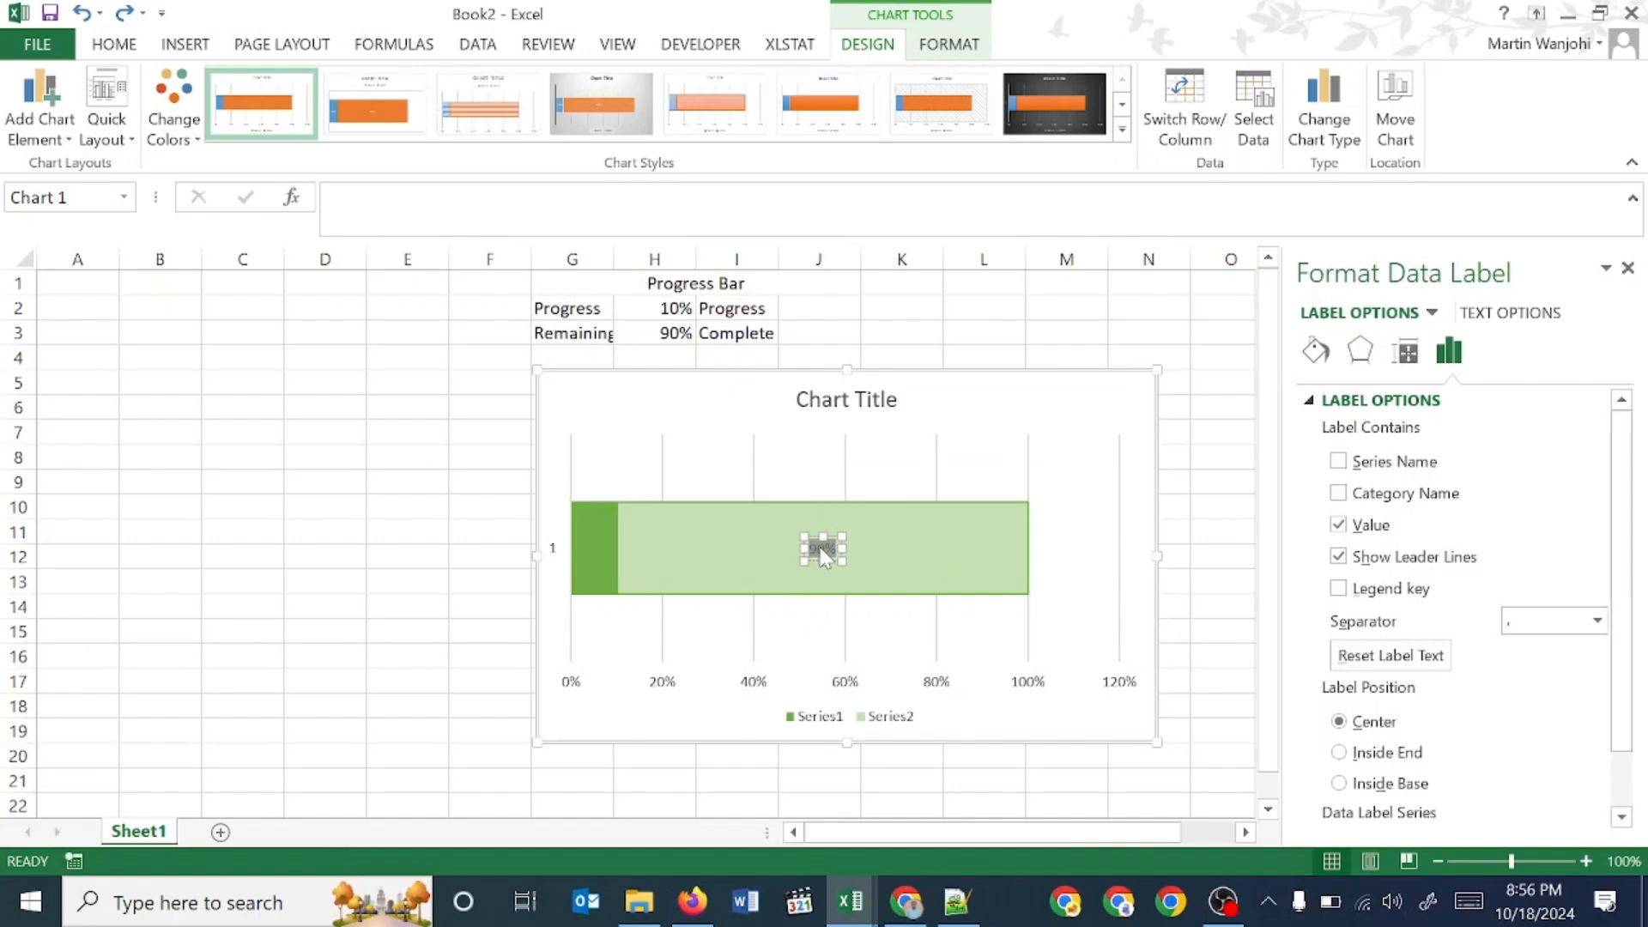
left_click(820, 548)
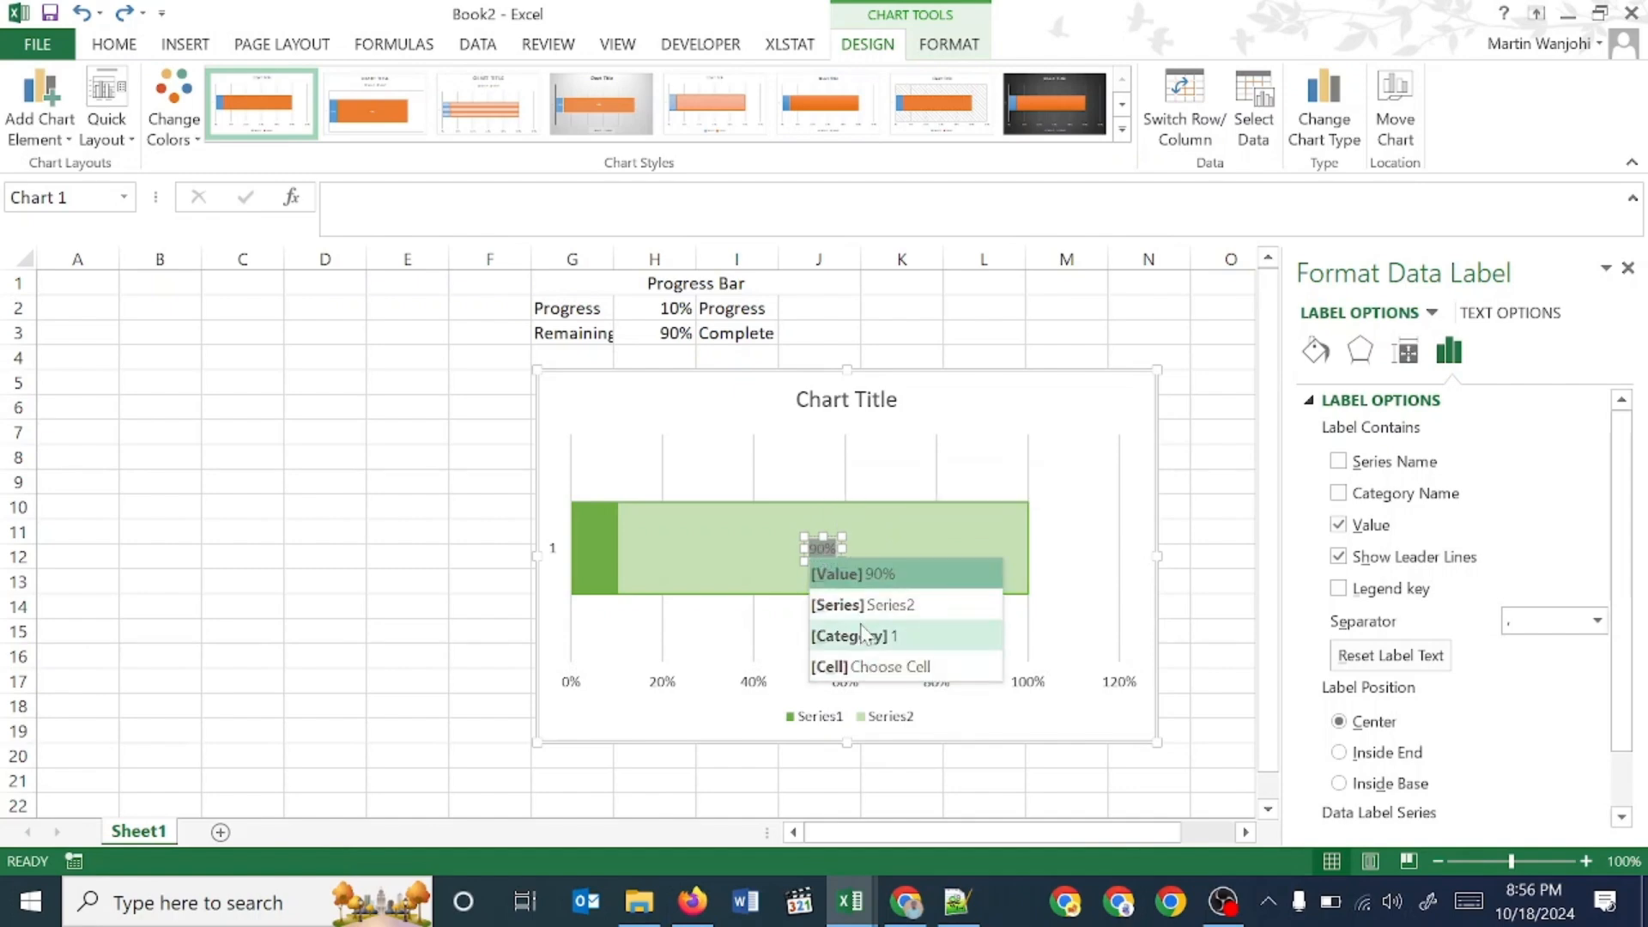
left_click(874, 666)
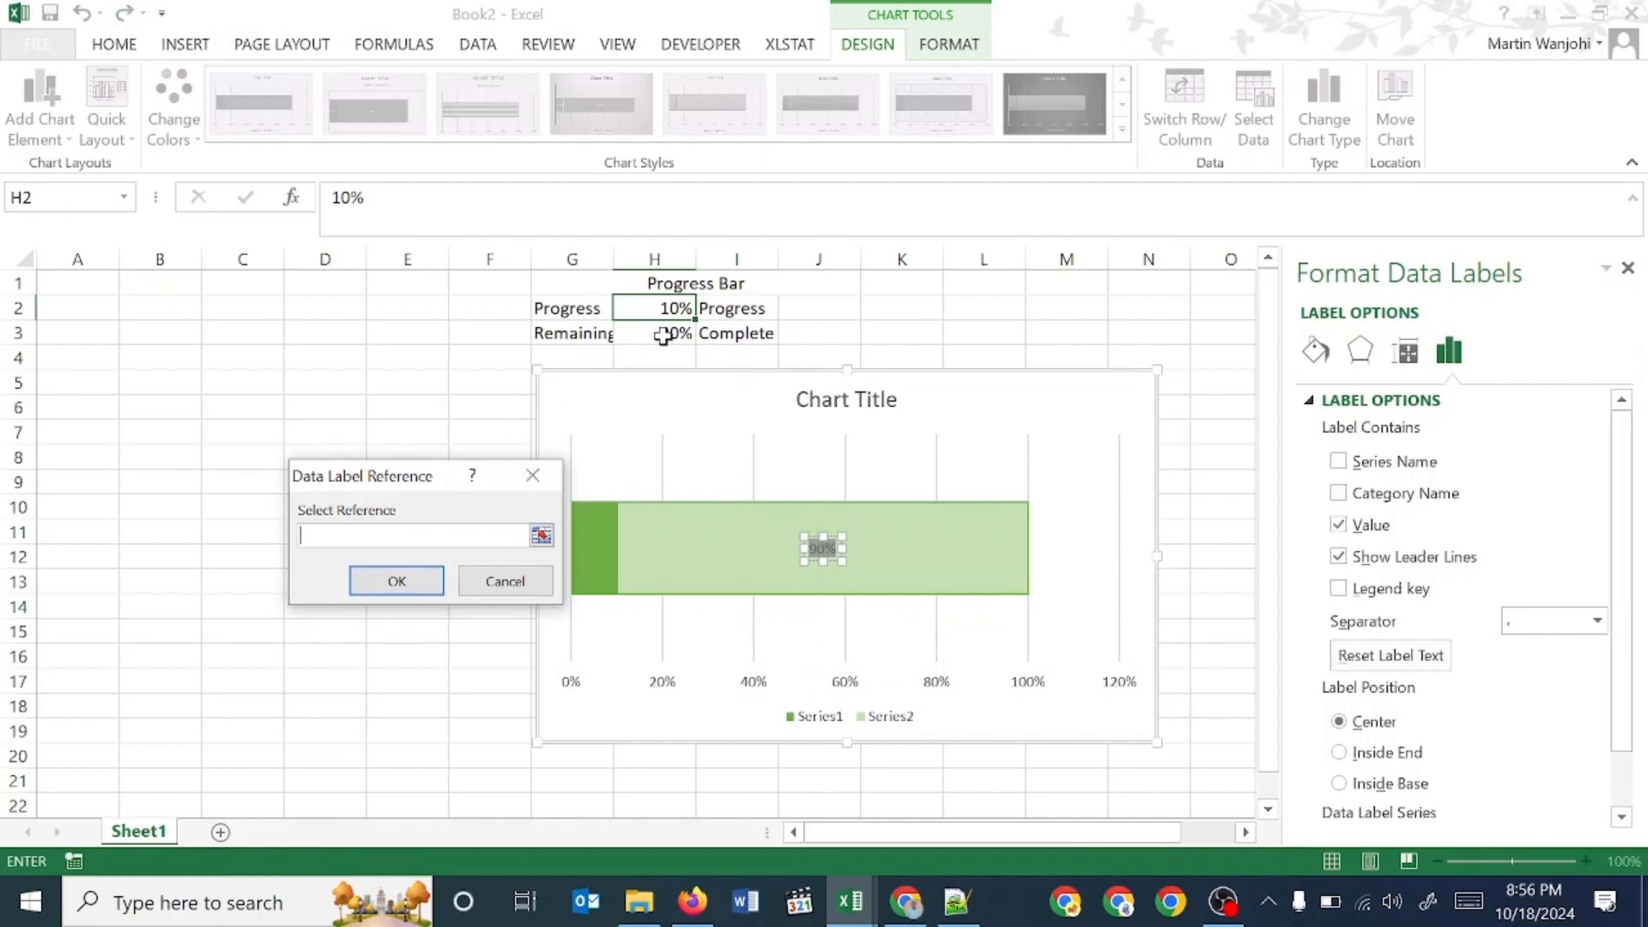
left_click(661, 309)
left_click(405, 581)
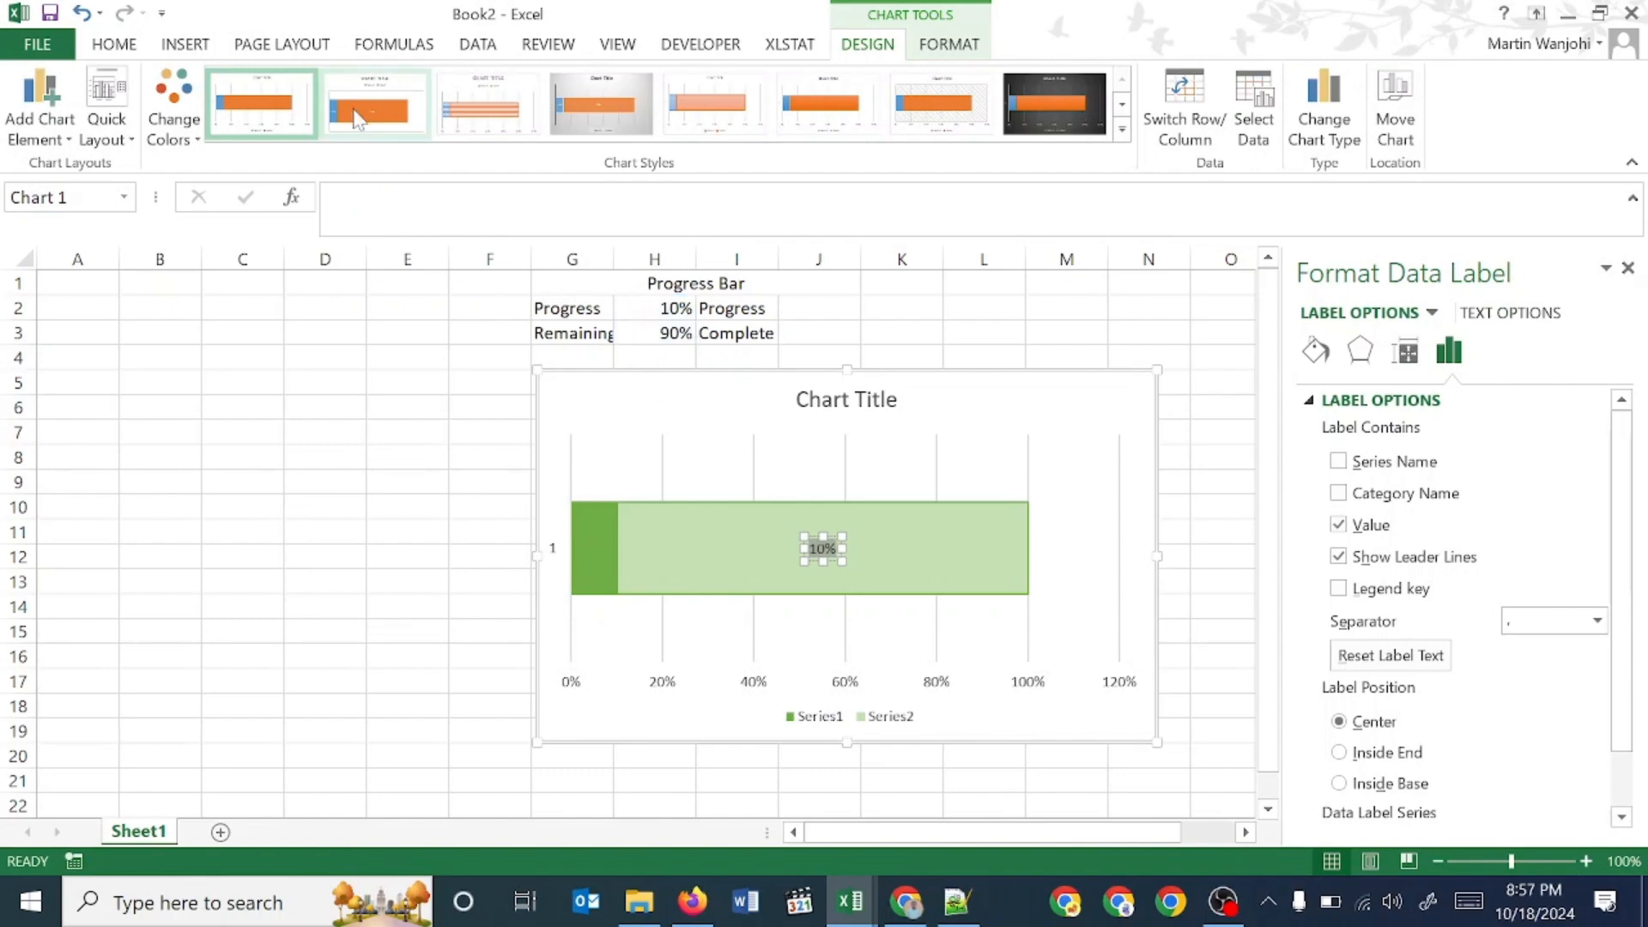
- Enlarge the bar's data label to 20 pt and make it bold and italic
left_click(114, 51)
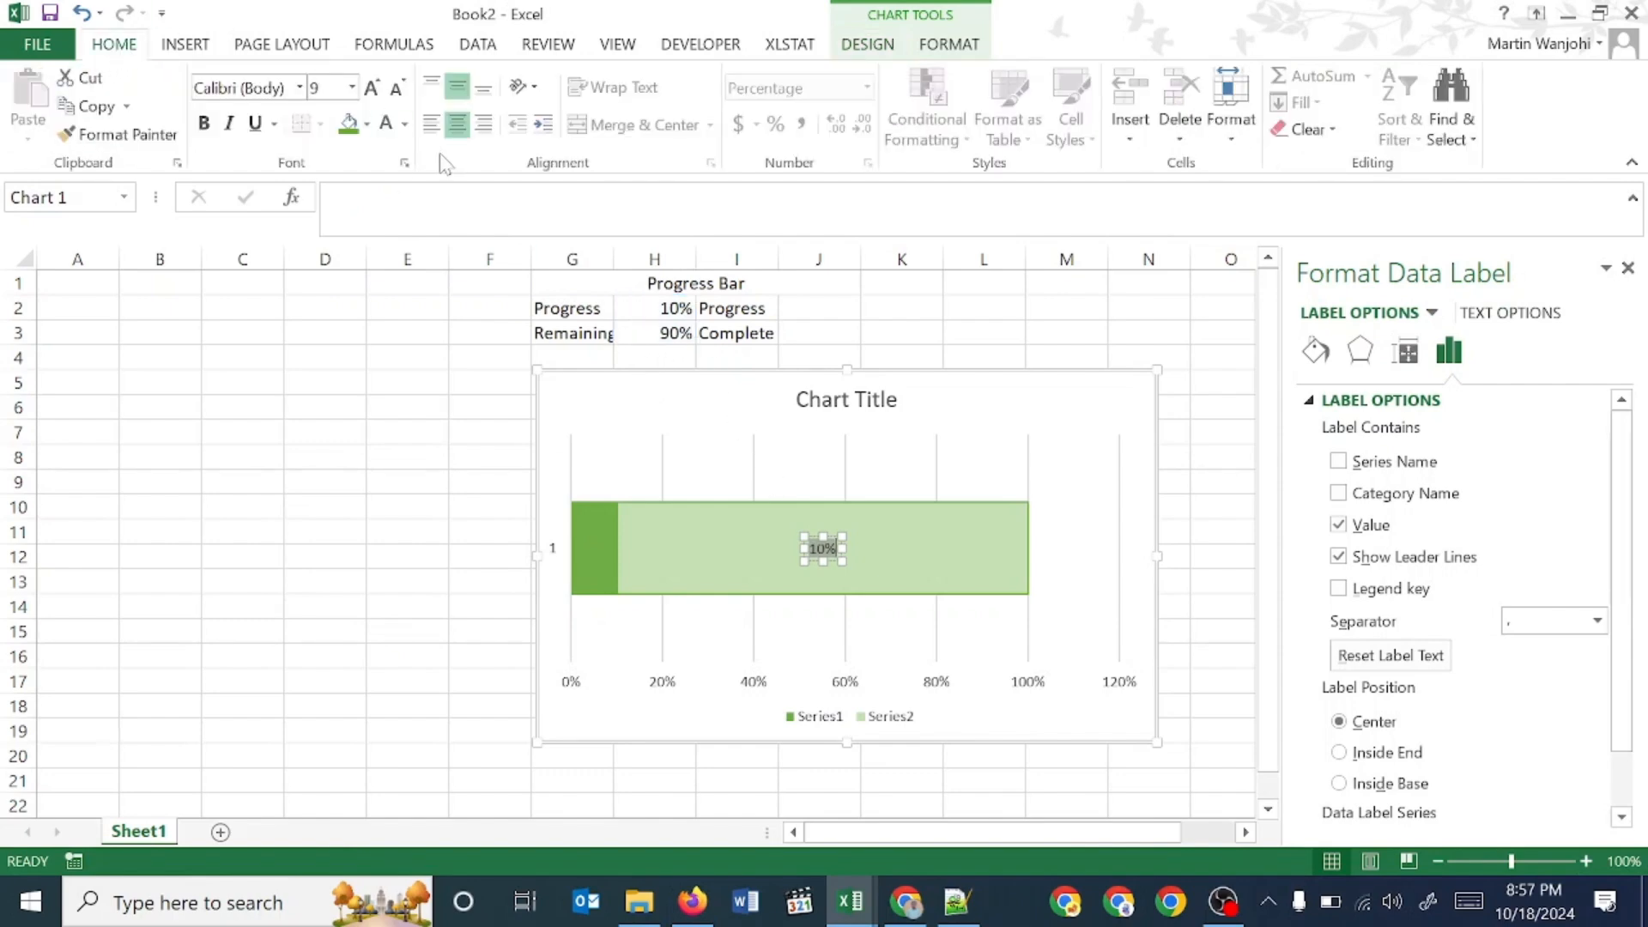
left_click(370, 87)
left_click(371, 87)
left_click(371, 87)
left_click(370, 88)
left_click(370, 87)
left_click(857, 460)
left_click(807, 551)
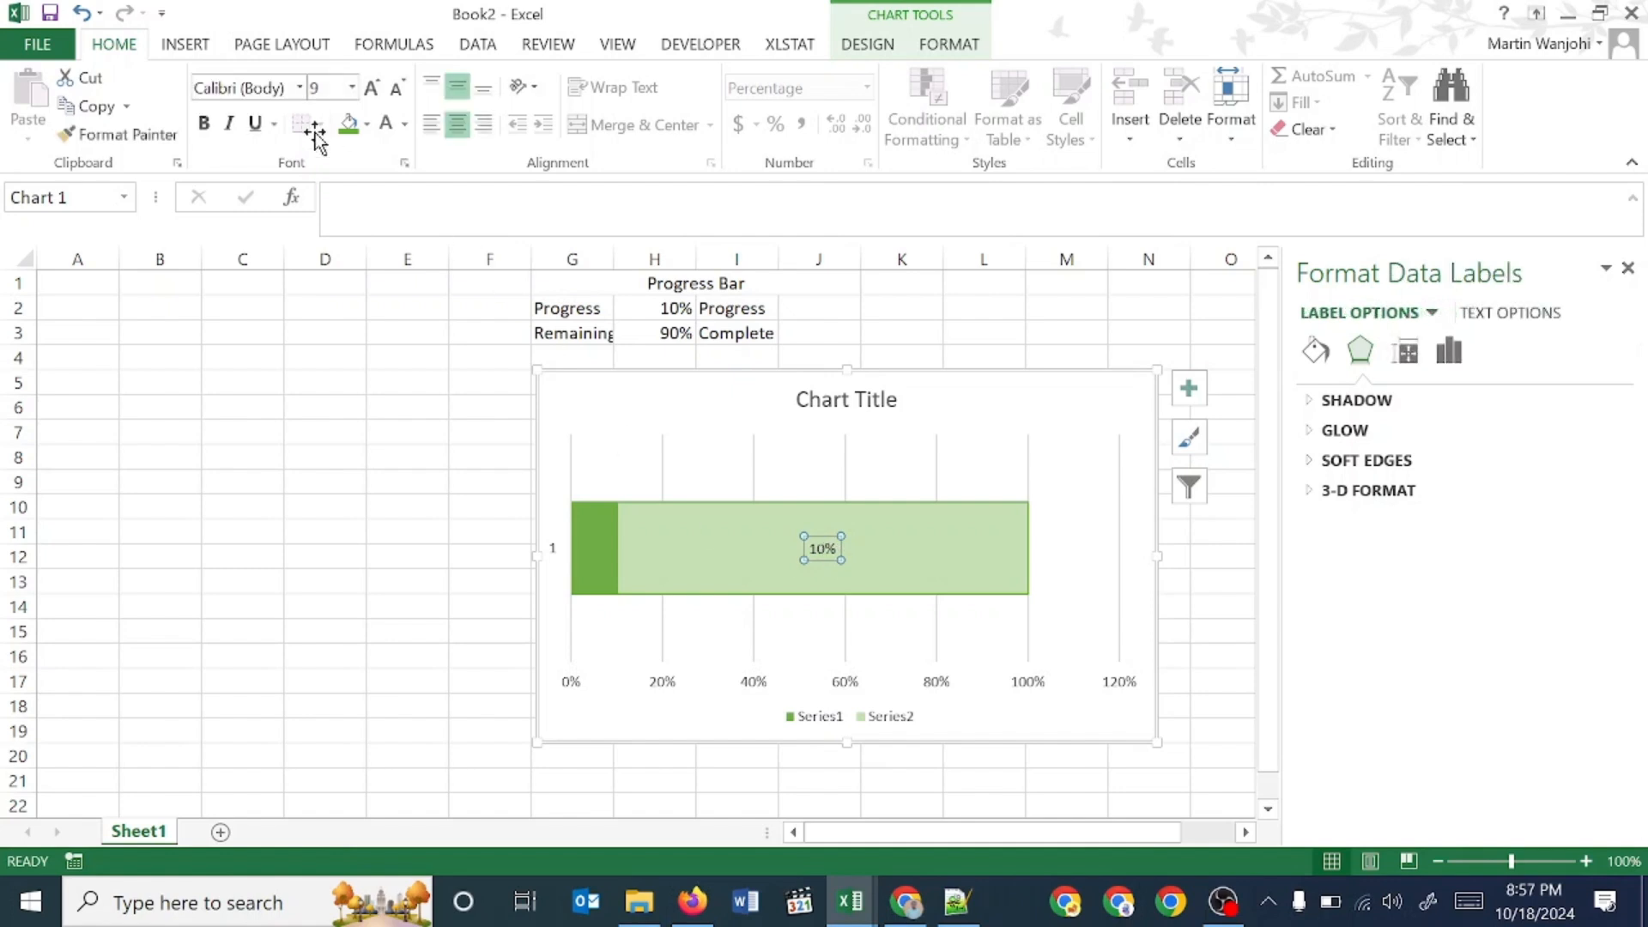
left_click(371, 87)
left_click(371, 87)
left_click(371, 88)
left_click(371, 88)
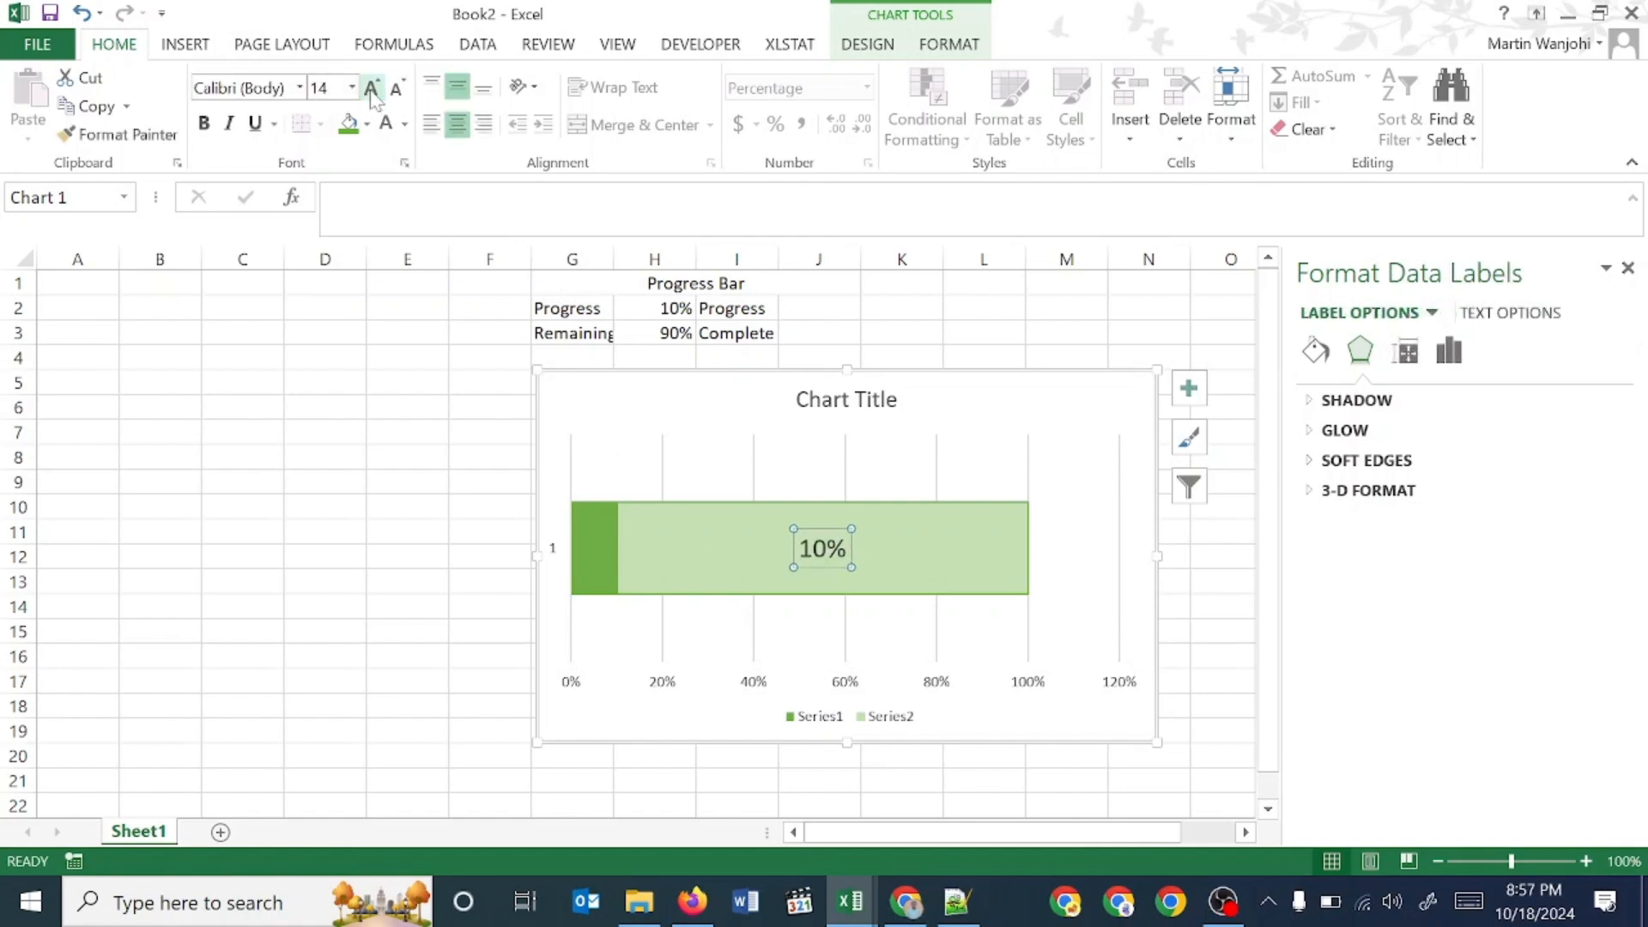
left_click(371, 88)
left_click(370, 88)
left_click(371, 87)
left_click(204, 122)
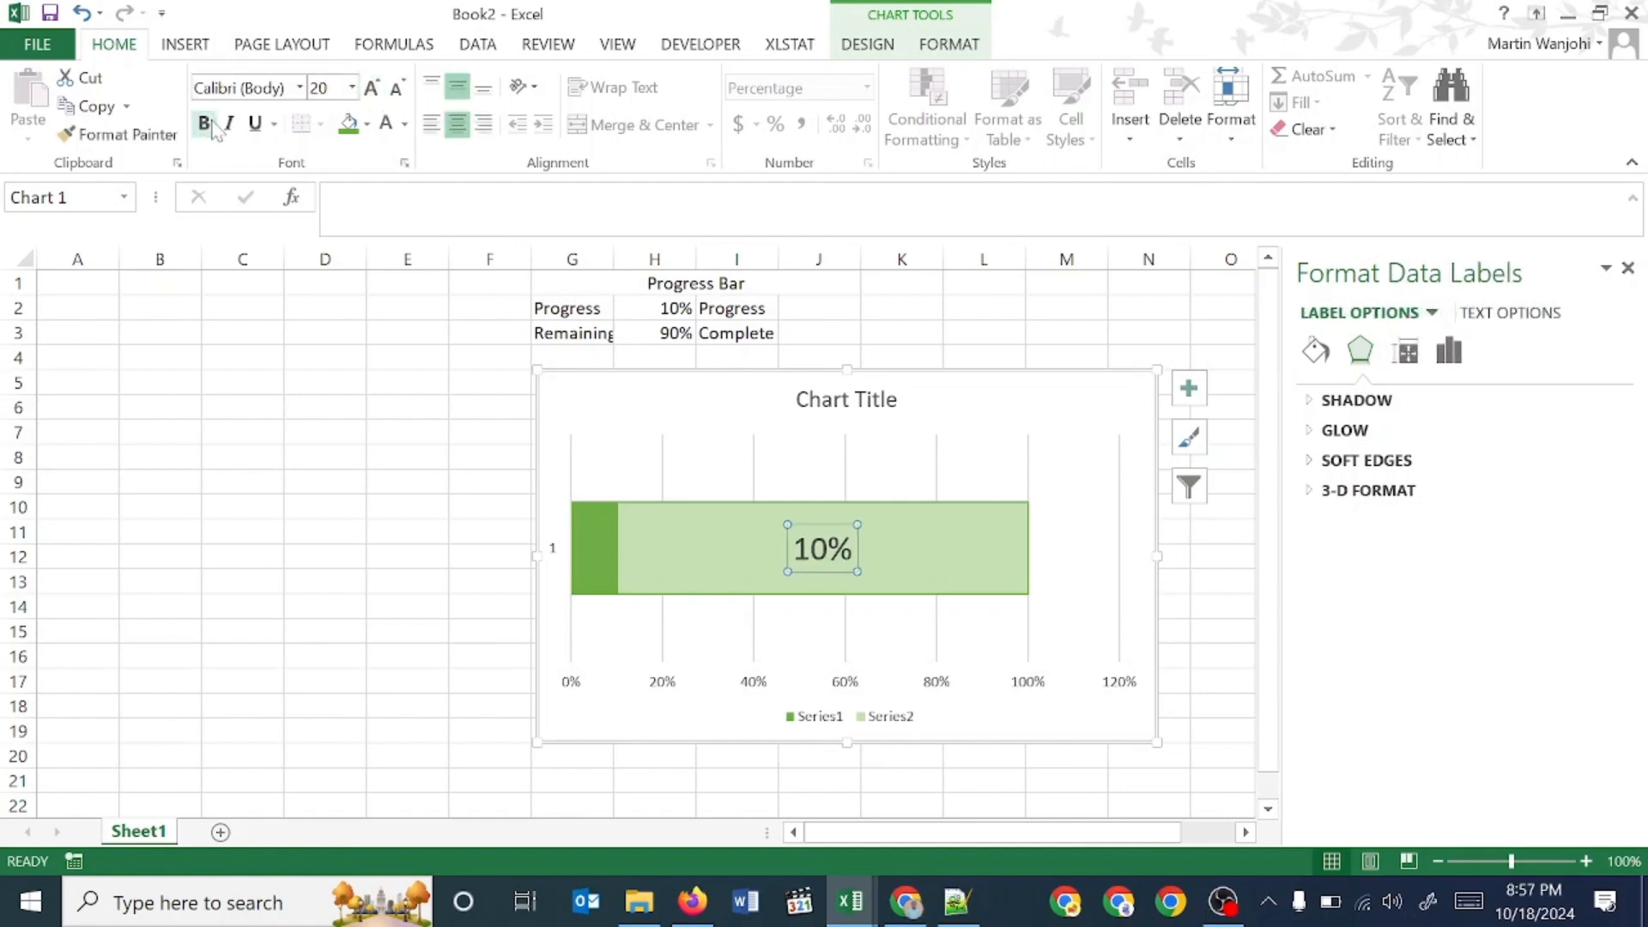
left_click(229, 123)
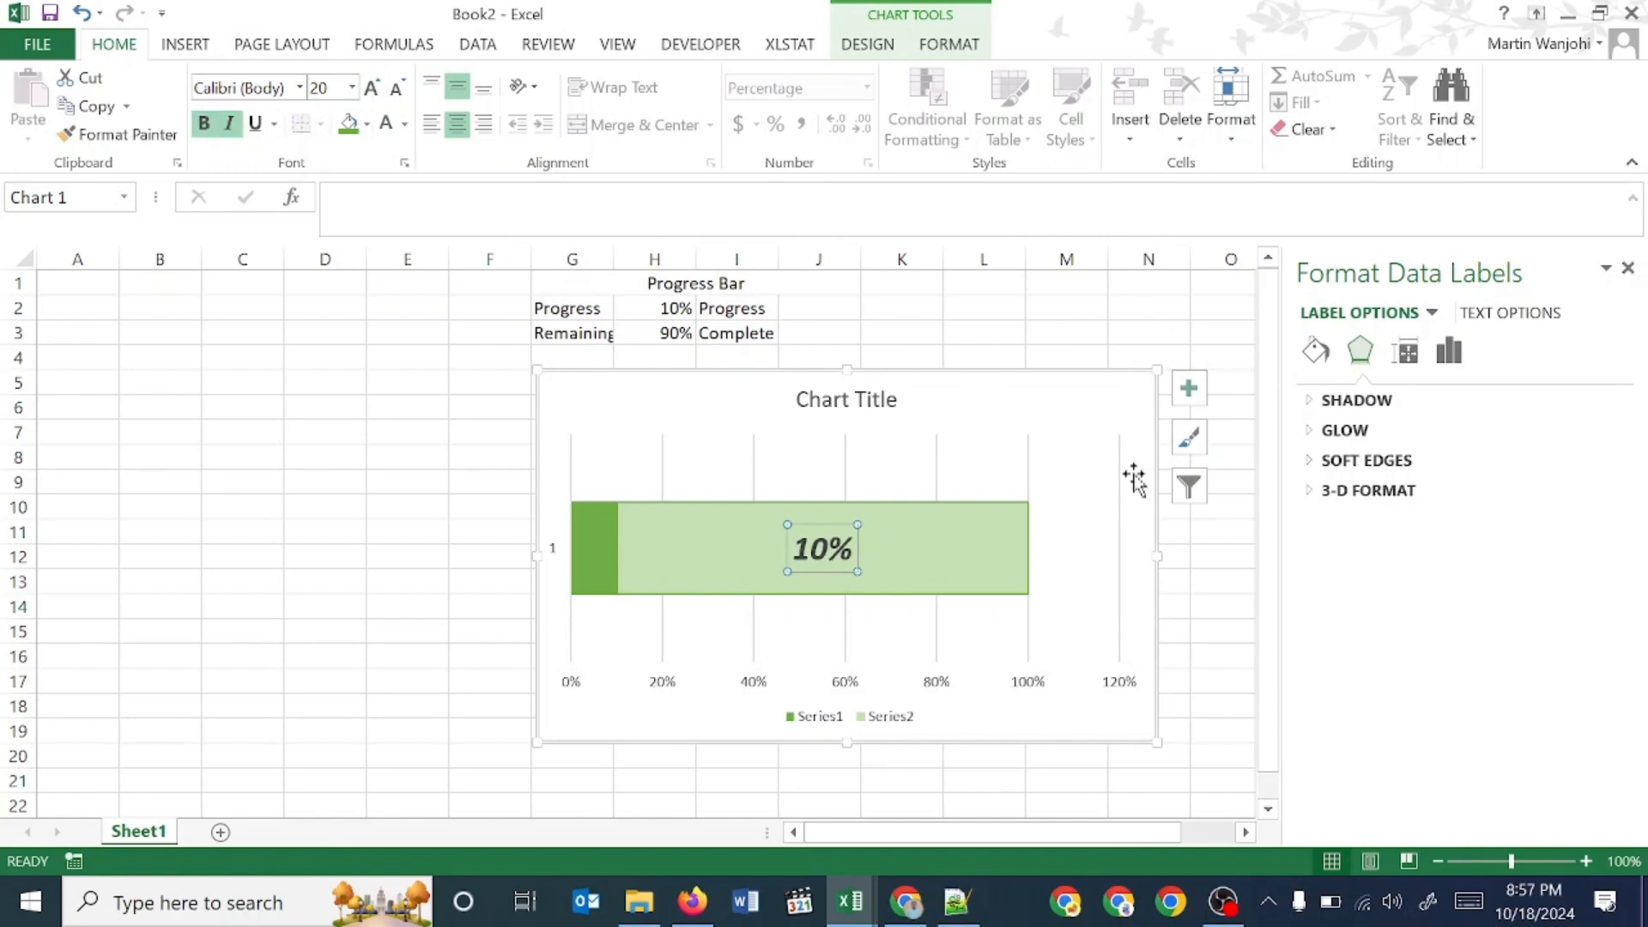
- Set the horizontal axis's maximum bound so that the scale ends at 100%
left_click(905, 687)
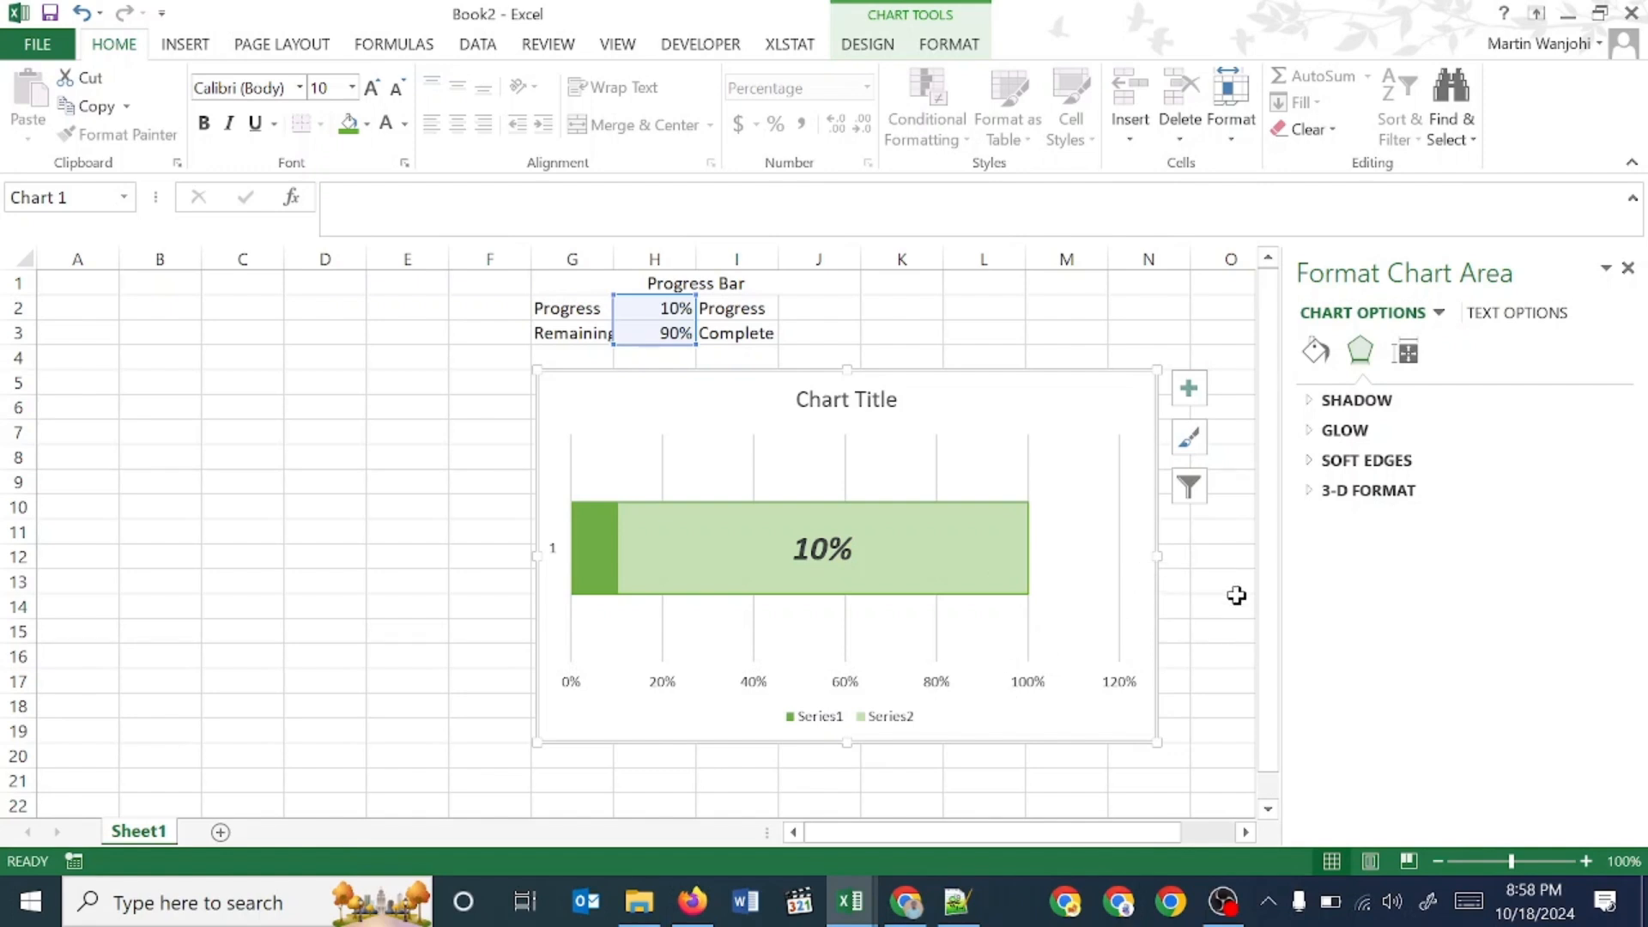
left_click(1197, 582)
right_click(1030, 692)
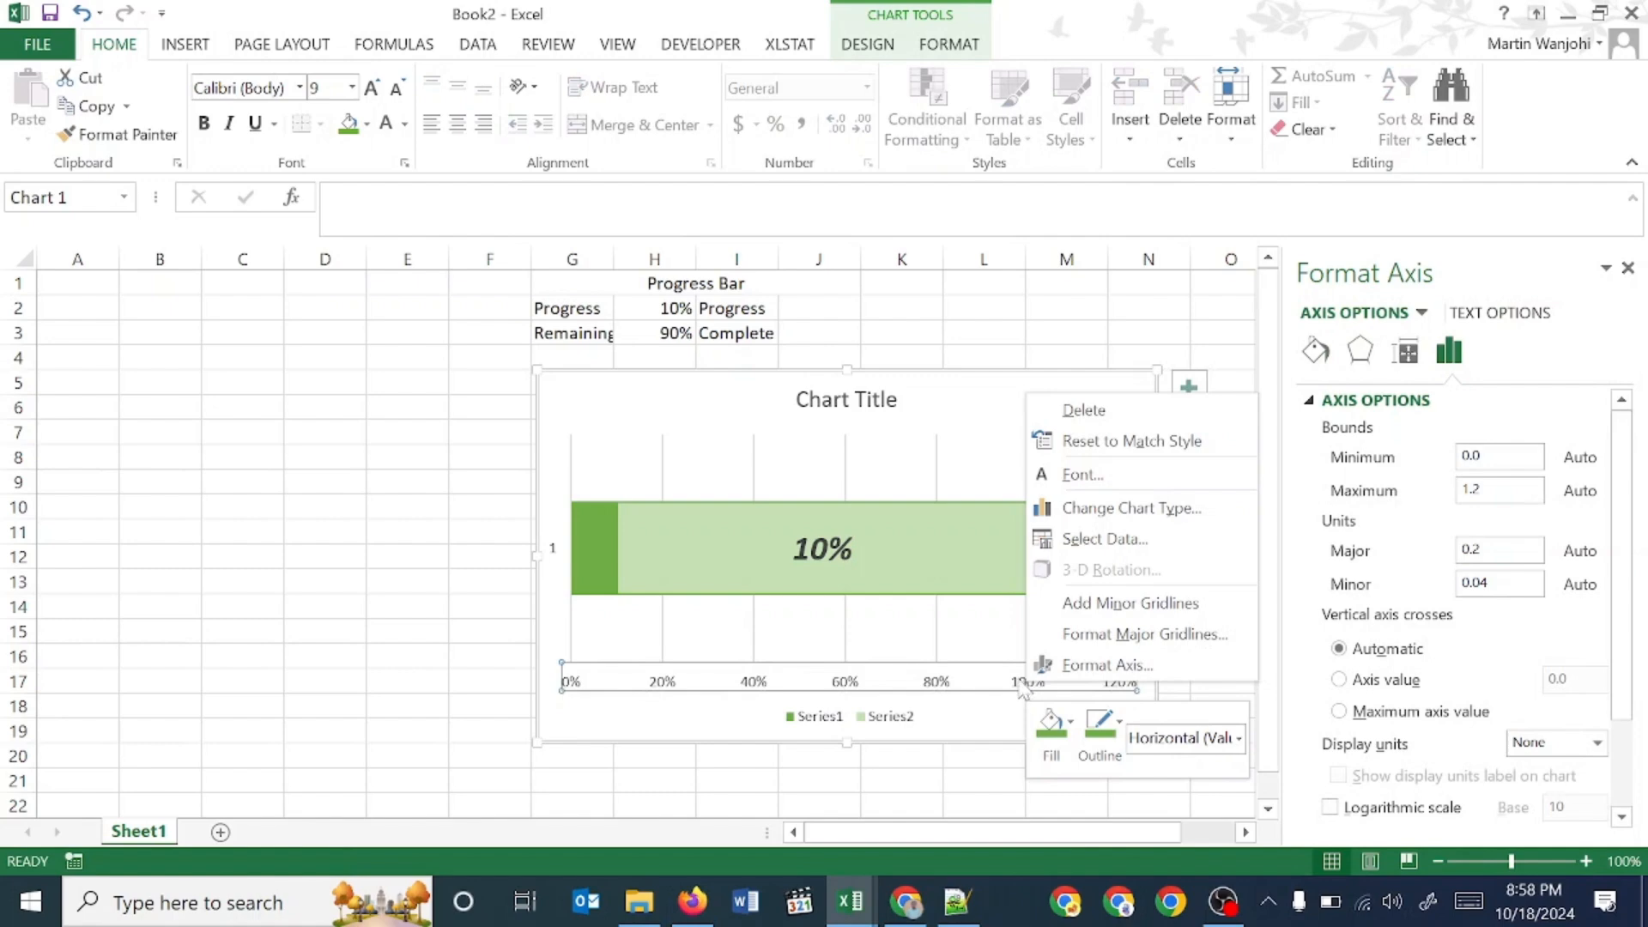
left_click(1094, 667)
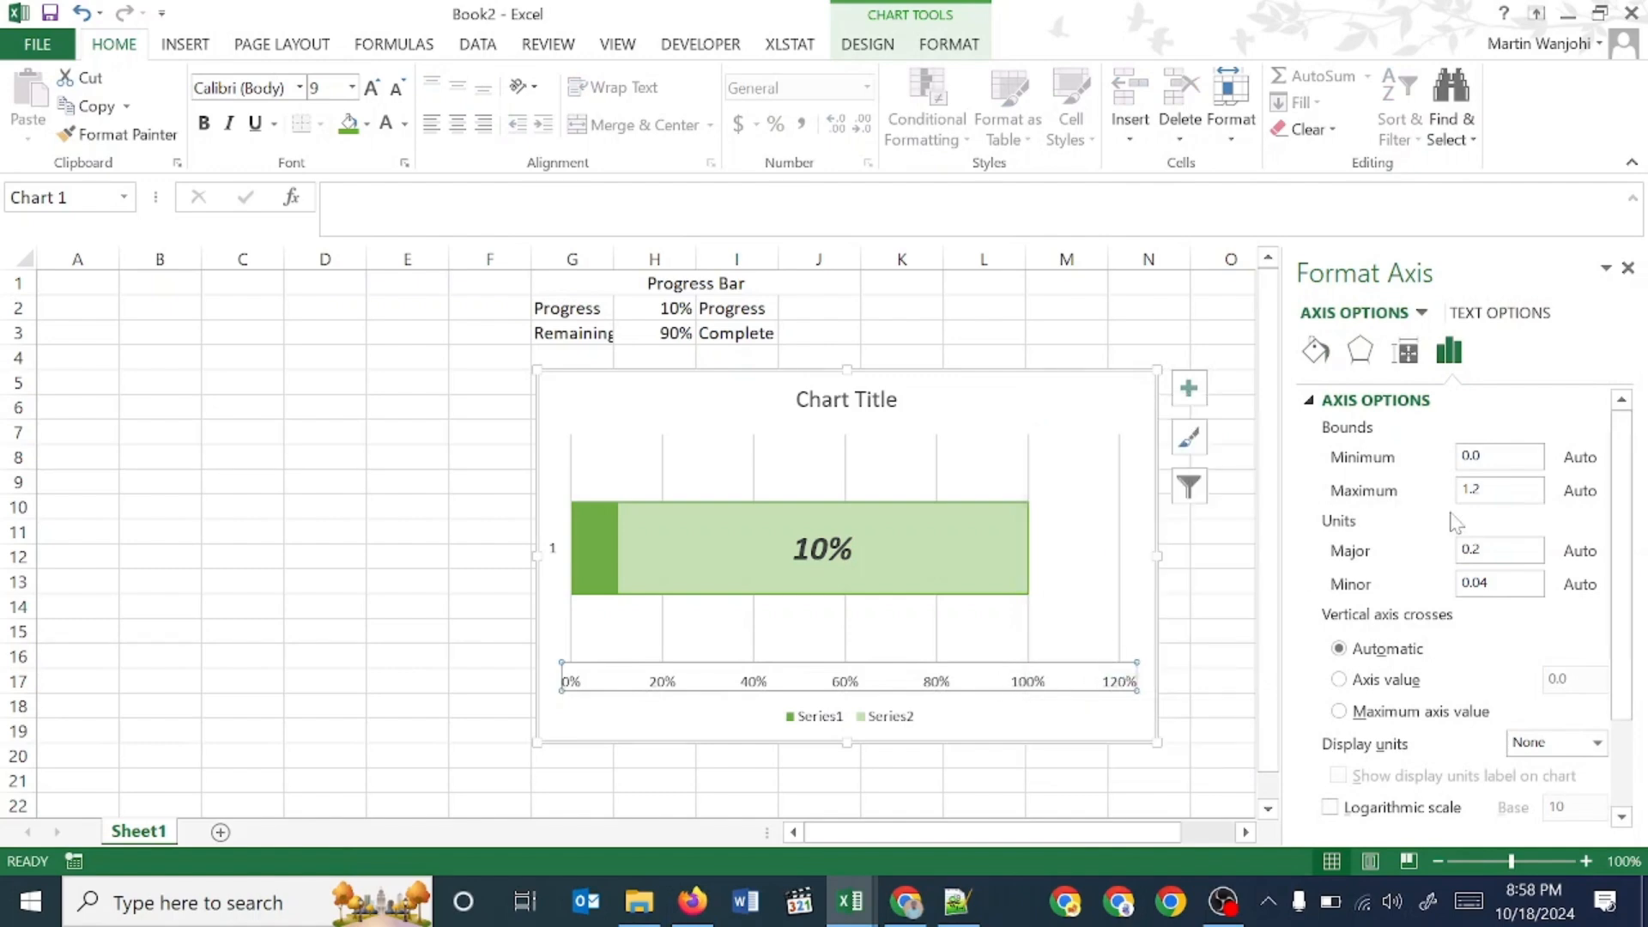
left_click_drag(1485, 490, 1371, 473)
left_click(1479, 455)
left_click(1497, 491)
key("Return")
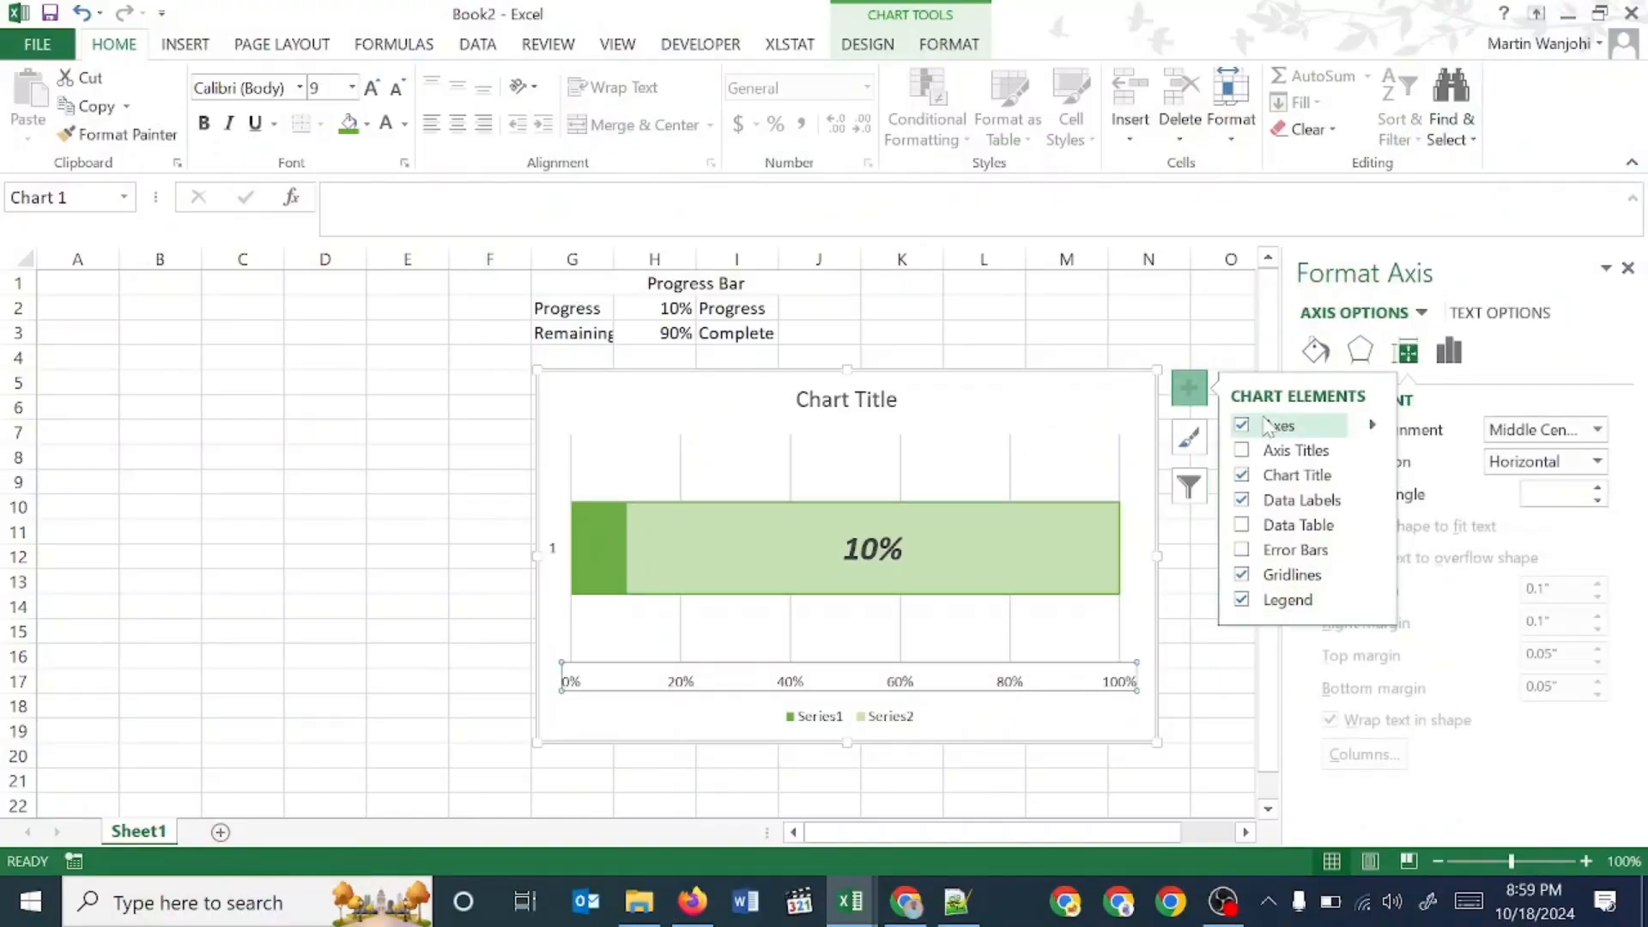
- Remove the legend, gridlines and axes from the chart
left_click(1098, 419)
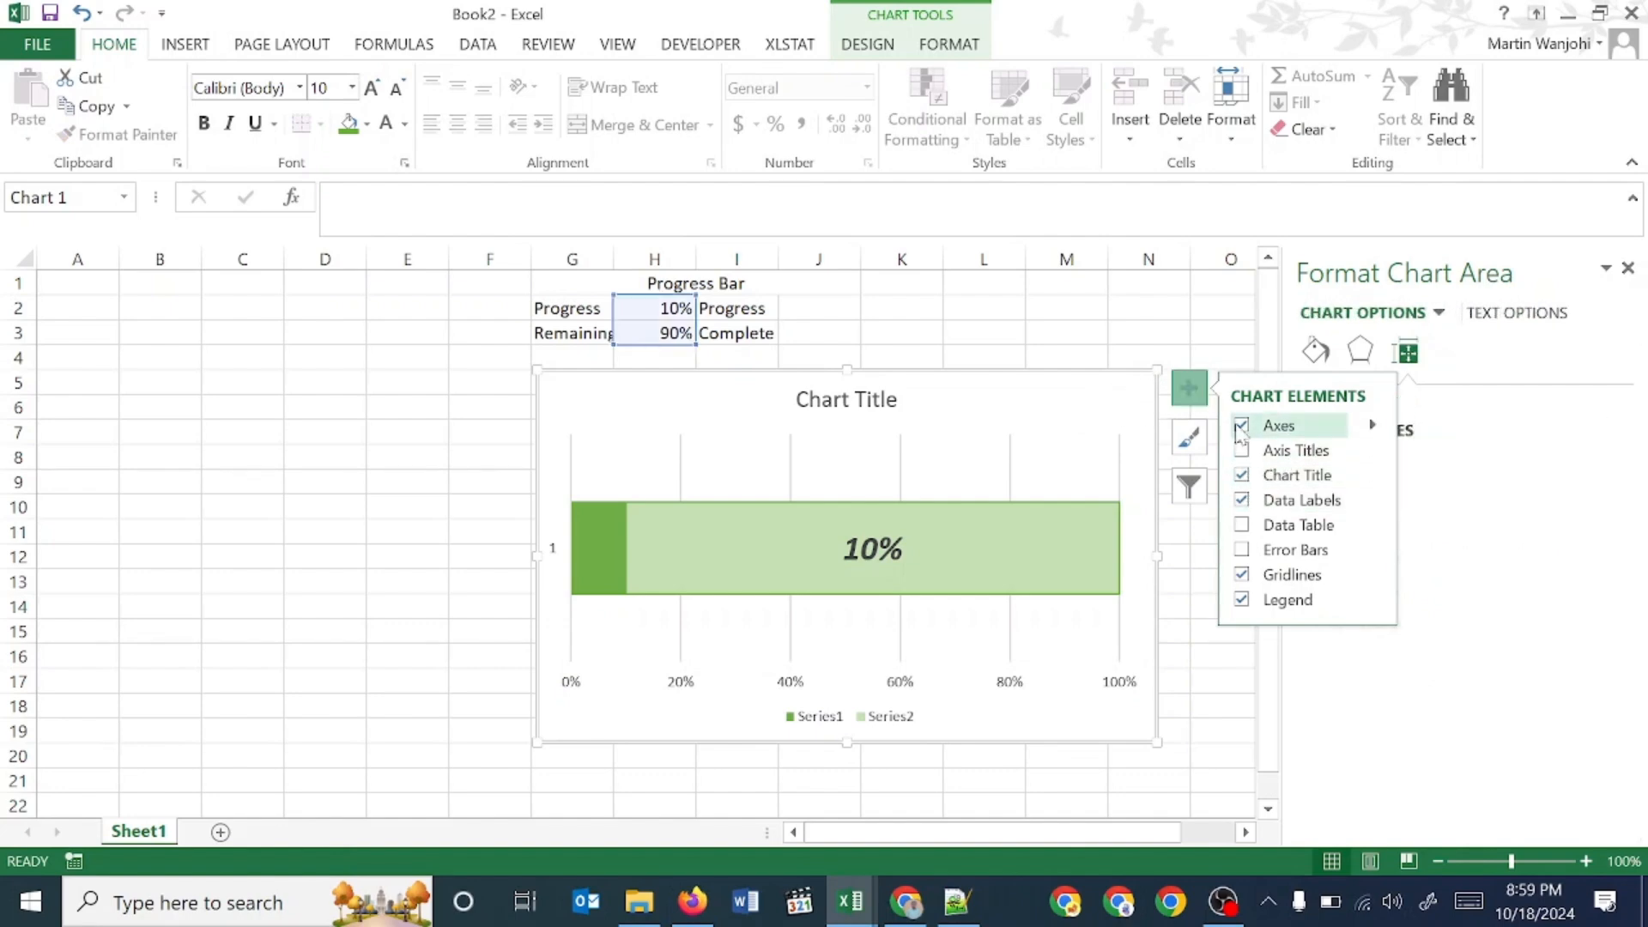
left_click(1241, 600)
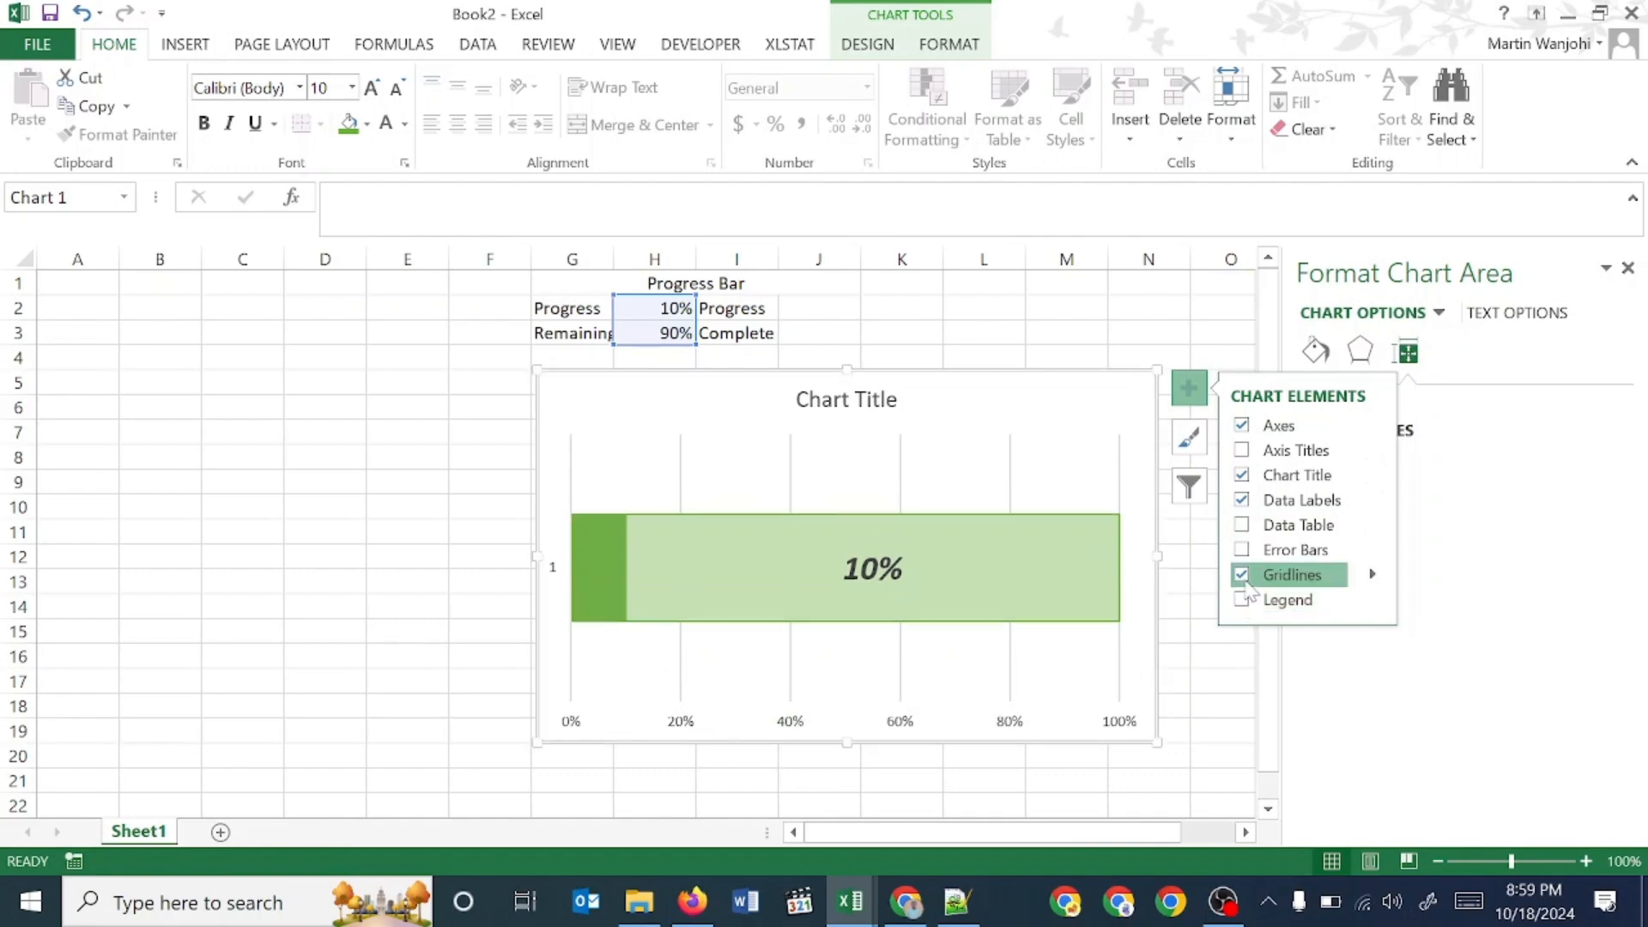
left_click(1243, 577)
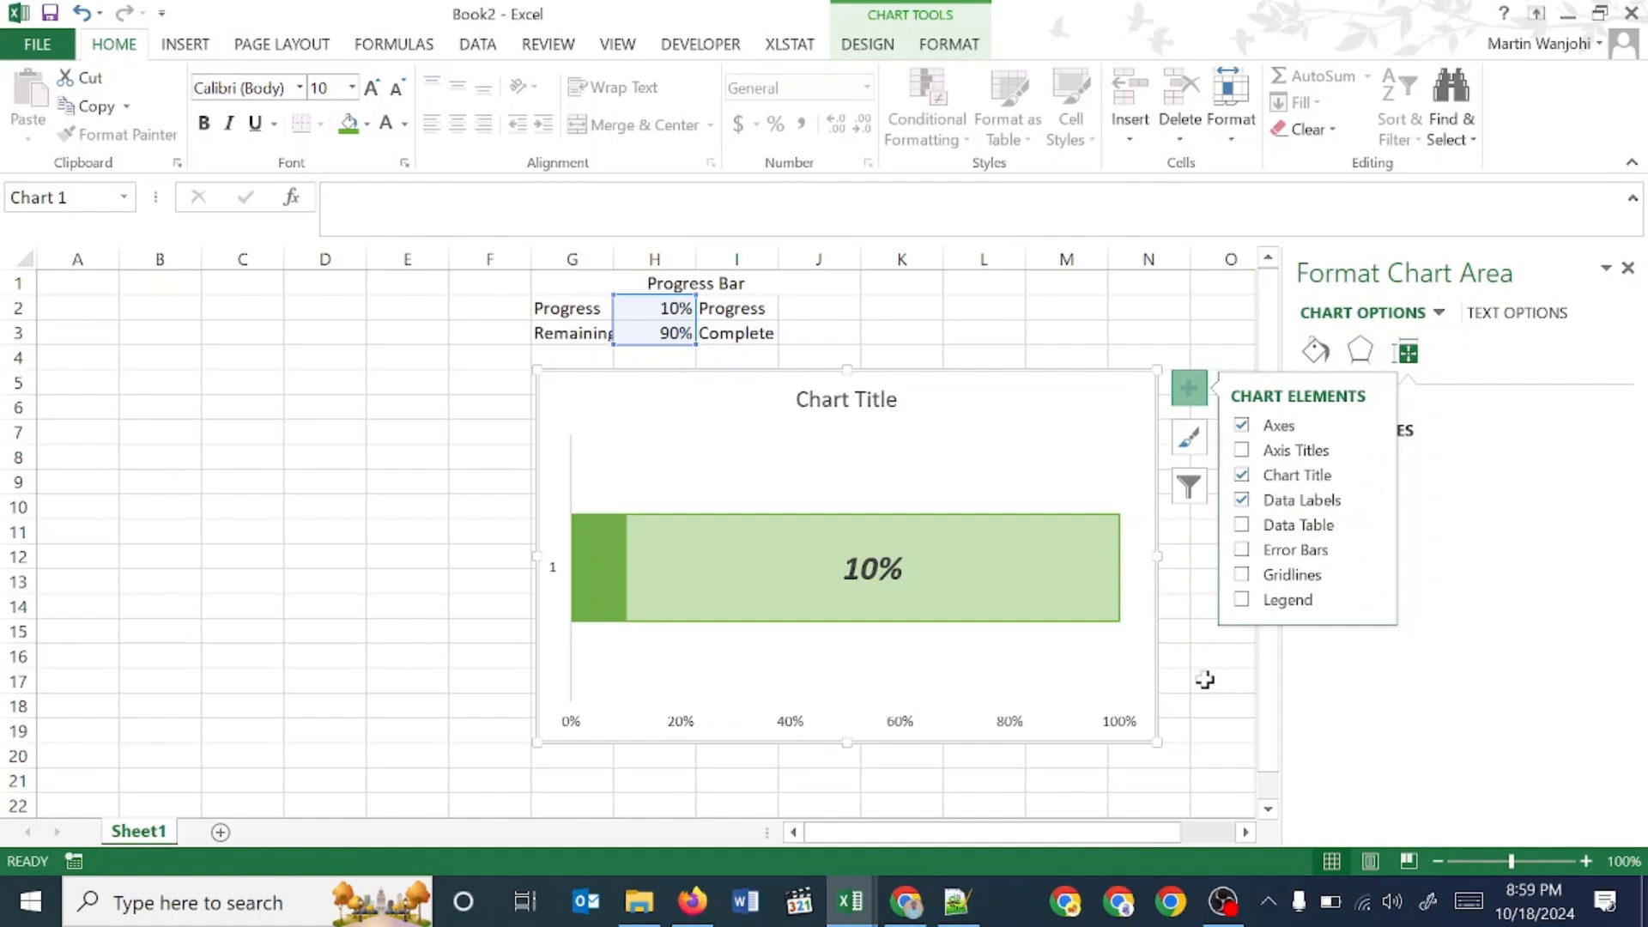
left_click(1242, 426)
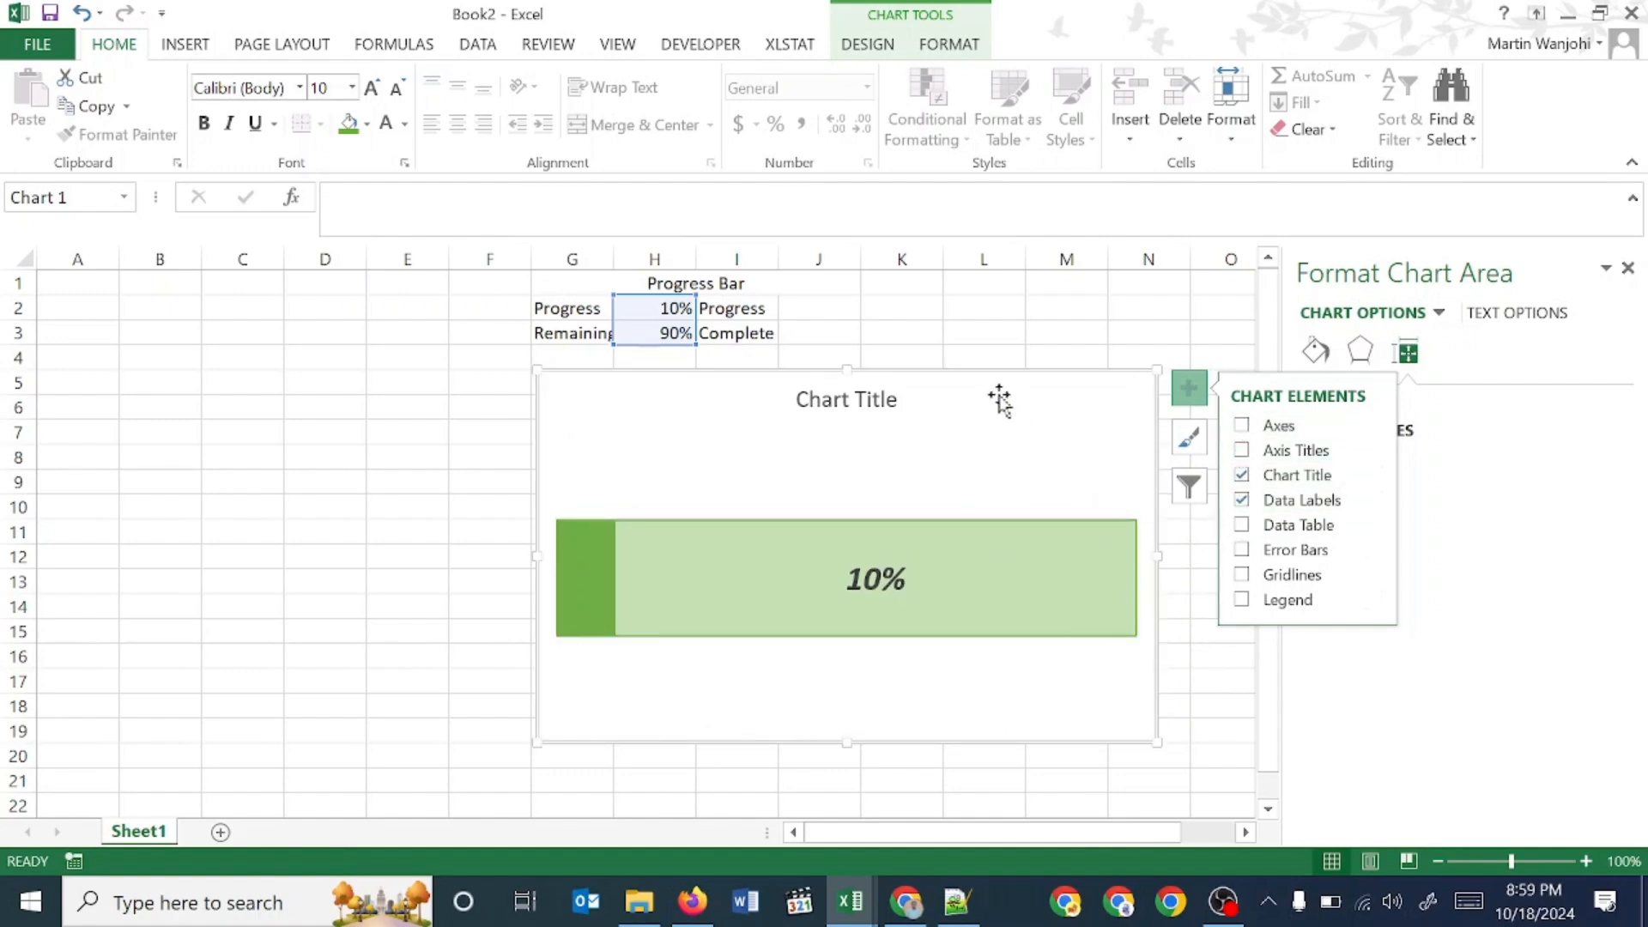
- Link the chart title to the Progress Bar heading in cell G1 and make the title bold
left_click(867, 405)
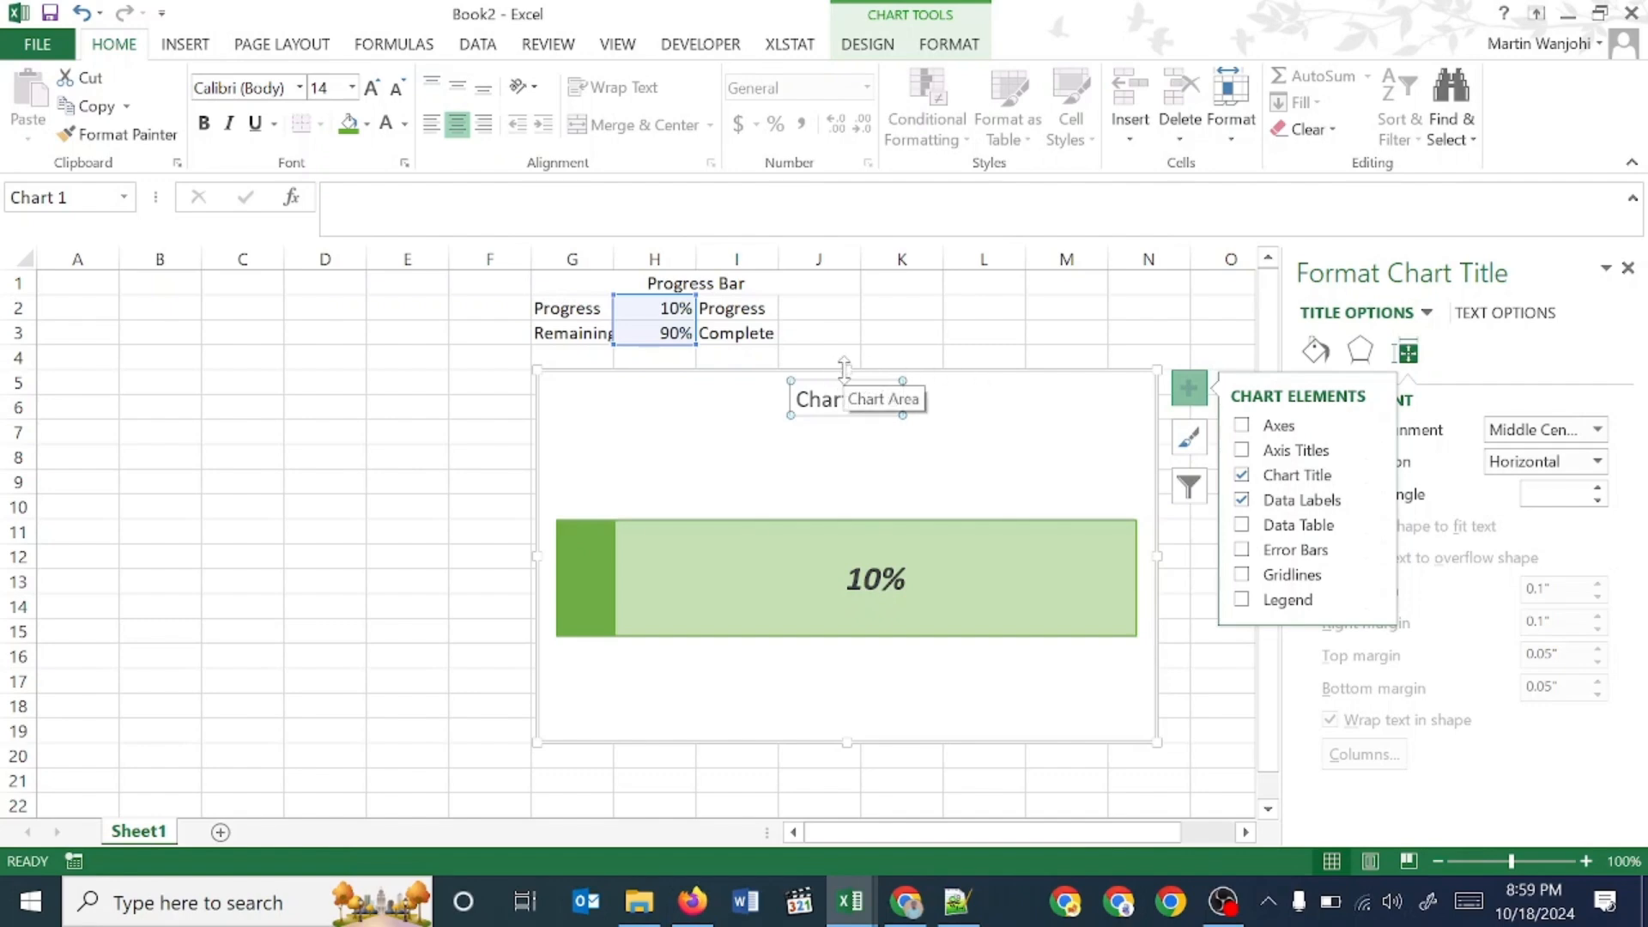
left_click(893, 396)
type("=")
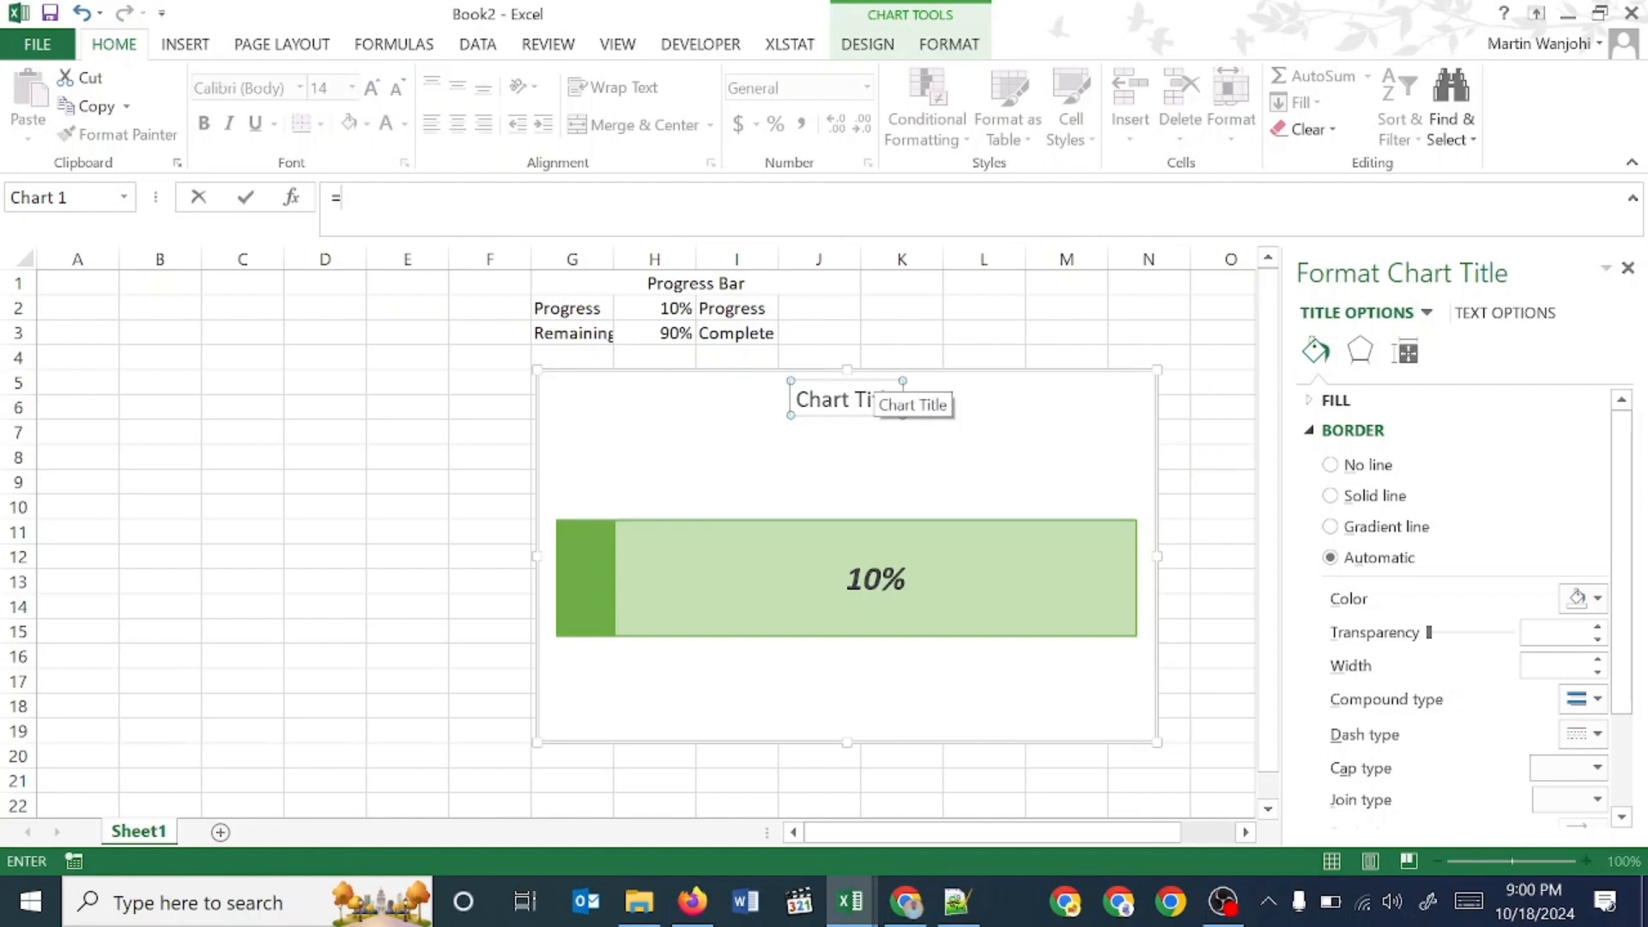
left_click(646, 283)
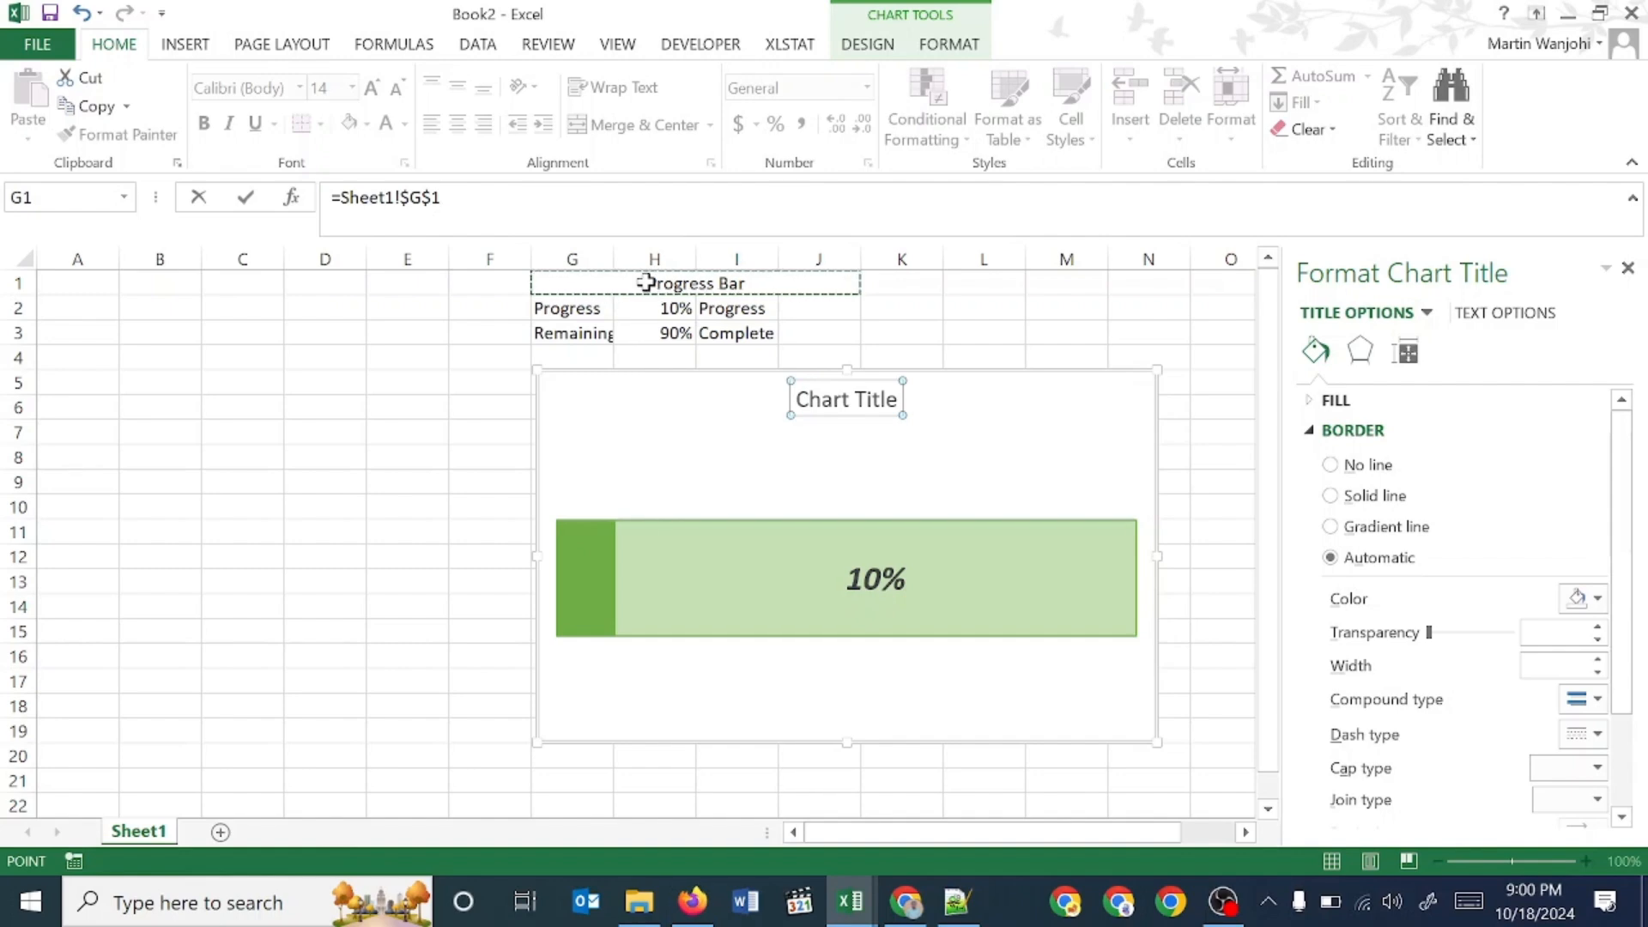
key("Return")
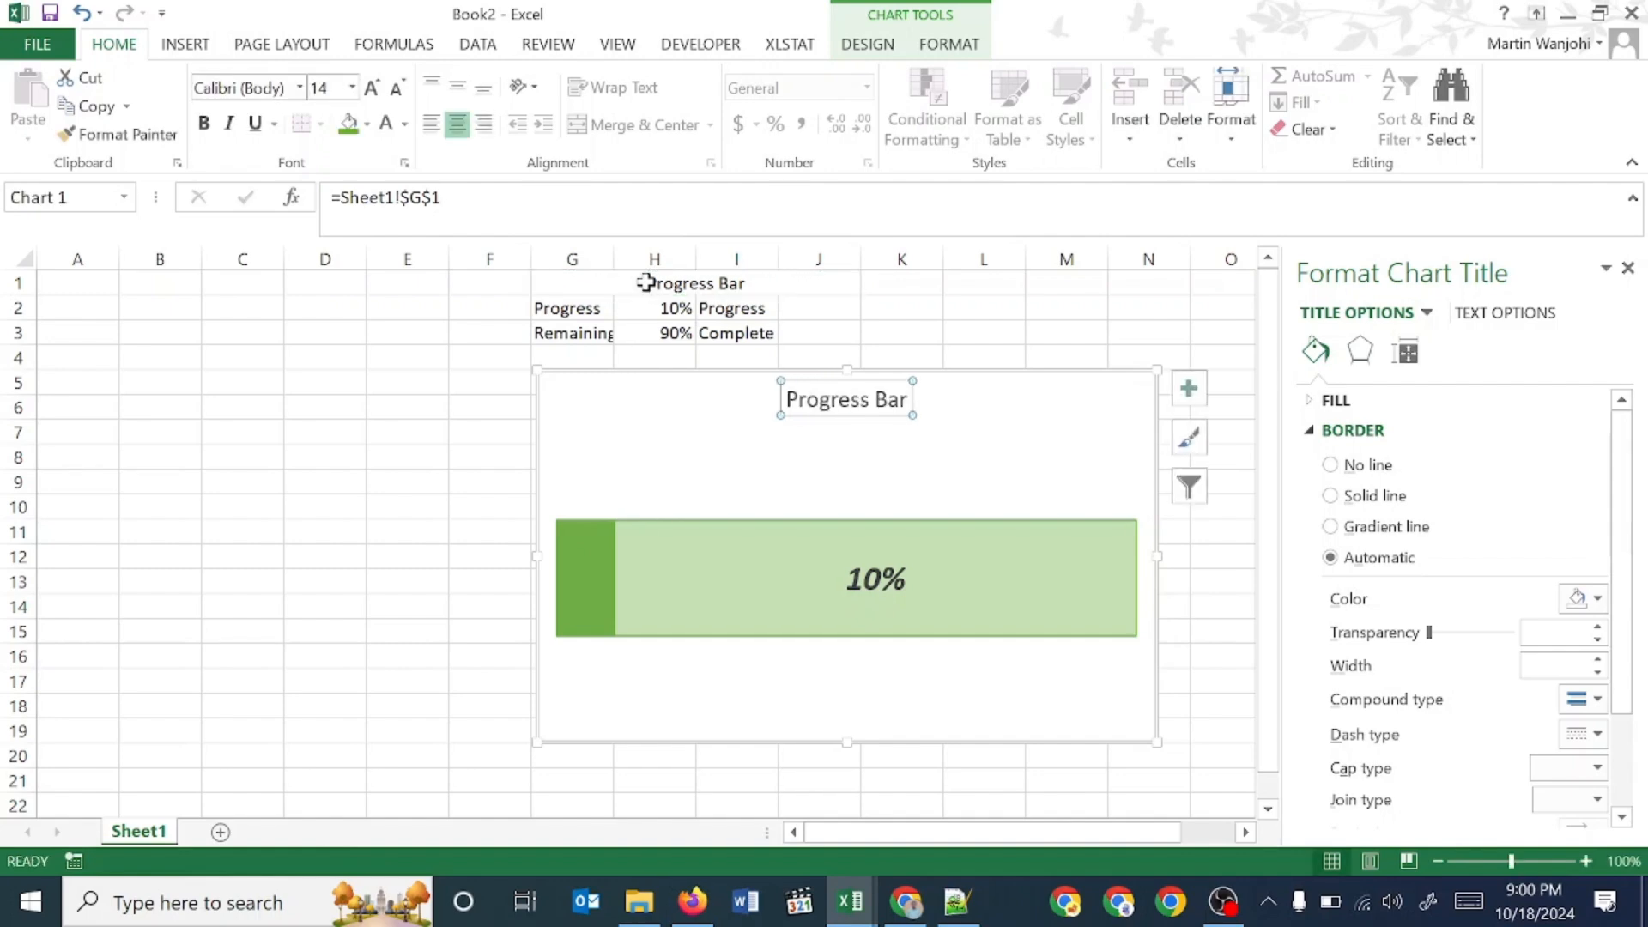
left_click(203, 123)
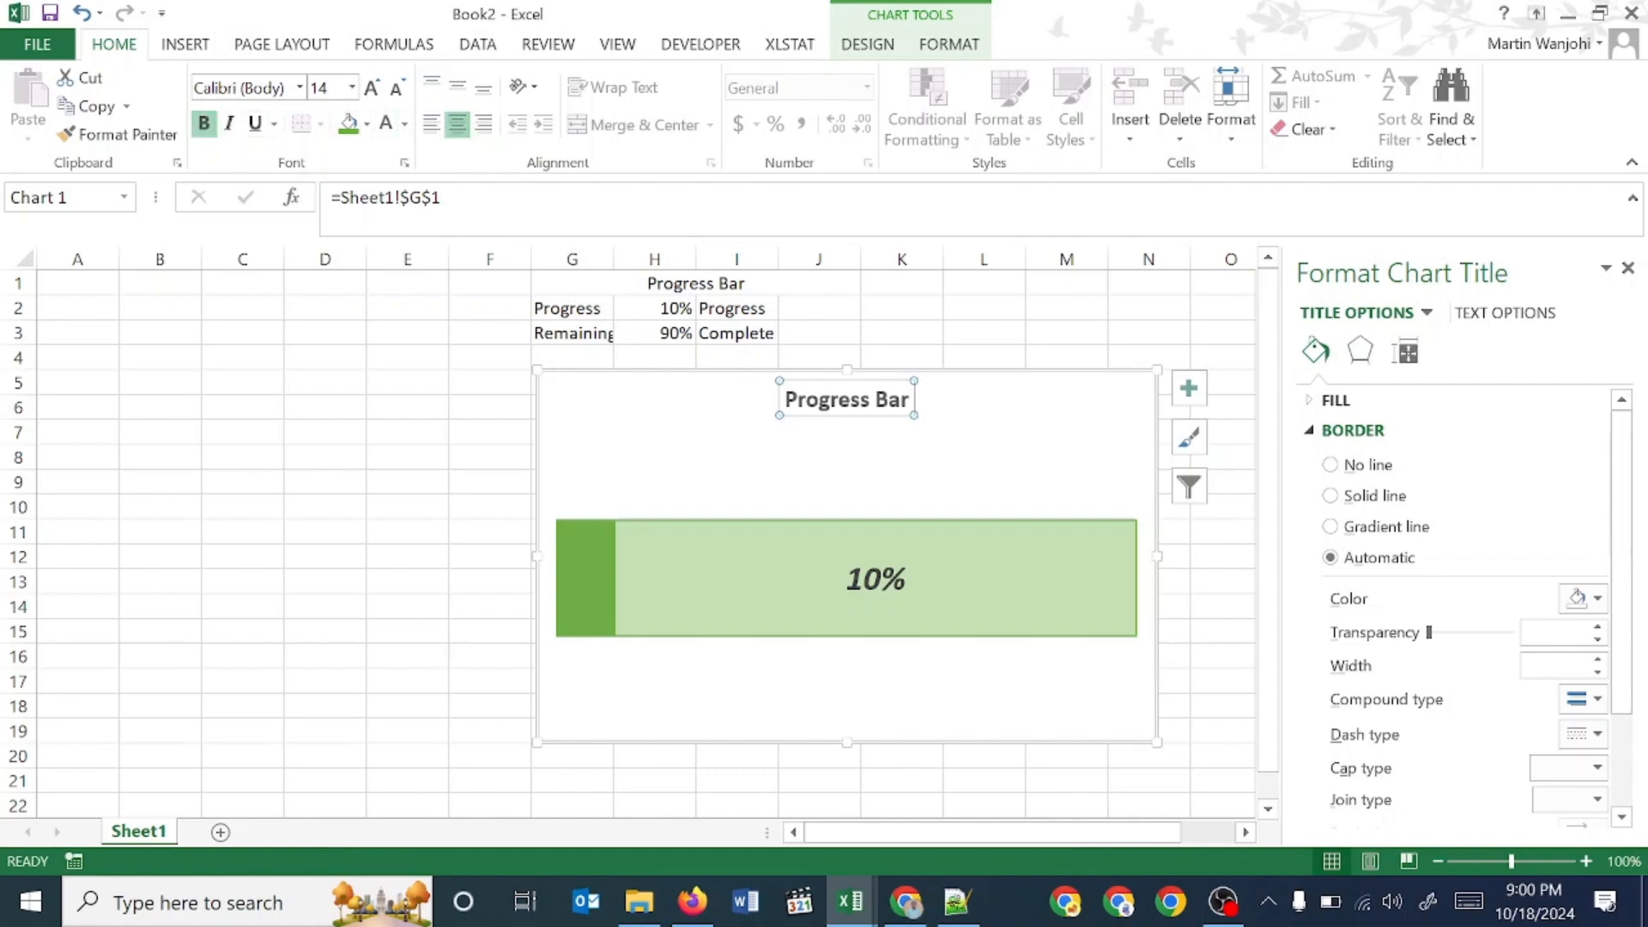
- Resize the chart into a short, wide strip spanning about columns D to N and rows 8 to 14
left_click_drag(849, 371, 847, 455)
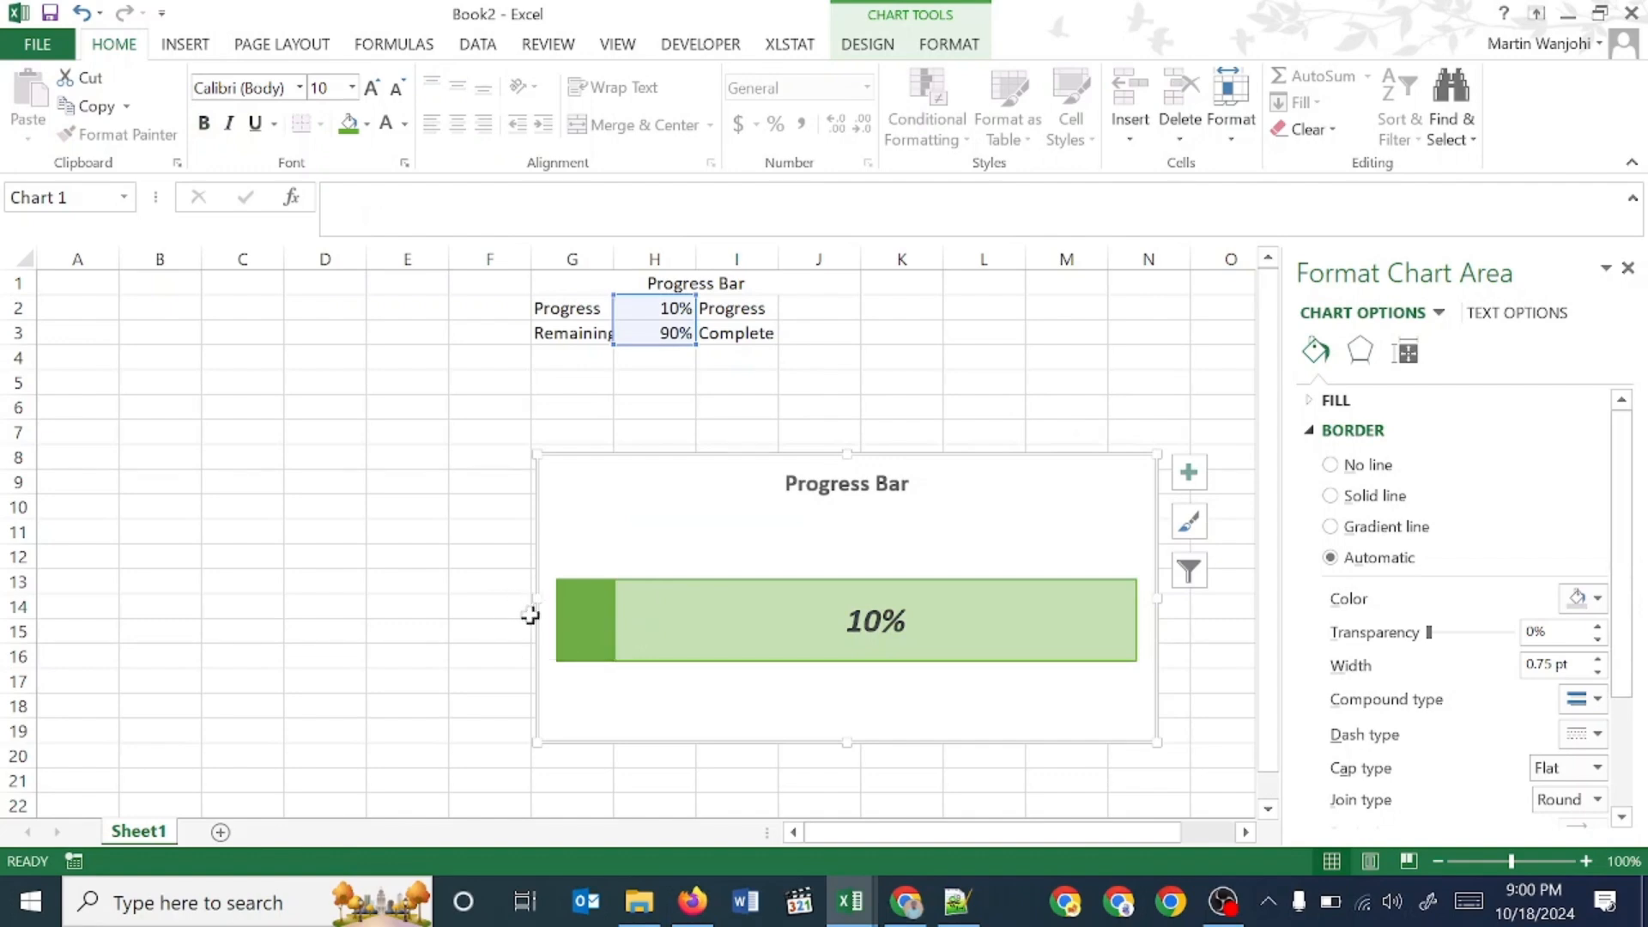
left_click_drag(535, 605, 333, 592)
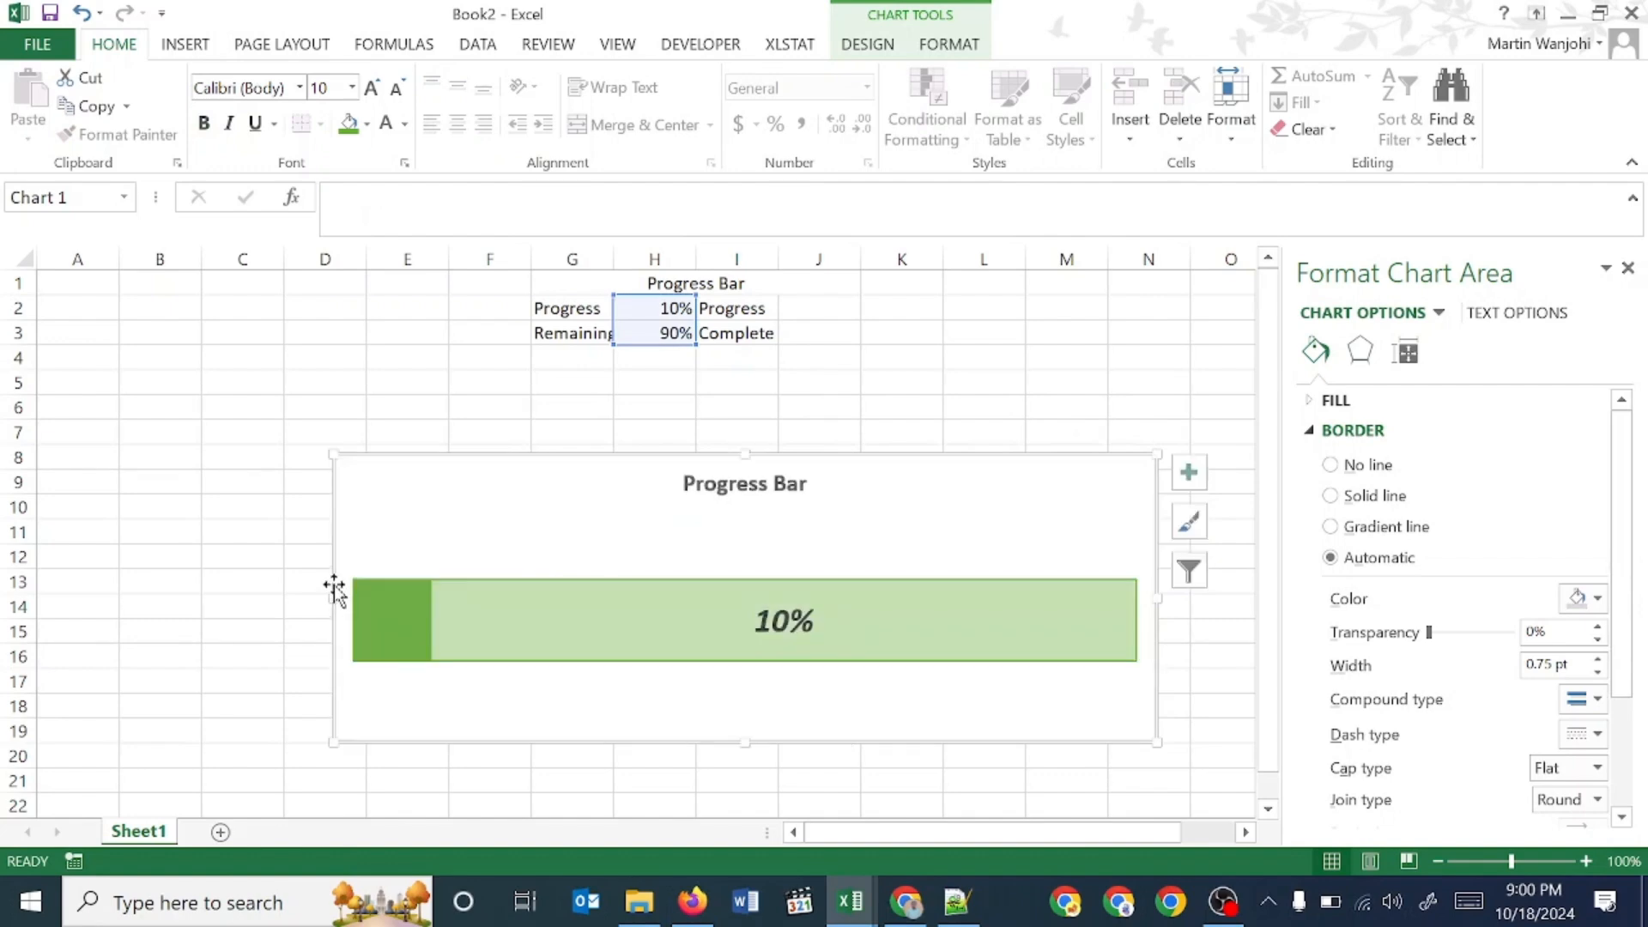
left_click_drag(740, 743, 744, 622)
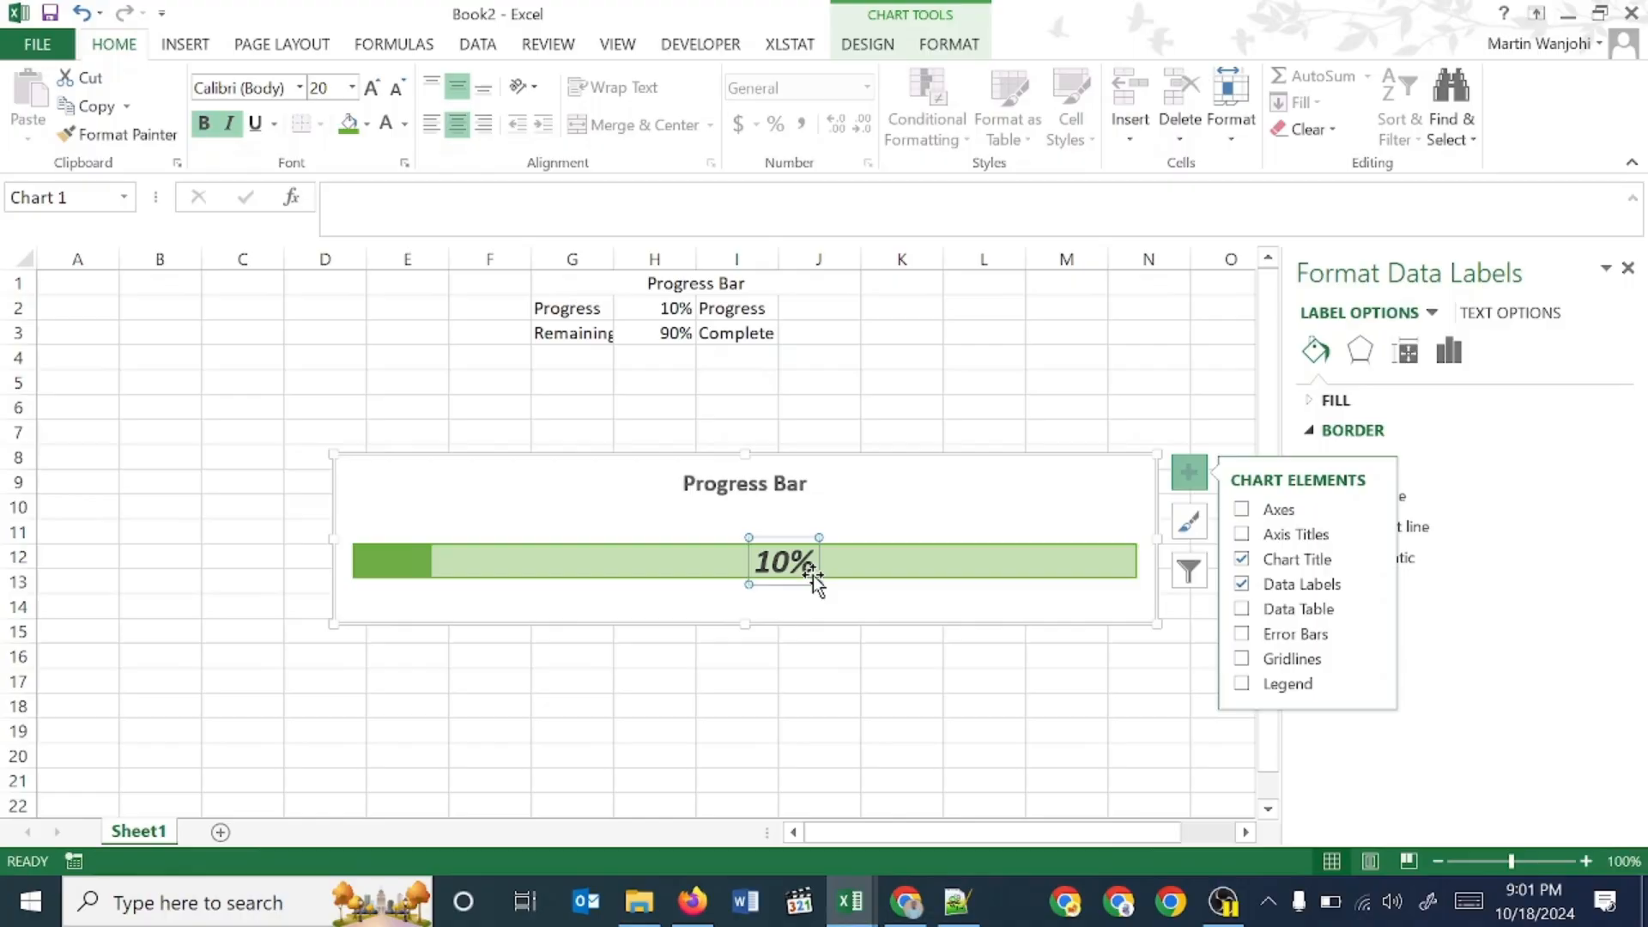
- Set the percentage data label's position to Inside End on the Remaining bar
left_click(812, 575)
right_click(791, 572)
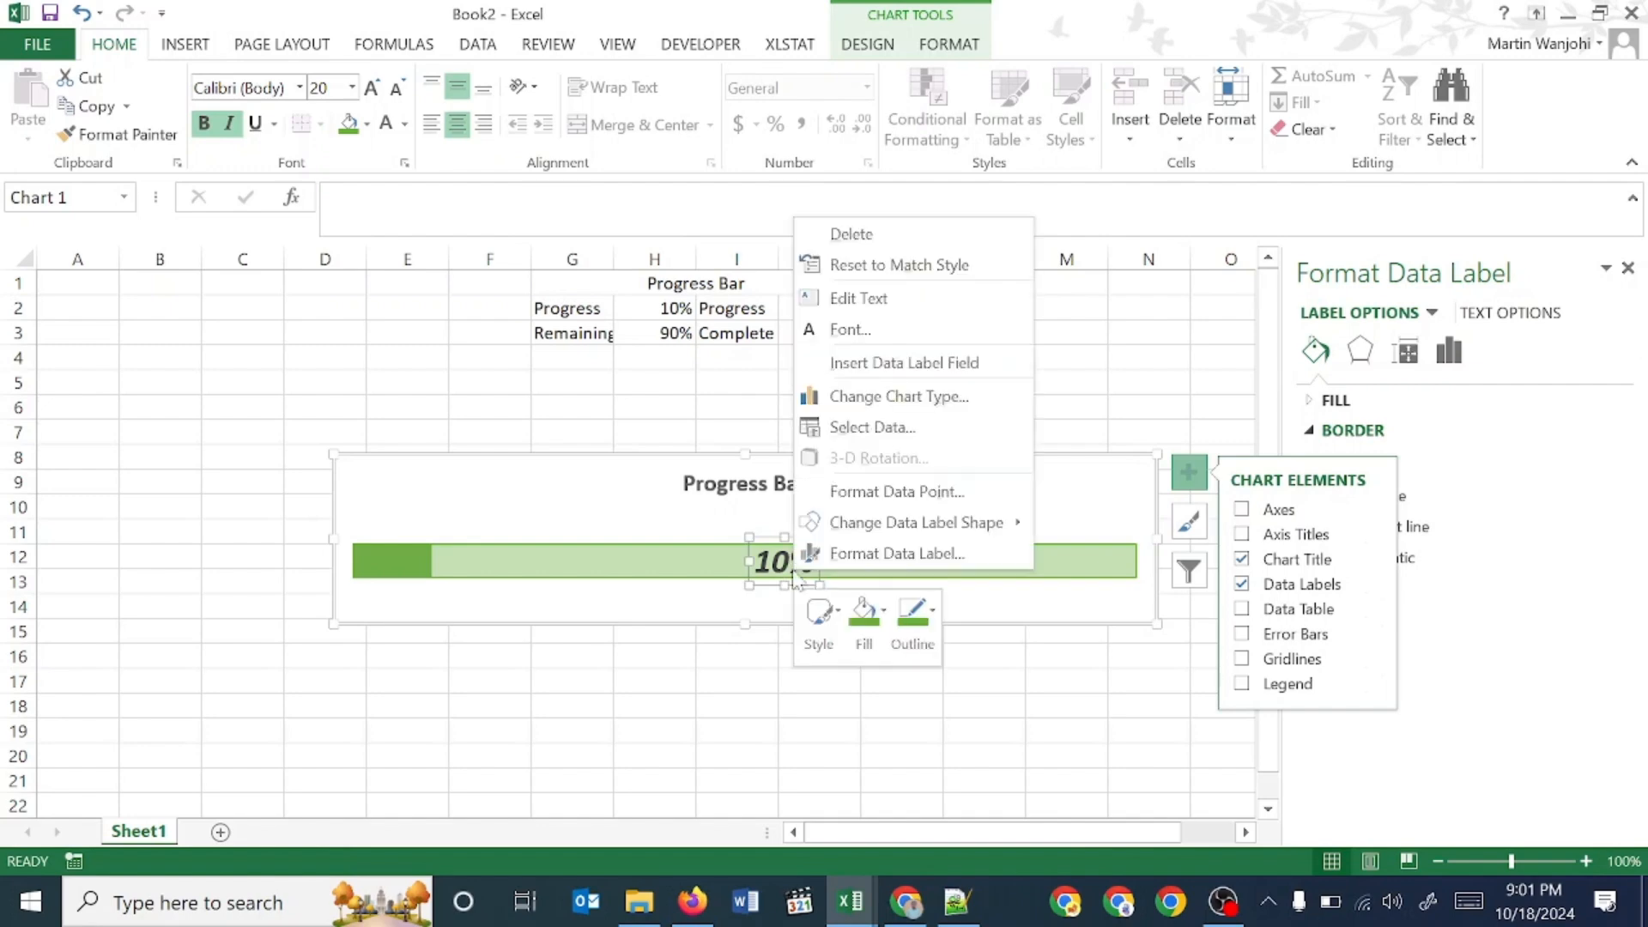
left_click(873, 560)
left_click(1244, 429)
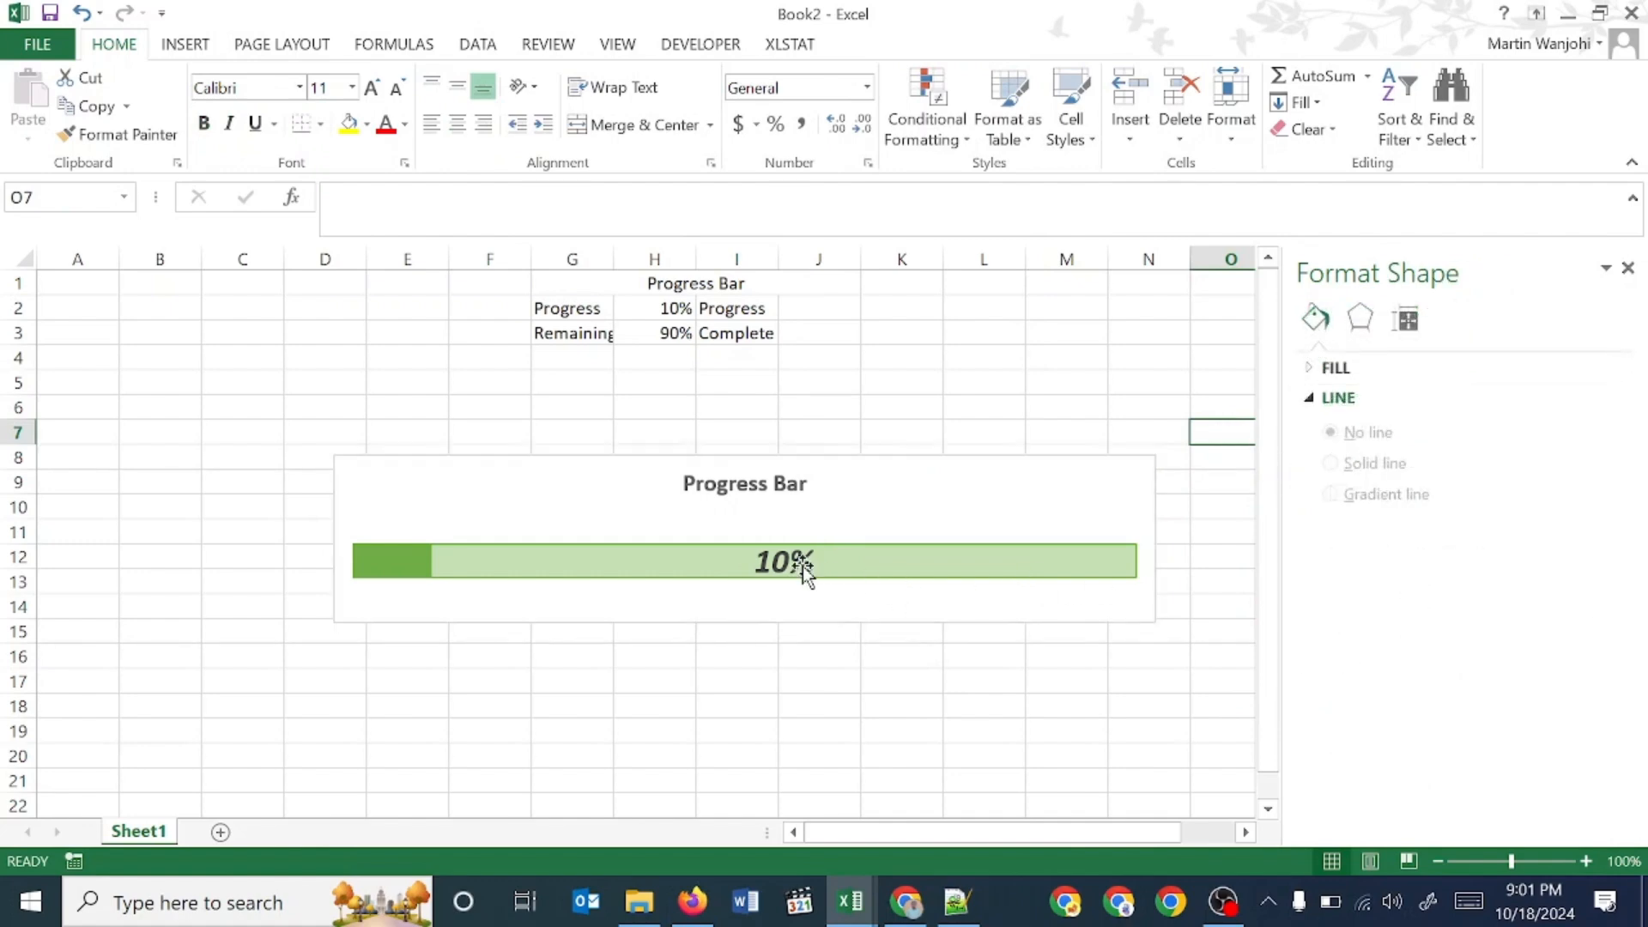
left_click(779, 565)
right_click(779, 565)
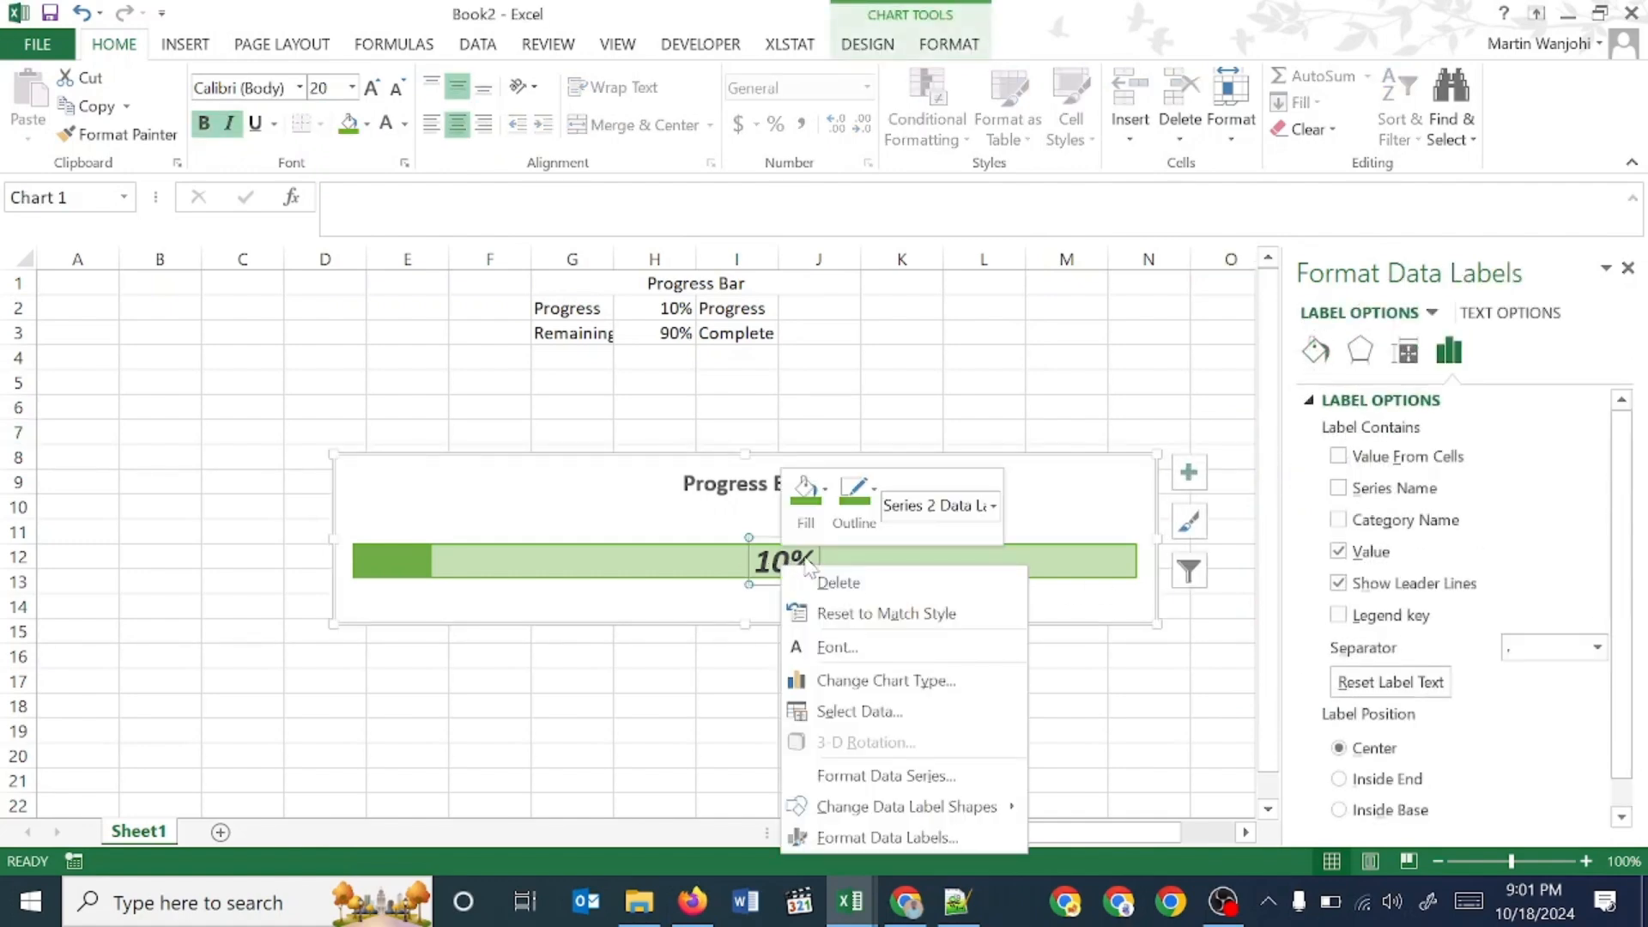
left_click(884, 837)
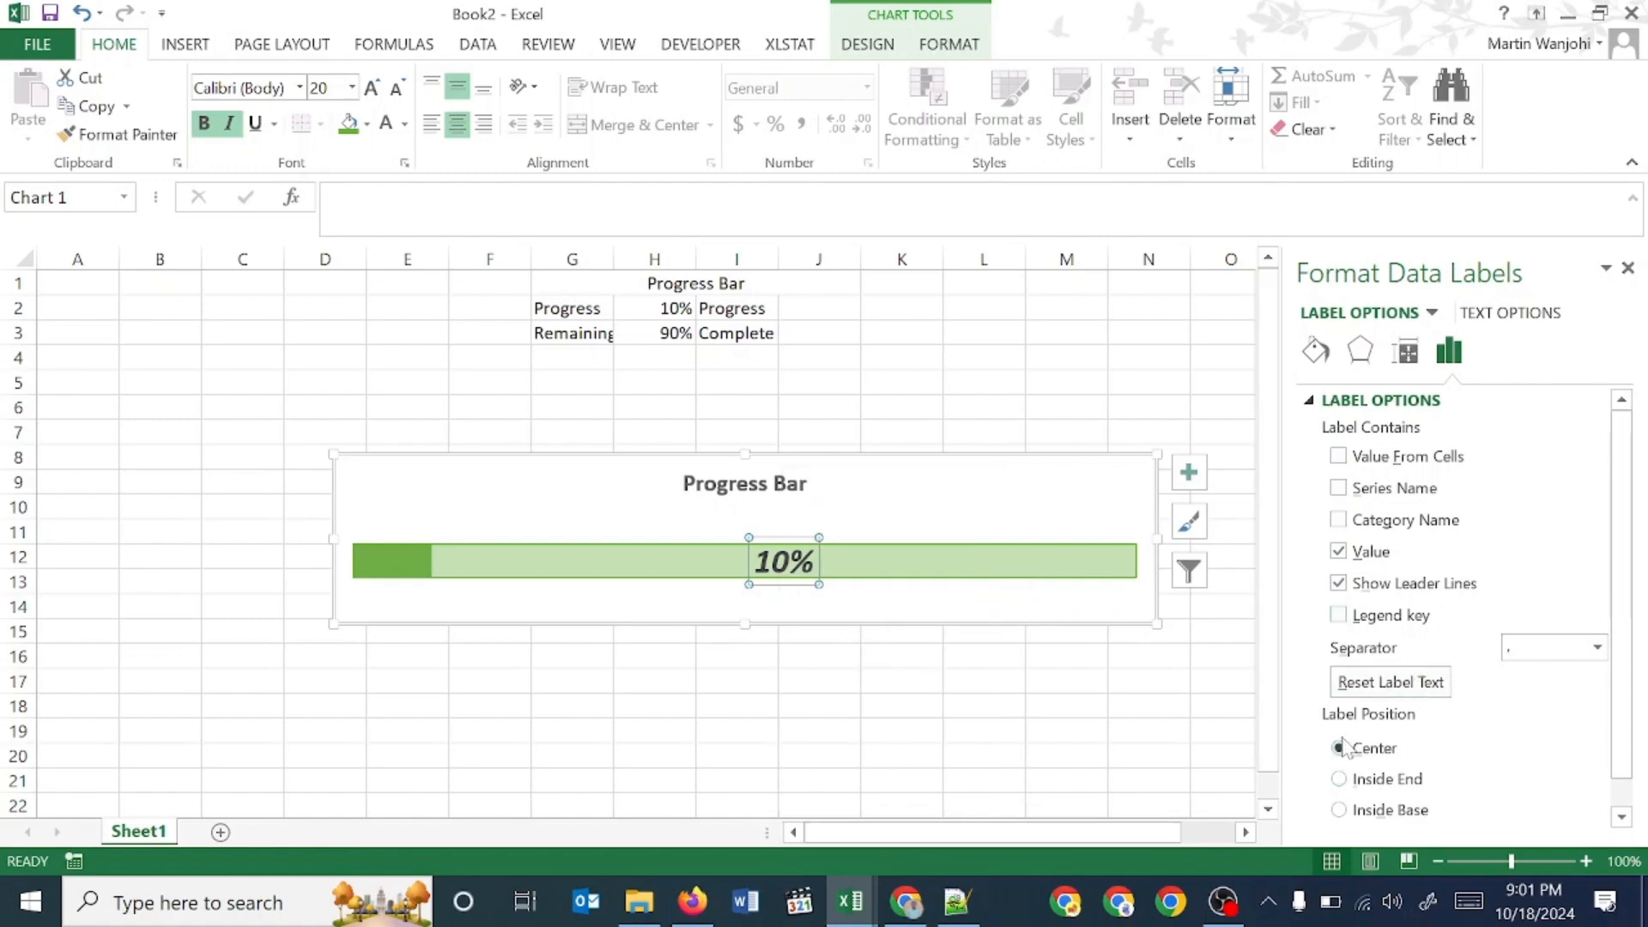
scroll(1503, 661, "down", 1)
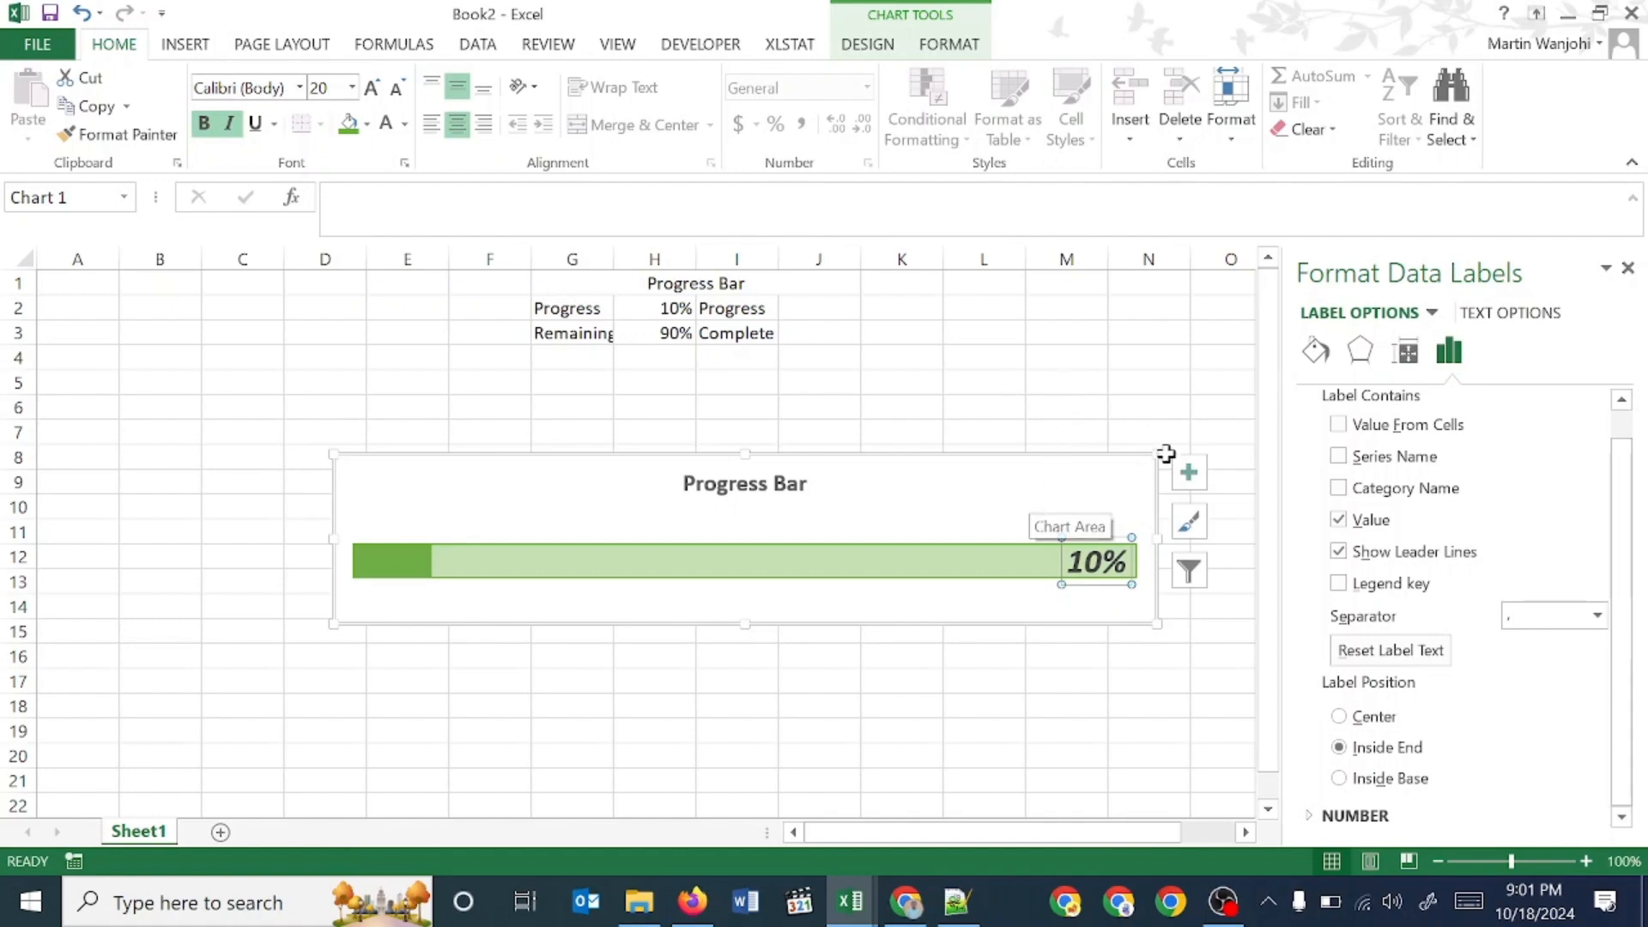
- Set the Progress value in cell H2 to 80% to test the bar
left_click(658, 302)
type("8")
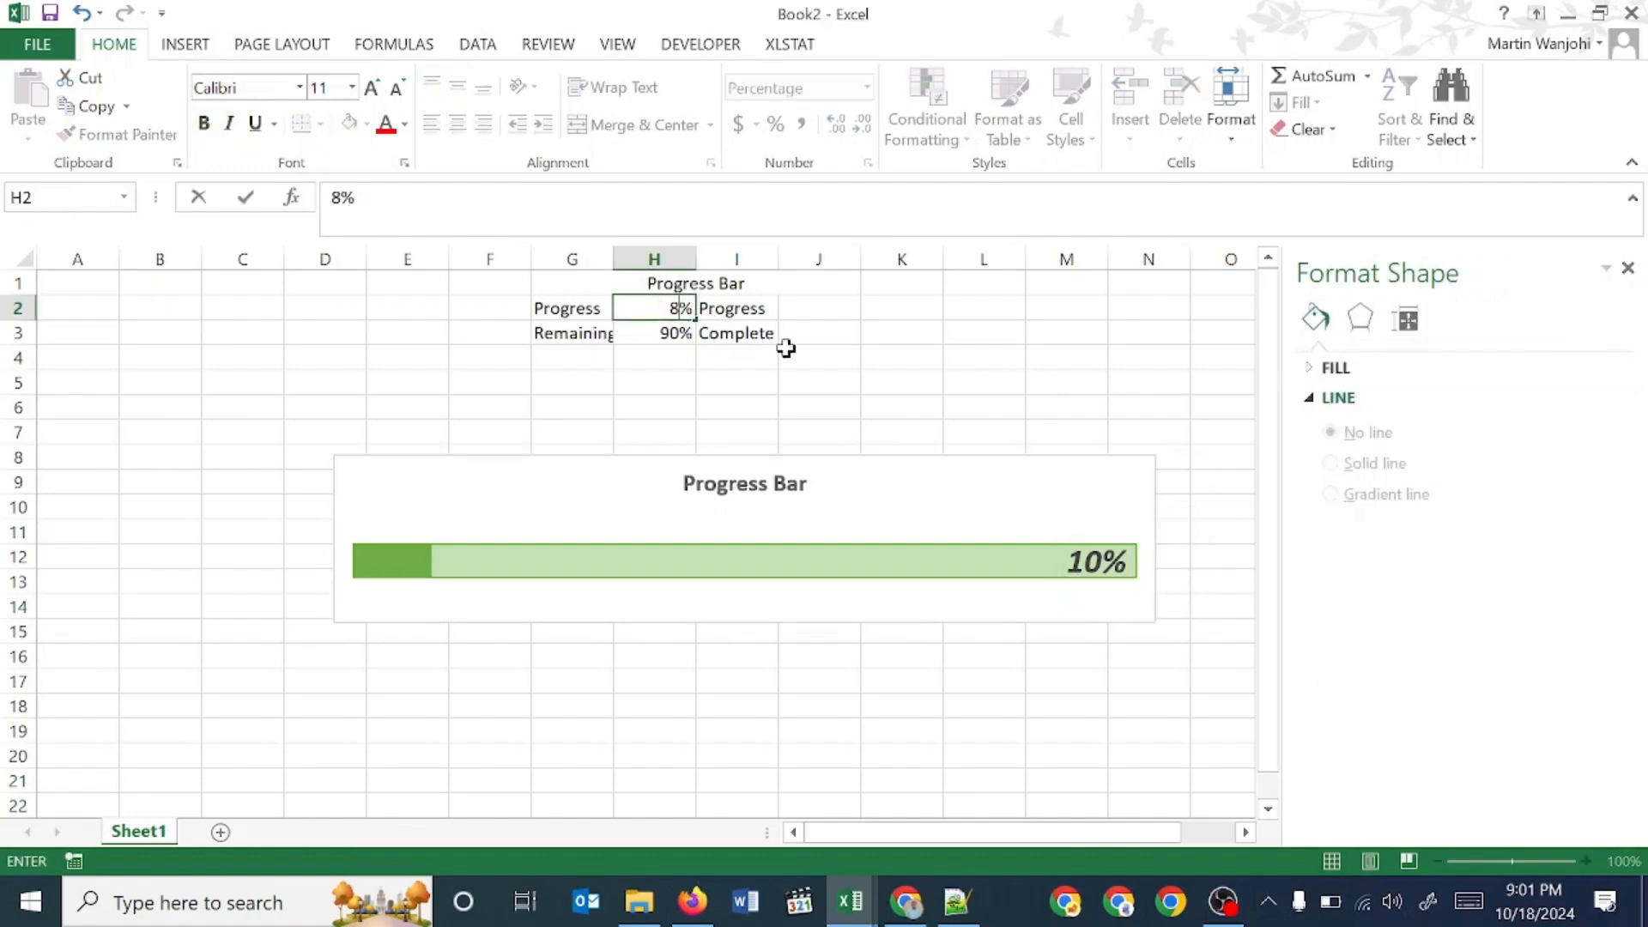
type("0")
key("Return")
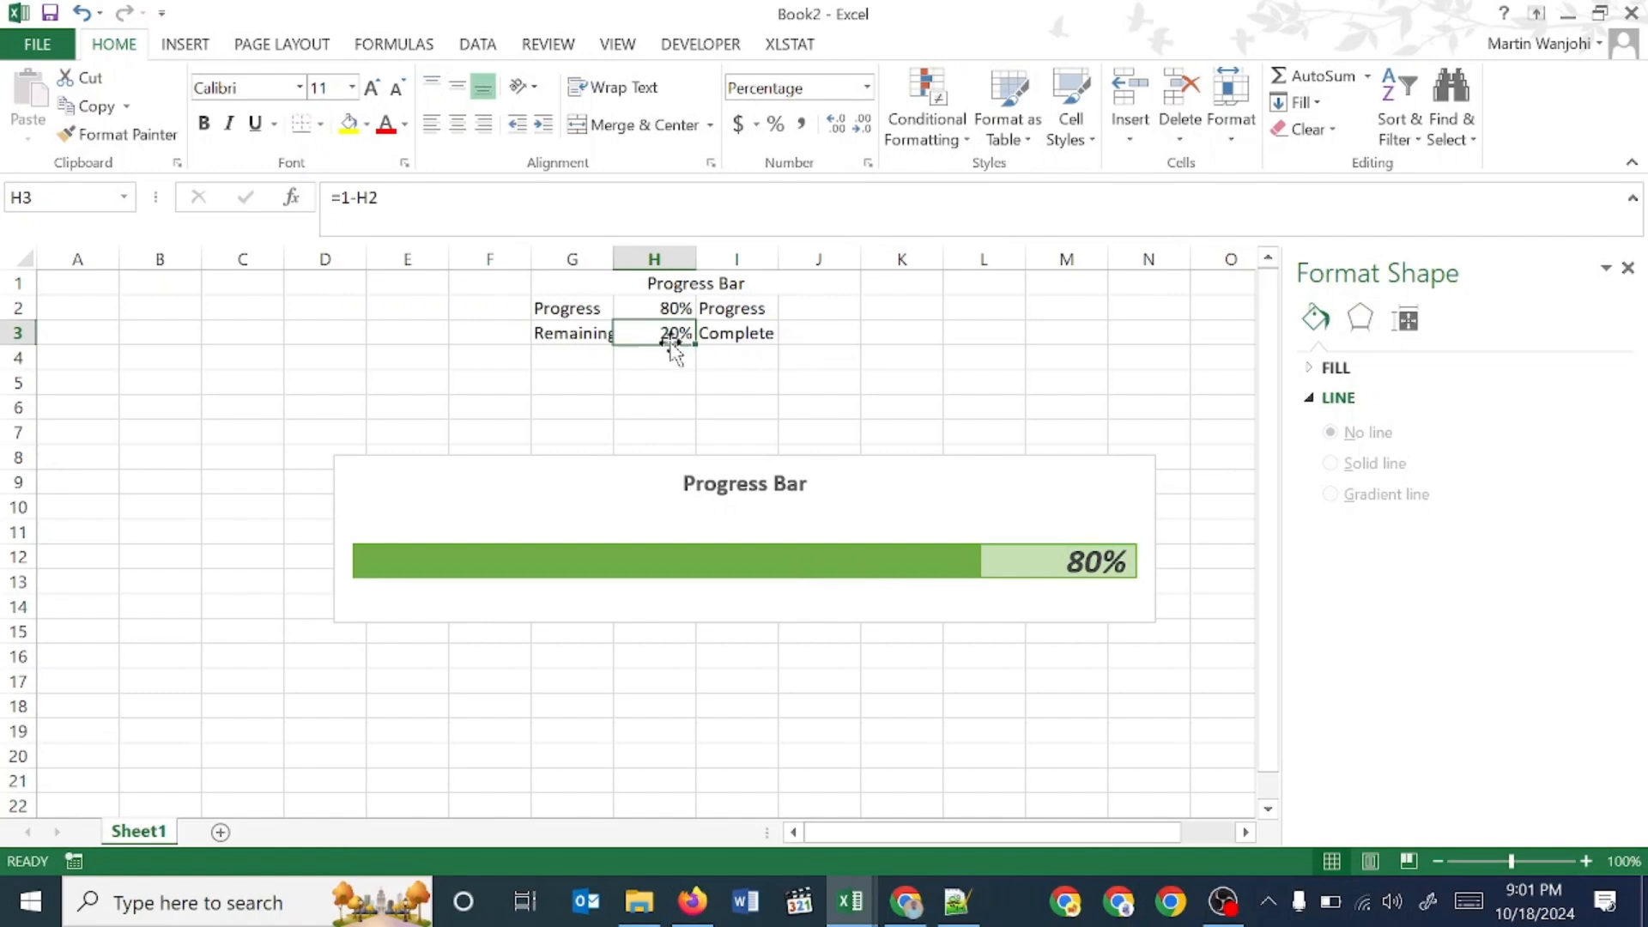
- Set the Progress value in cell H2 to 100%
left_click(657, 307)
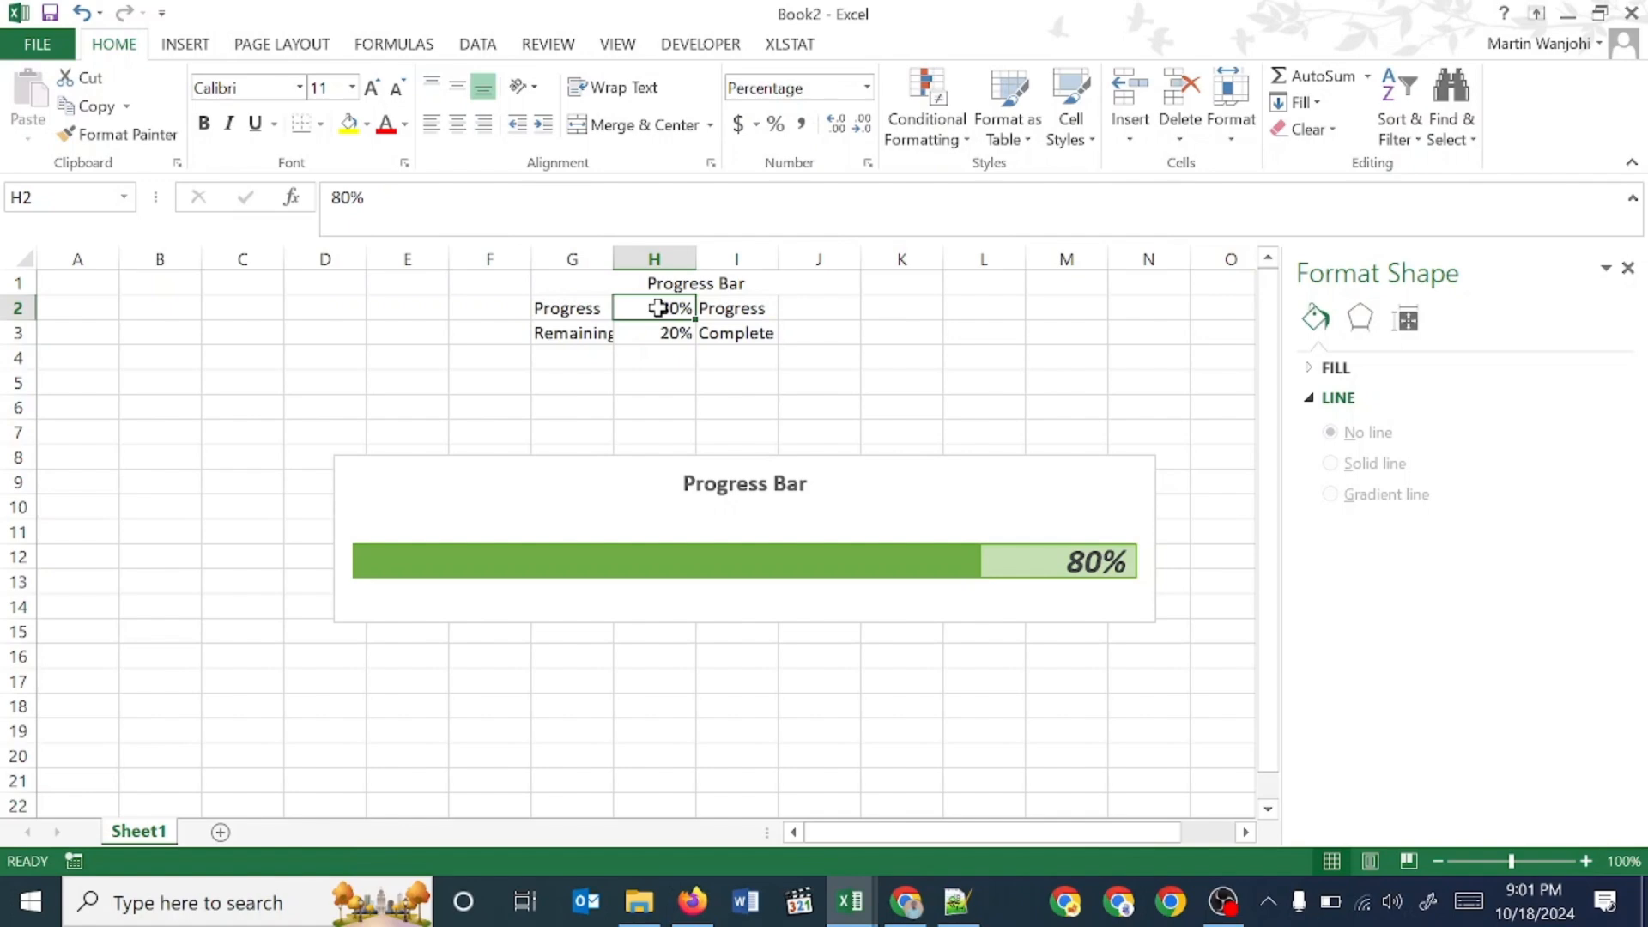
left_click(805, 337)
left_click(644, 312)
type("10")
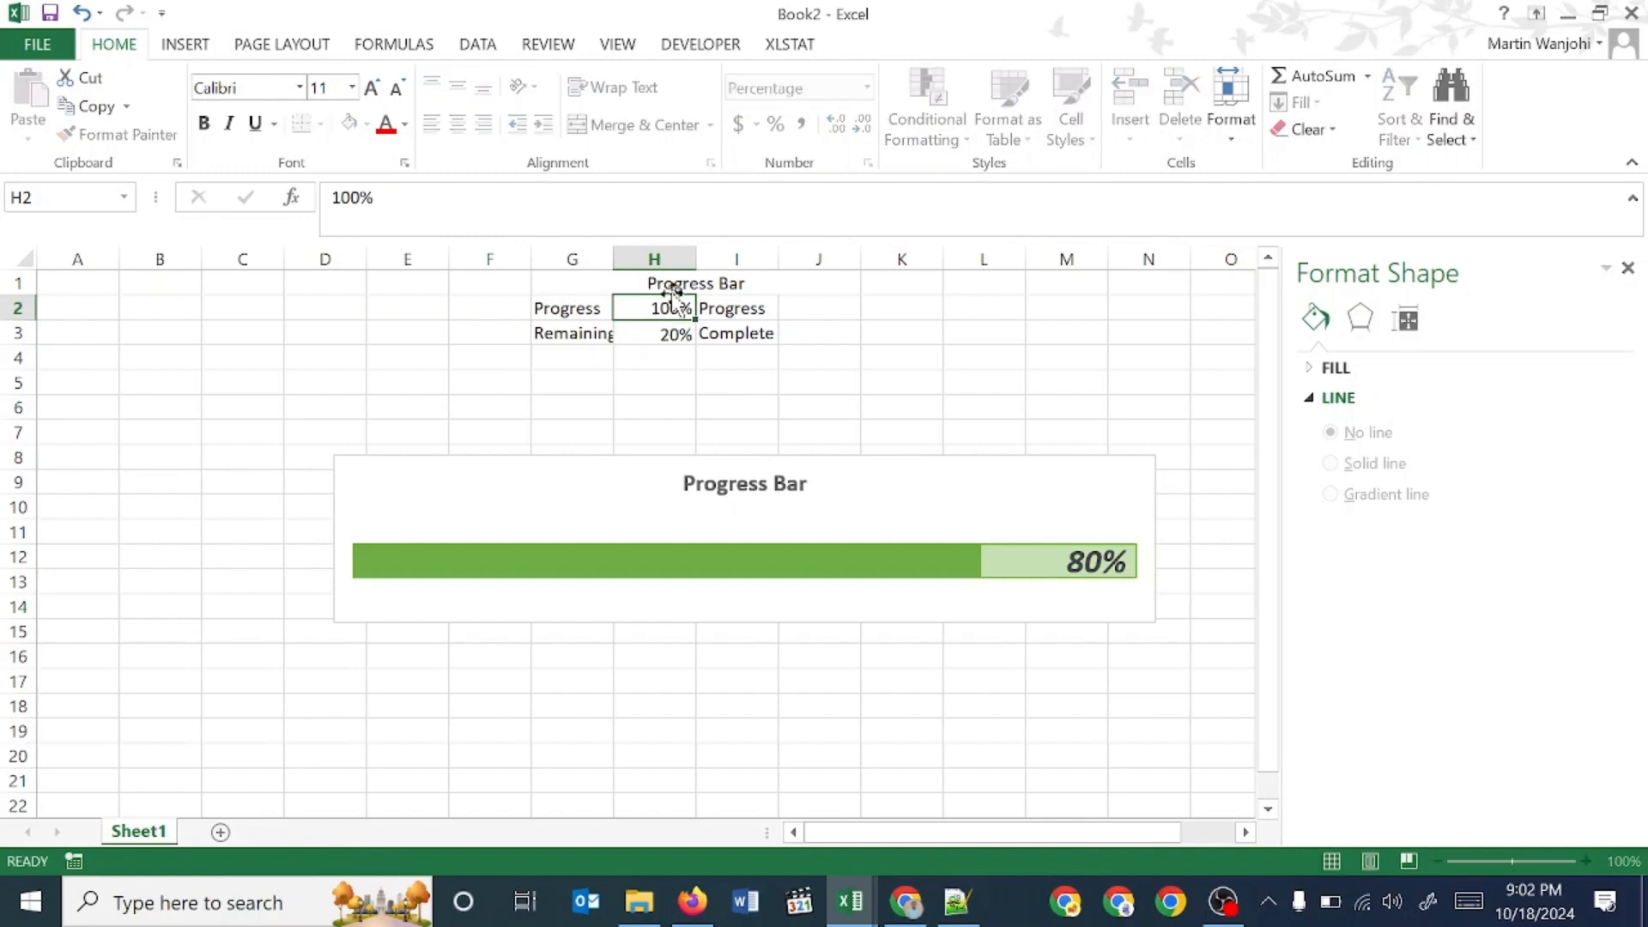
key("Return")
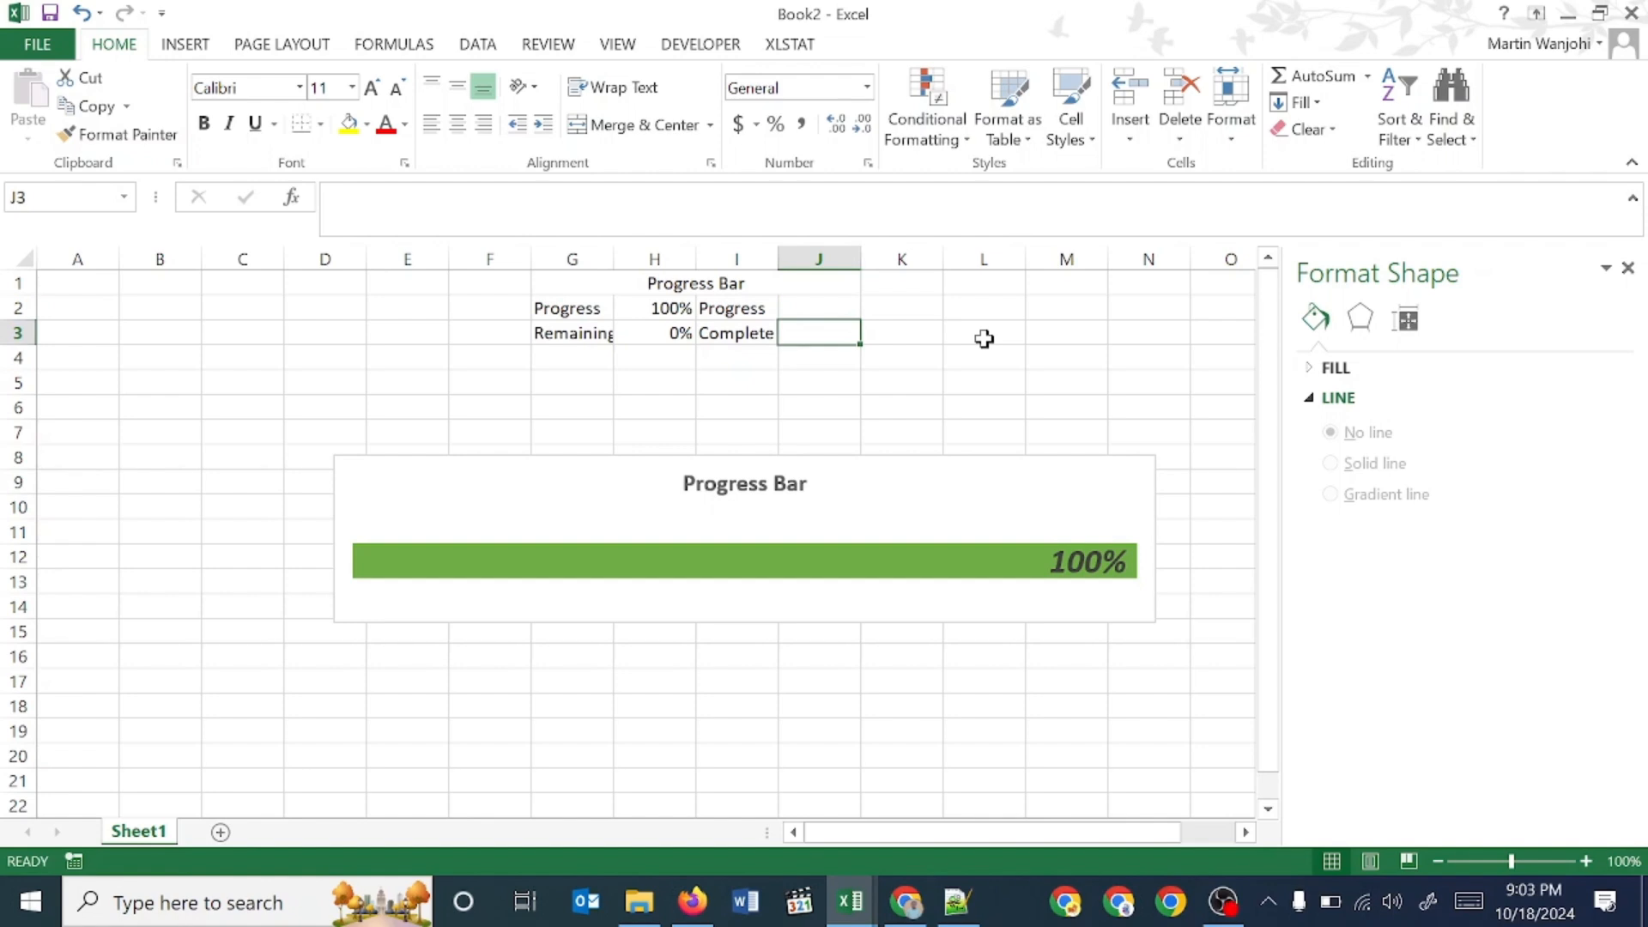
- Enter the formula =IF(H2<>100%,H2,"") in cell J2 beside the Progress label
key("Up")
key("Left")
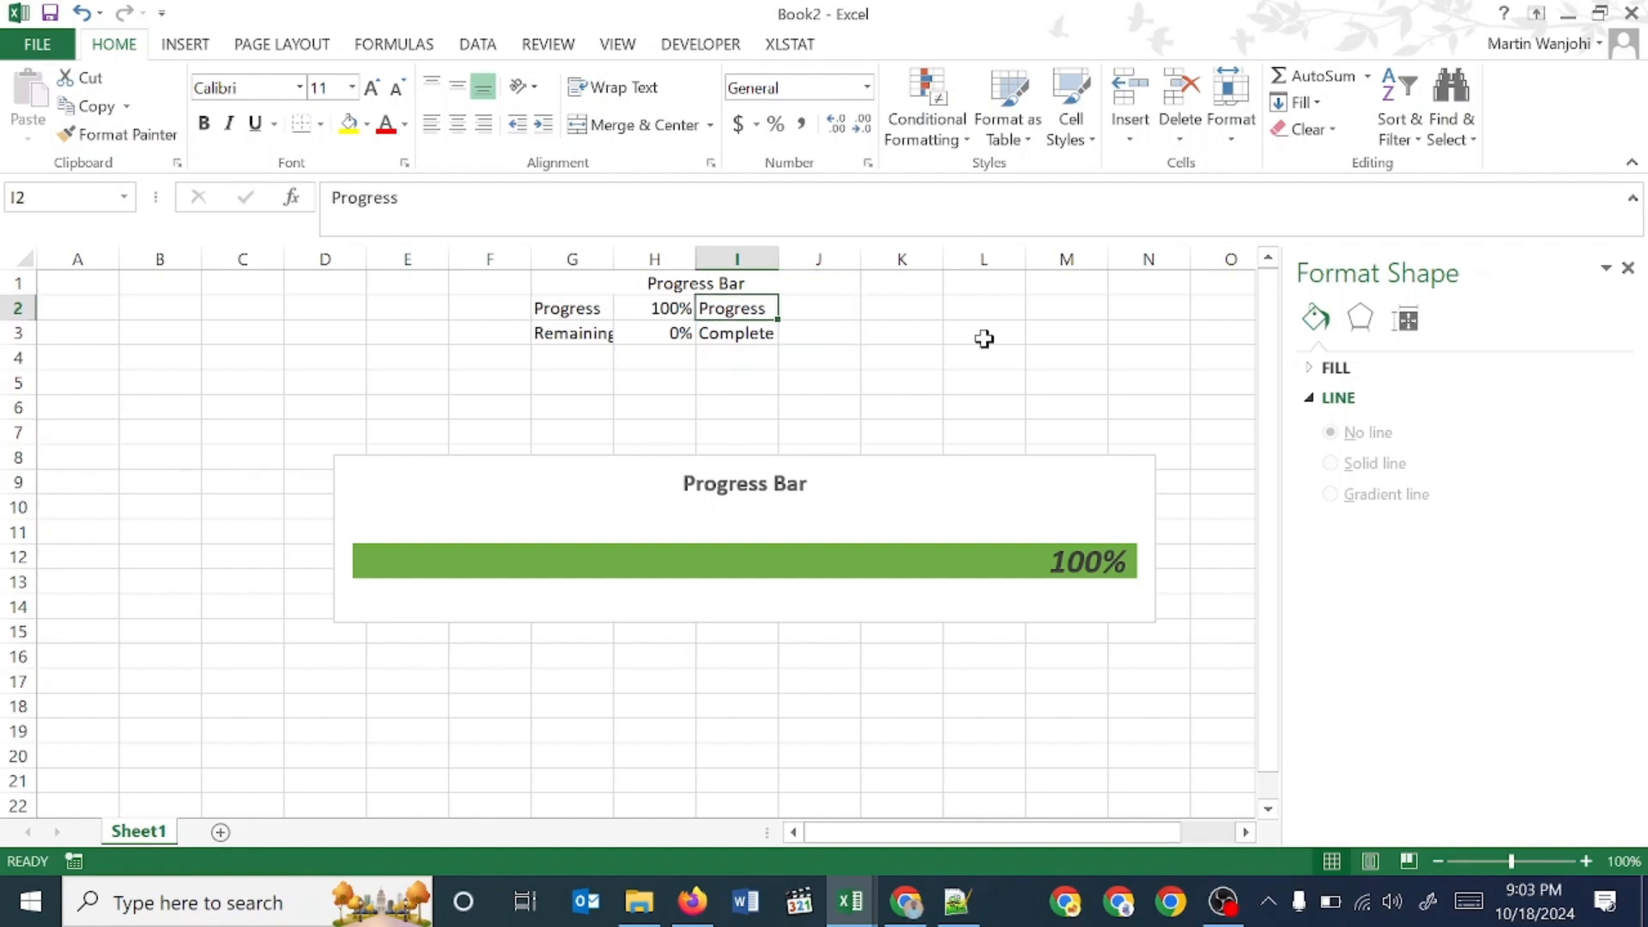
key("shift+Down")
key("Right")
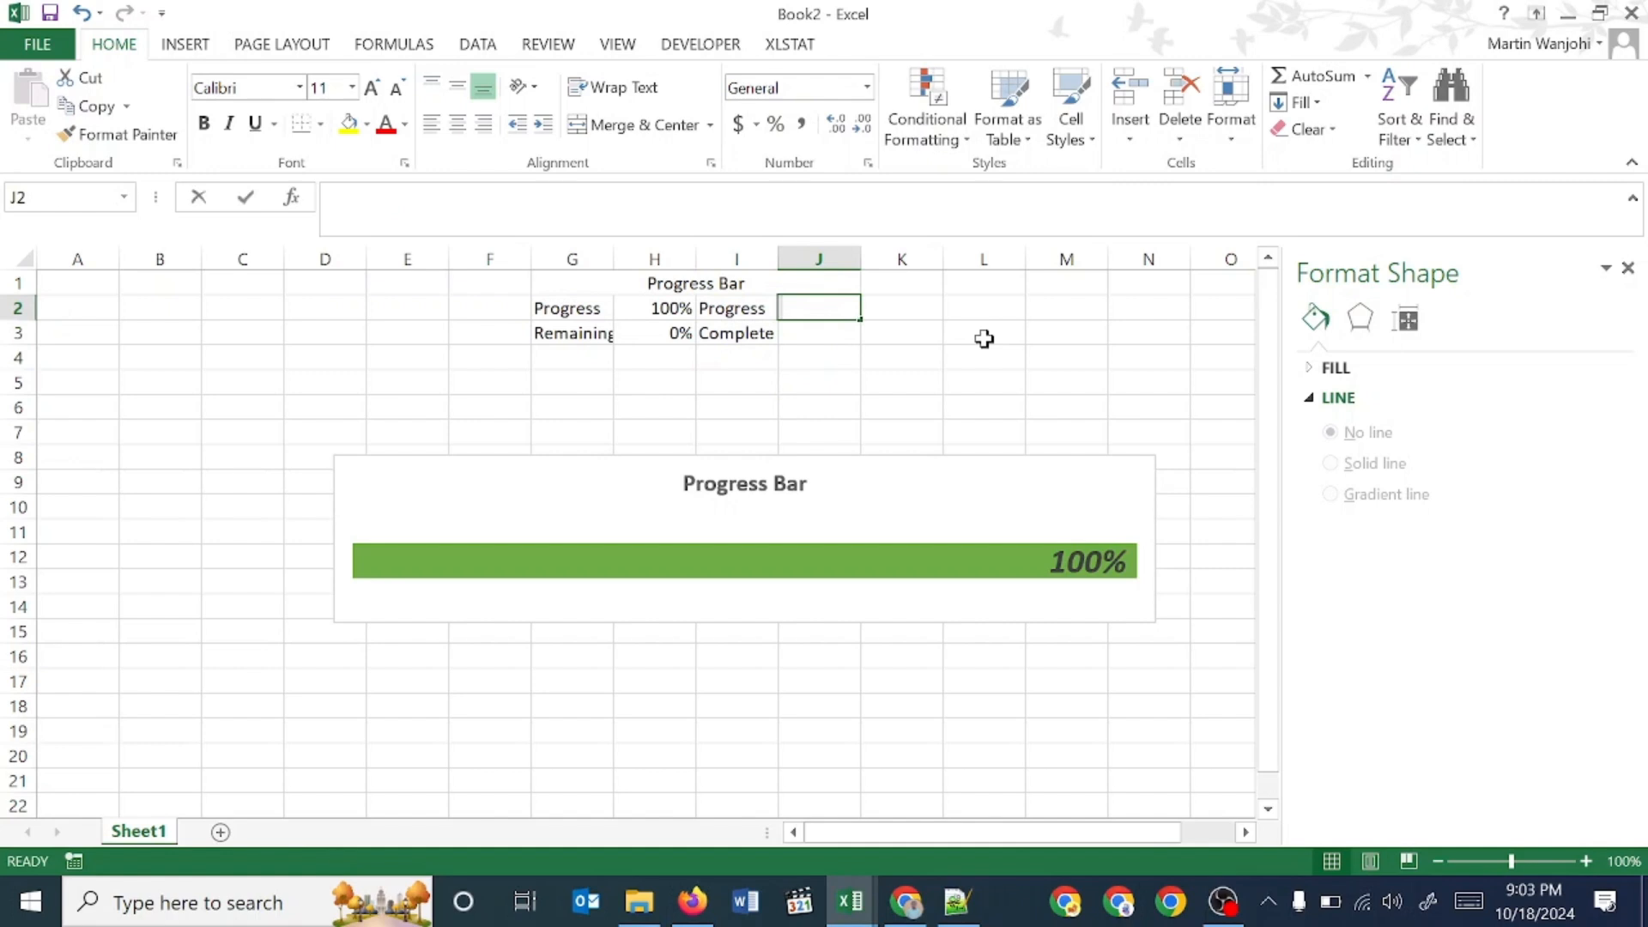
type("=if")
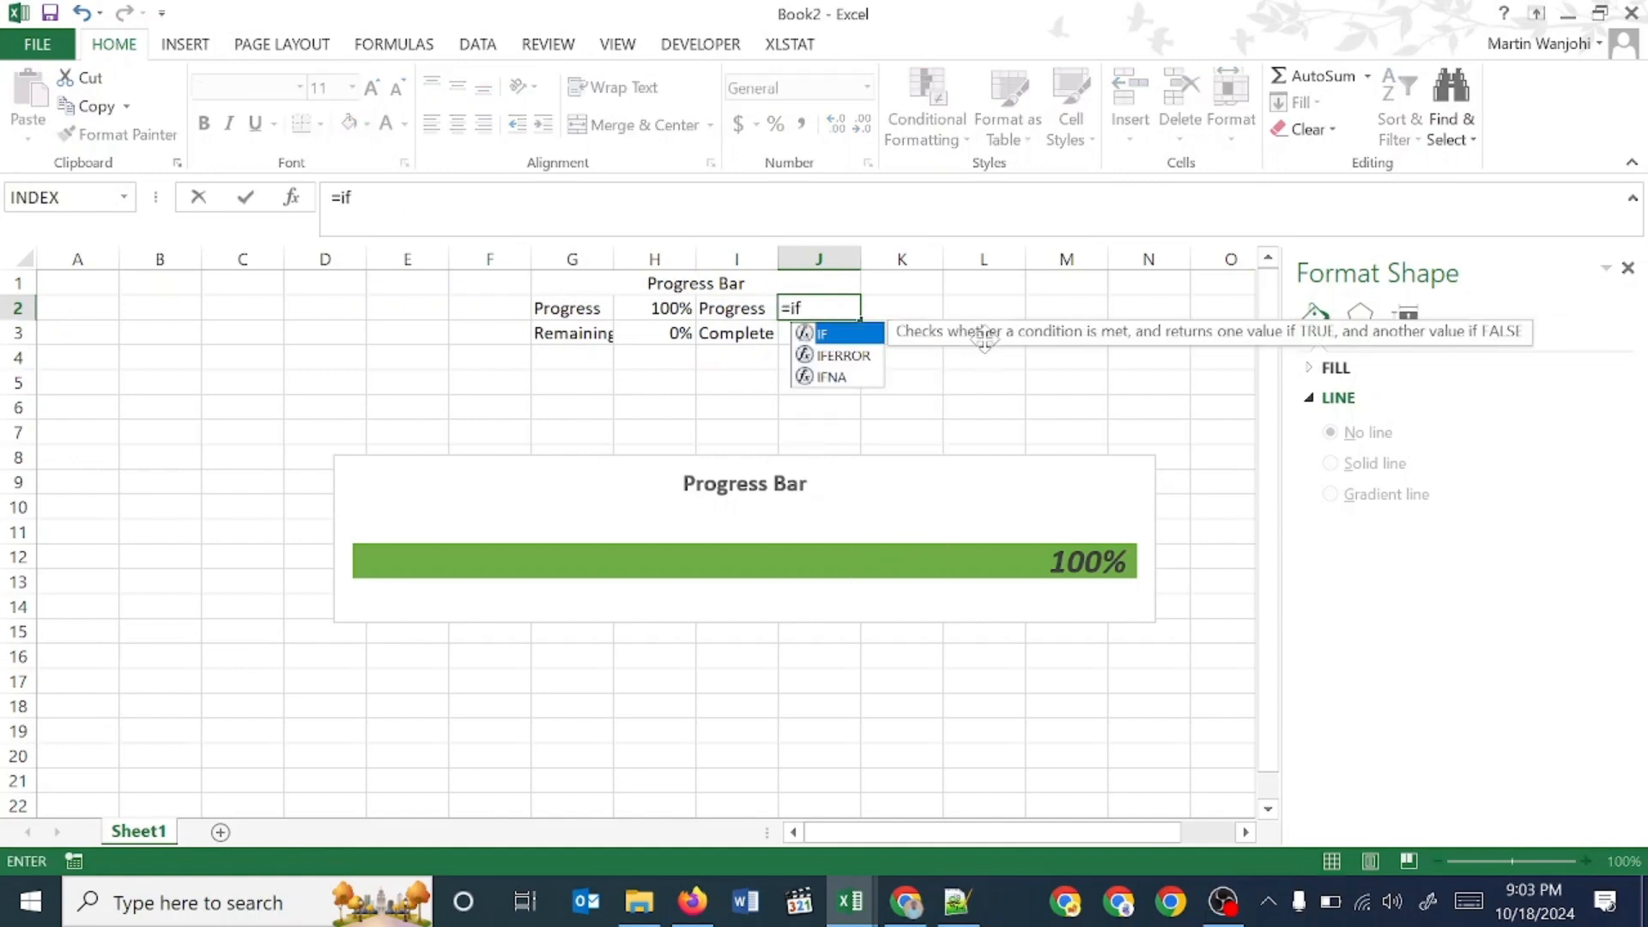
key("Tab")
key("Left")
key("Left")
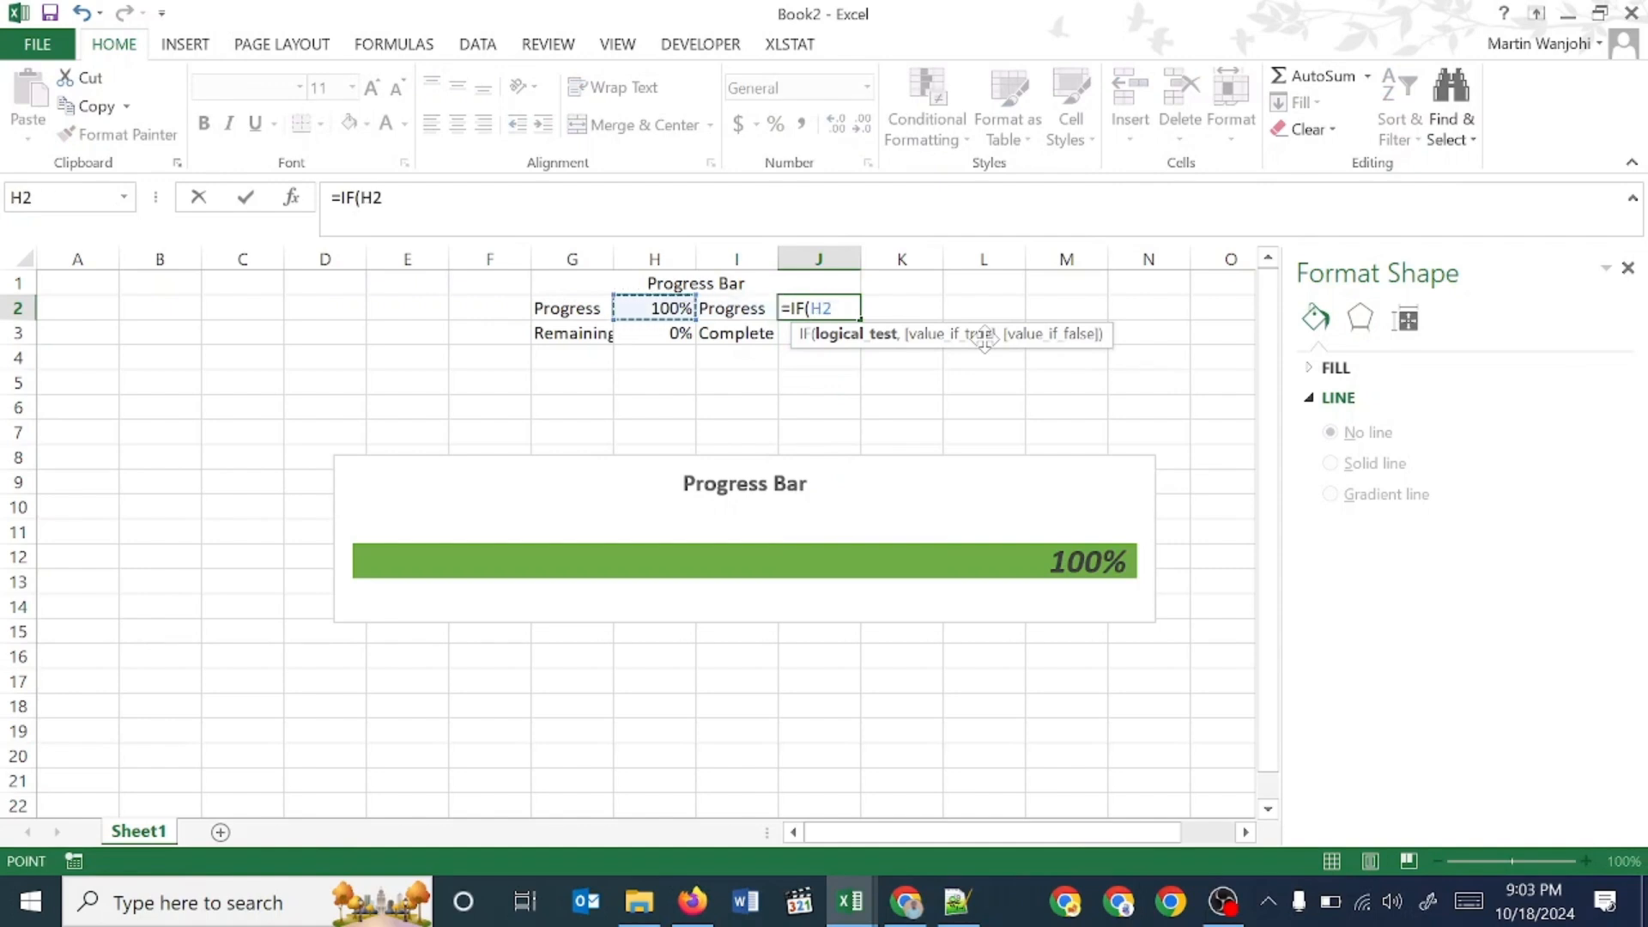
type("<>100%")
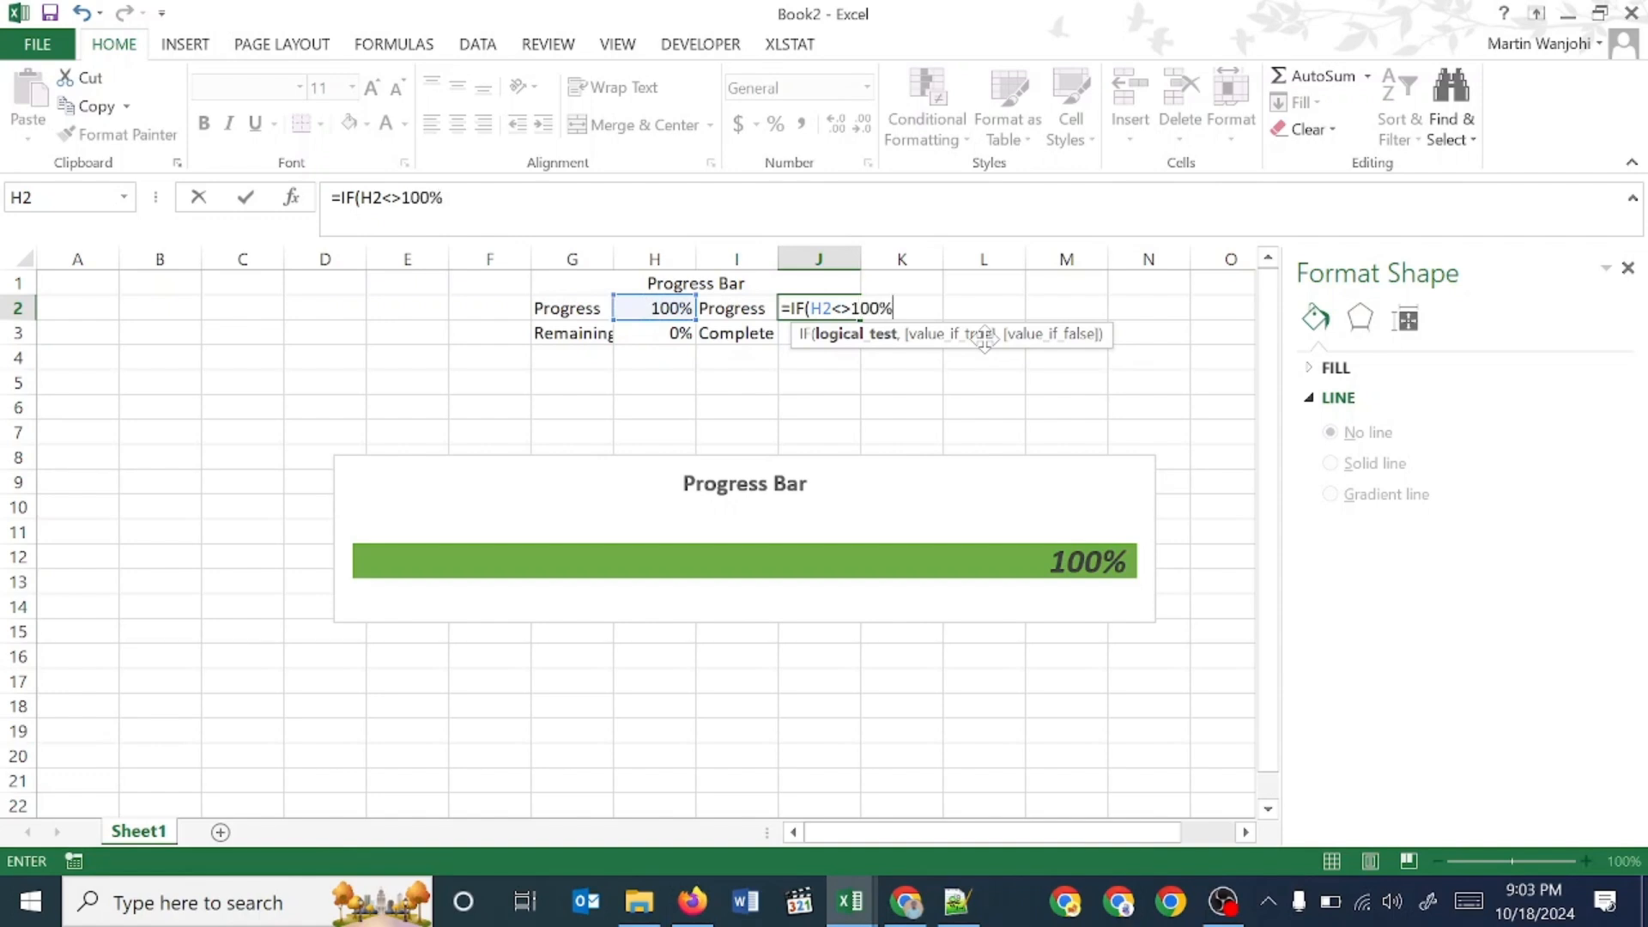
type(",")
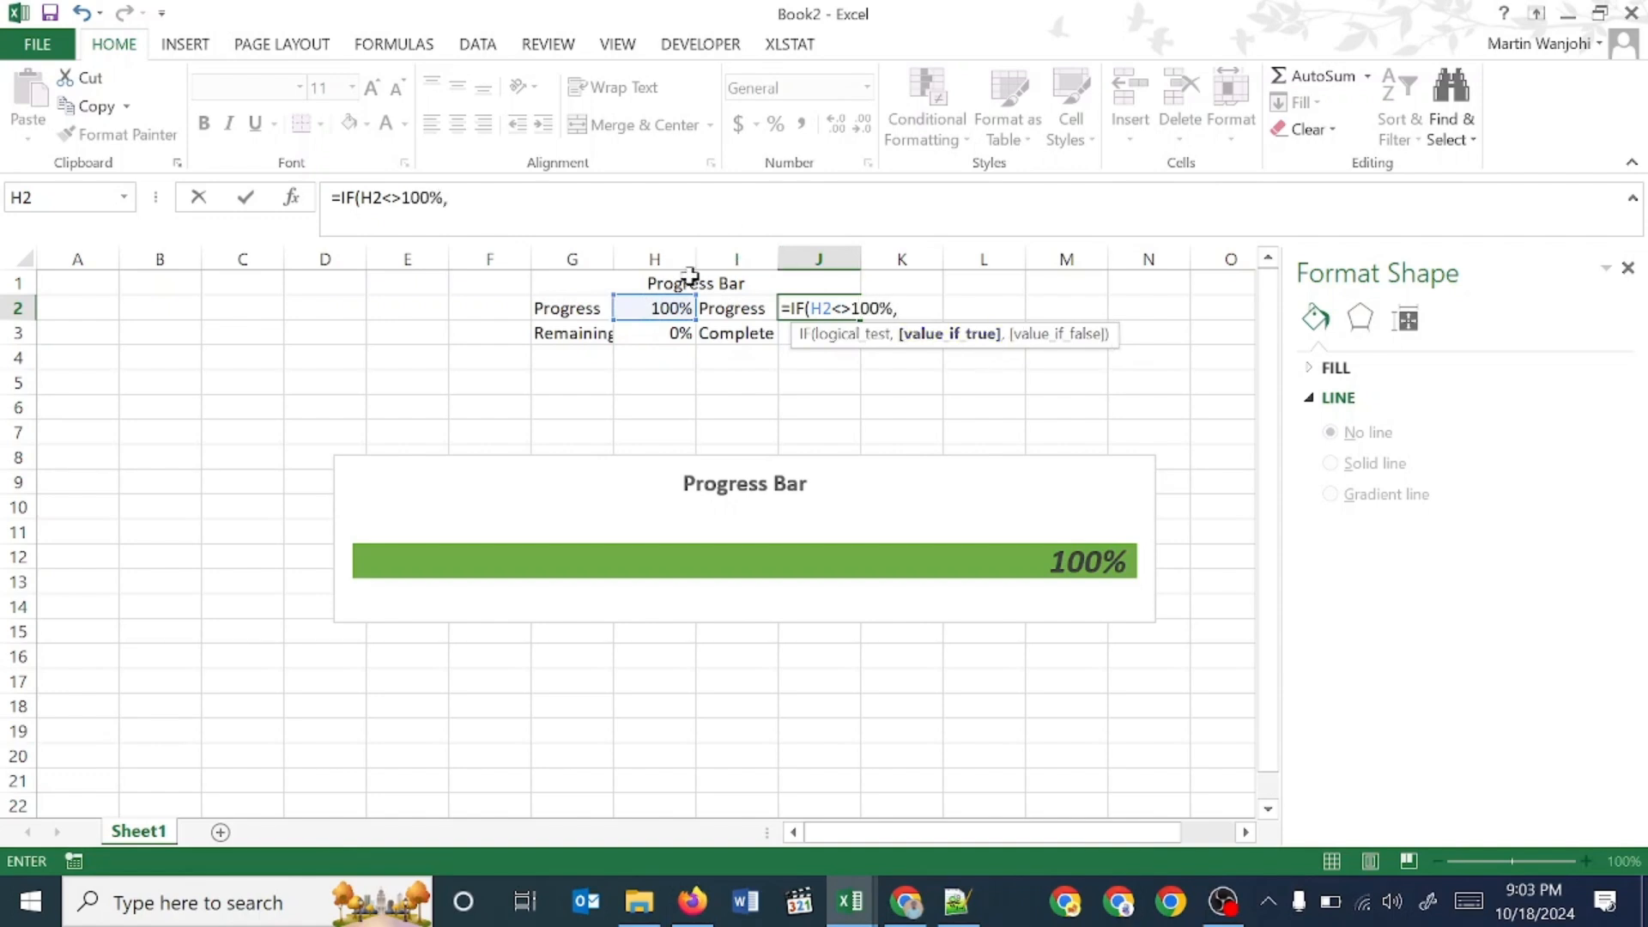
left_click(666, 309)
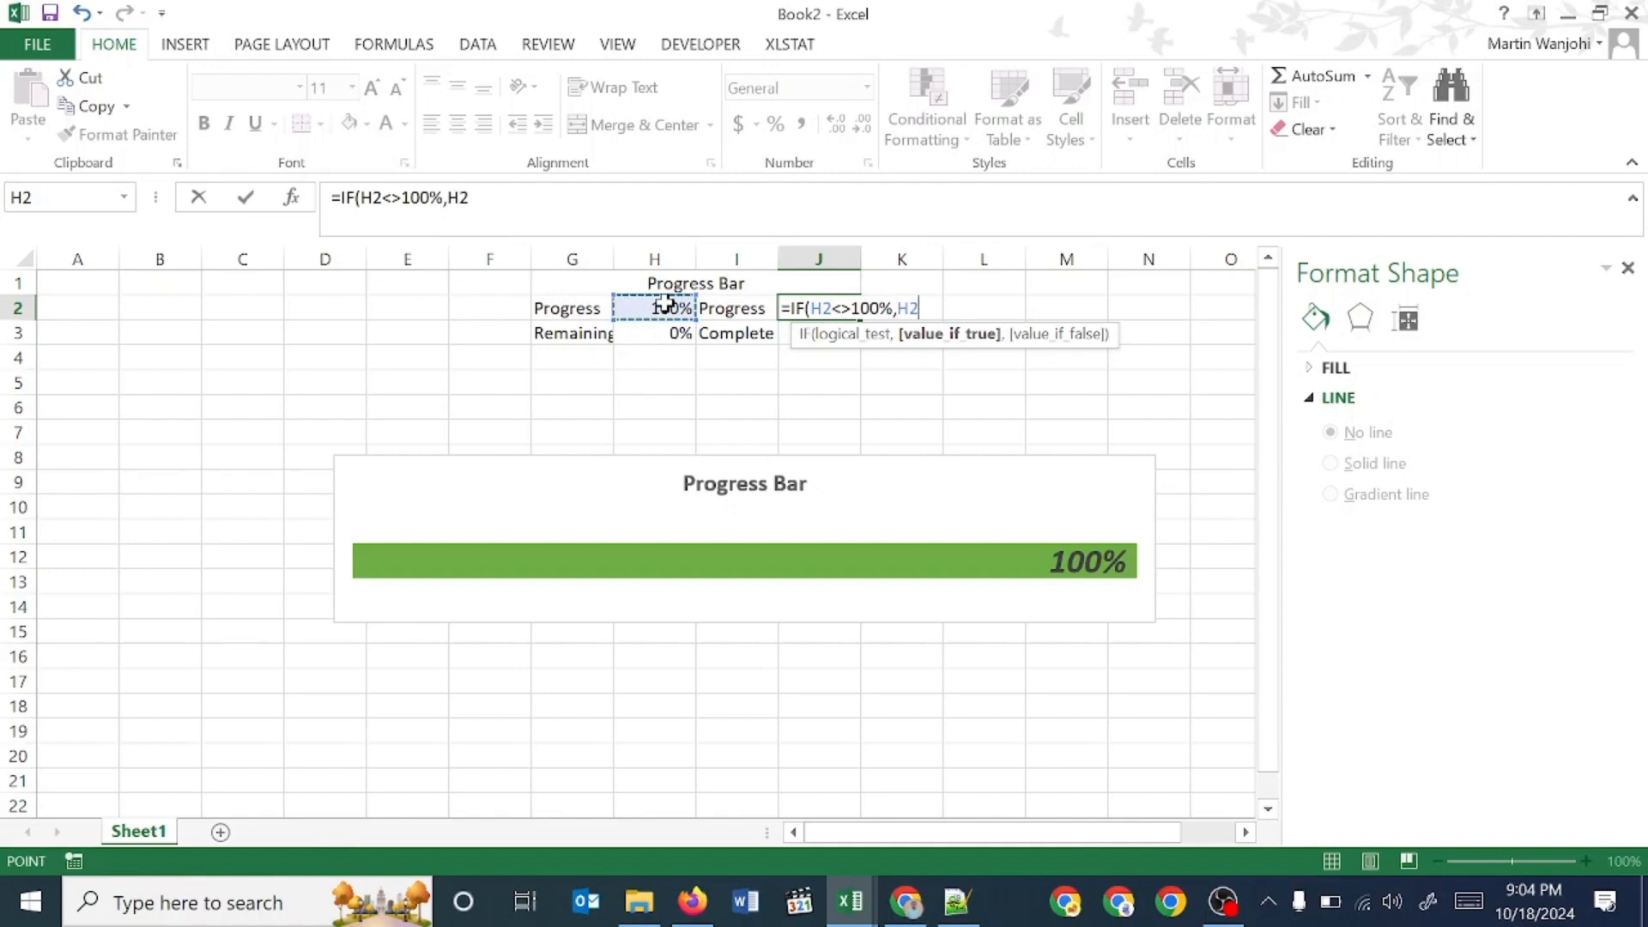
type(",")
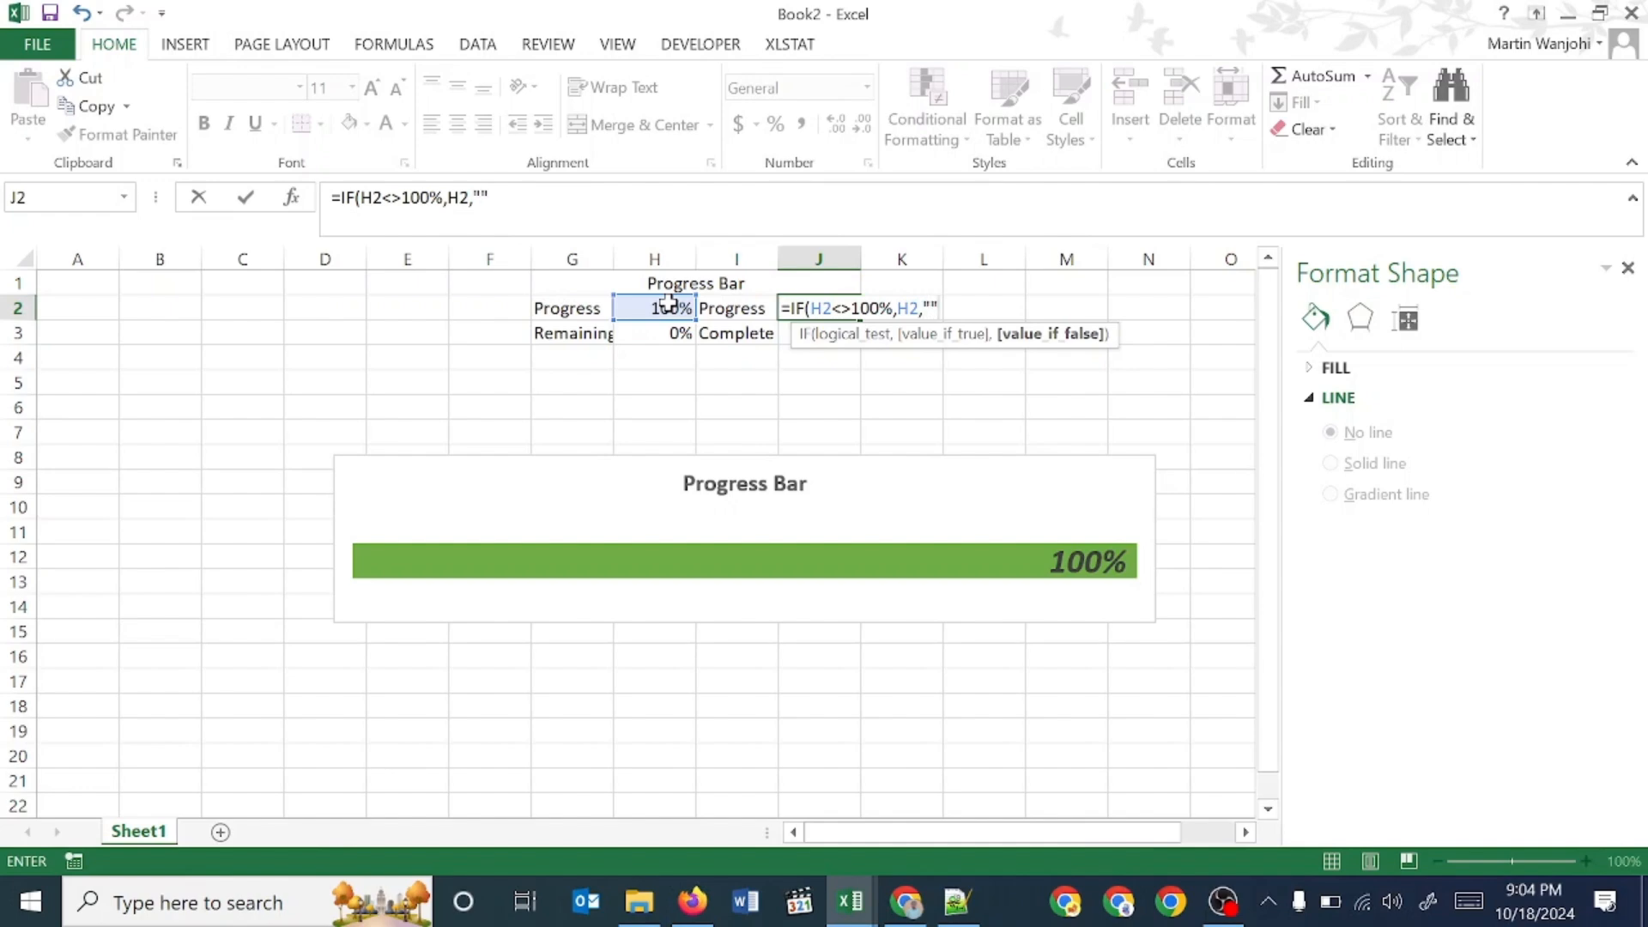
key("Return")
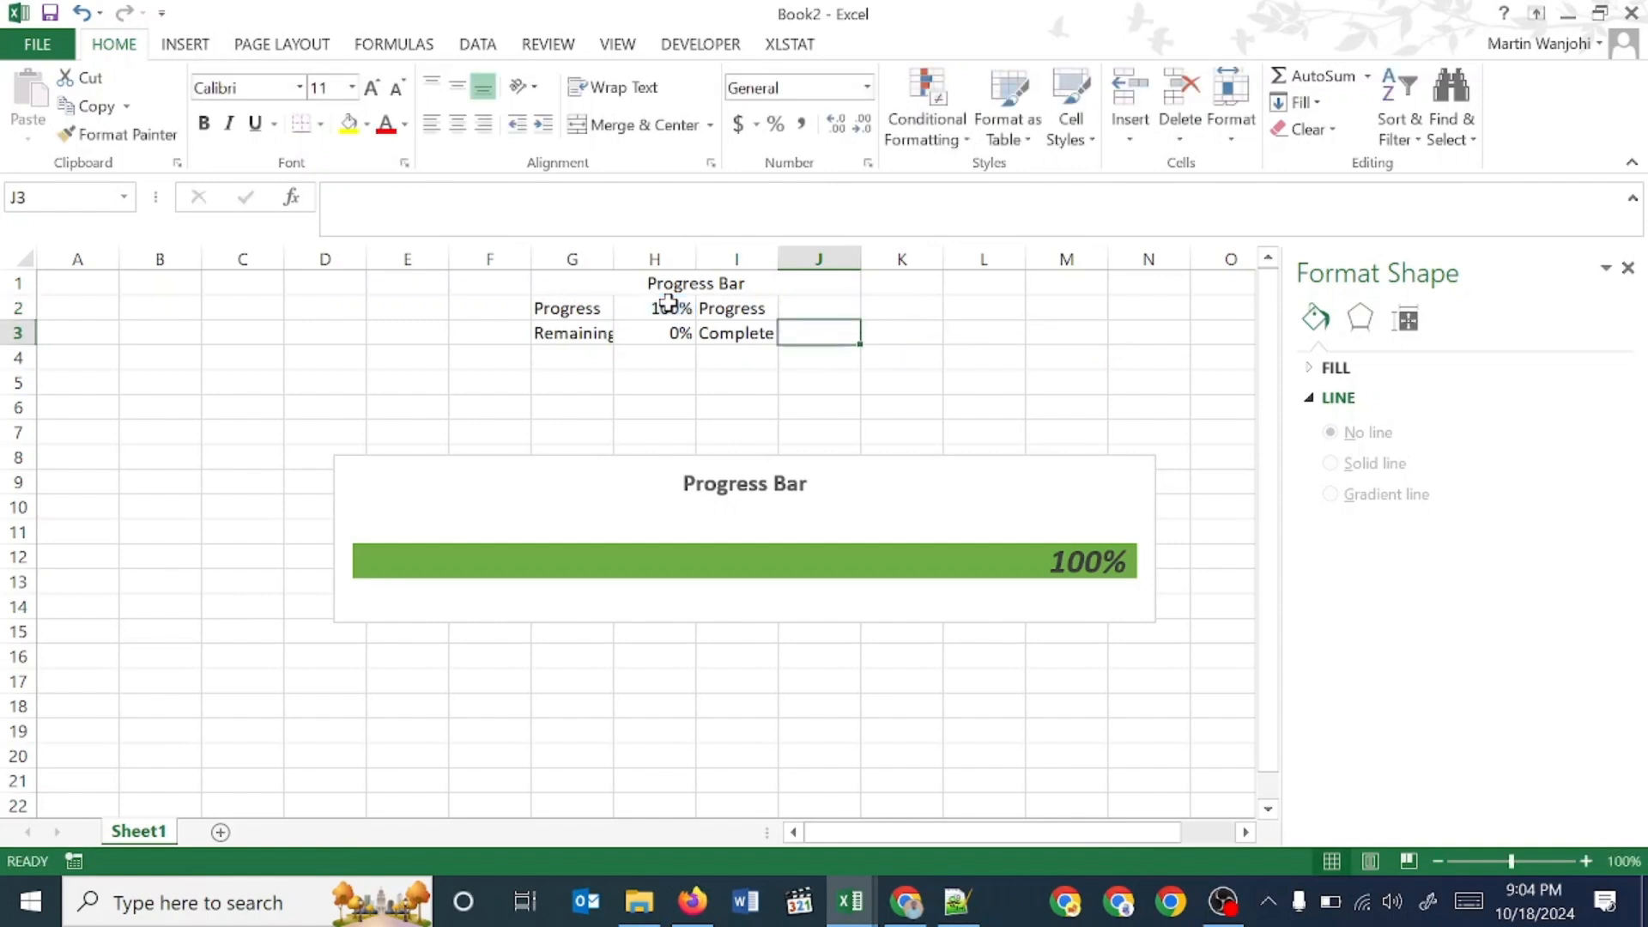
- Enter the formula =IF(H2=100%,"100% Complete!","") in cell J3 beside the Complete label
type("=if")
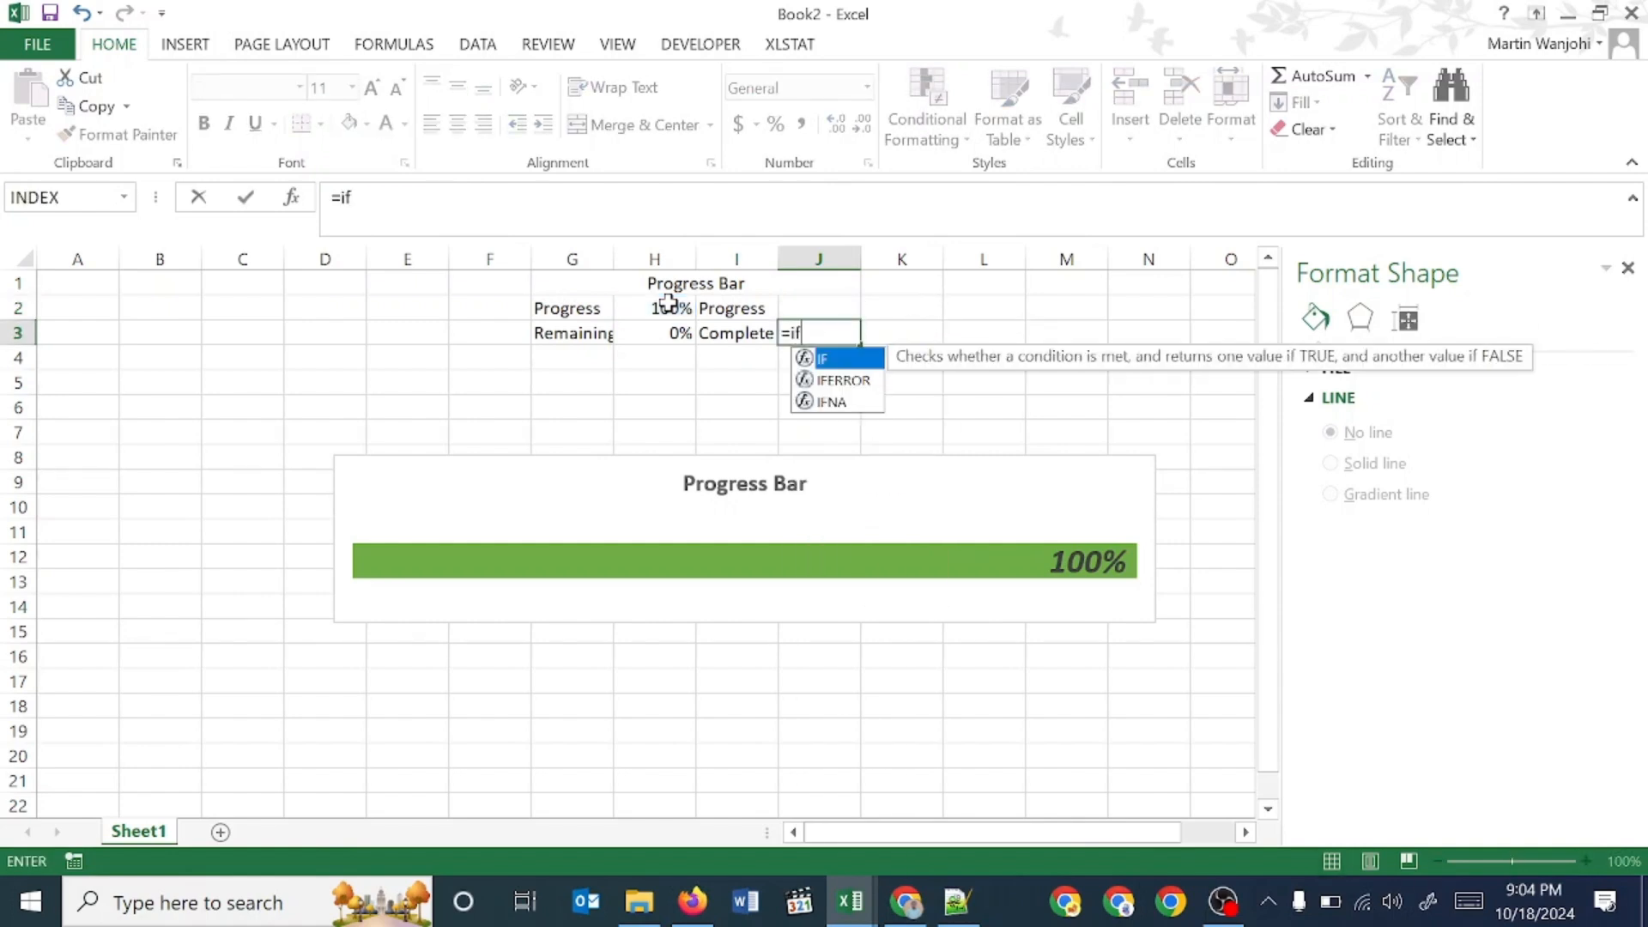
key("Tab")
key("Left")
key("Left")
key("Up")
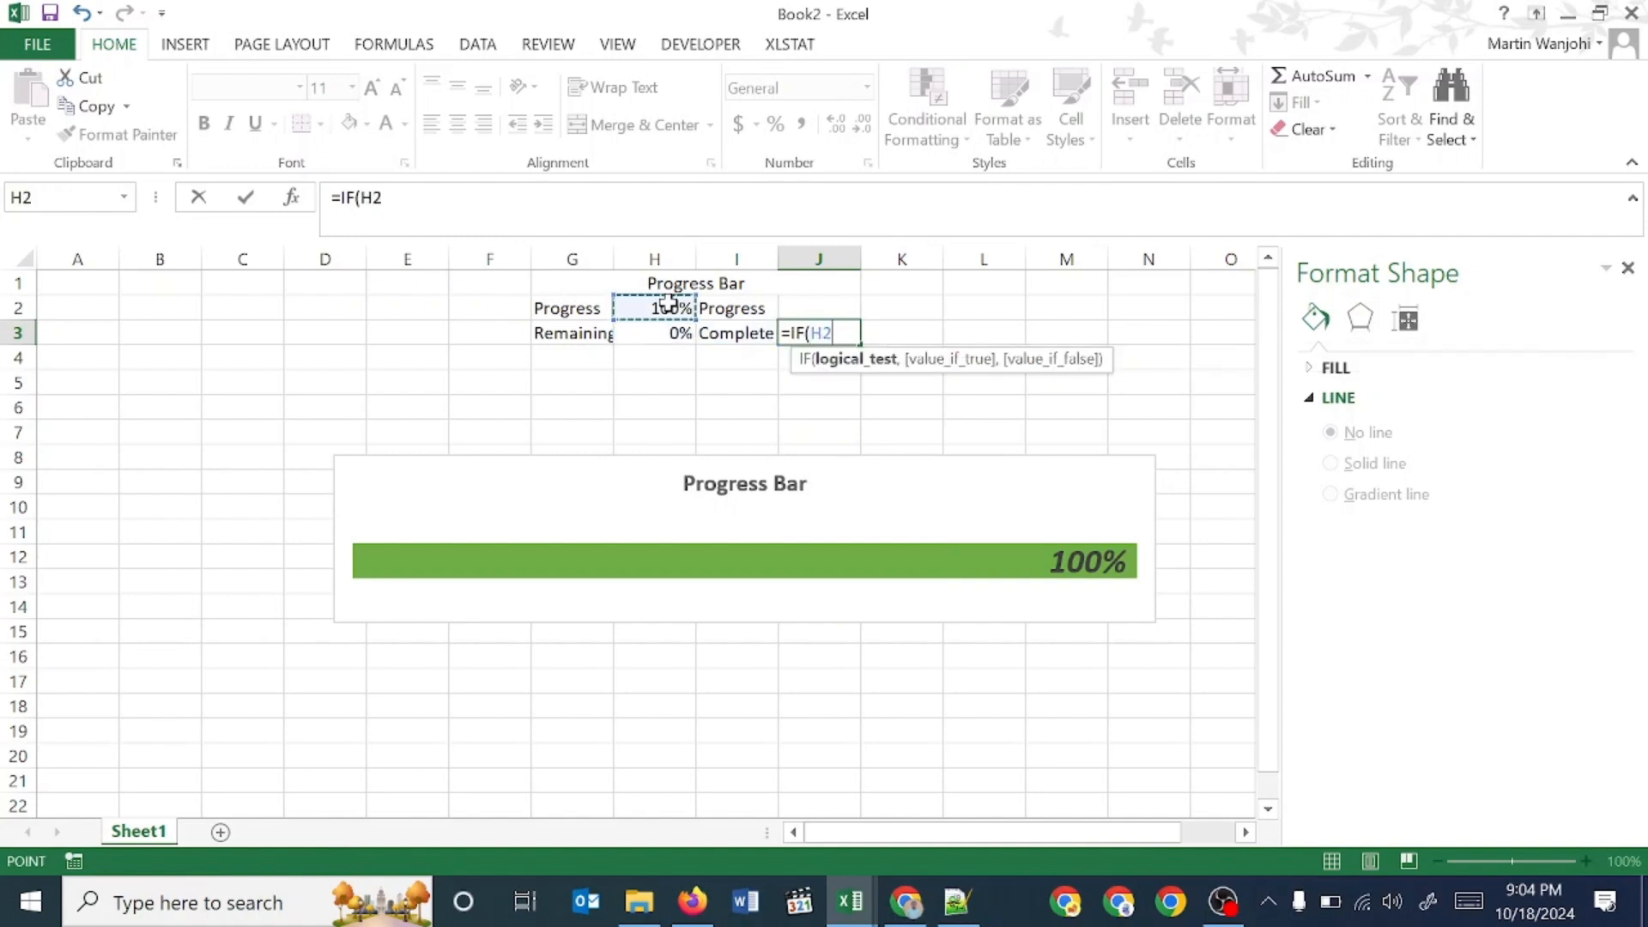
type("=100%")
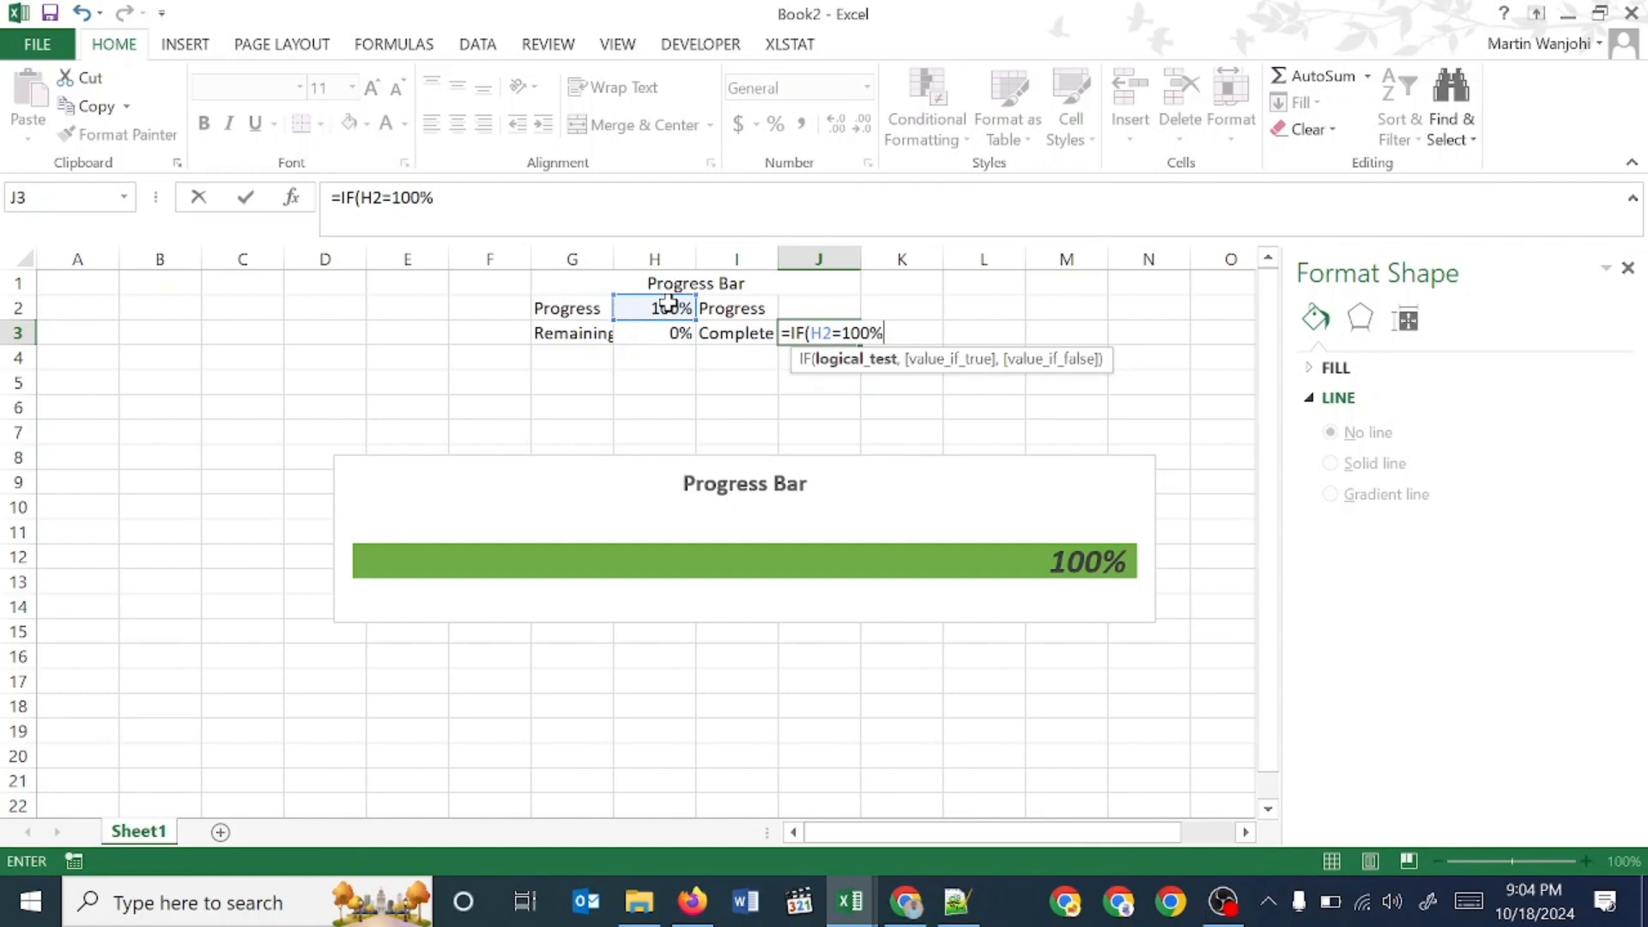
type(",")
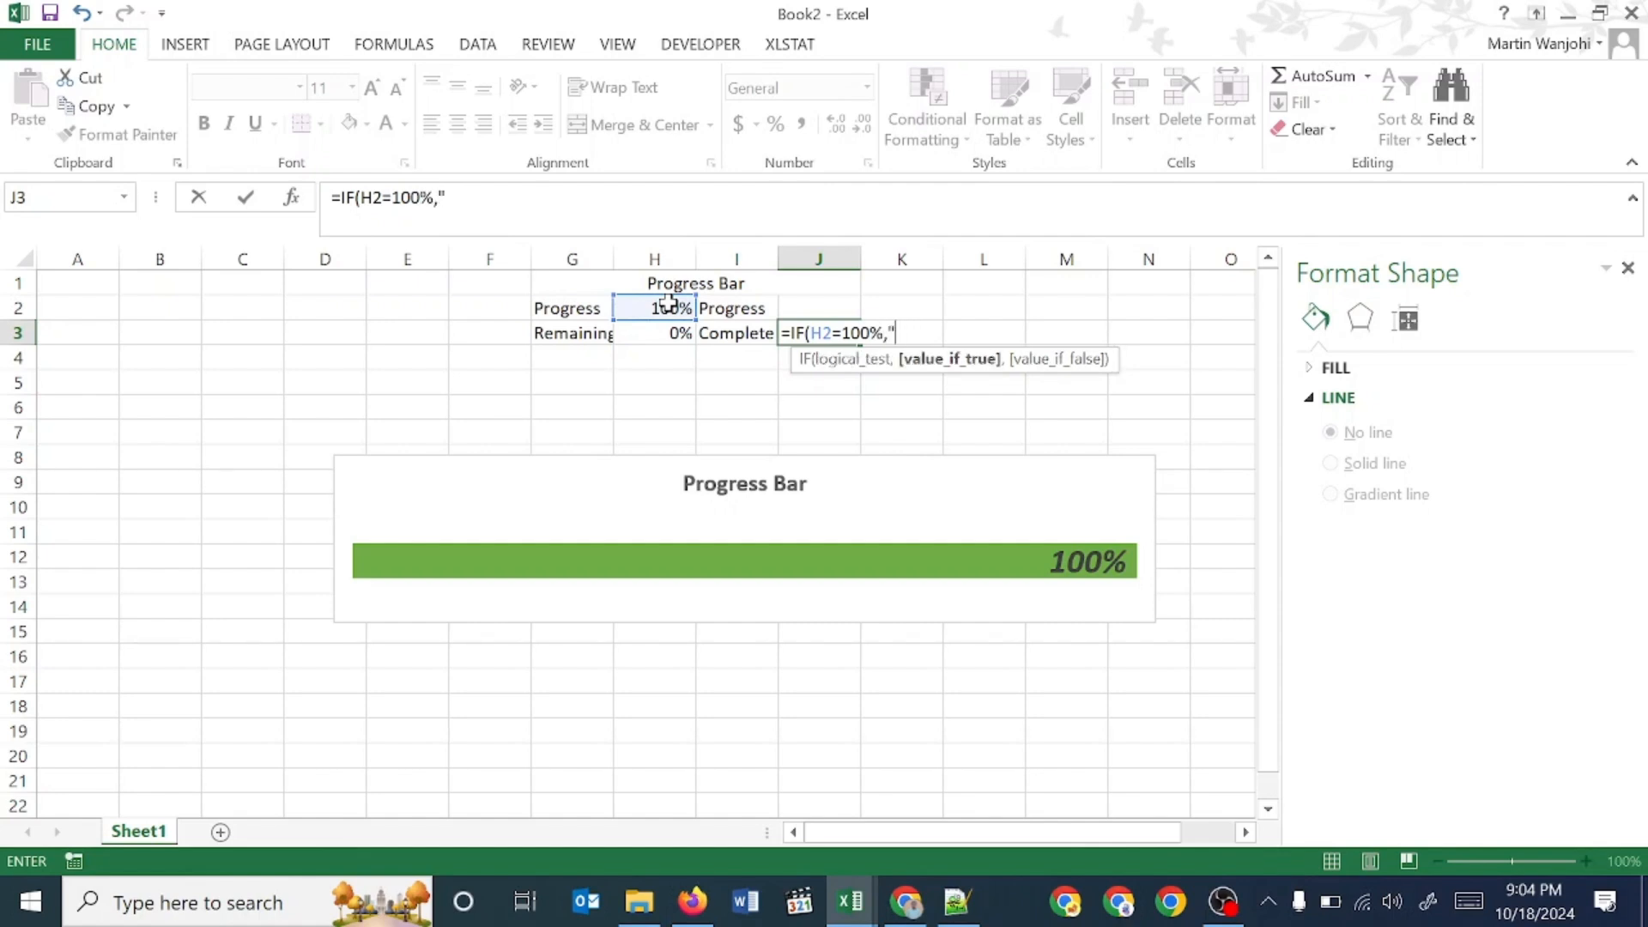
left_click(445, 198)
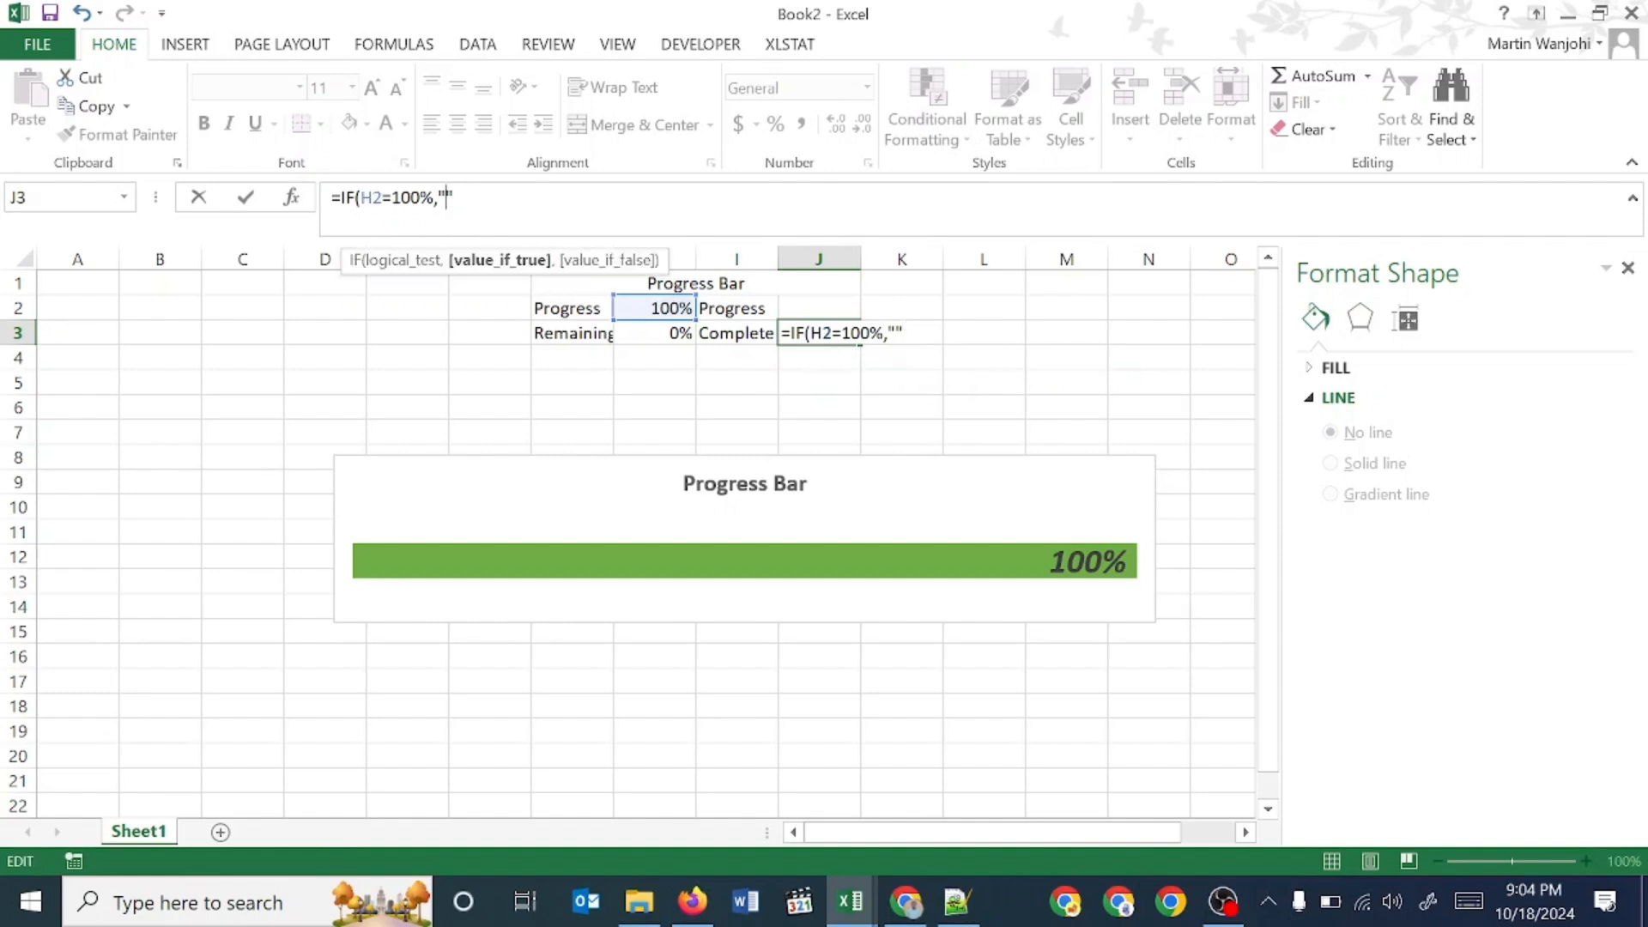
type("100% Com")
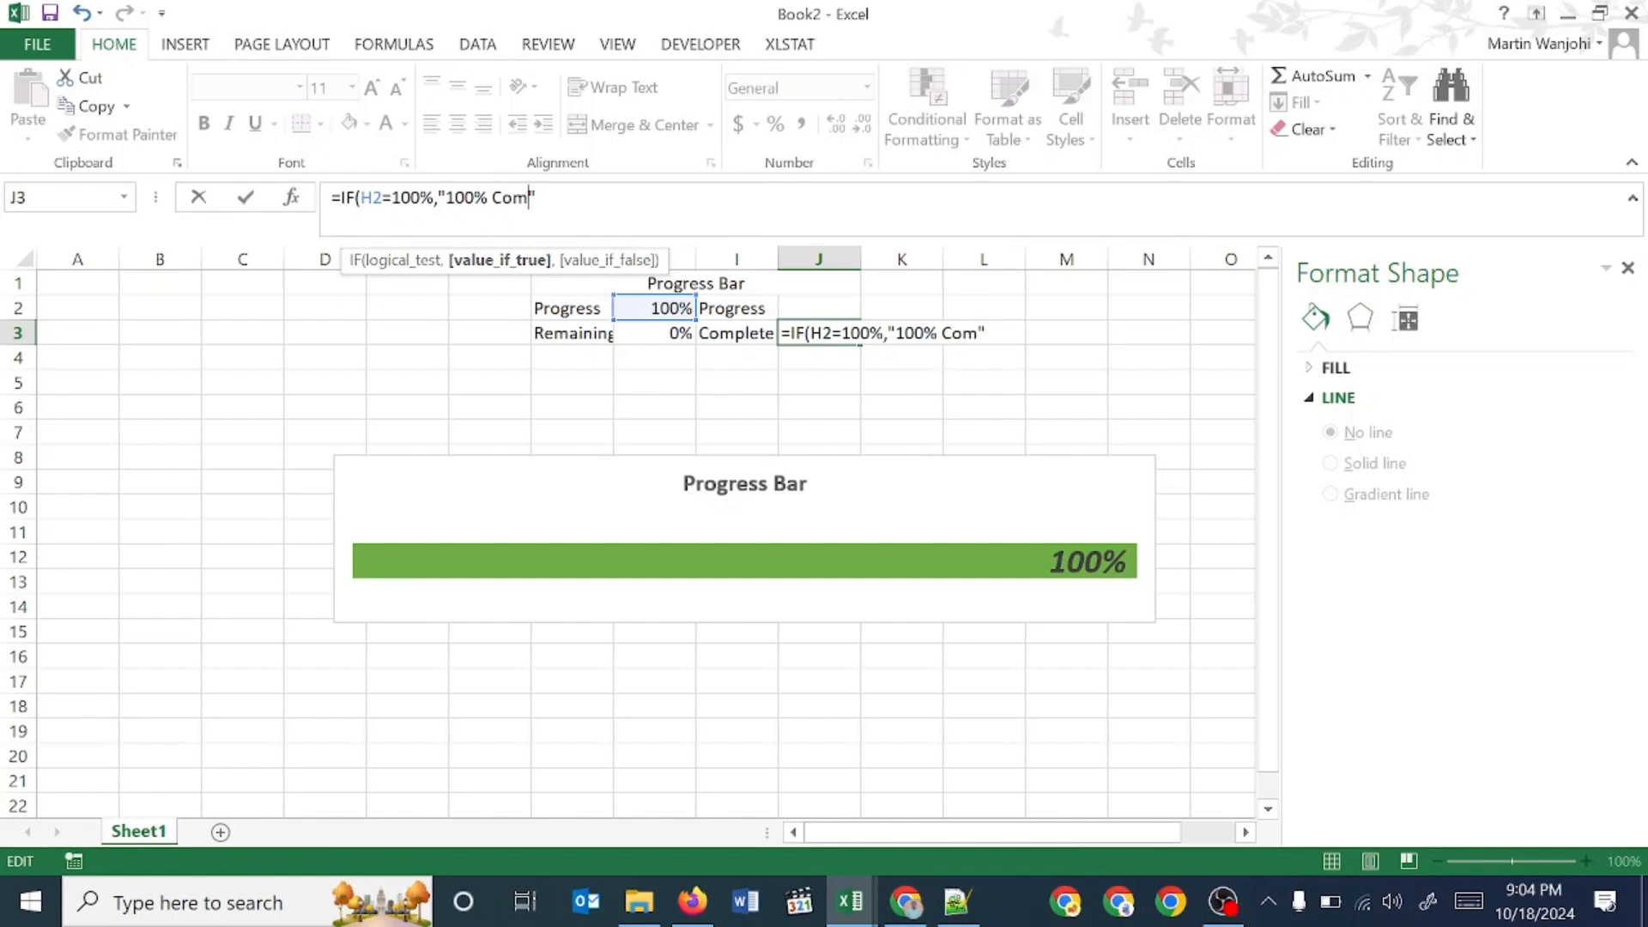
type("l")
key("BackSpace")
type("plete!\",")
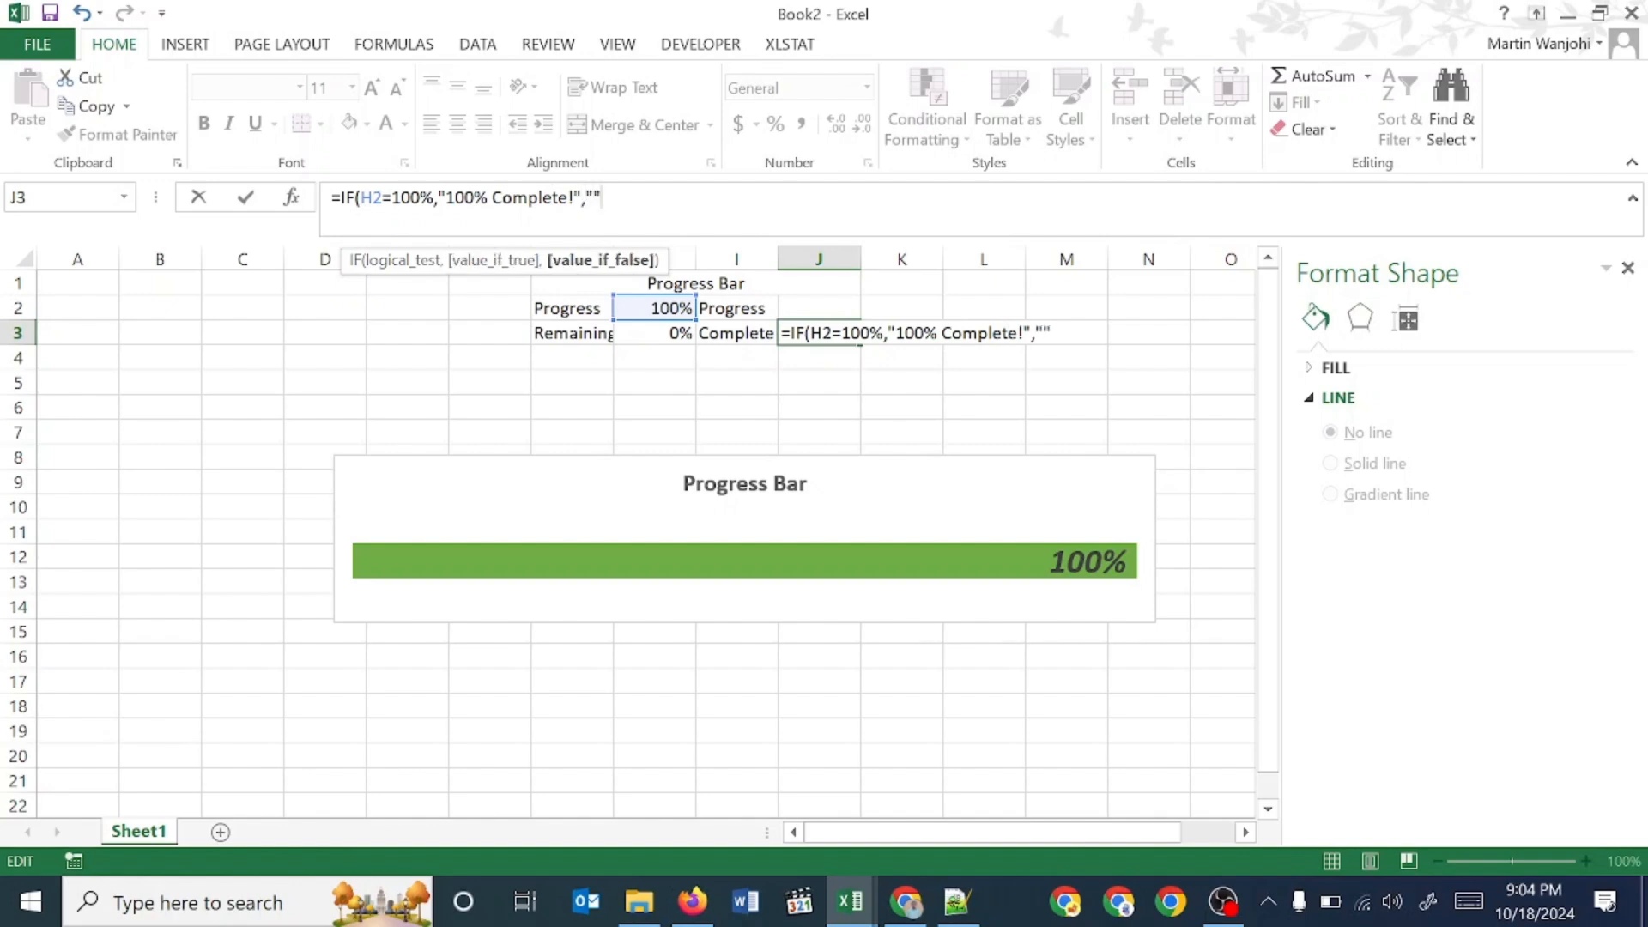
type("\"\"")
key("Return")
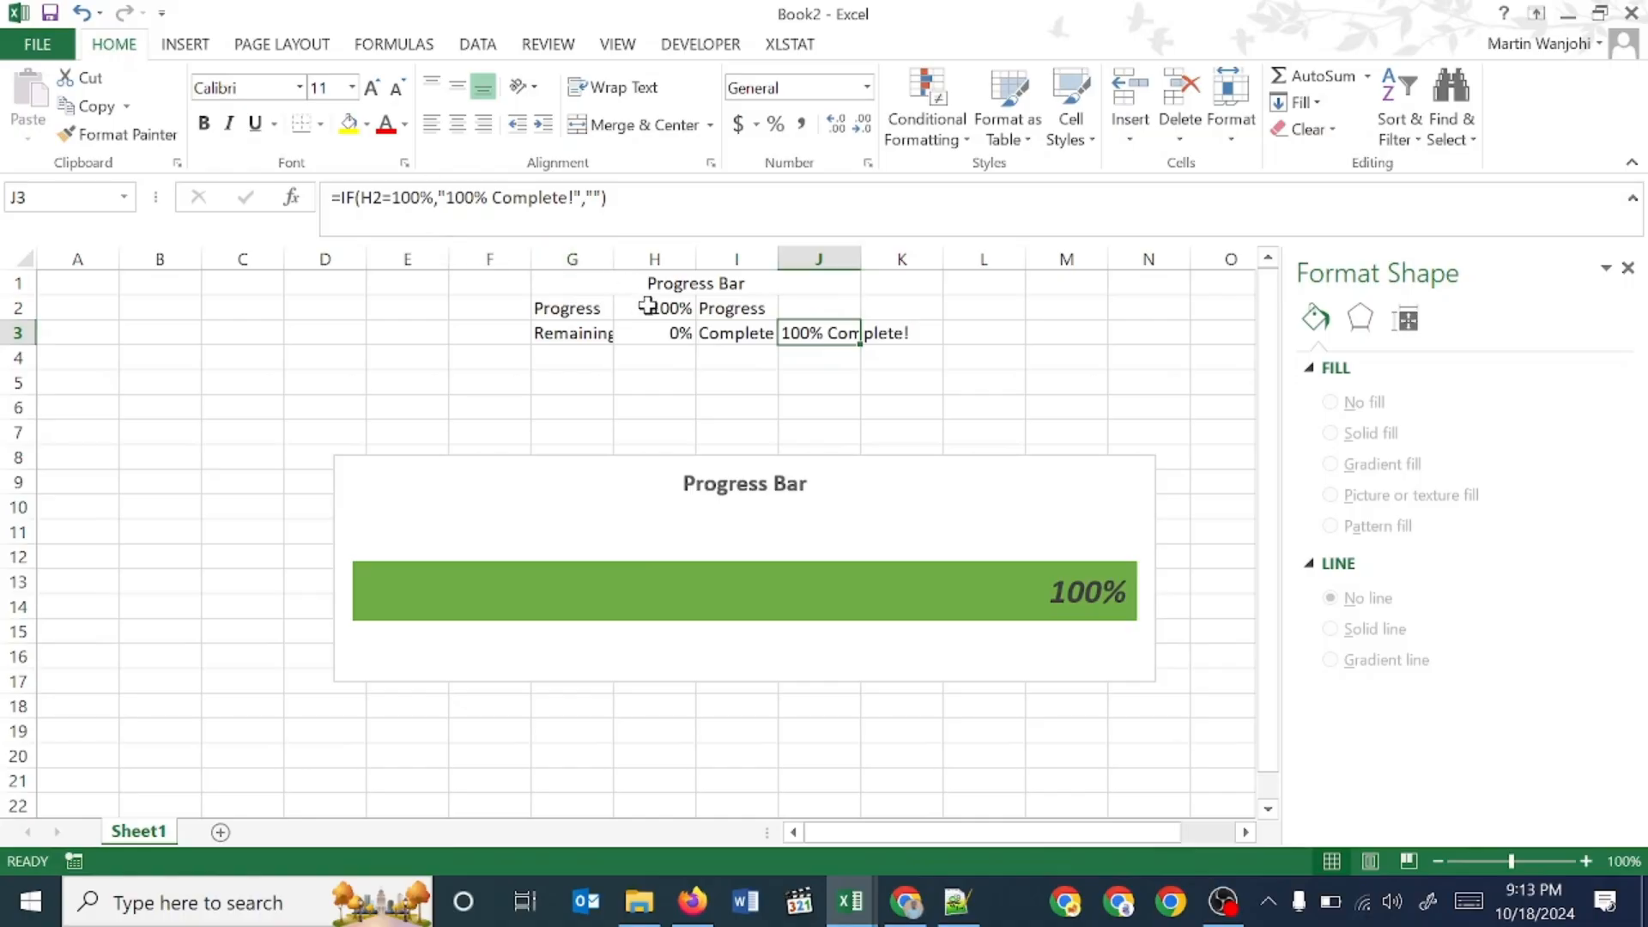
- Set the Progress value in cell H2 to 20% and check both segments of the bar
left_click(648, 307)
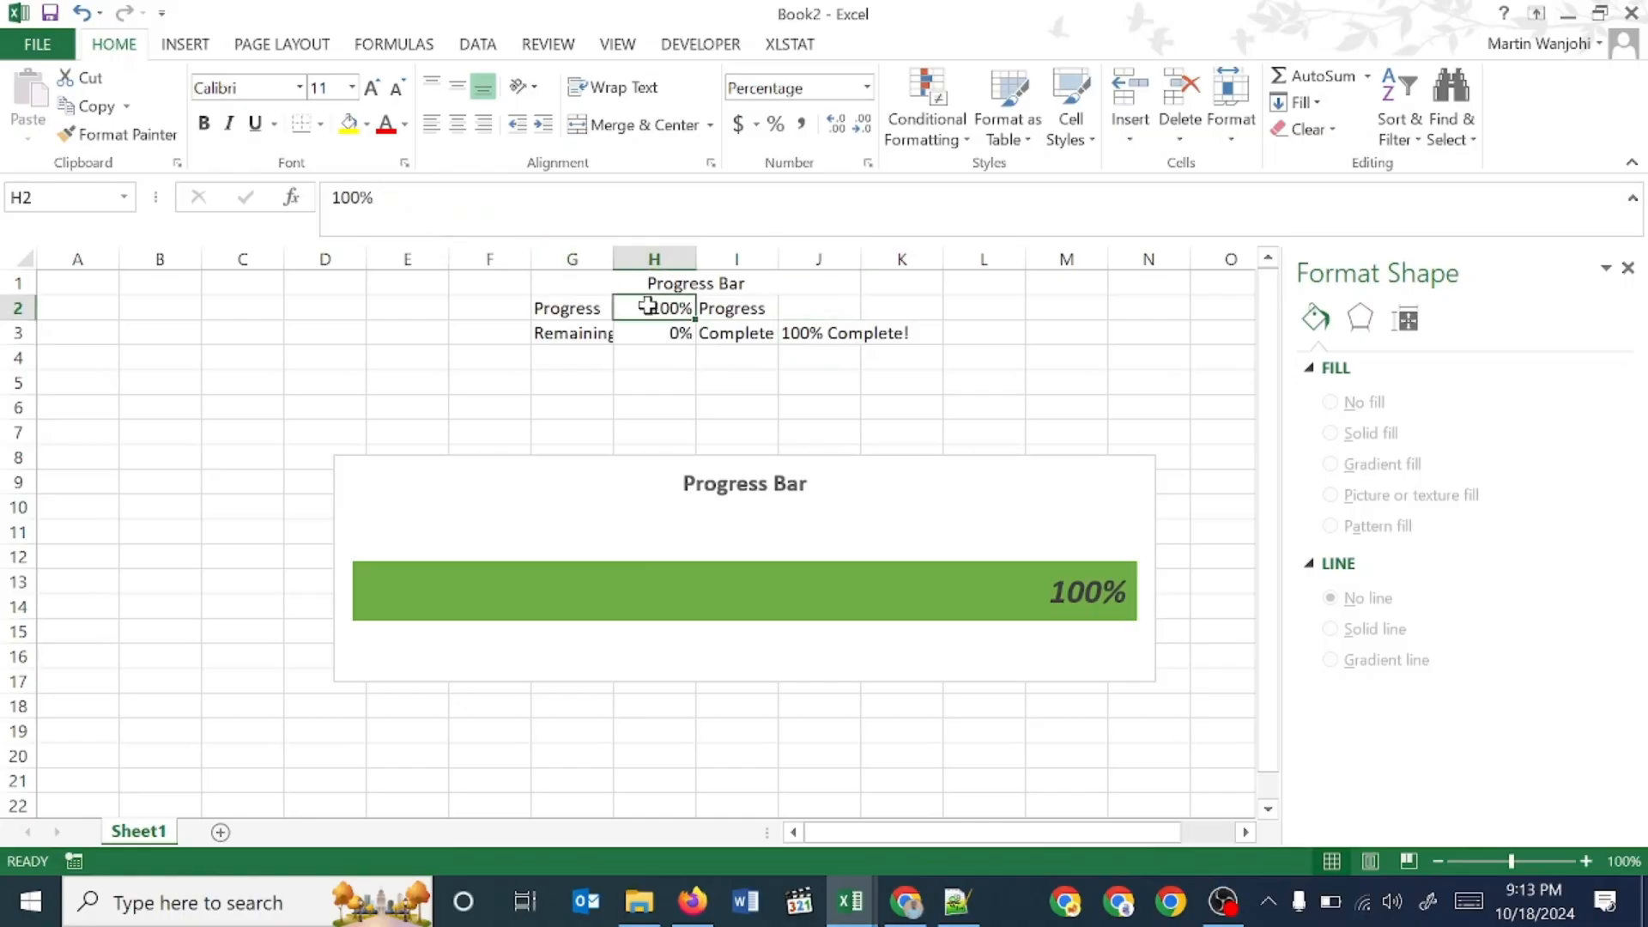
type("20")
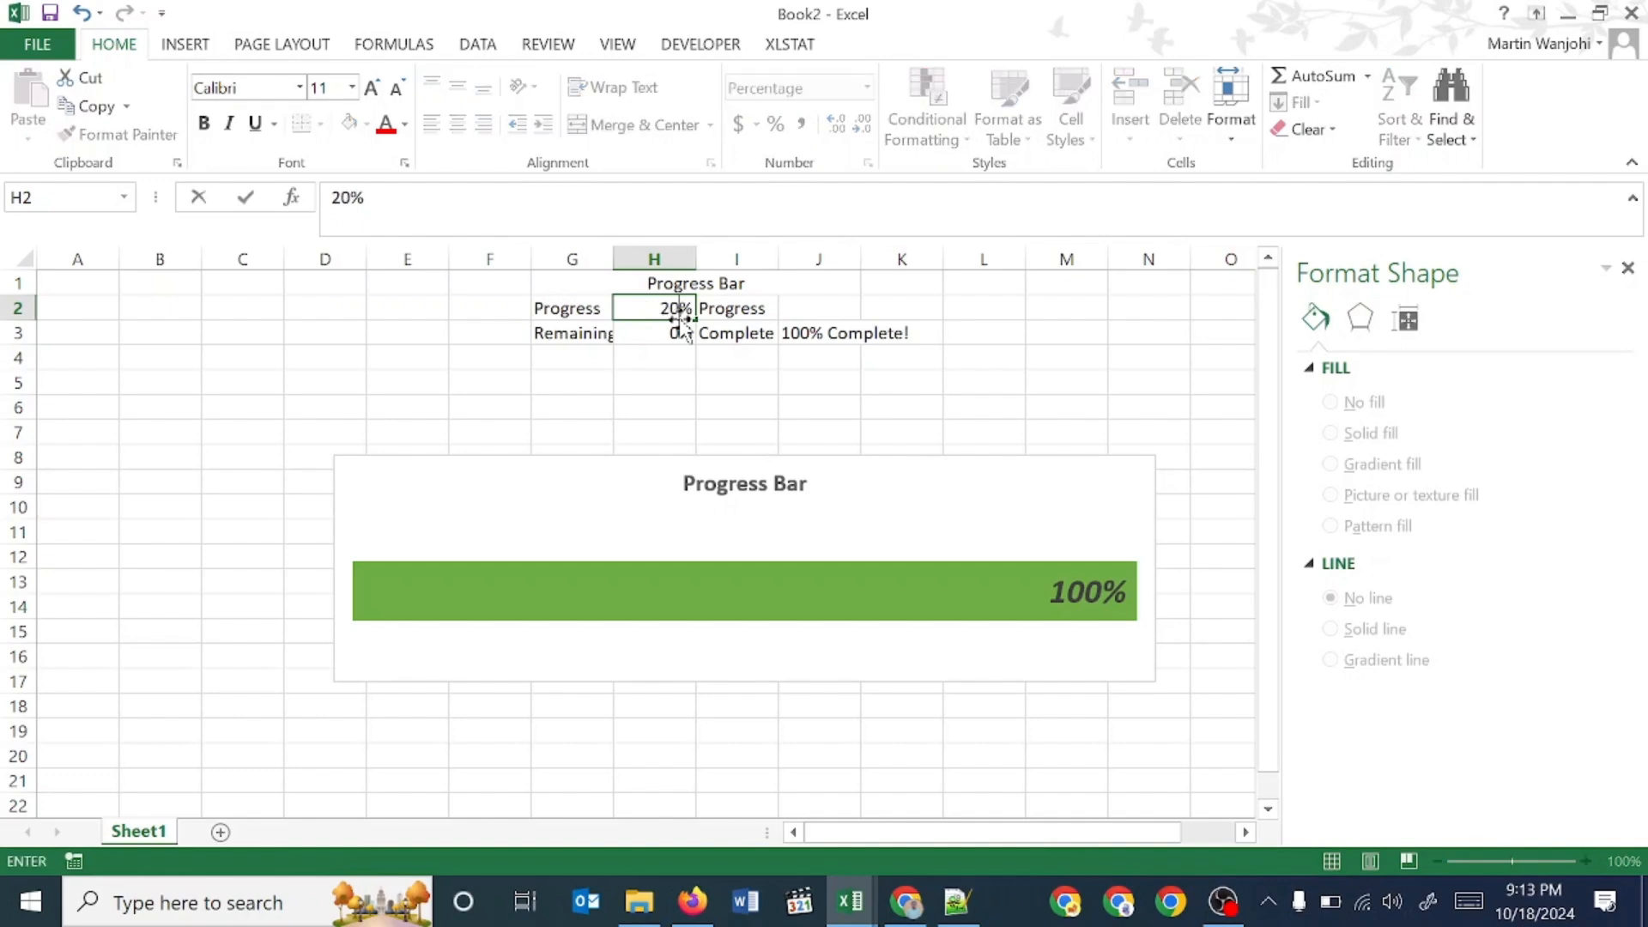
key("Return")
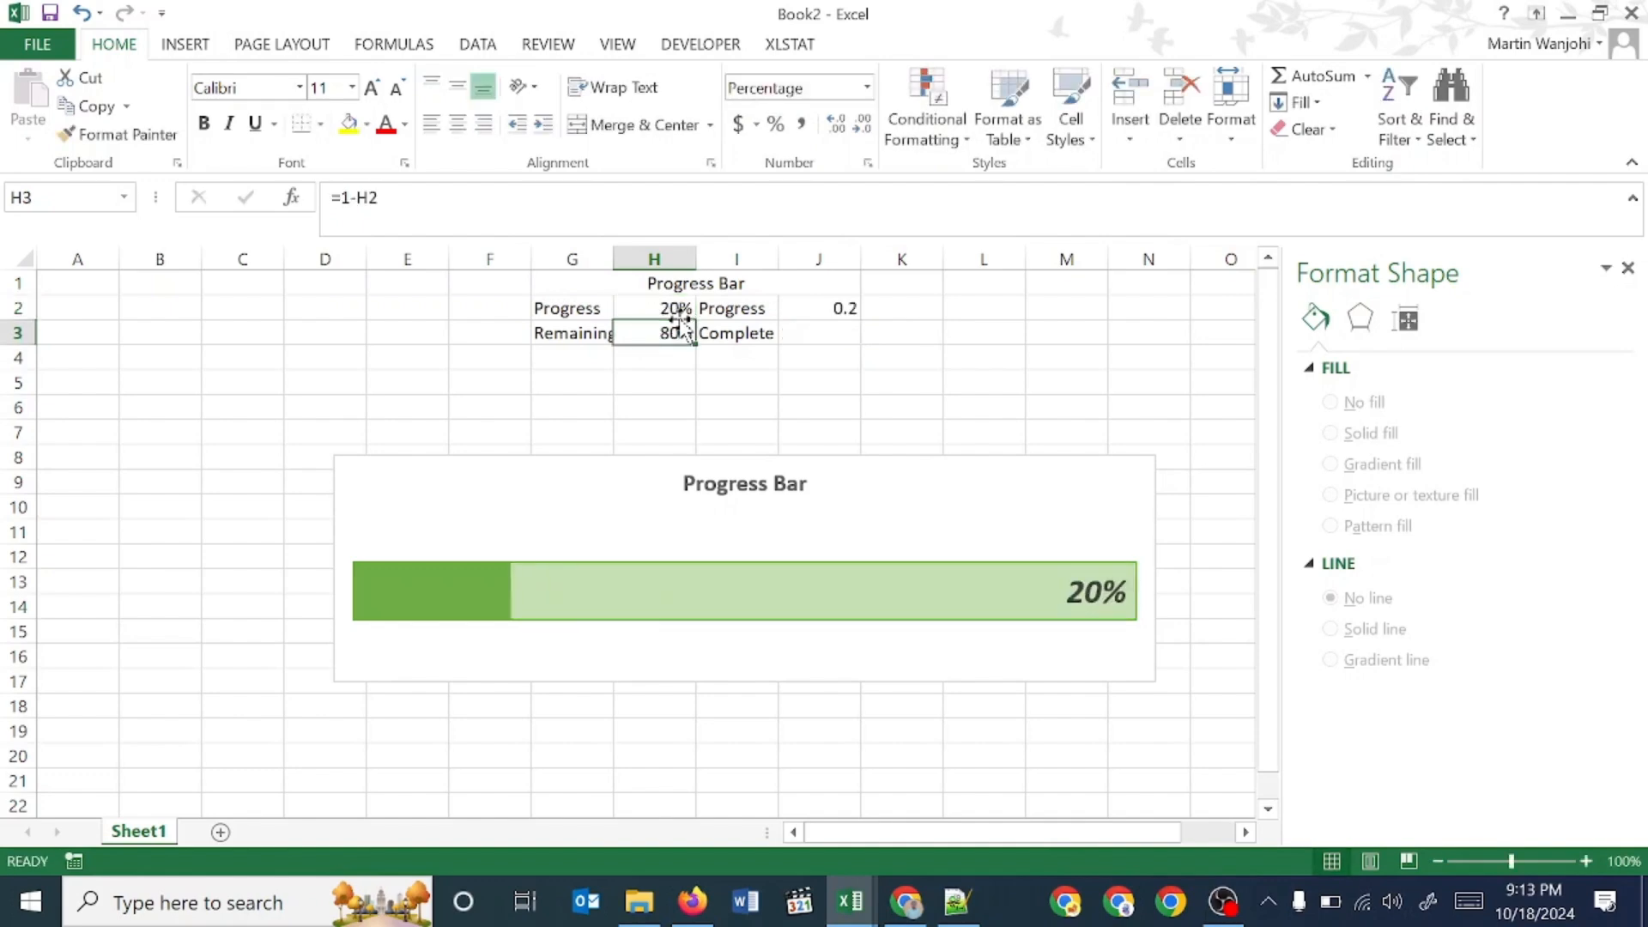
left_click(481, 579)
left_click(1034, 601)
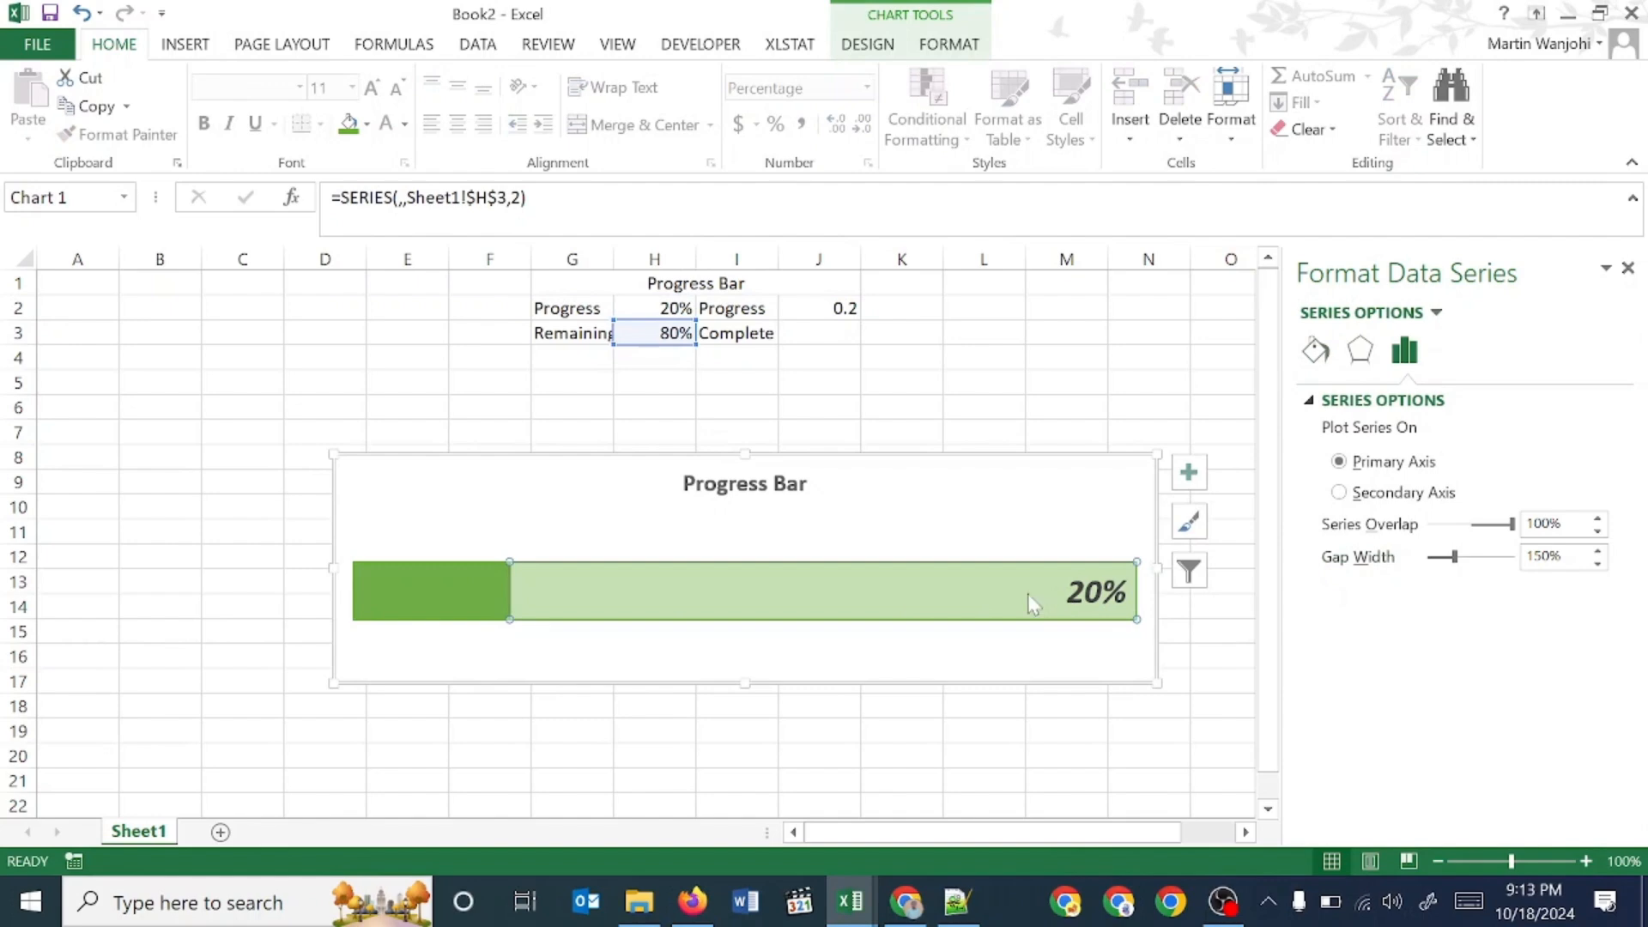
left_click(453, 587)
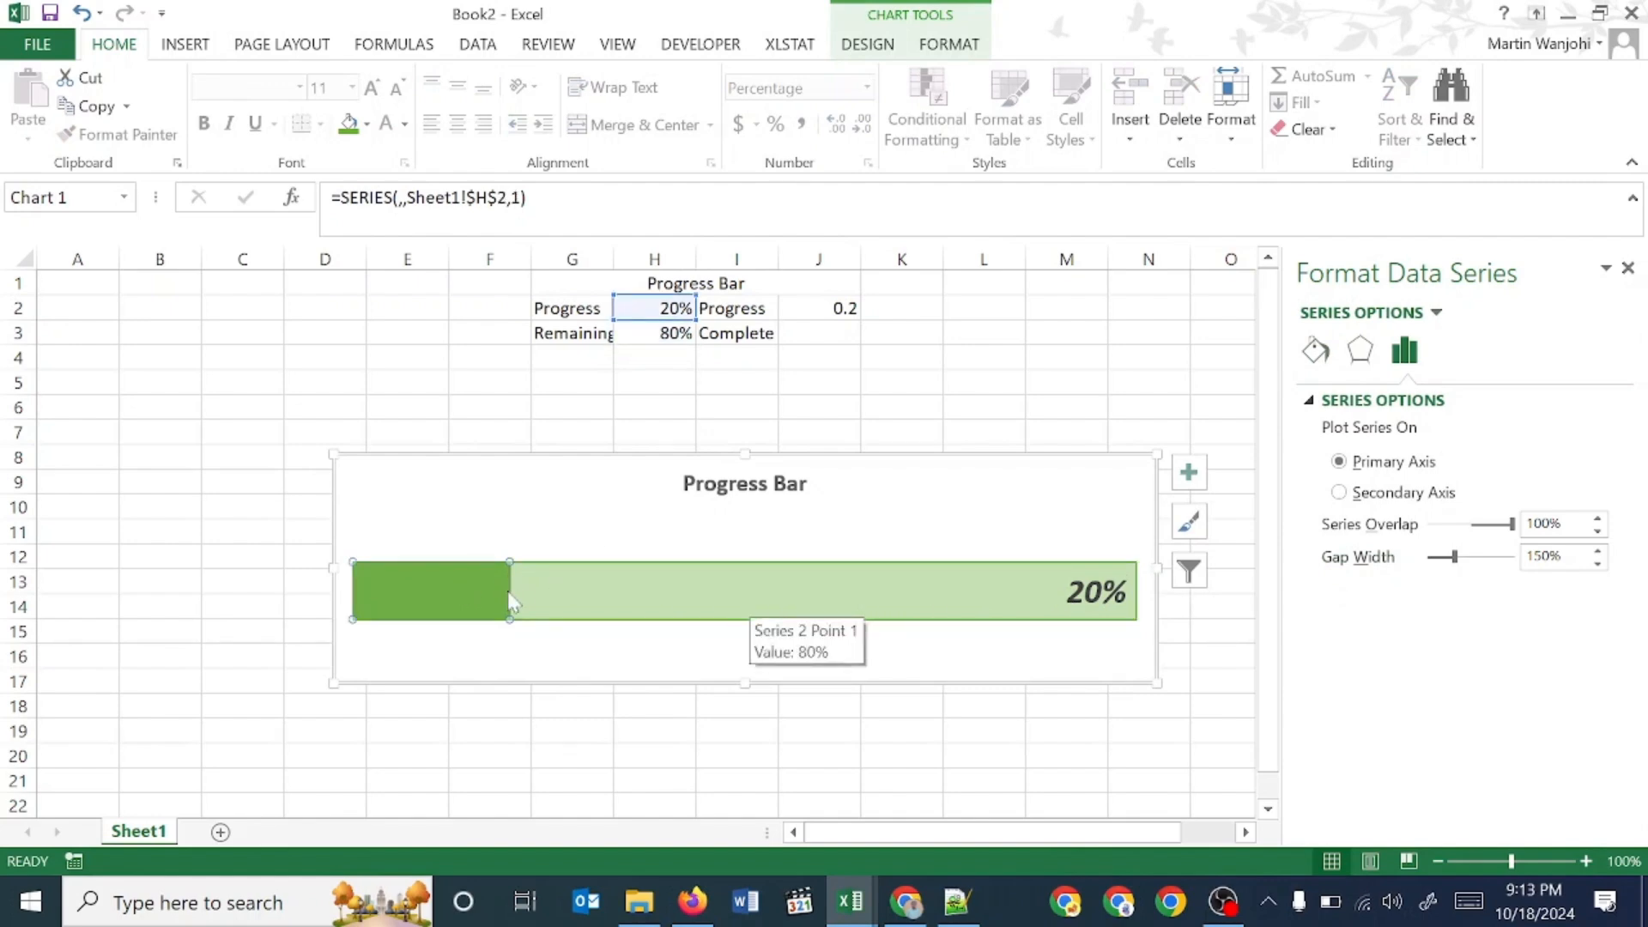
- Format the formula cells J2:J3 as percentages
left_click(822, 310)
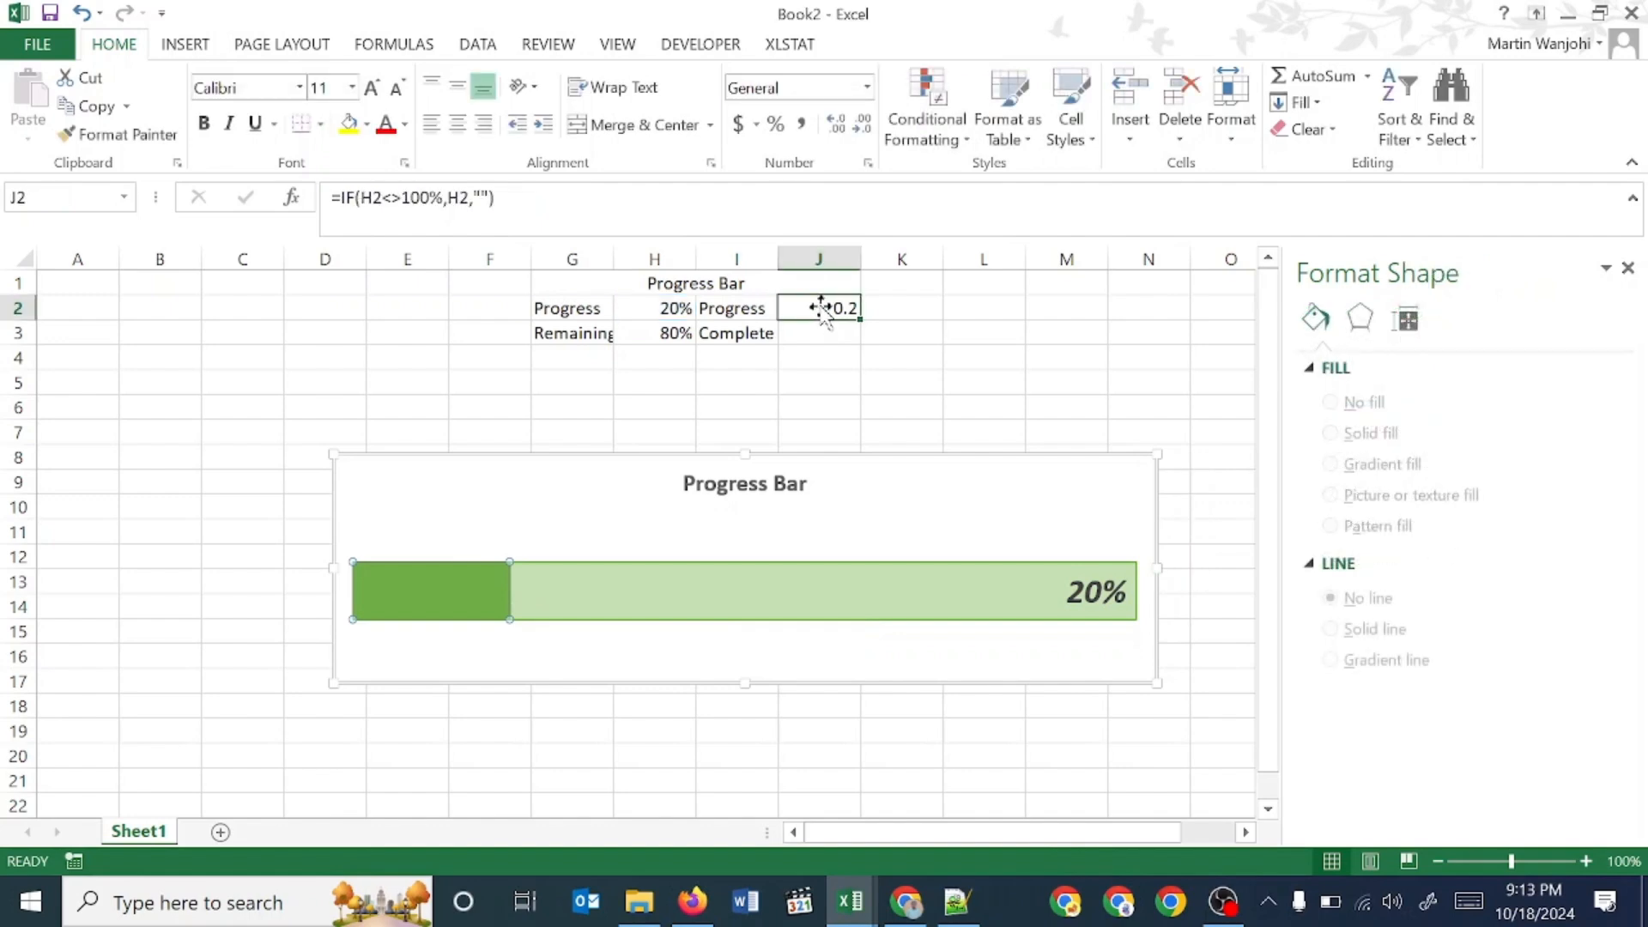
left_click_drag(822, 309, 822, 335)
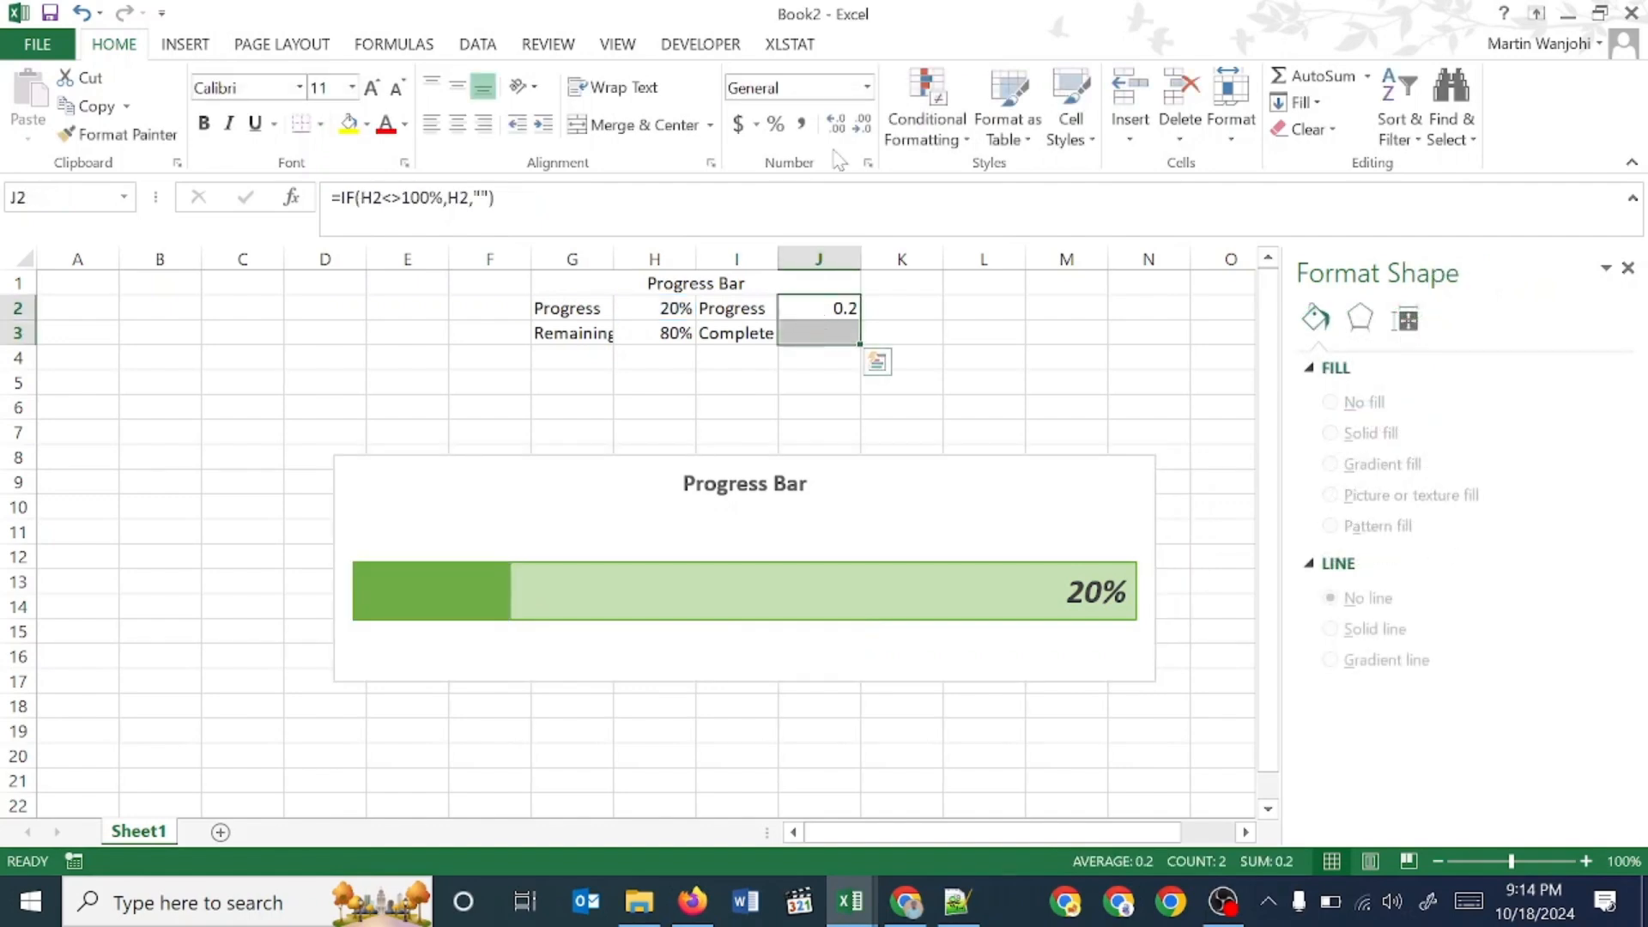
left_click(775, 124)
left_click(655, 382)
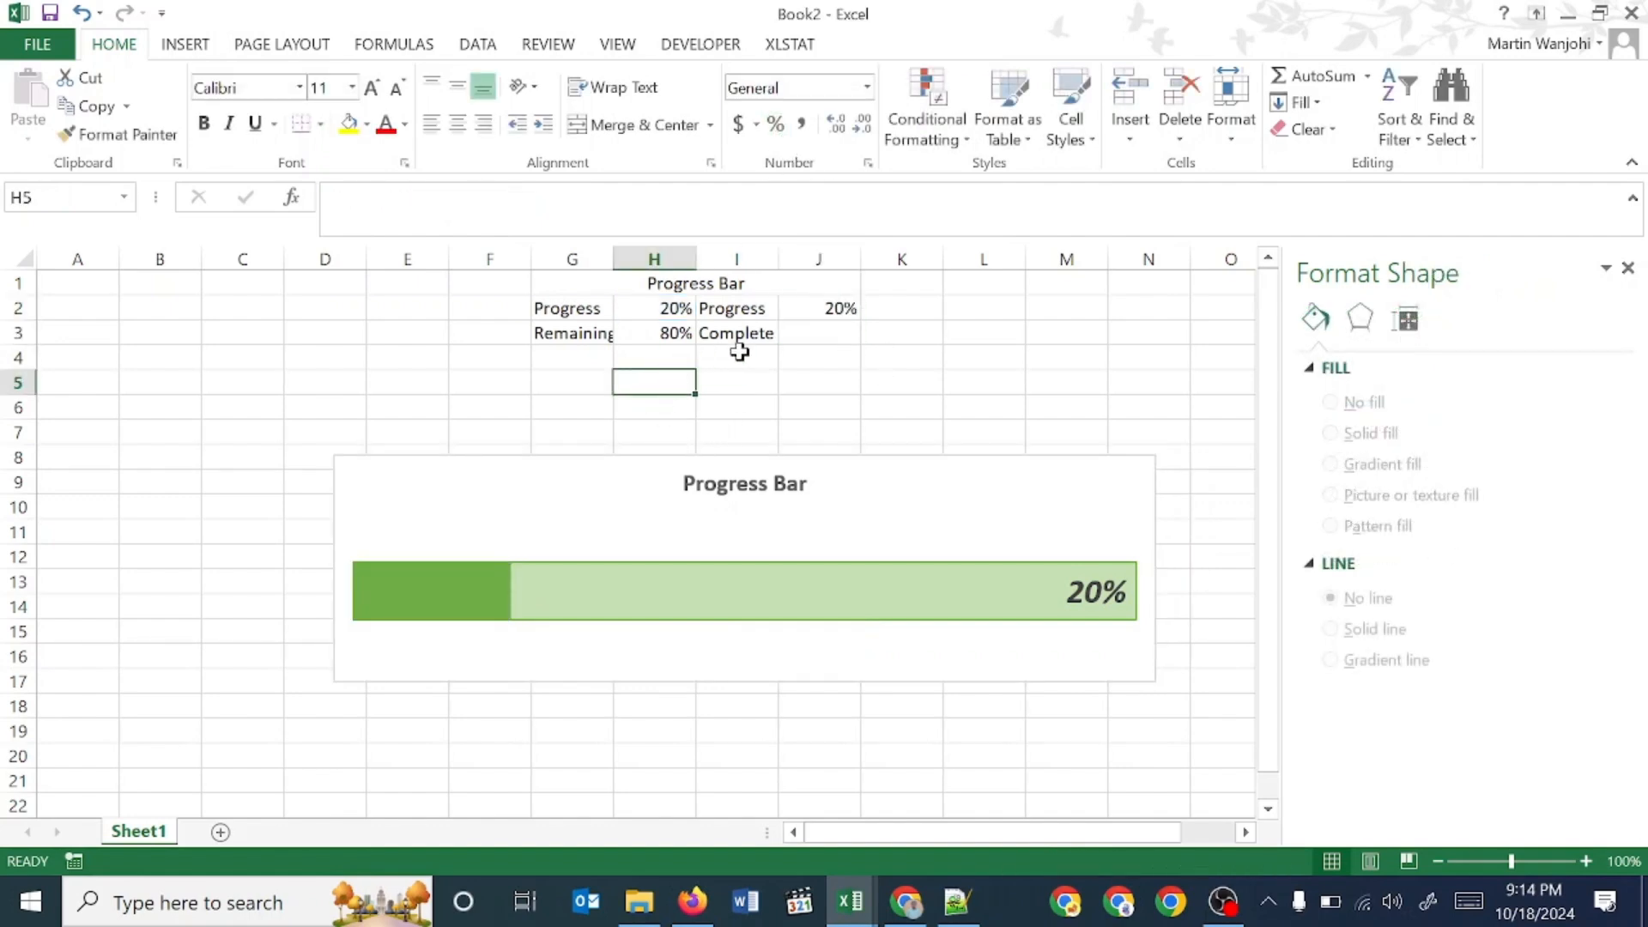
left_click(828, 309)
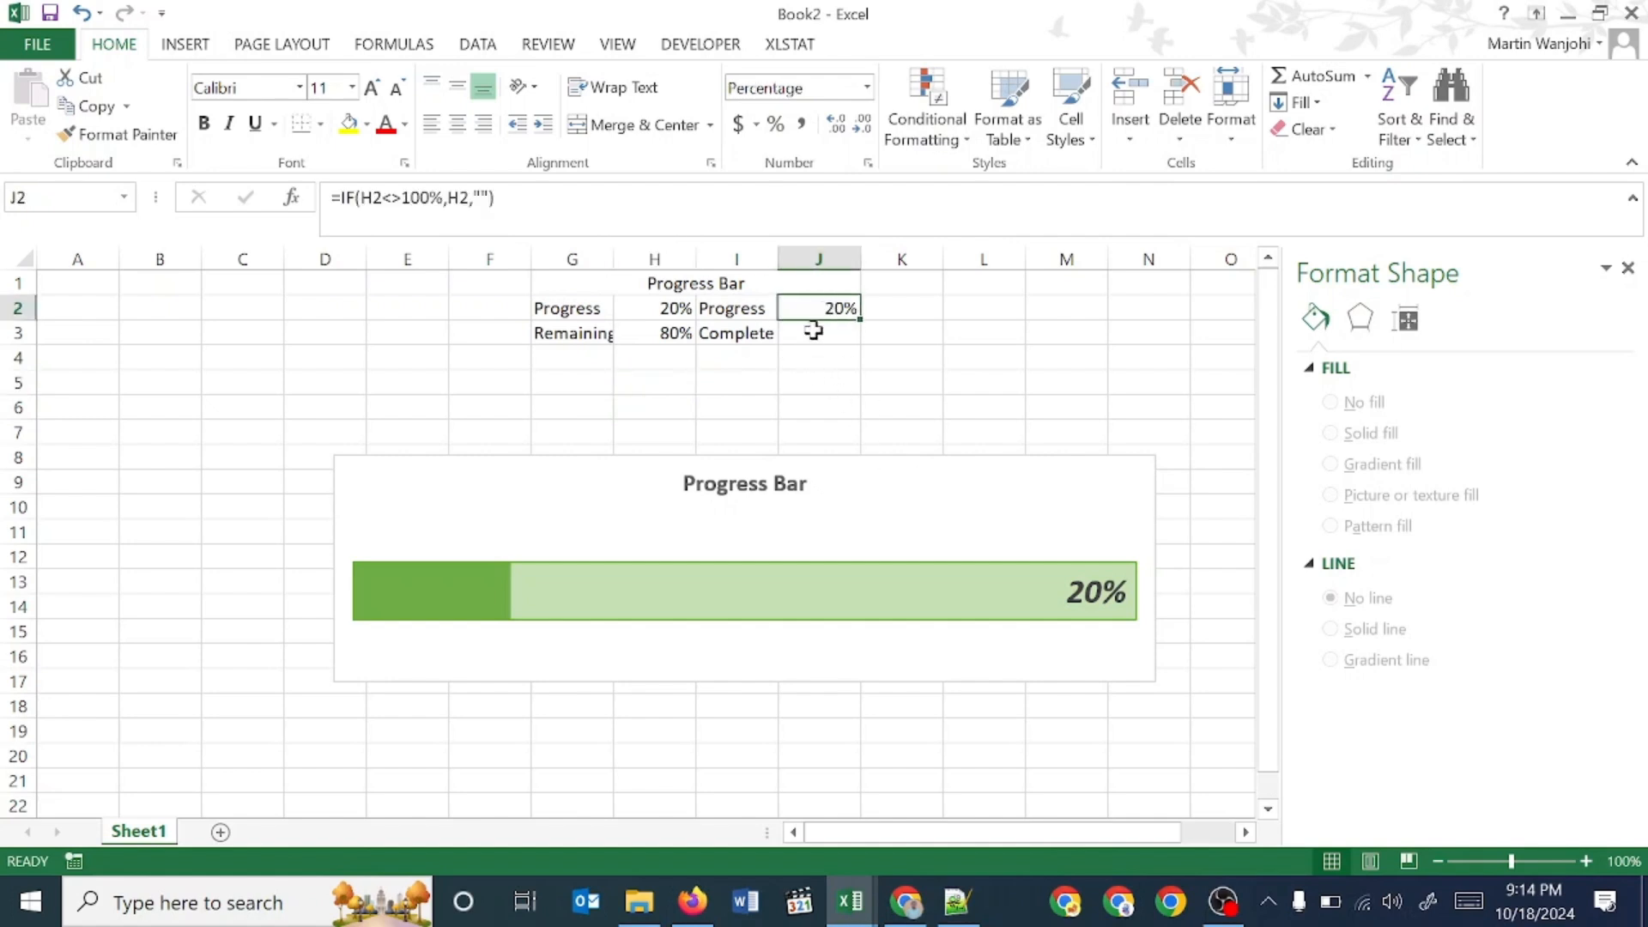
- Relink the data label on the light green remaining segment to cell J2
left_click(1068, 594)
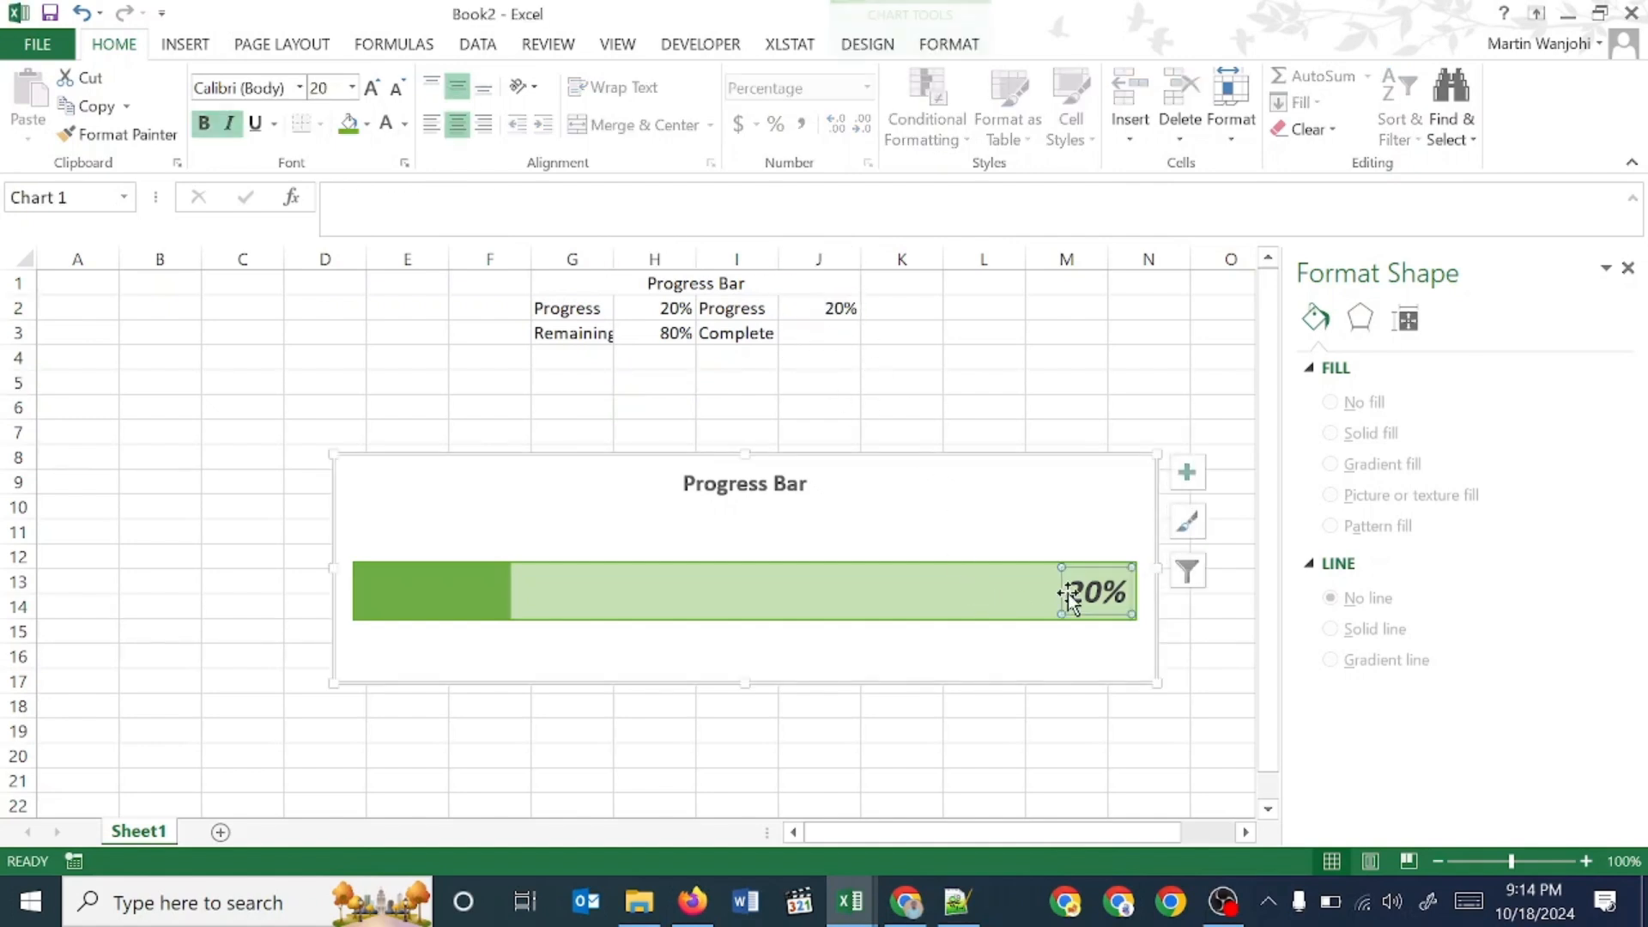
left_click(1079, 598)
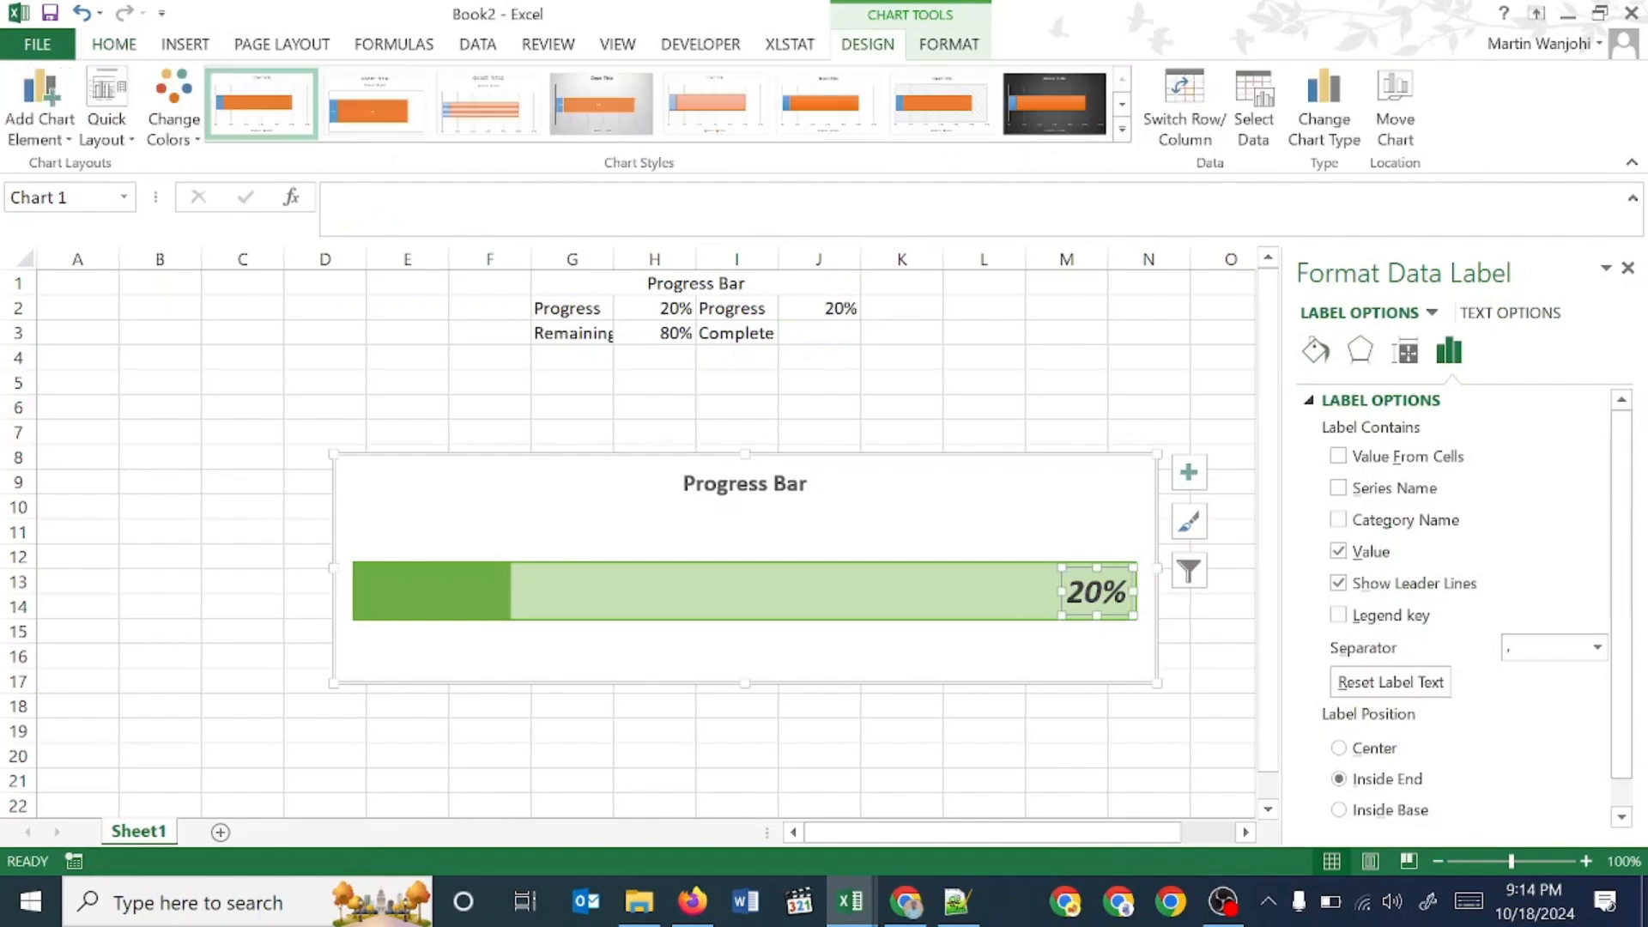
left_click(1079, 603)
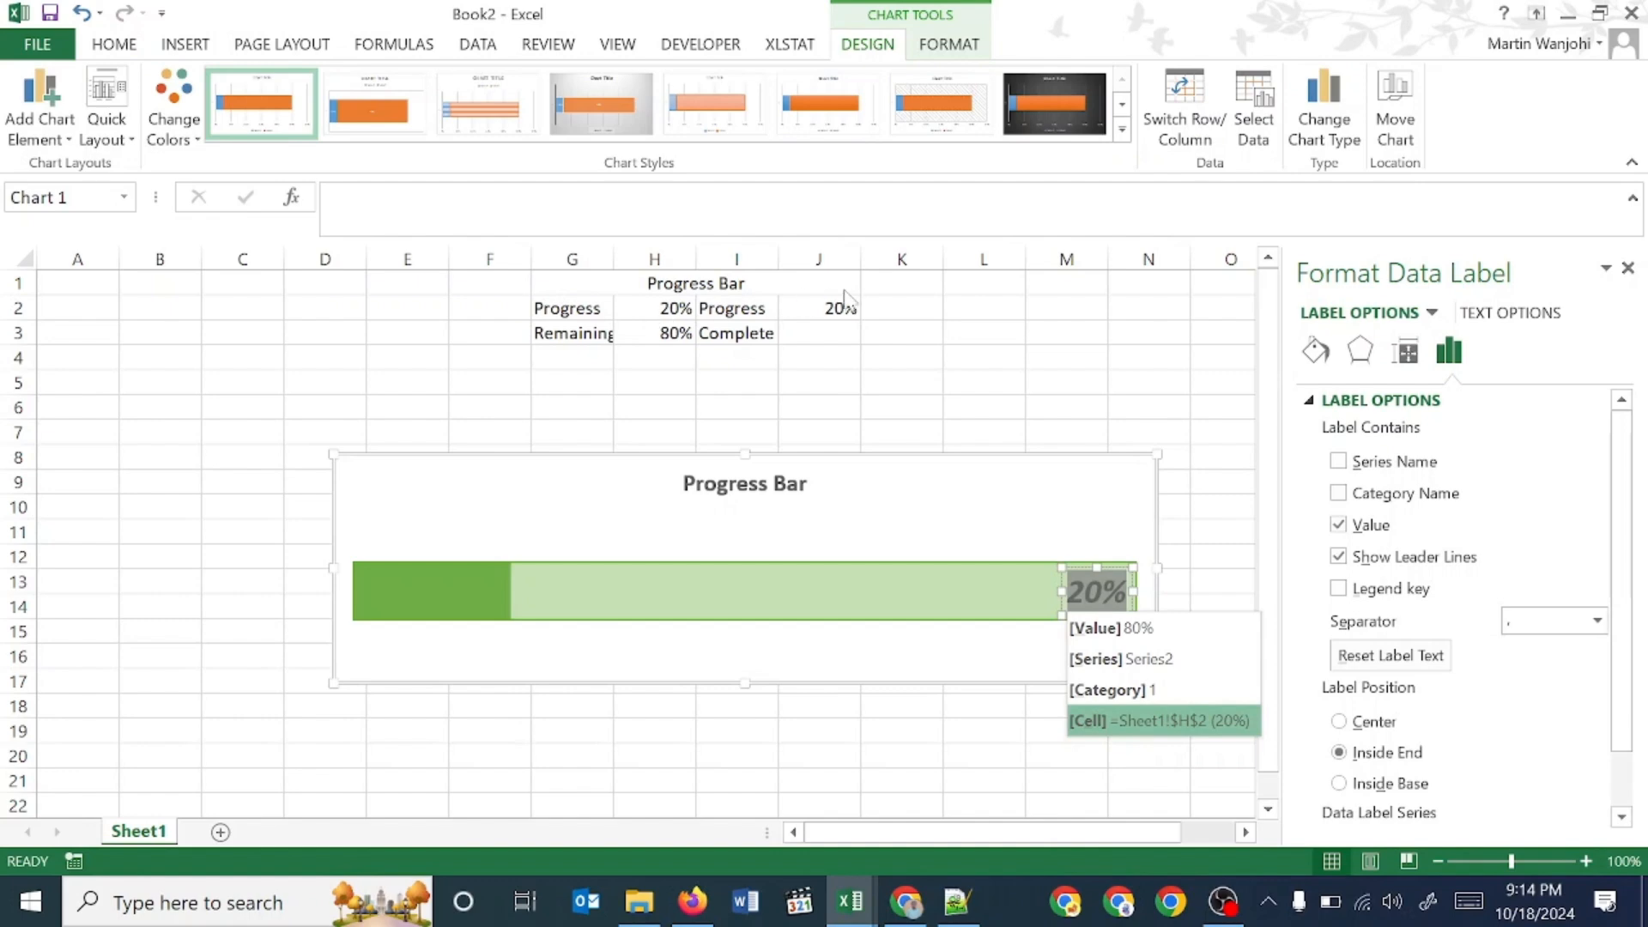
left_click(1108, 723)
left_click(1100, 716)
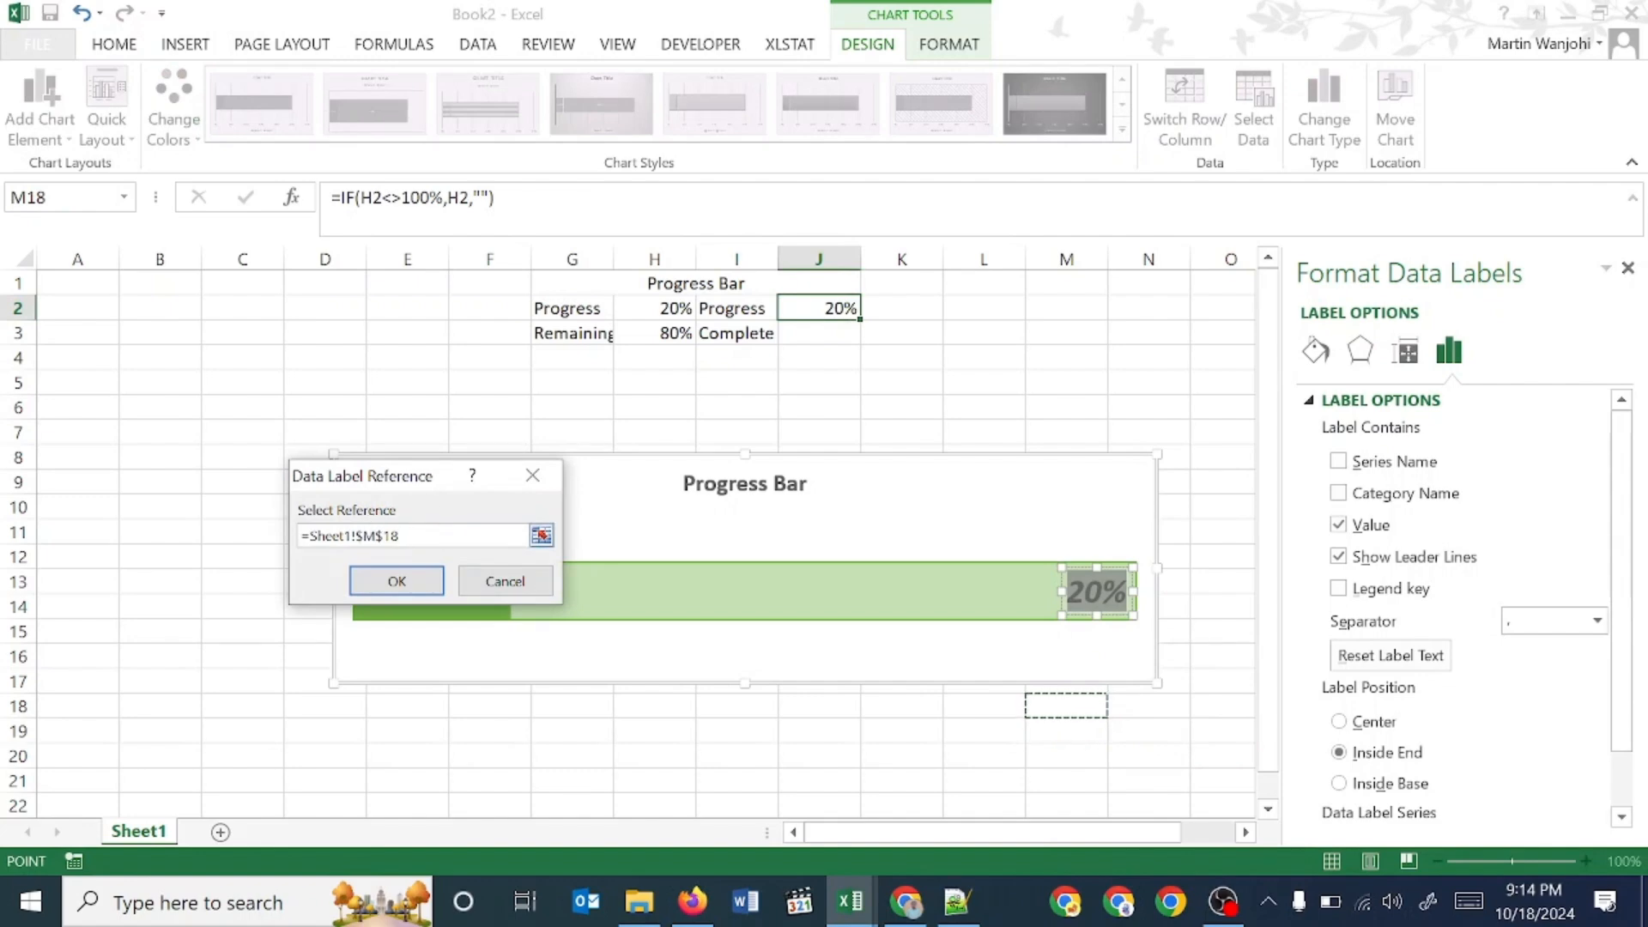
left_click_drag(401, 536, 301, 536)
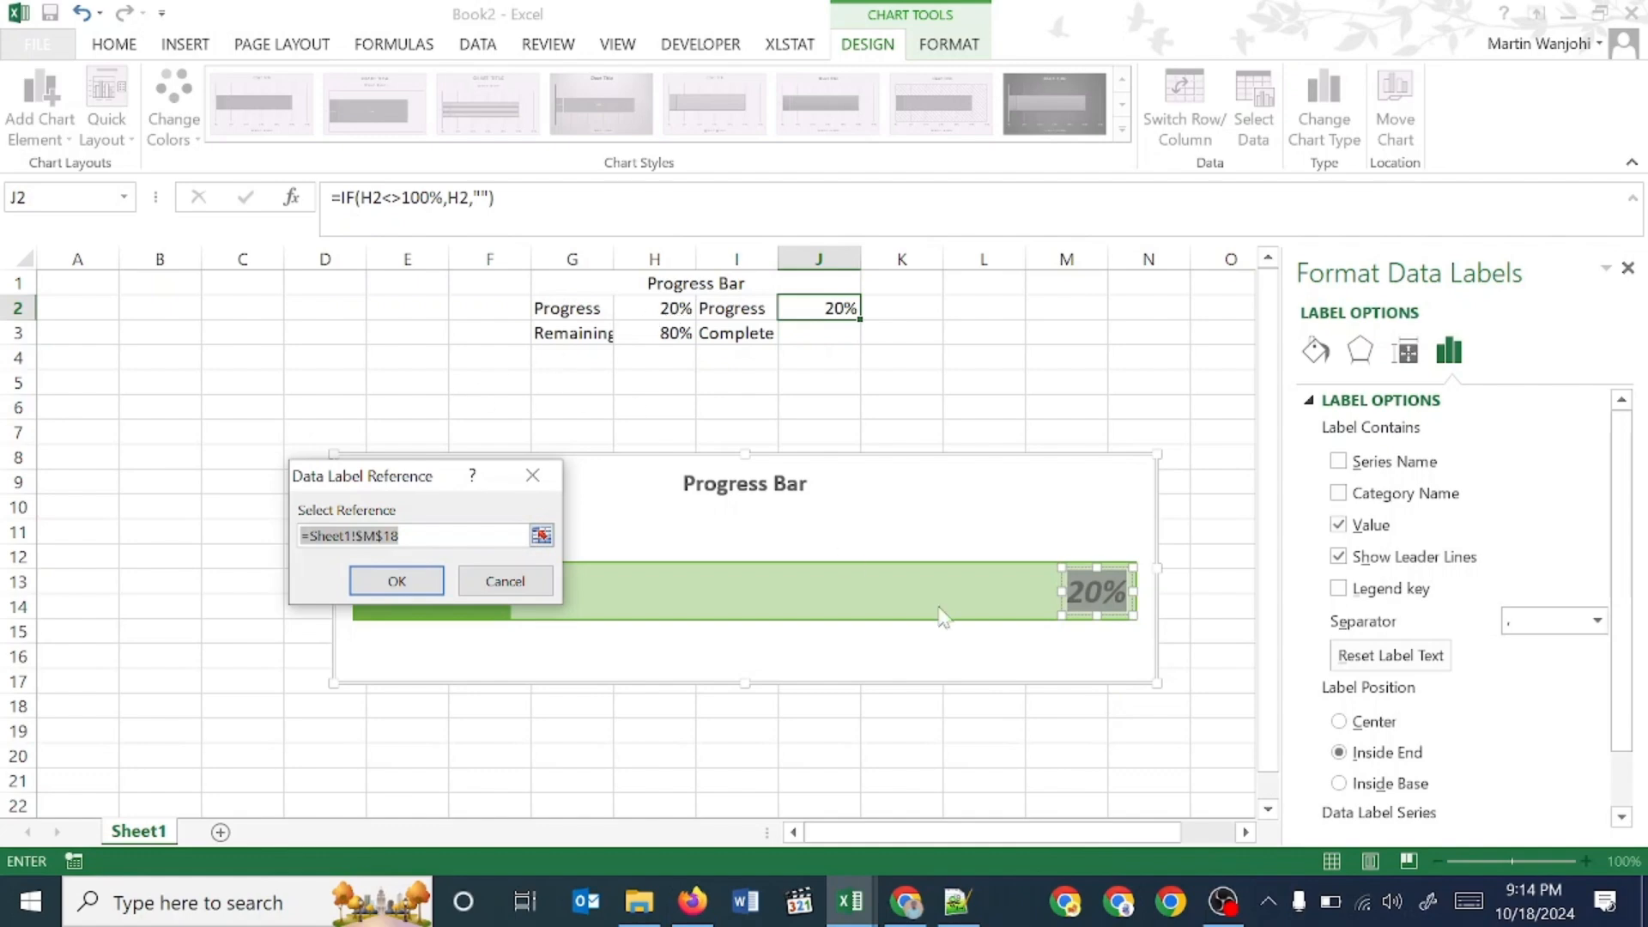
left_click(816, 308)
left_click(388, 587)
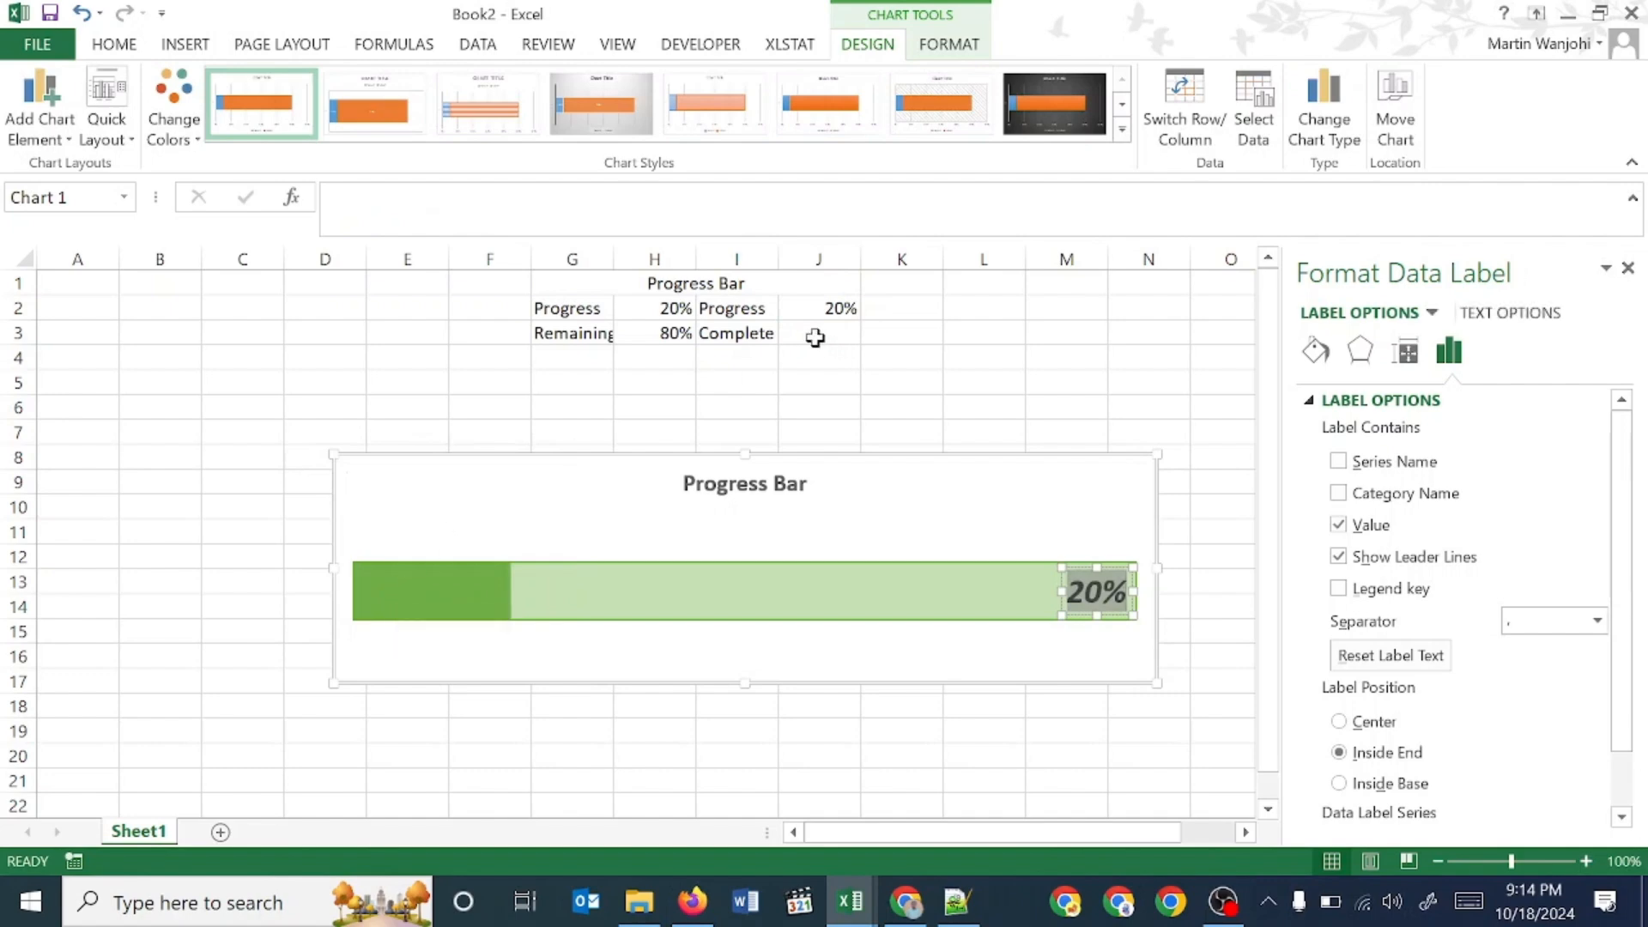
- Add a data label to the dark green progress segment of the chart
left_click(467, 592)
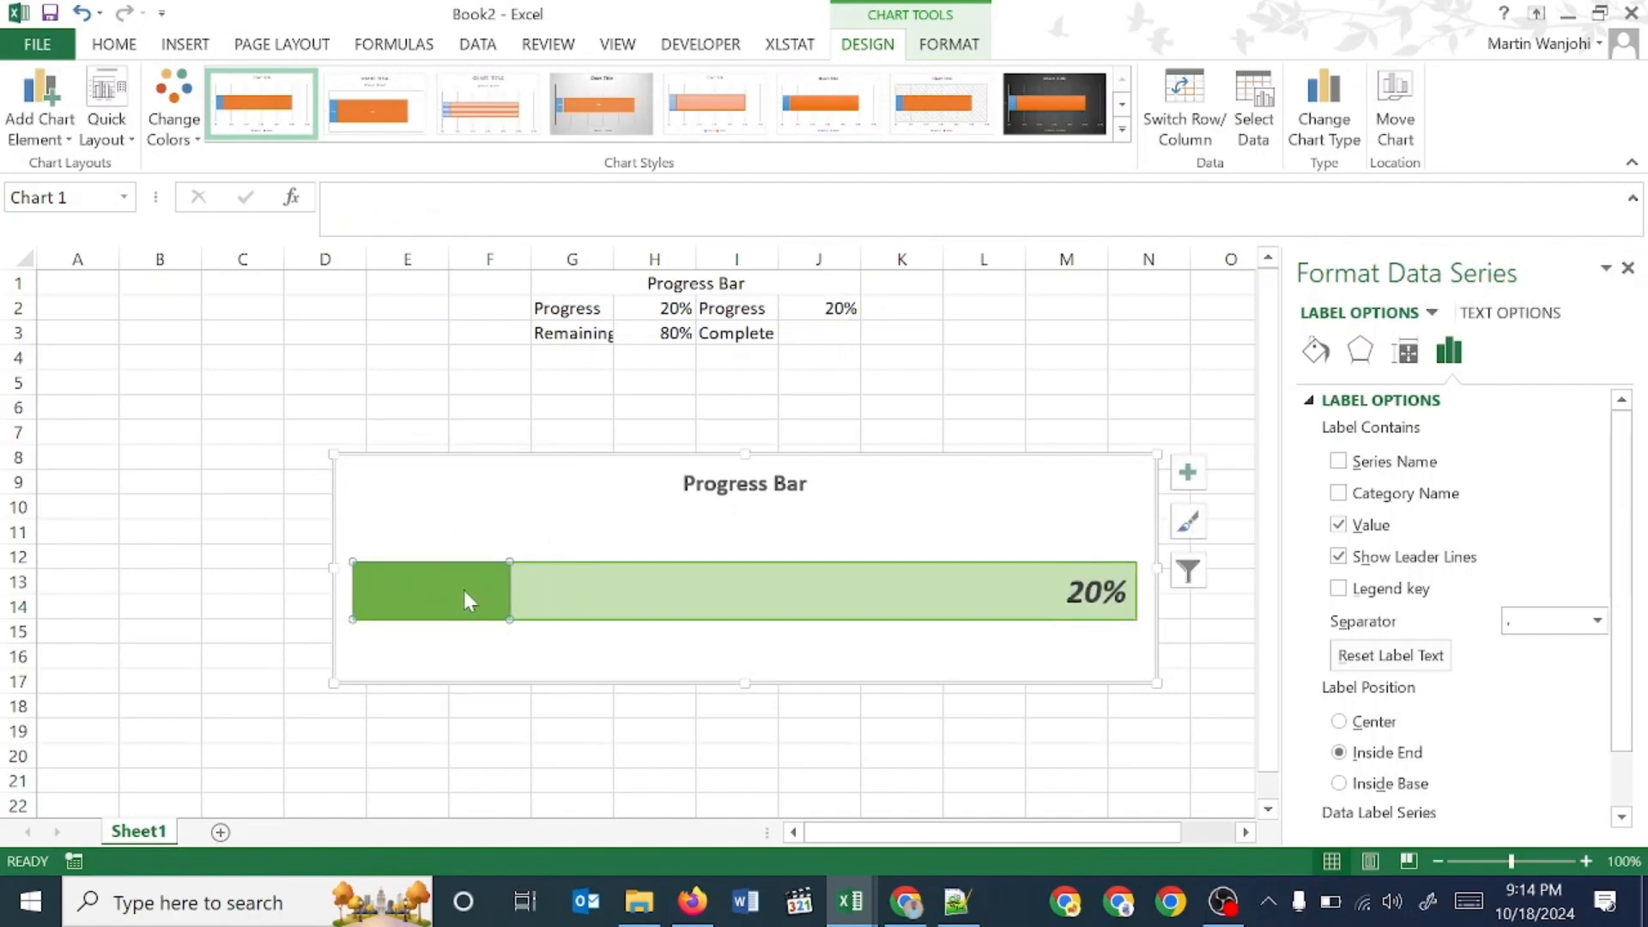
right_click(467, 591)
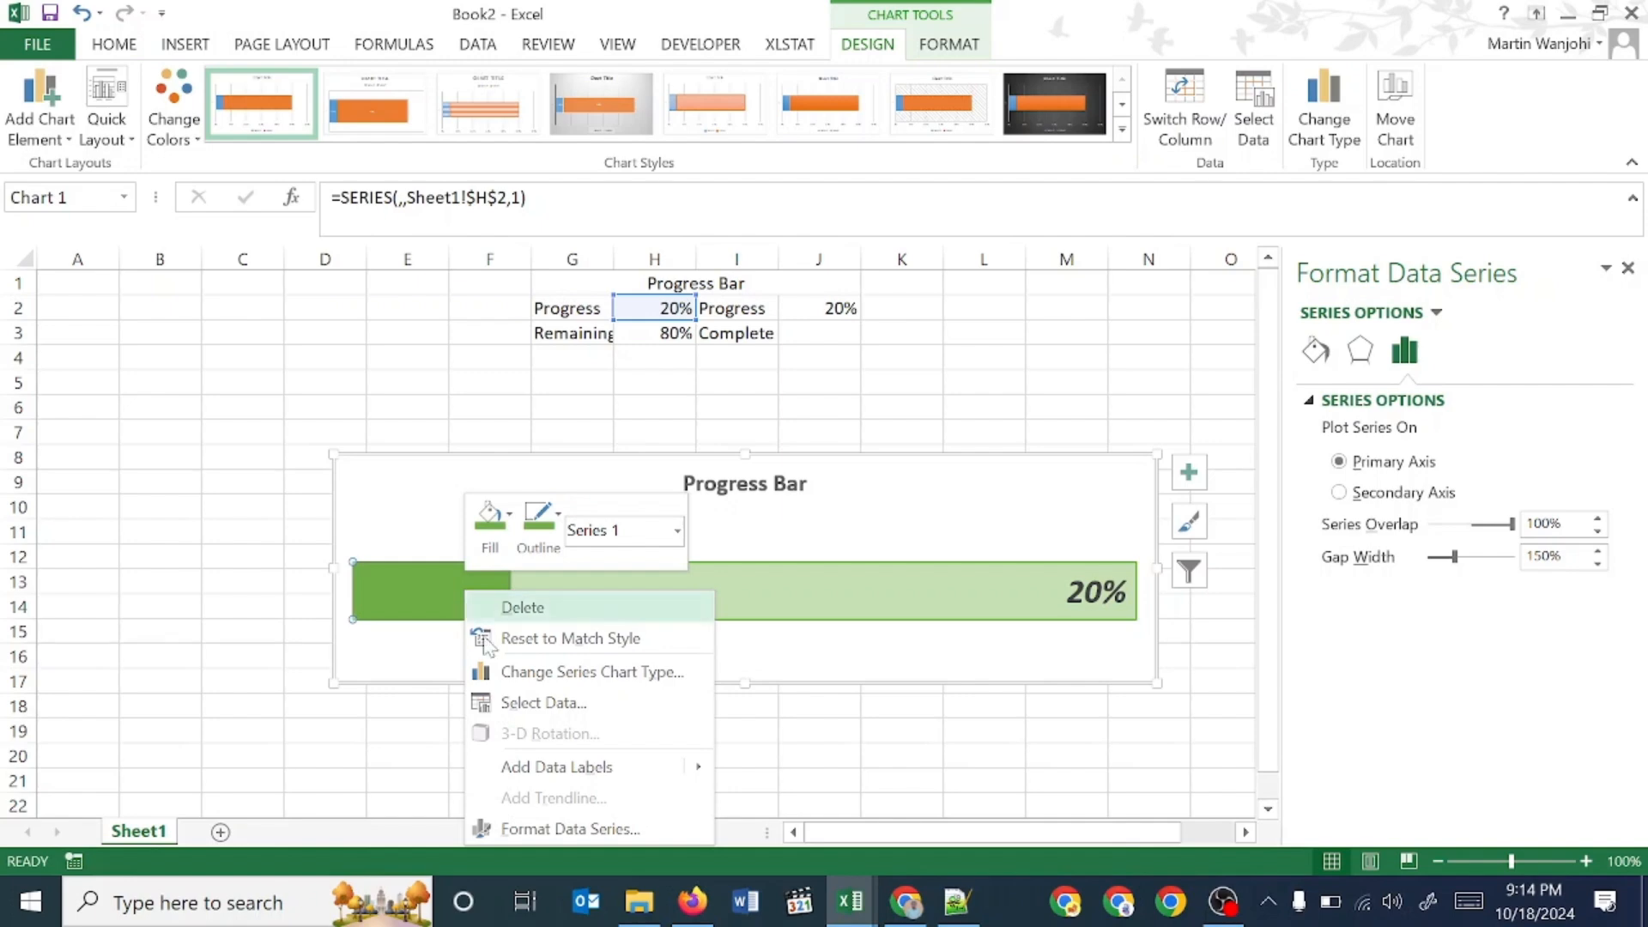
left_click(528, 765)
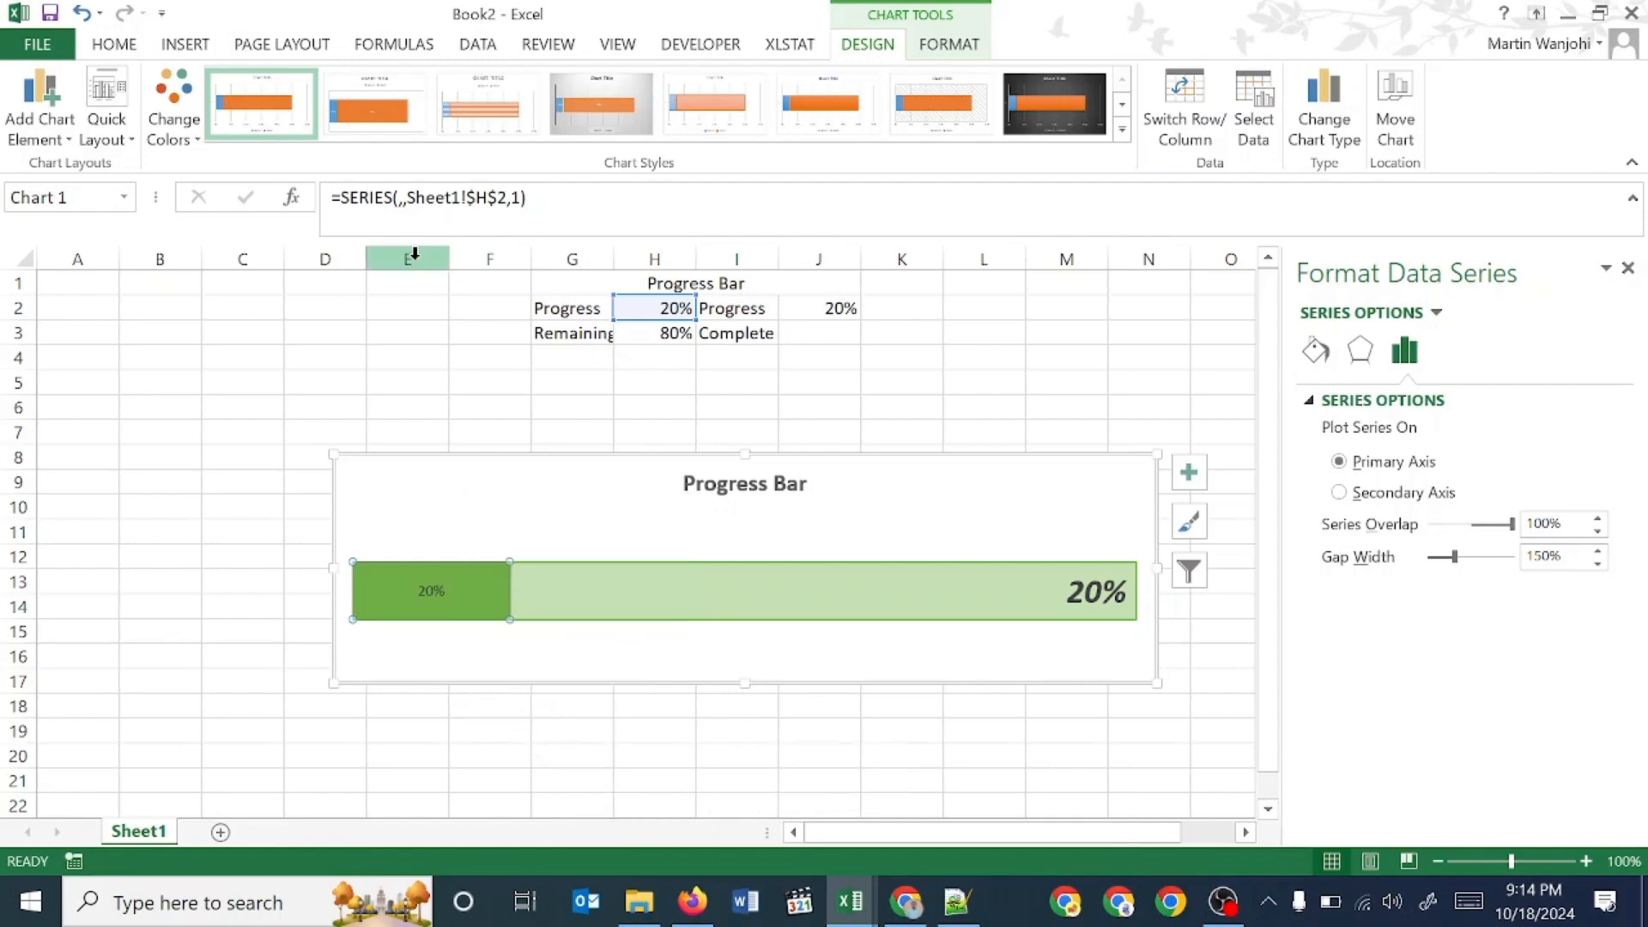
- Format the dark green segment's data label as 20 pt bold white text
left_click(110, 45)
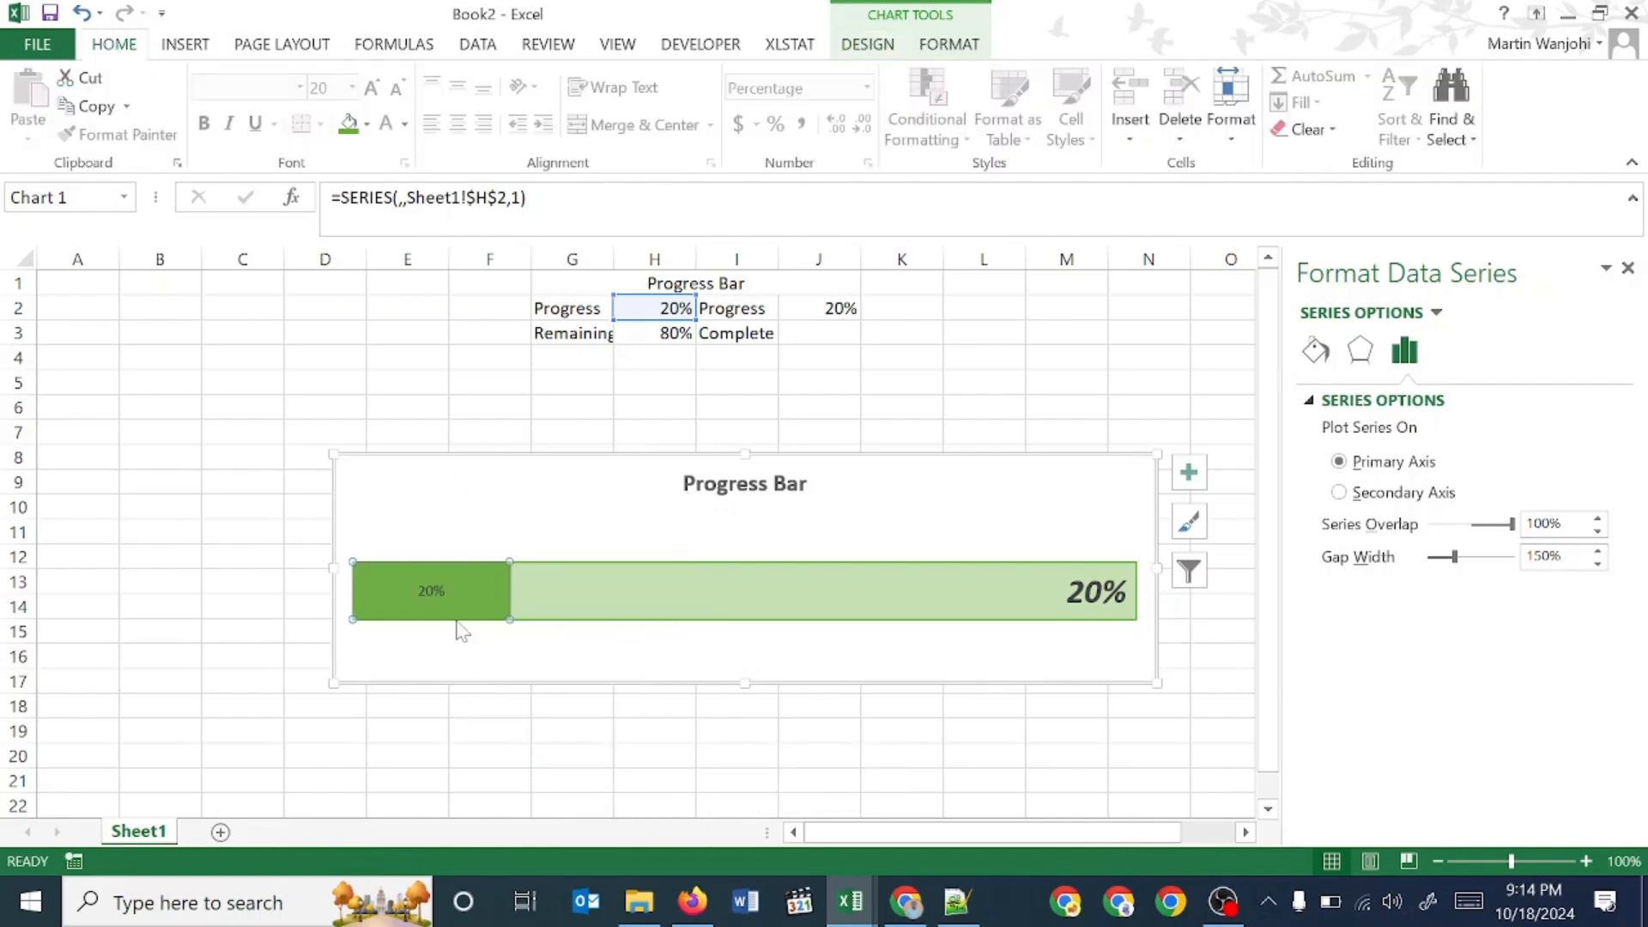
left_click(430, 591)
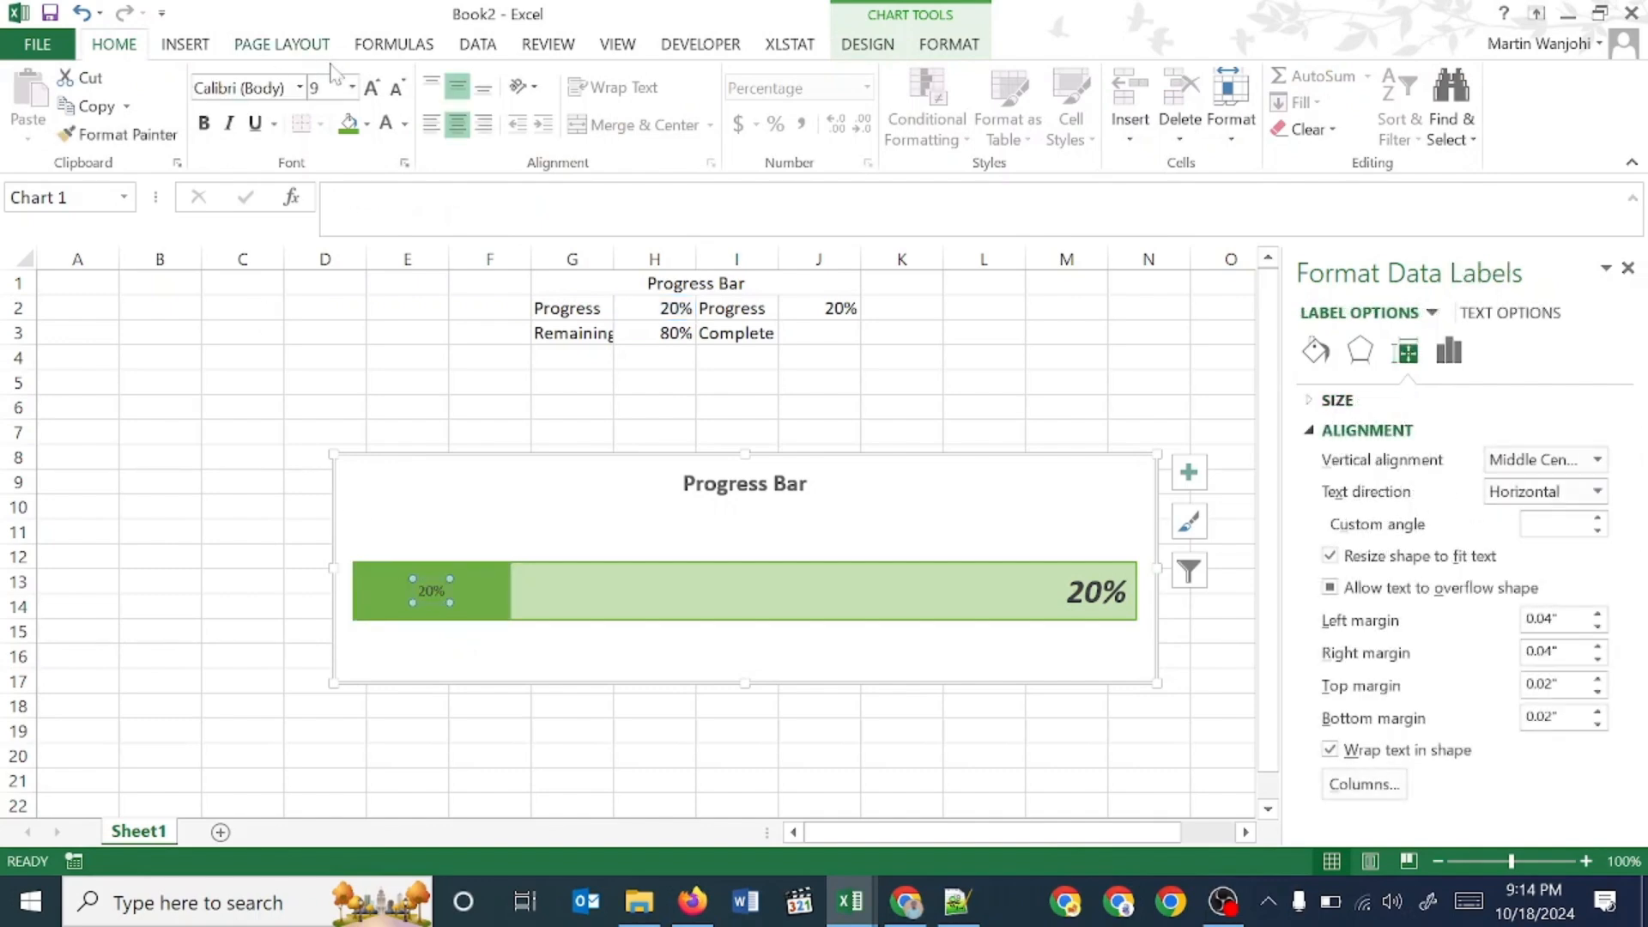
left_click(365, 94)
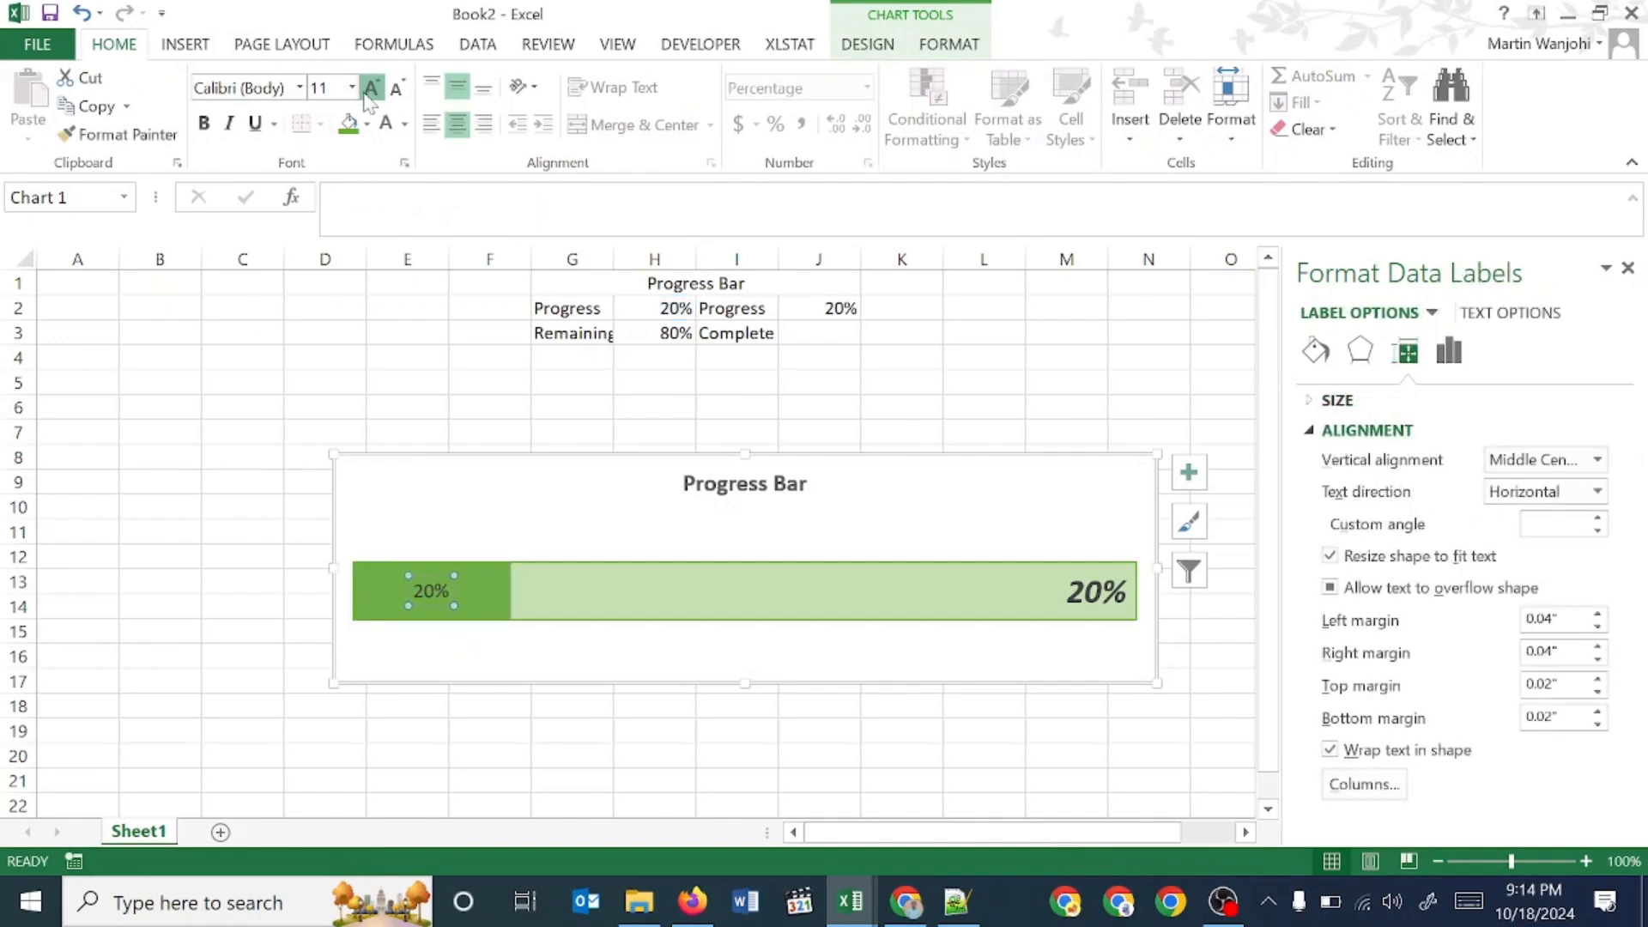
left_click(365, 94)
left_click(365, 94)
left_click(365, 95)
left_click(367, 96)
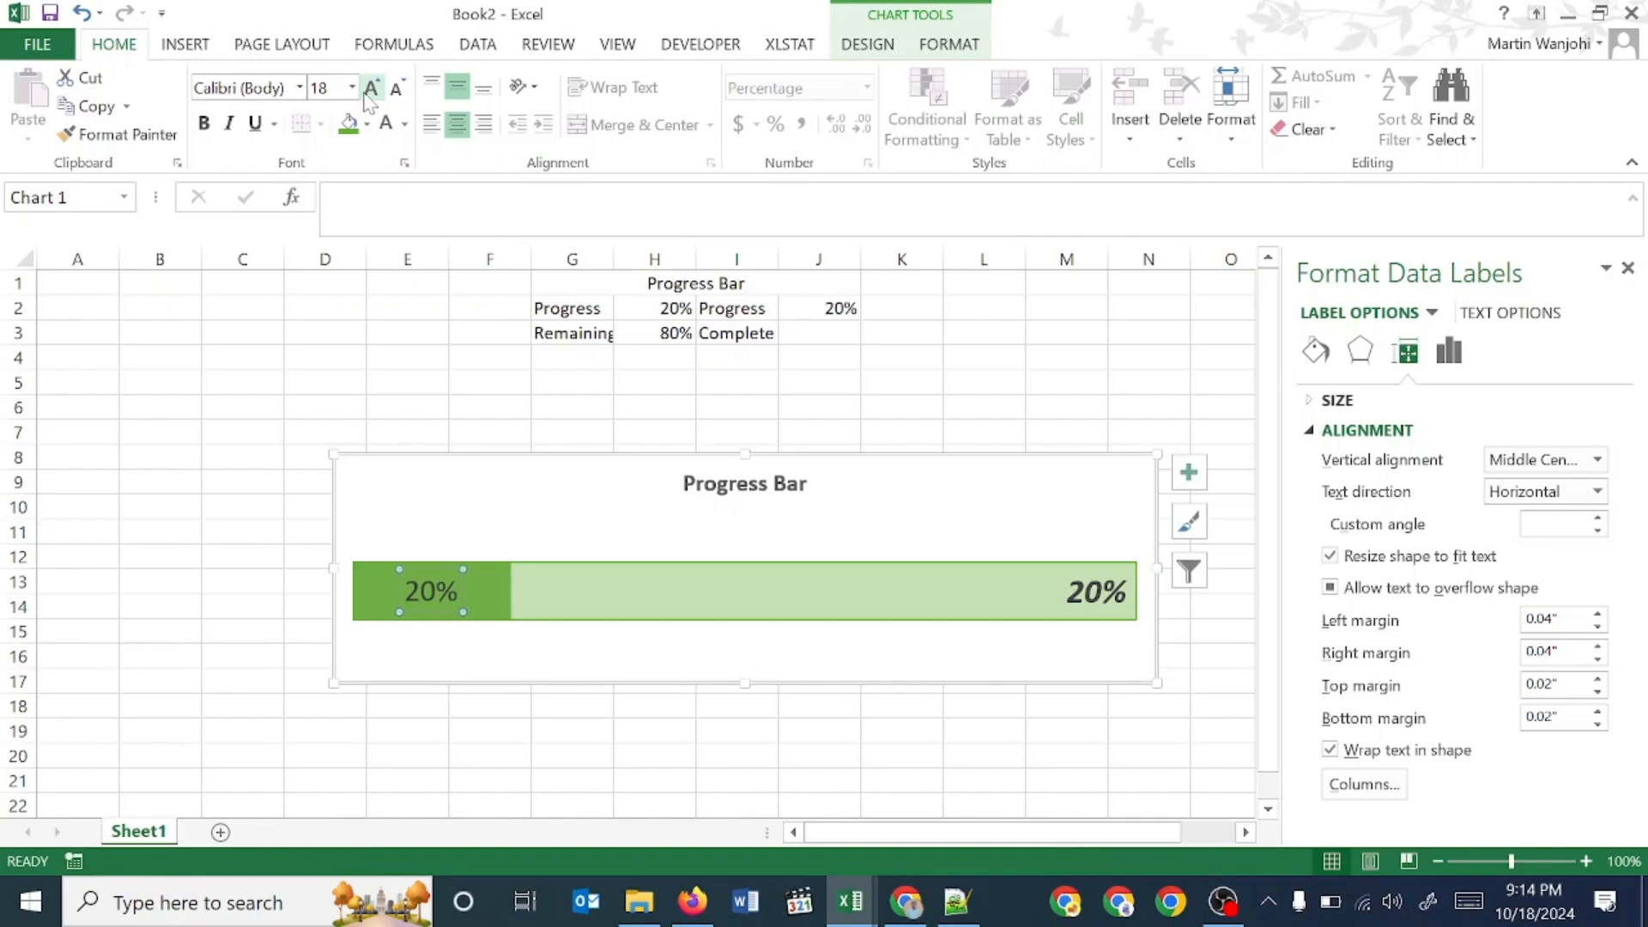
left_click(367, 96)
left_click(202, 123)
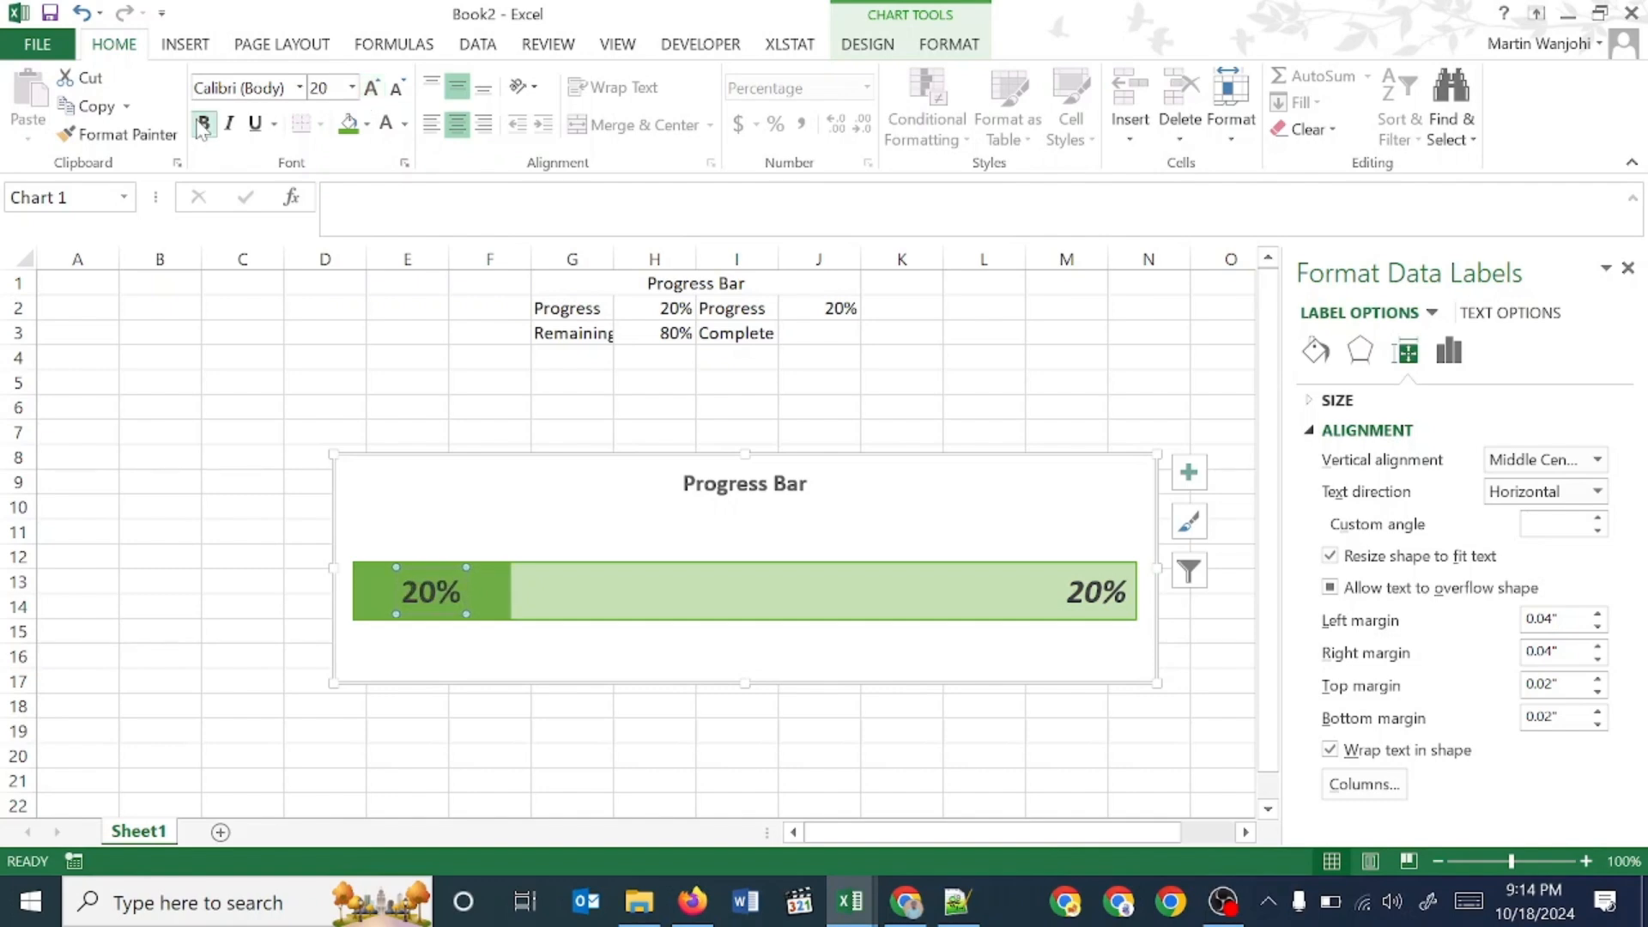
left_click(385, 135)
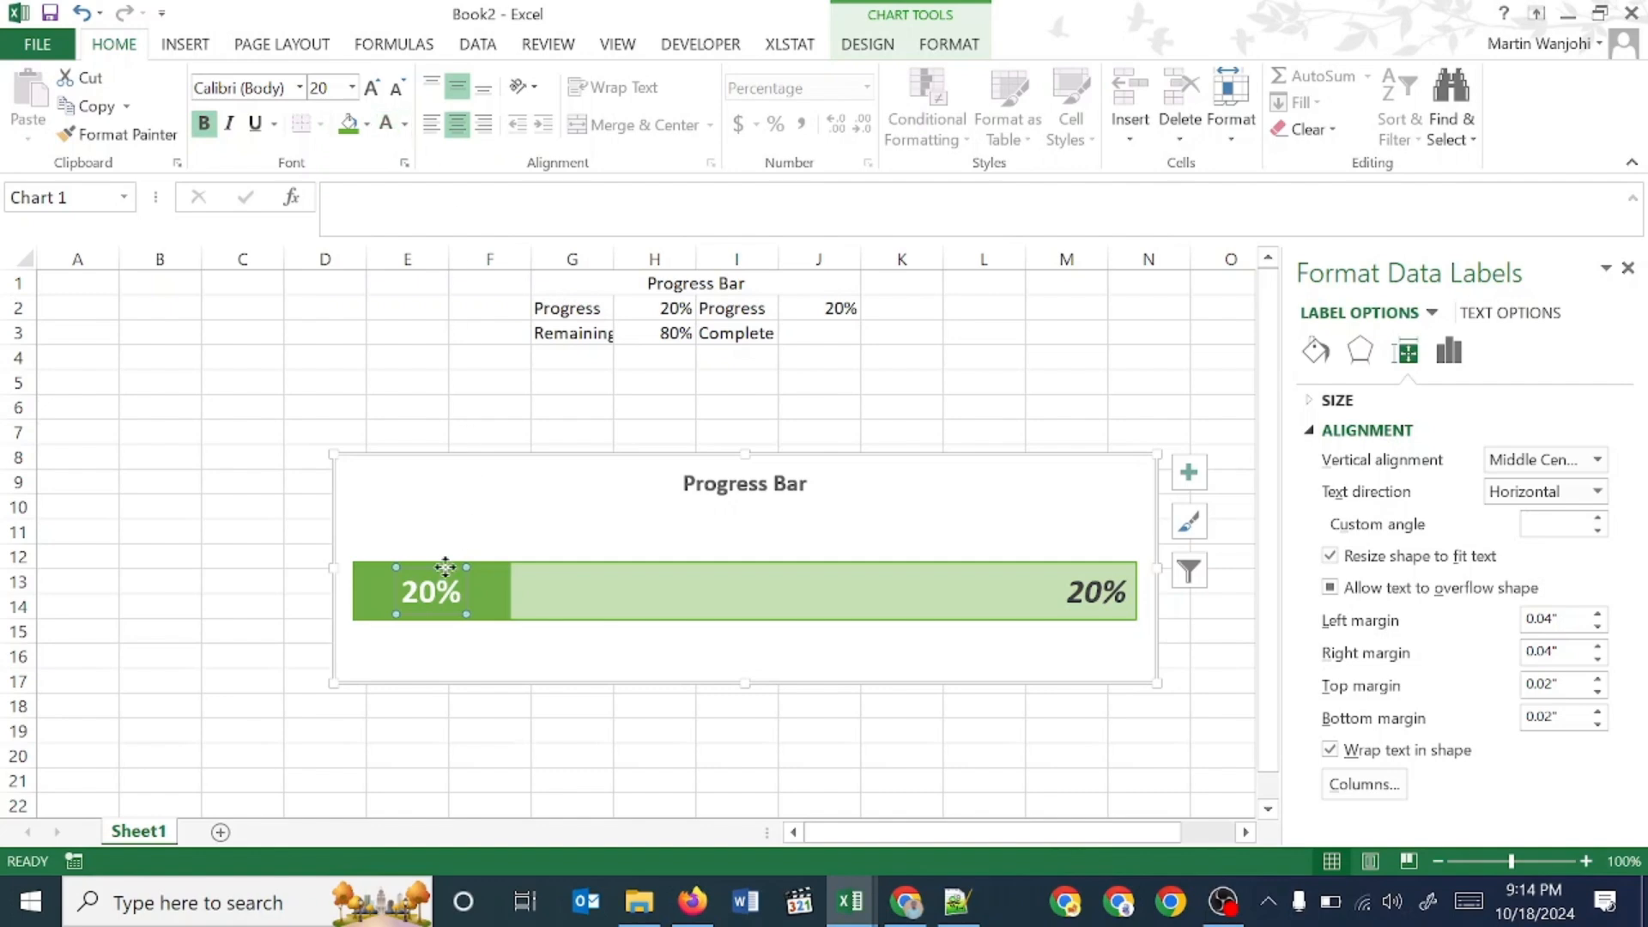
- Link the dark green segment's data label to cell J3 and widen its label box
left_click(424, 586)
double_click(424, 586)
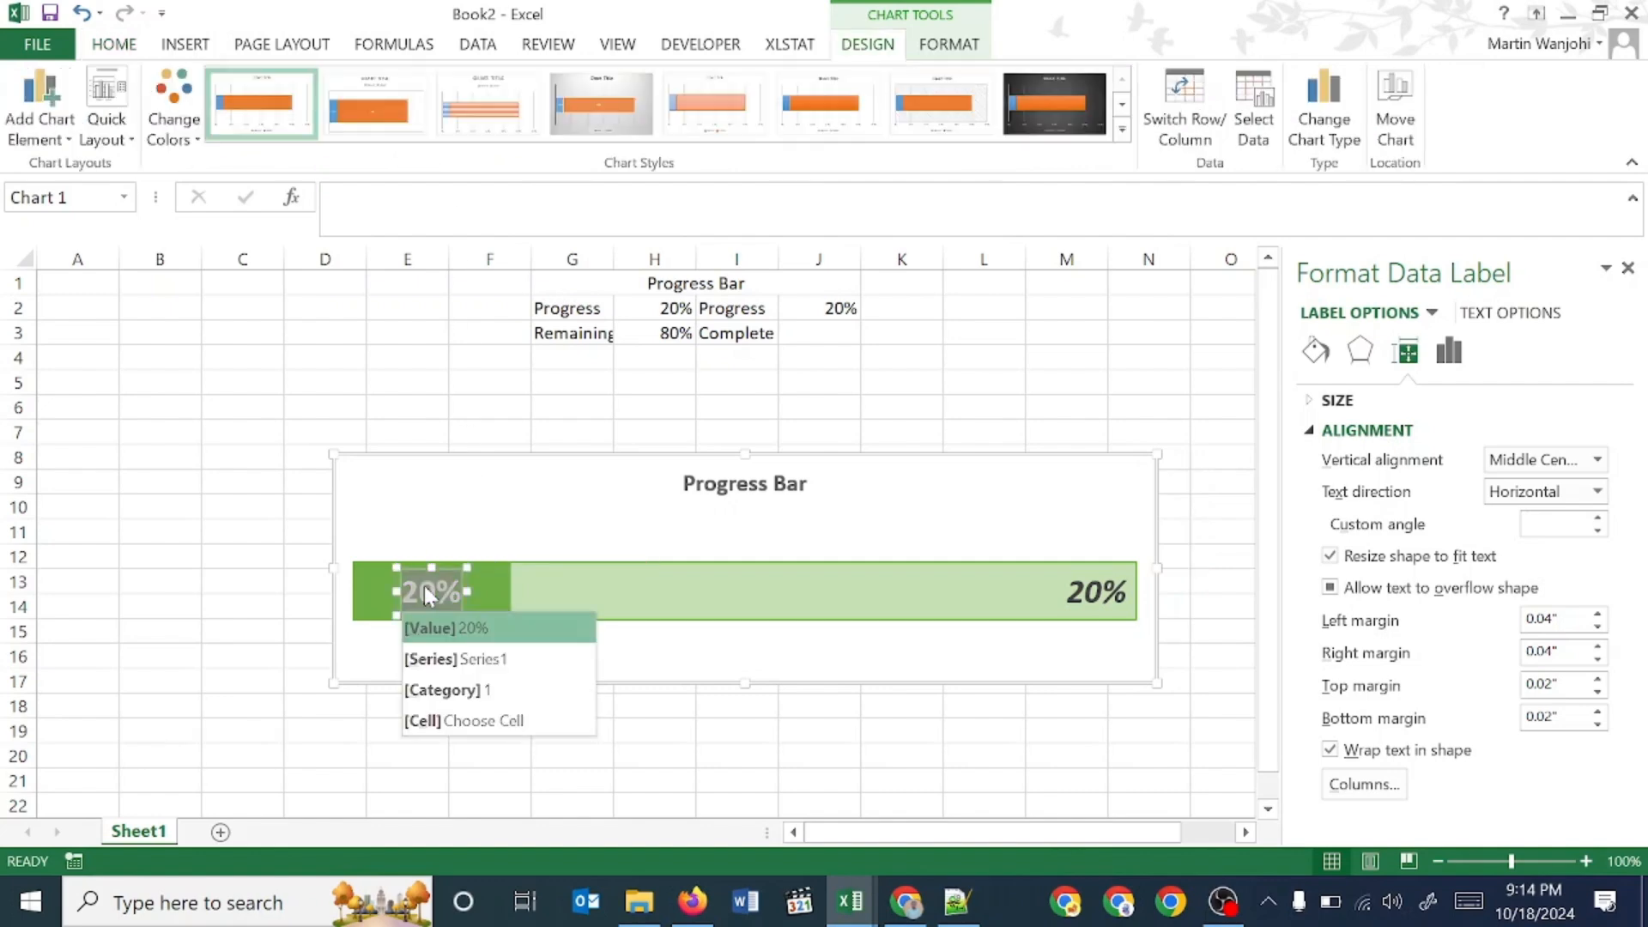
left_click(456, 721)
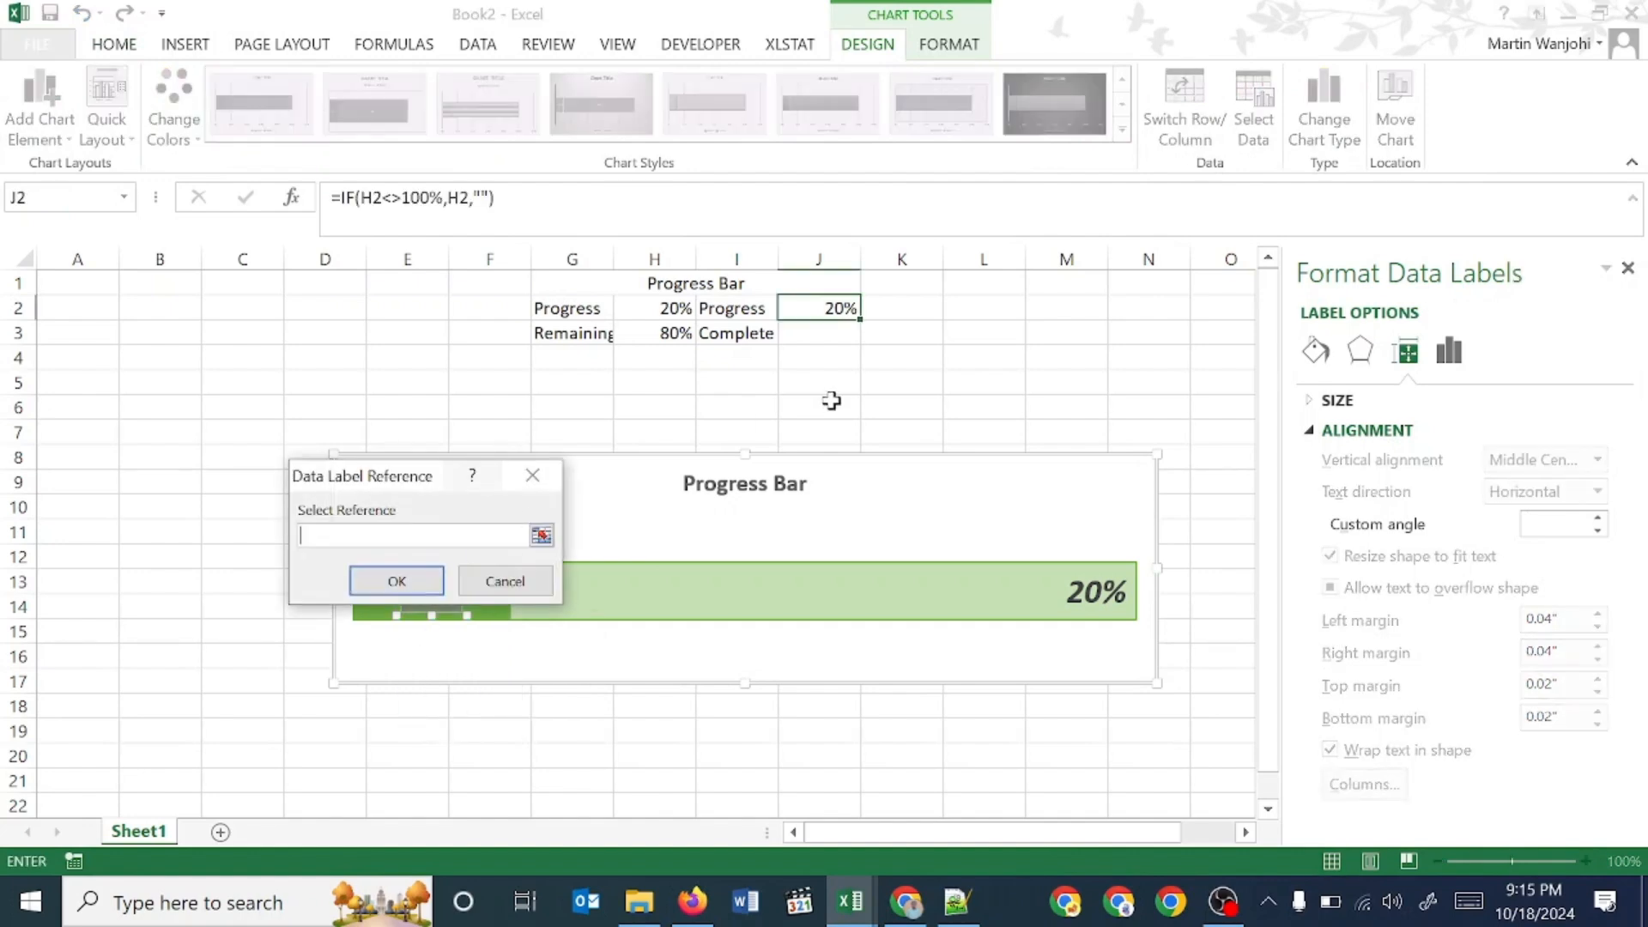
left_click(815, 313)
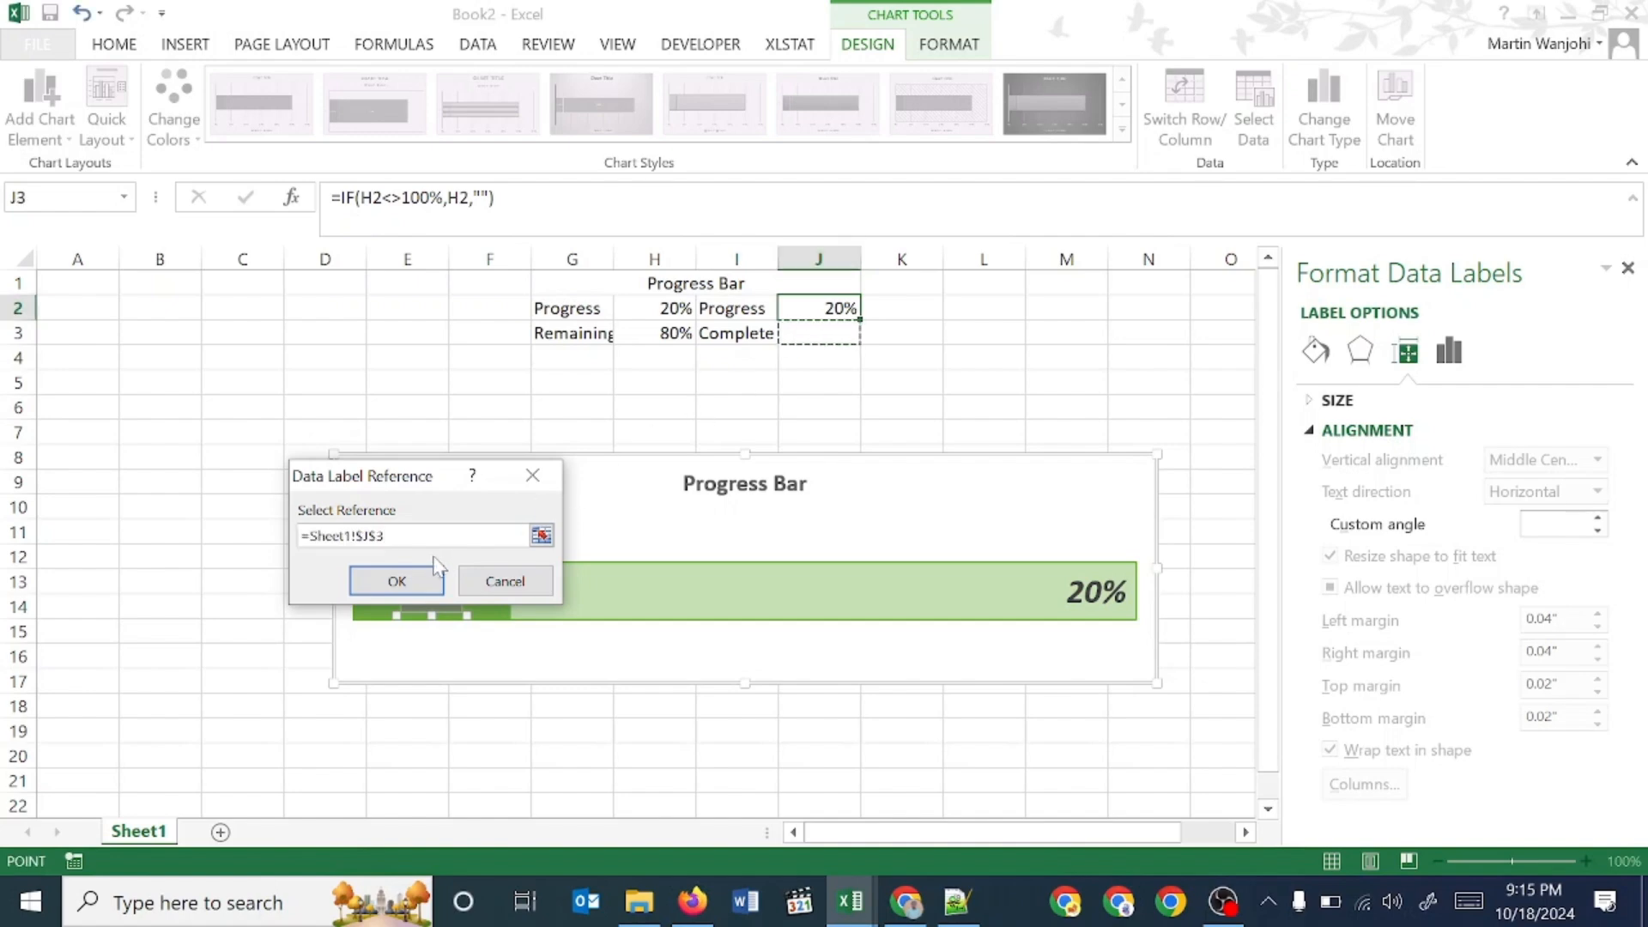
left_click(410, 590)
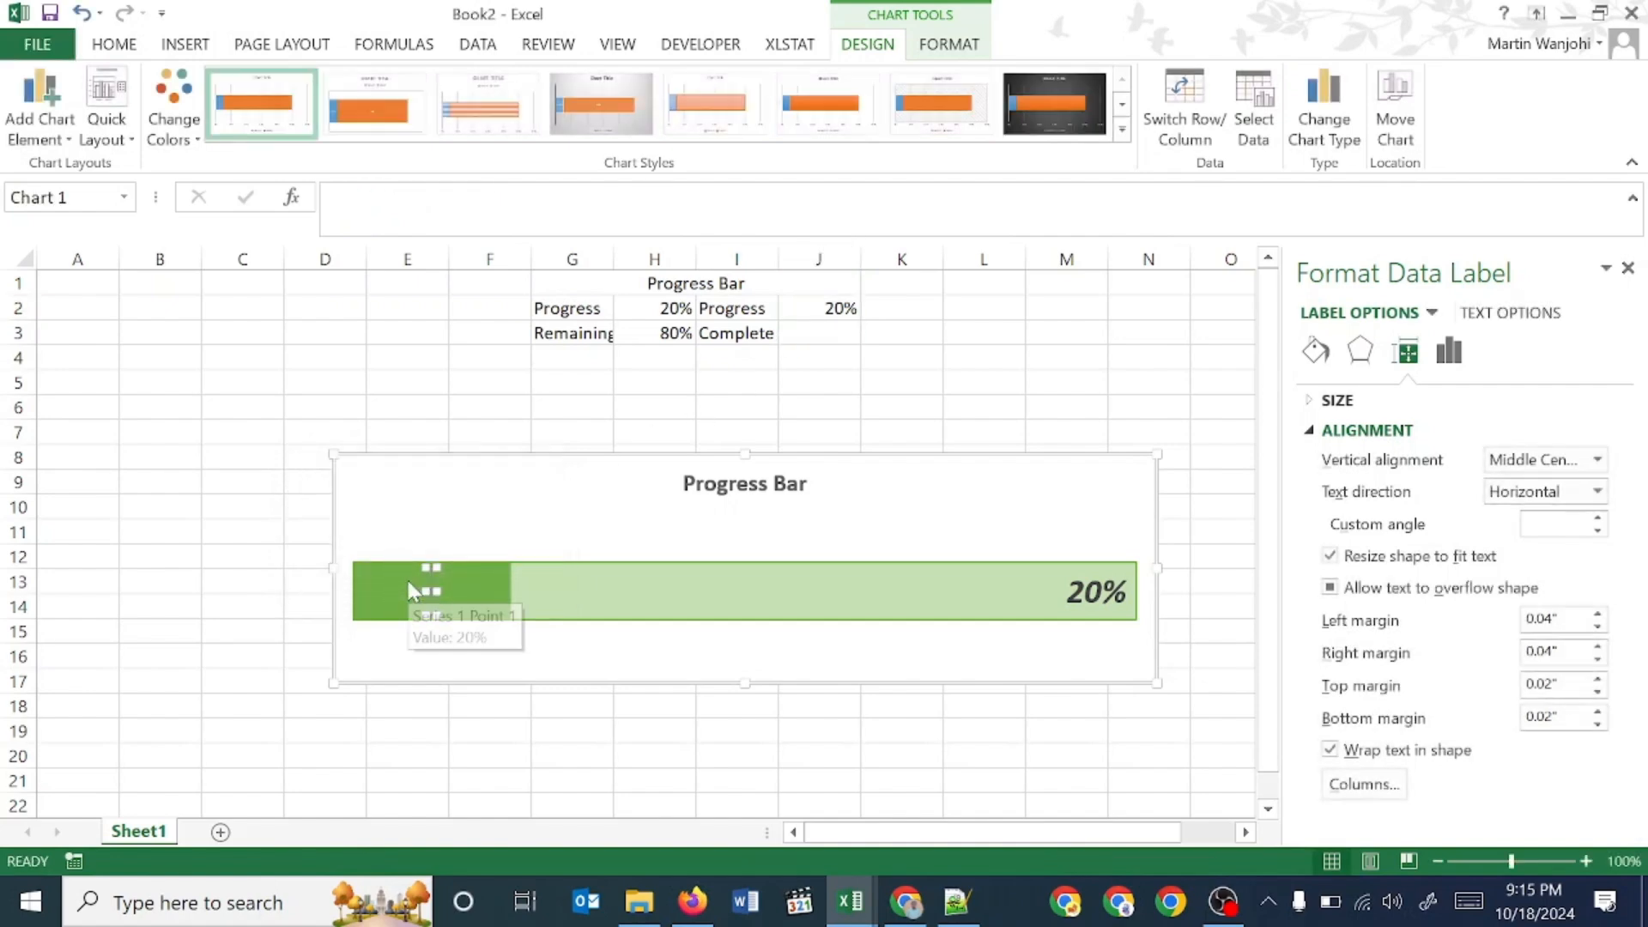
left_click_drag(437, 591, 538, 597)
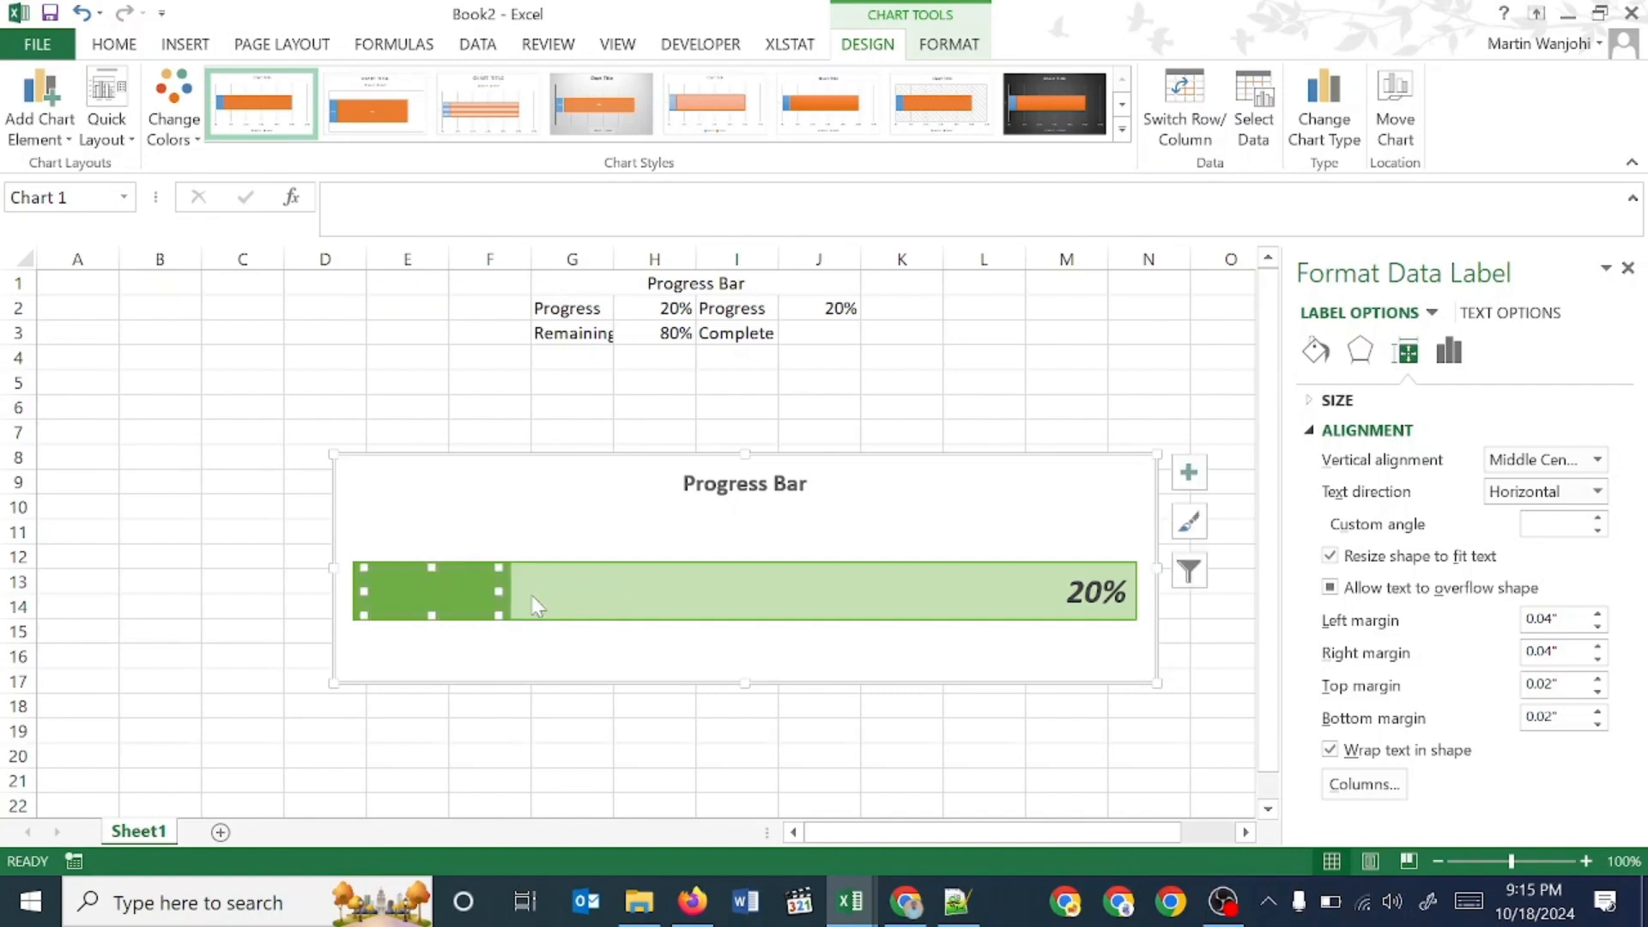
- Set the Progress value in cell H2 to 100% to test the completion label
left_click(659, 308)
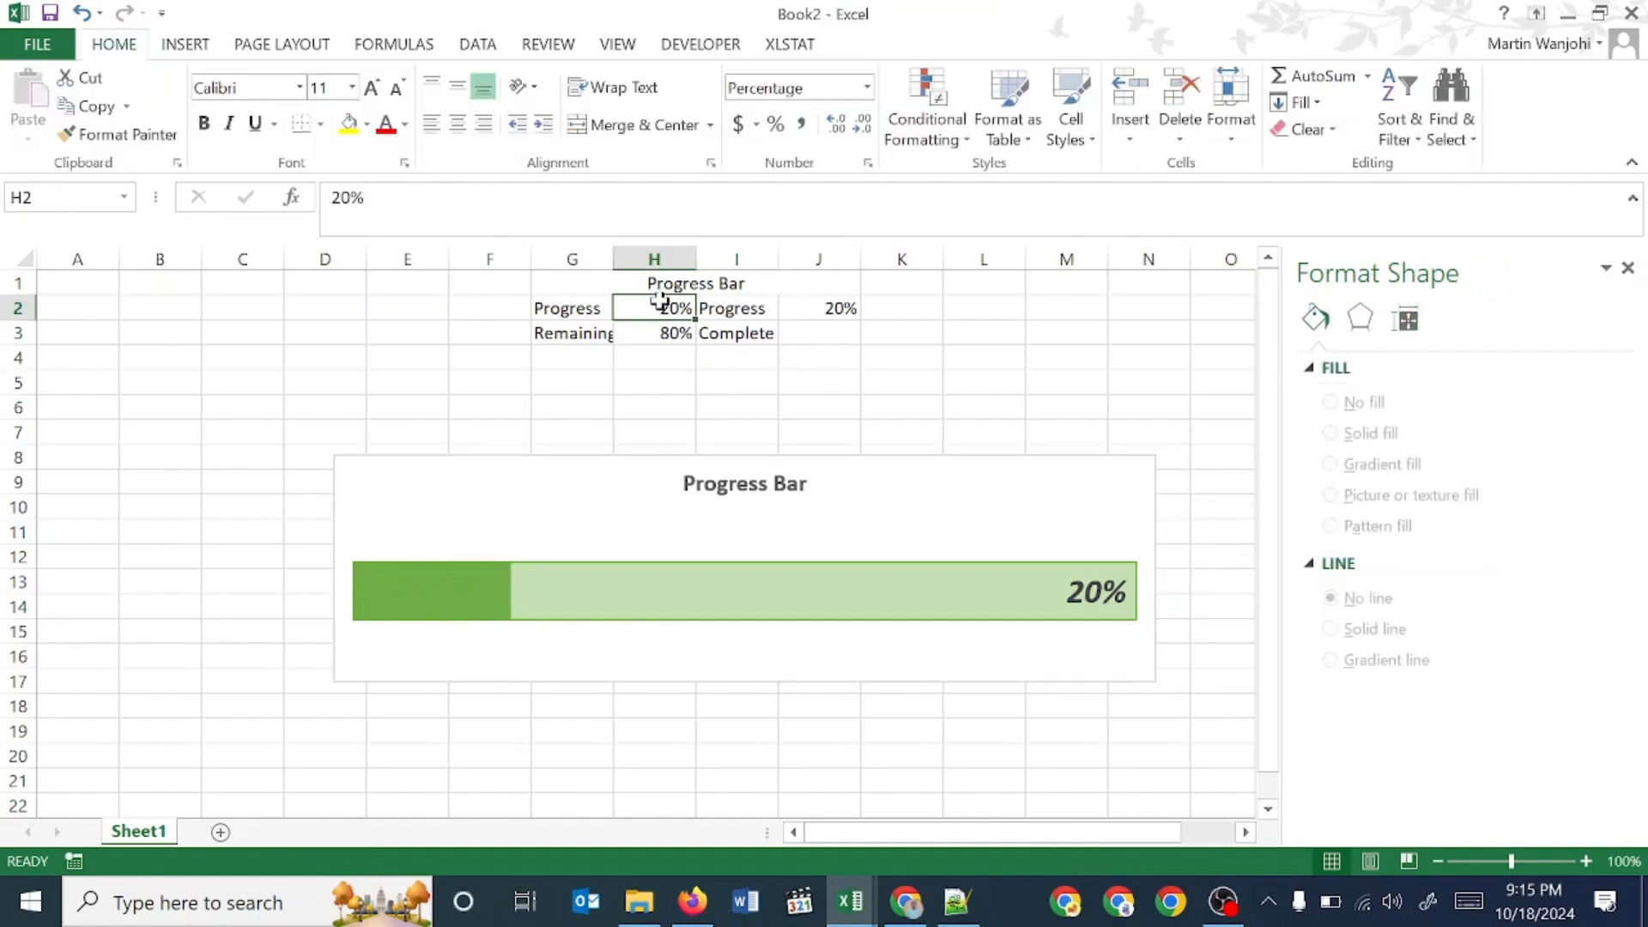
type("100")
key("Return")
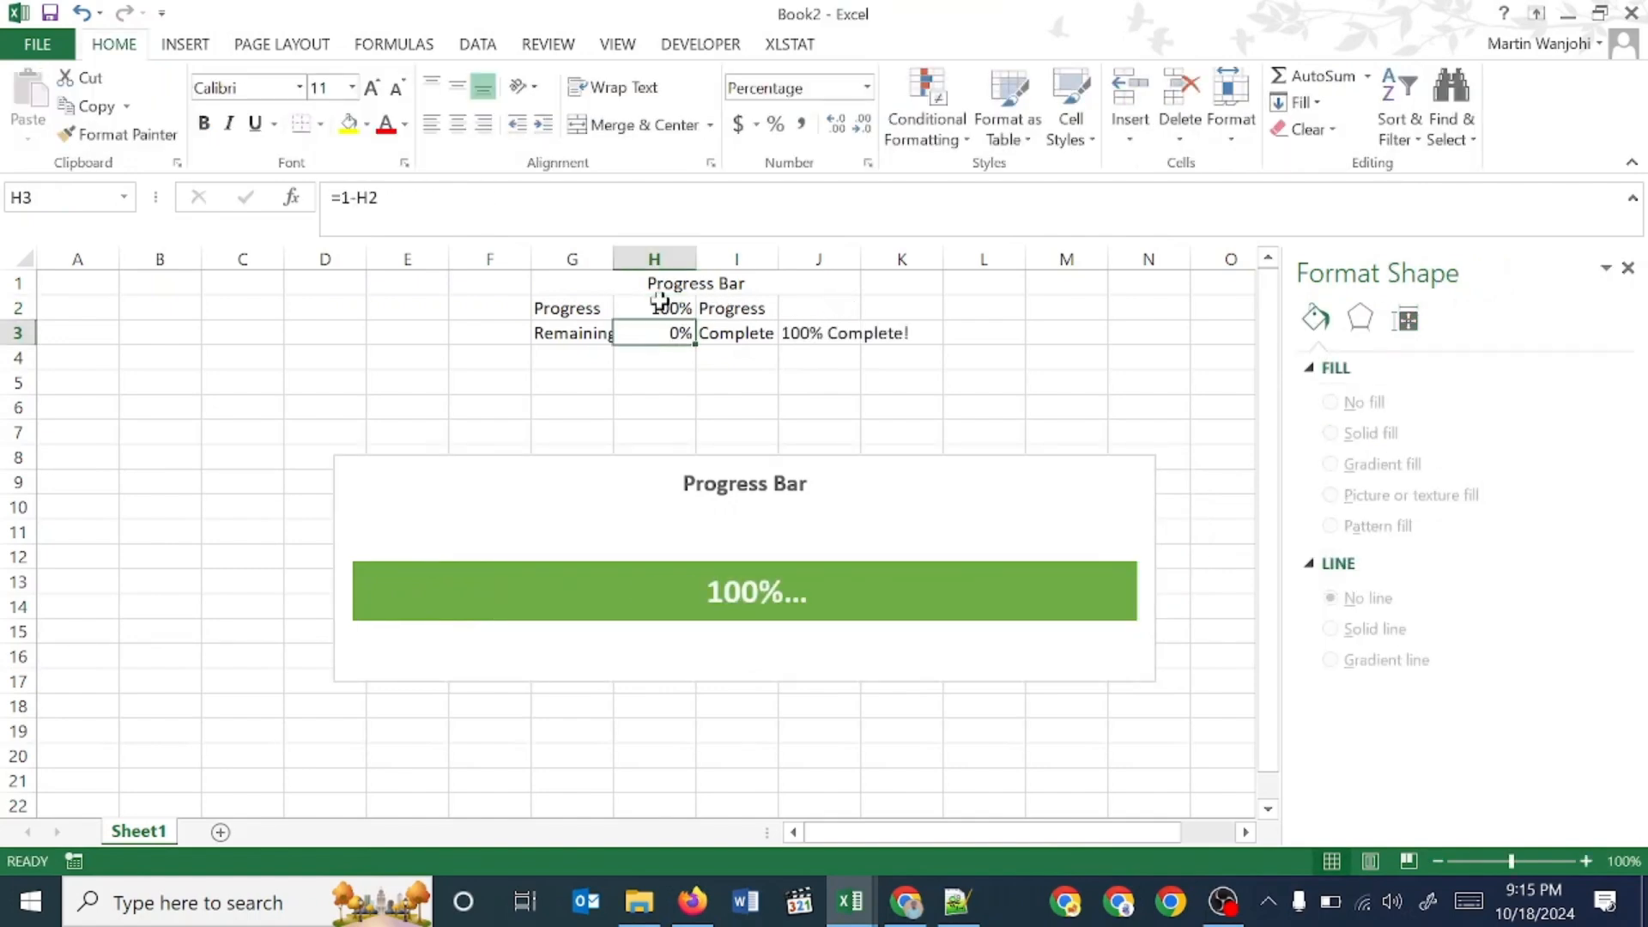
- Widen the completion data label on the full bar so its whole text fits on one line
double_click(788, 598)
left_click(769, 592)
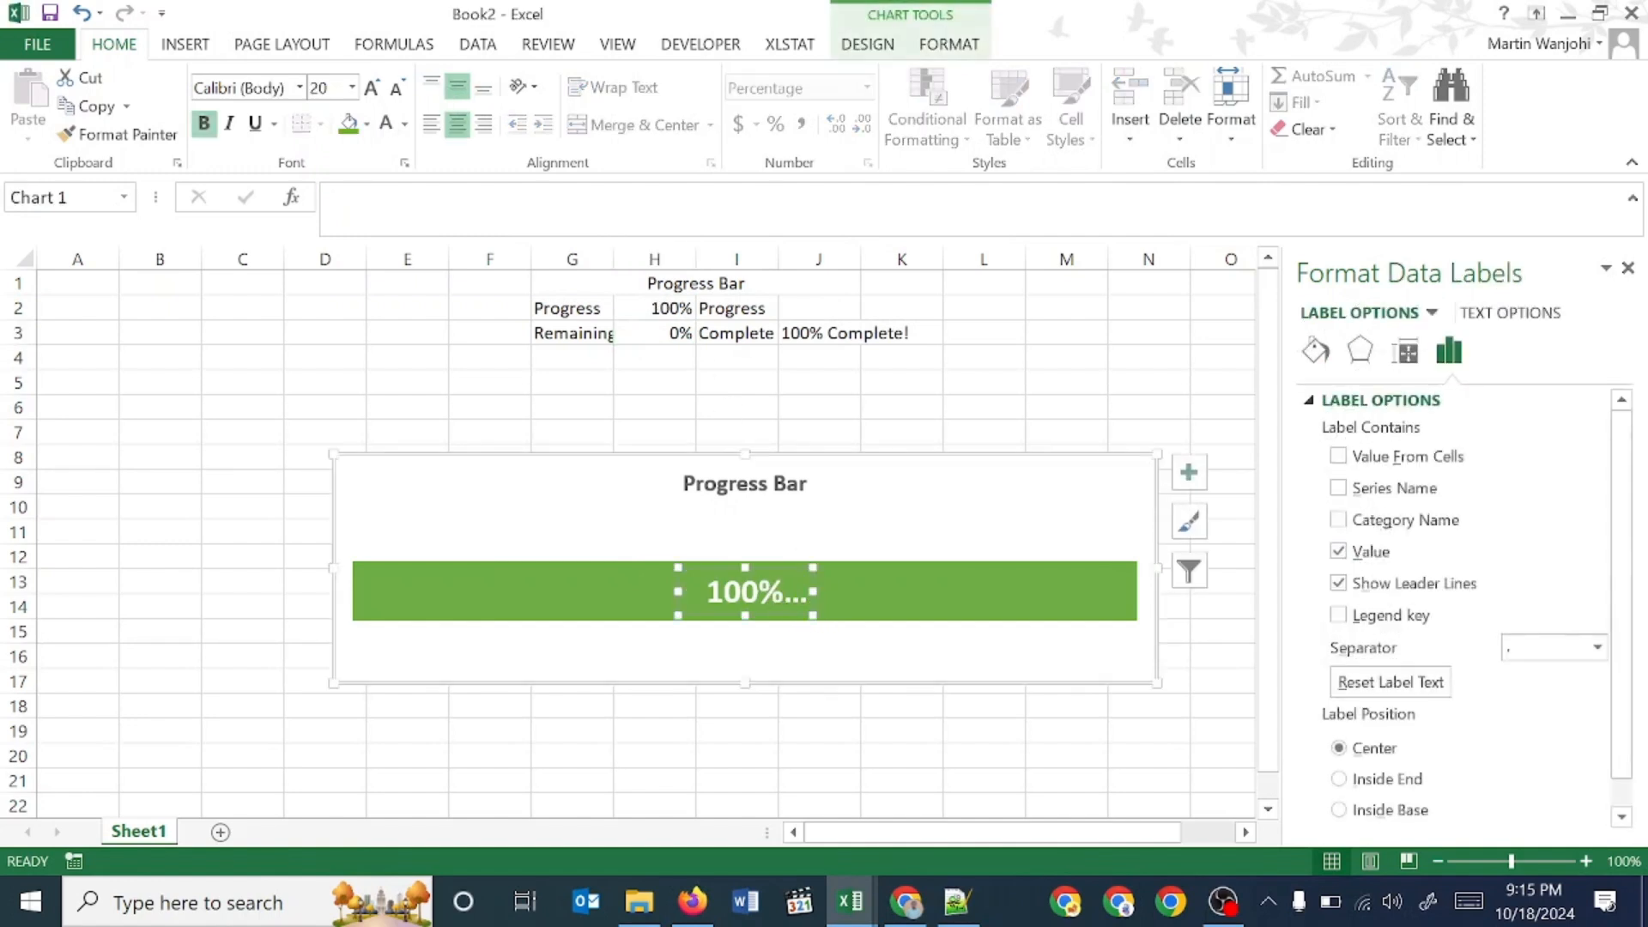
left_click_drag(813, 592, 1027, 594)
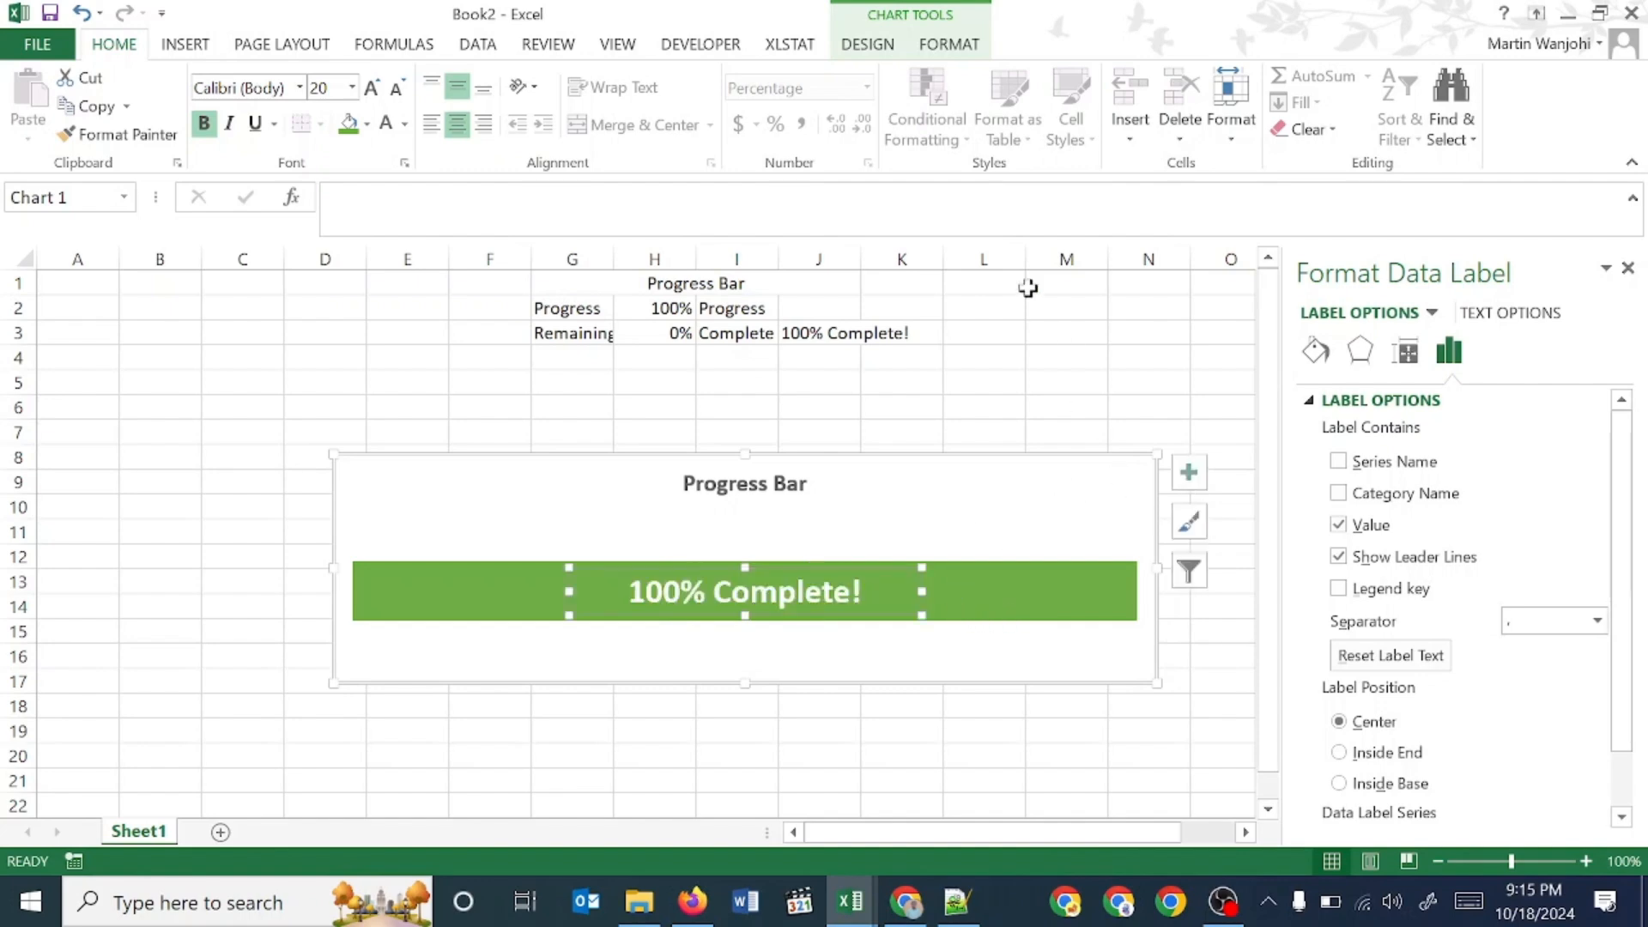
- Test the label switching by setting the Progress value in cell H2 to 10% and back to 100%
left_click(660, 311)
type("10")
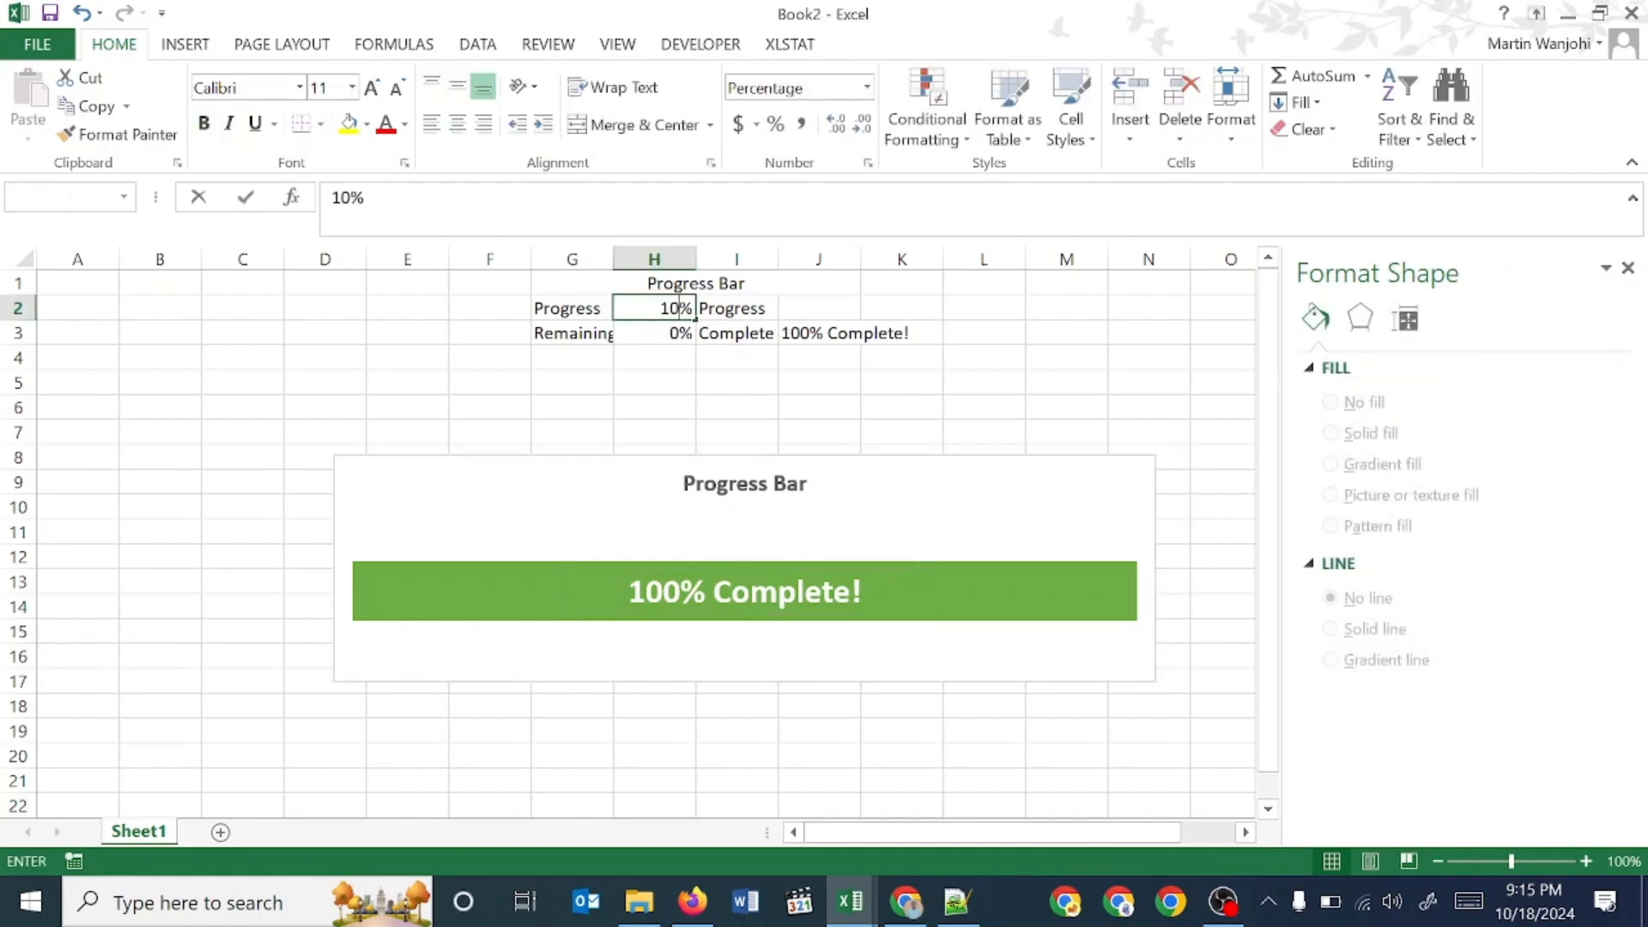
key("Return")
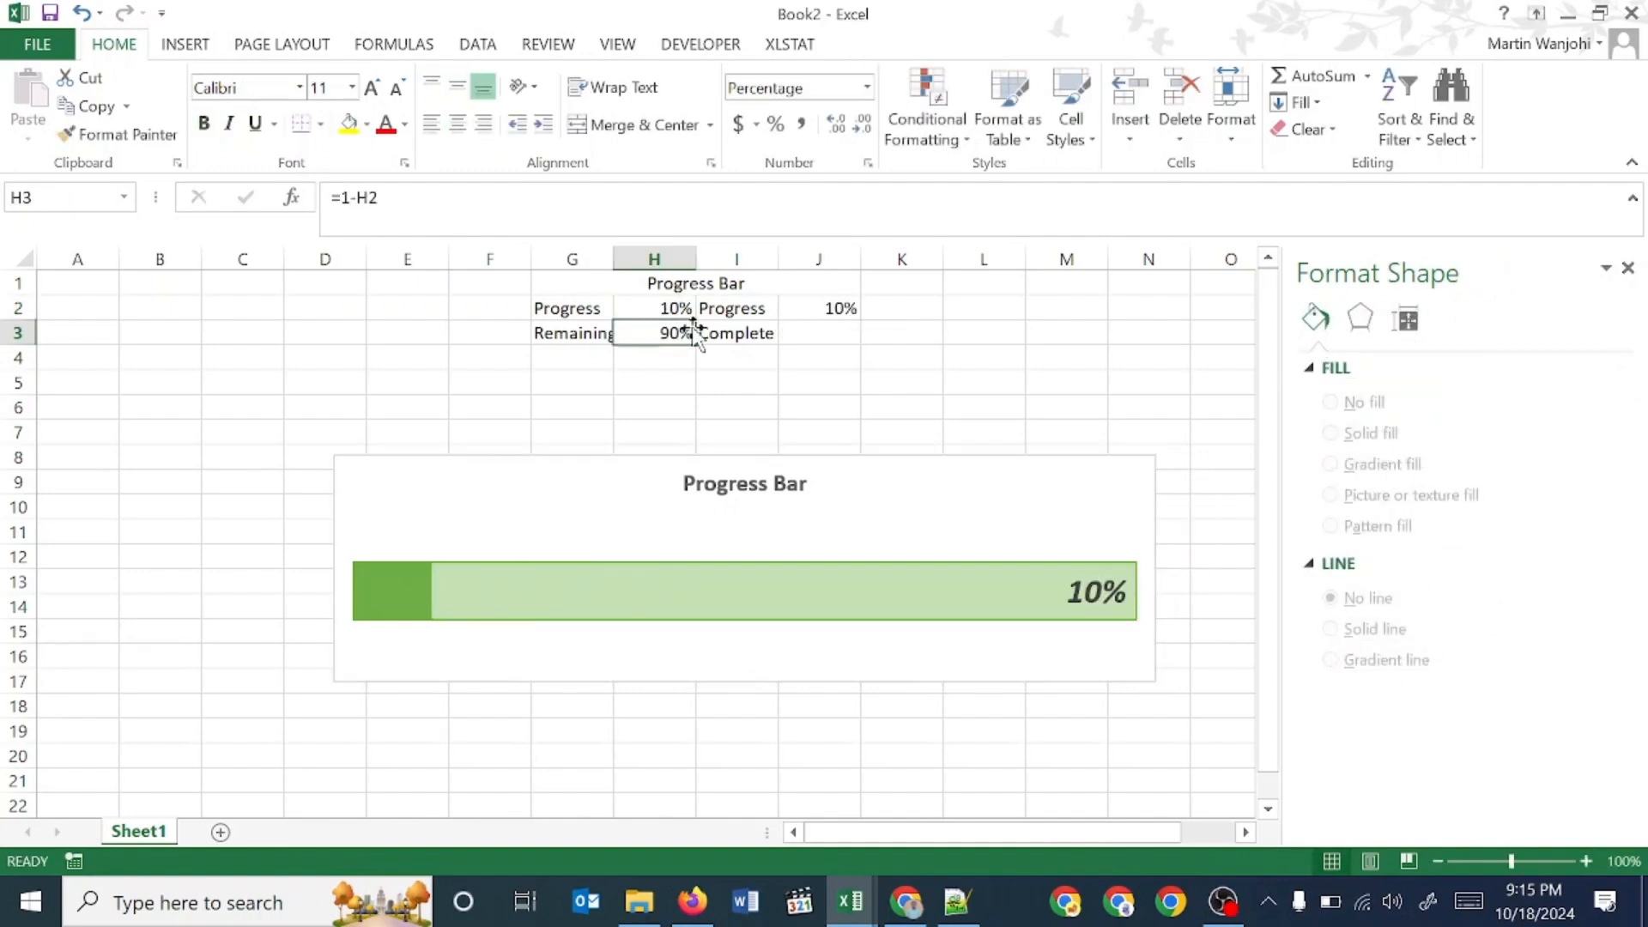
left_click(655, 307)
type("100")
key("Return")
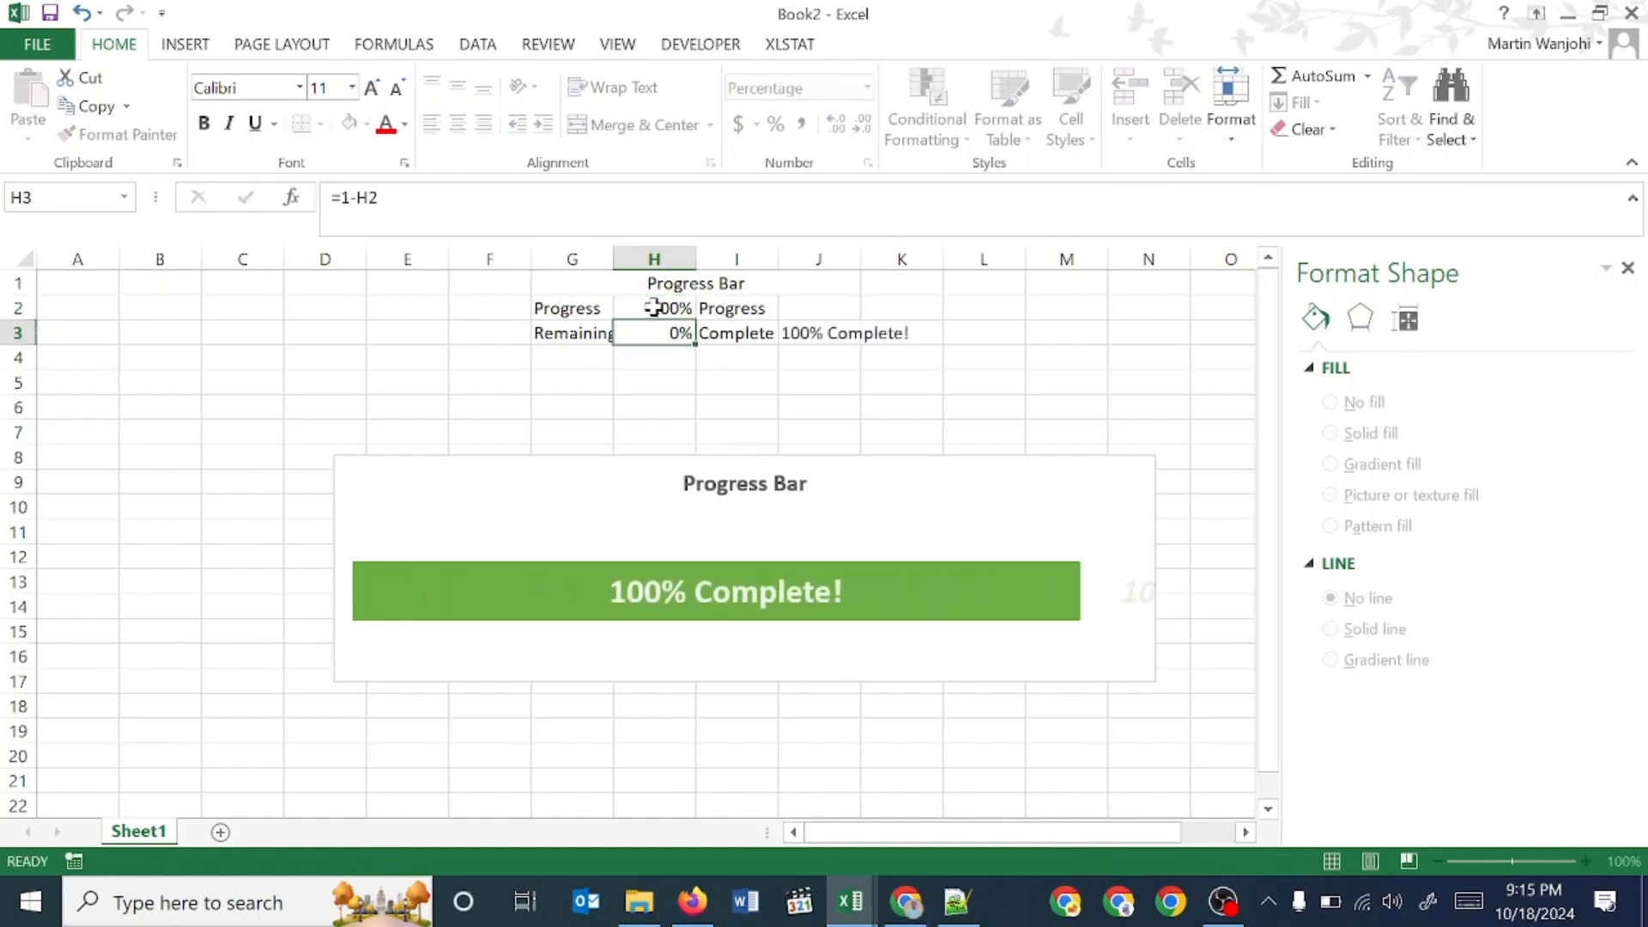